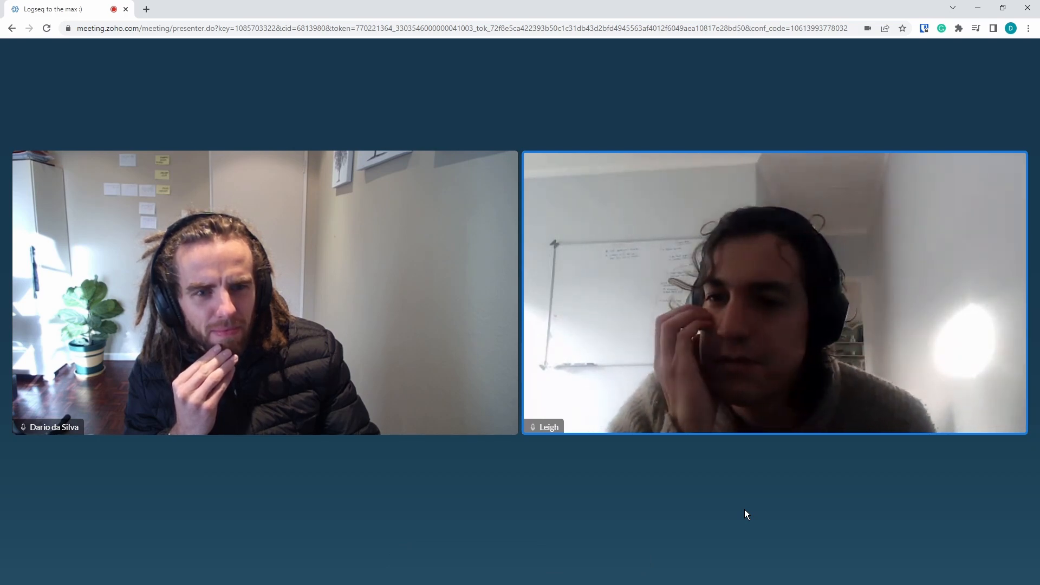
mouse_move(744, 511)
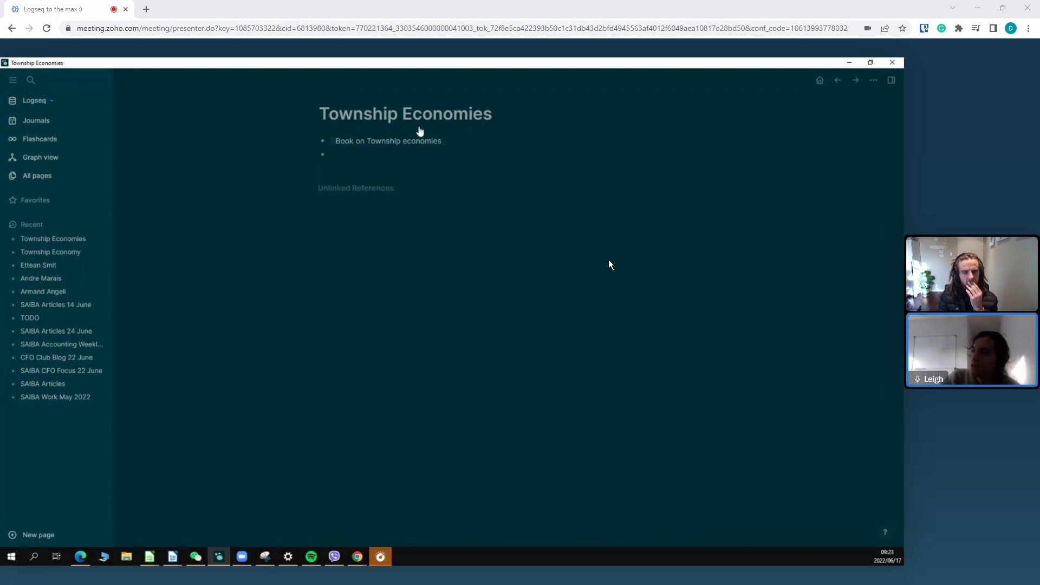
Open the Book on Township economies page and view its linked Township Economy.pdf
click(345, 154)
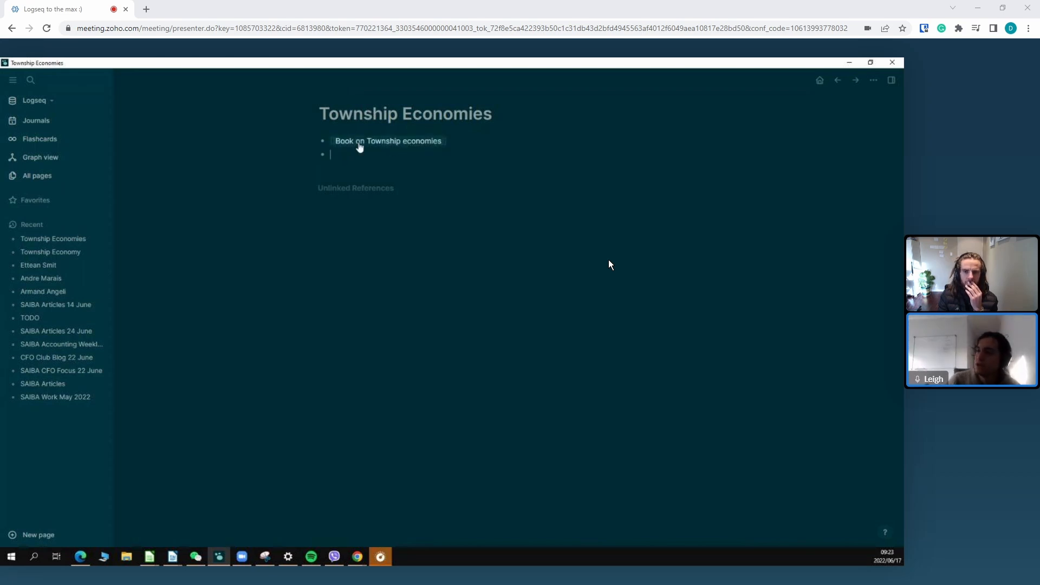
mouse_move(360, 147)
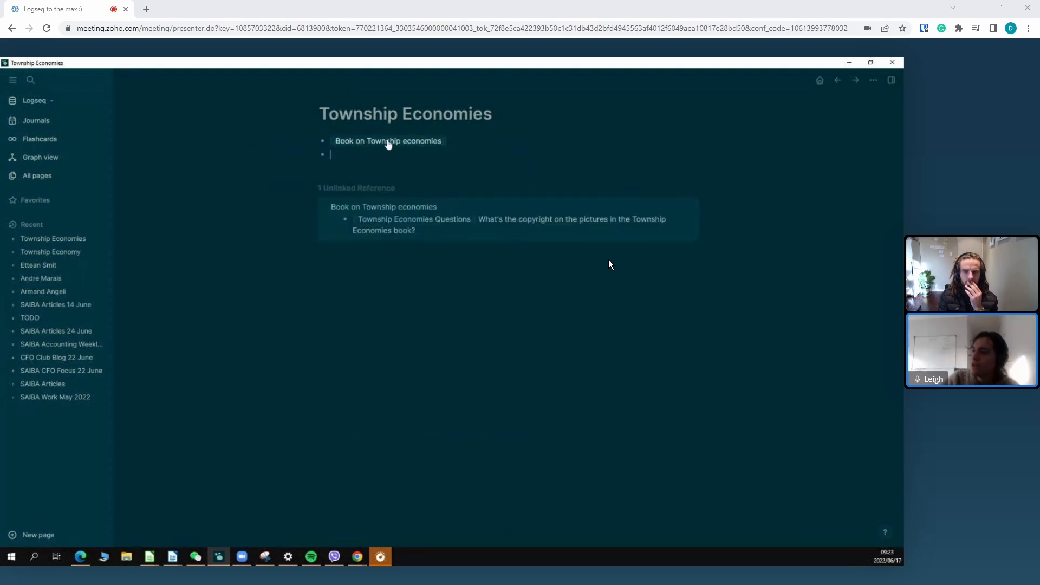
click(388, 142)
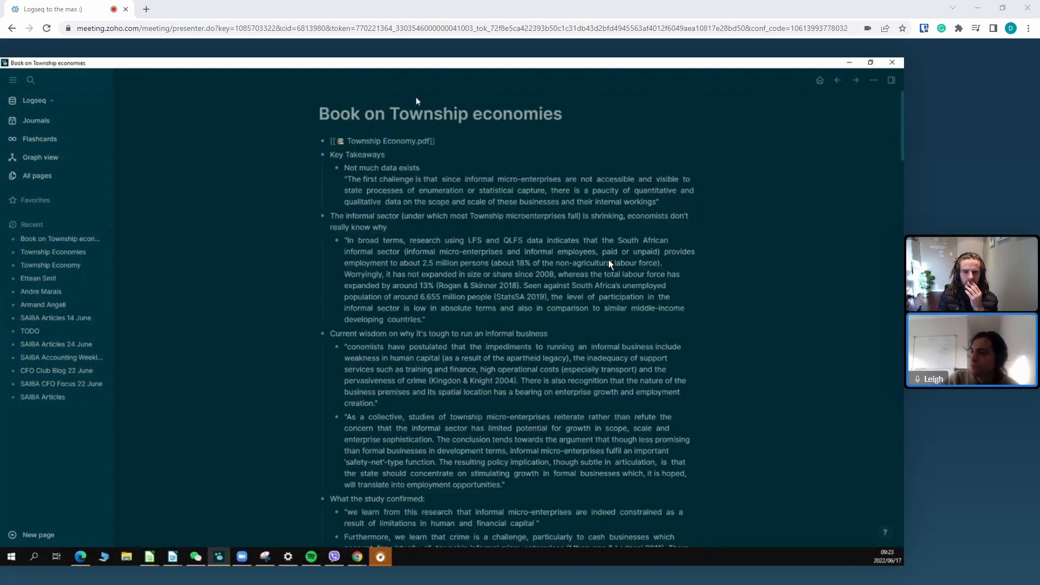
click(393, 142)
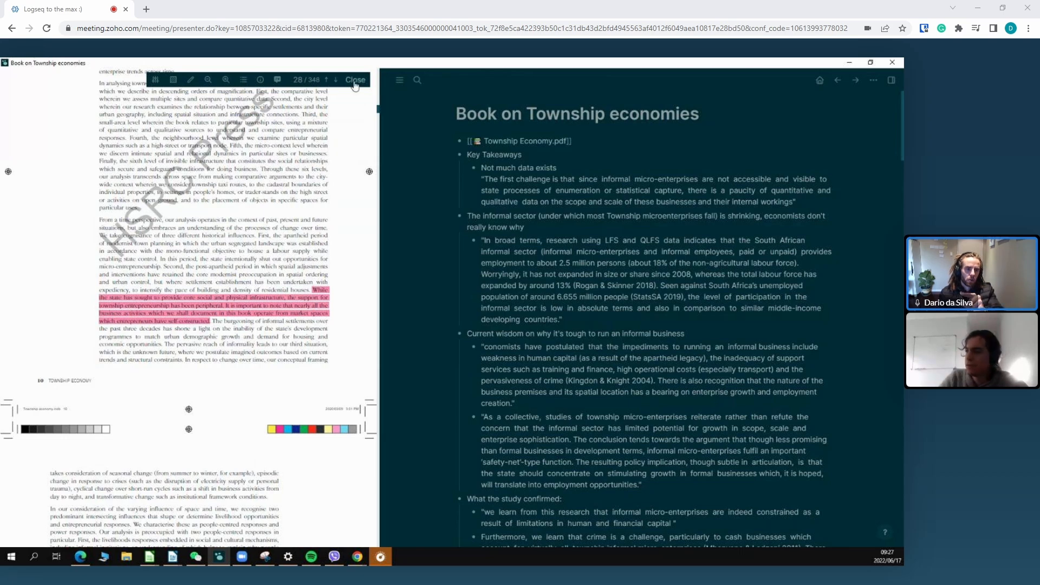
Close the Township Economy PDF and show the list of all pages in the graph
click(744, 159)
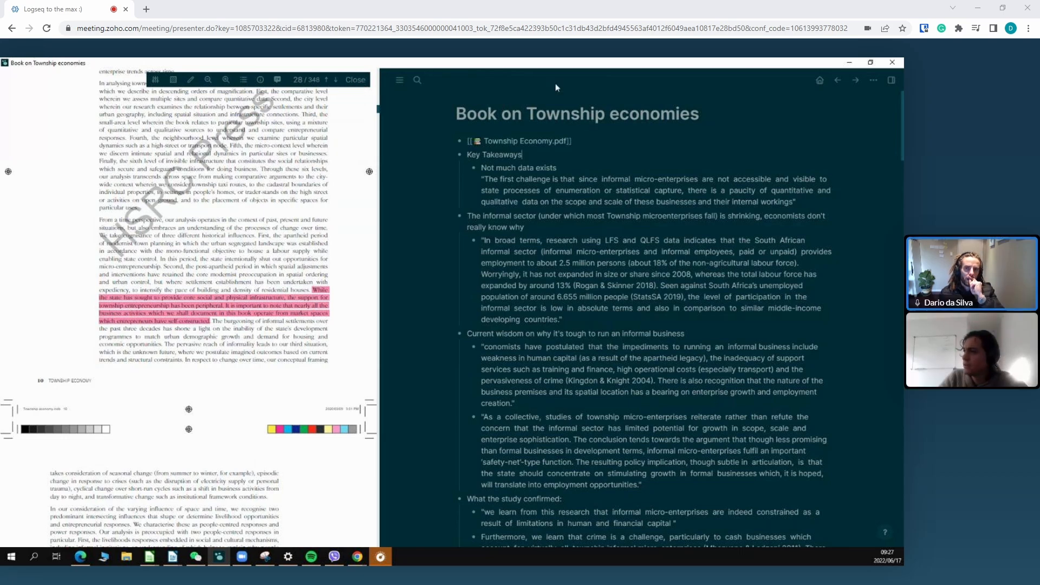
click(355, 81)
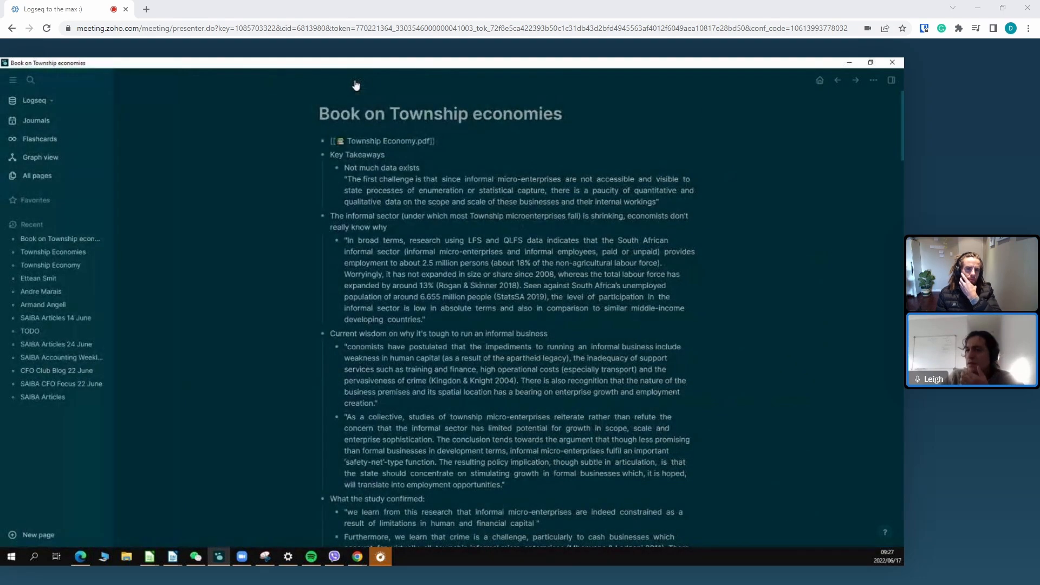
click(46, 179)
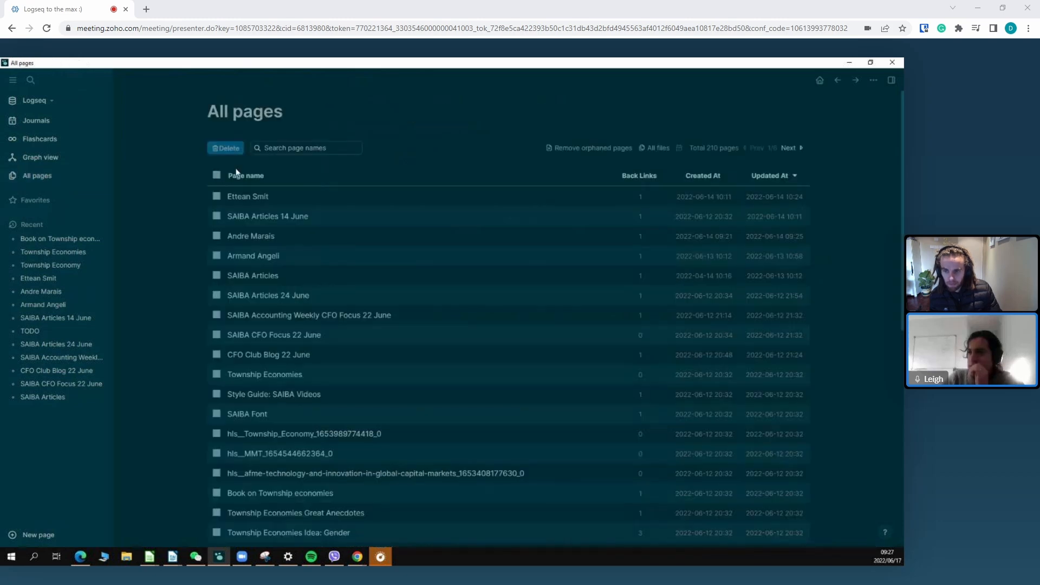
Search the page names for "hls_" and look through the matching highlight pages
click(299, 147)
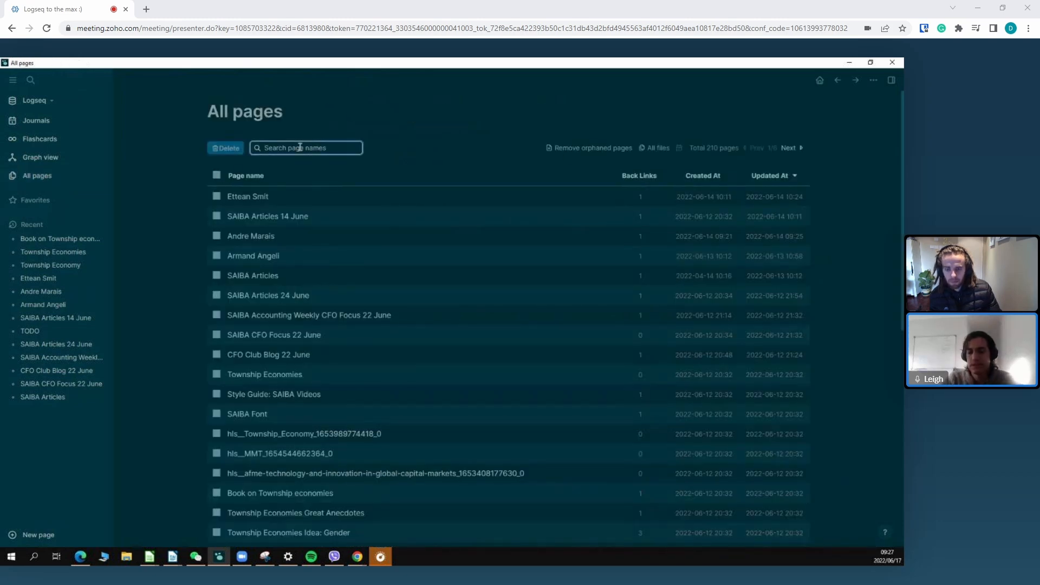
text(hls_)
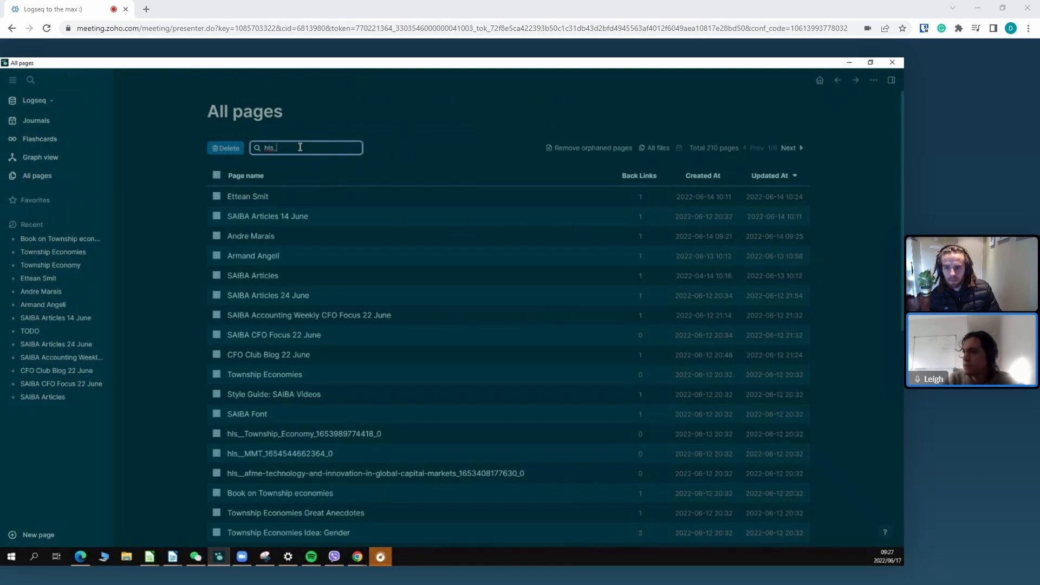
click(397, 158)
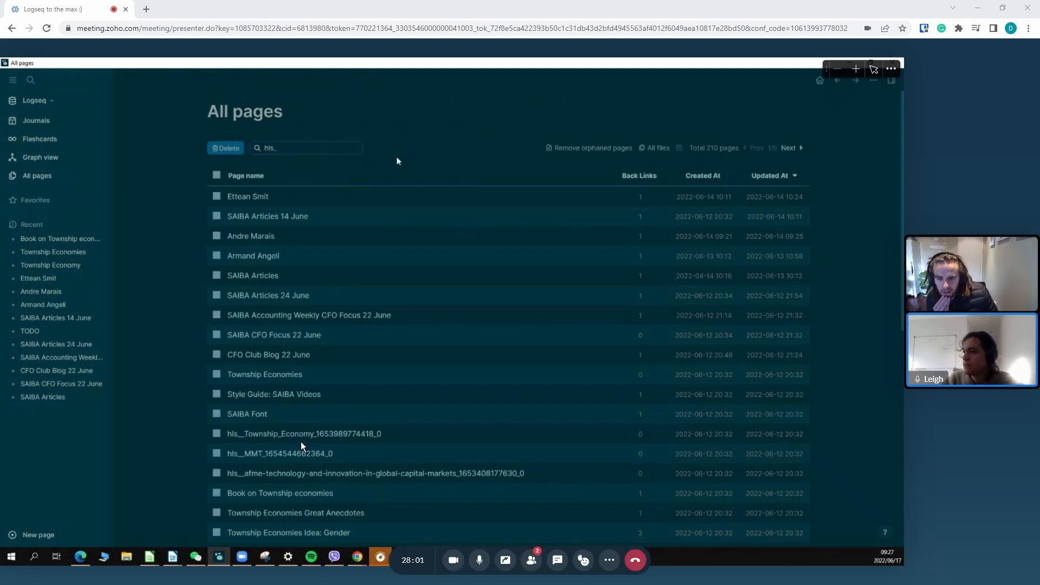
click(308, 145)
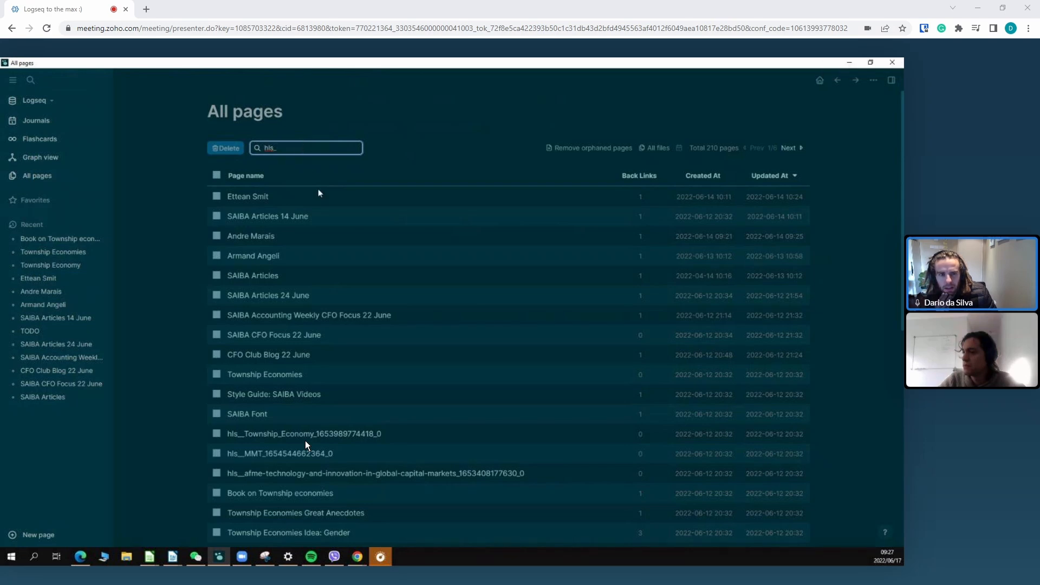
scroll(317, 188, down, 1)
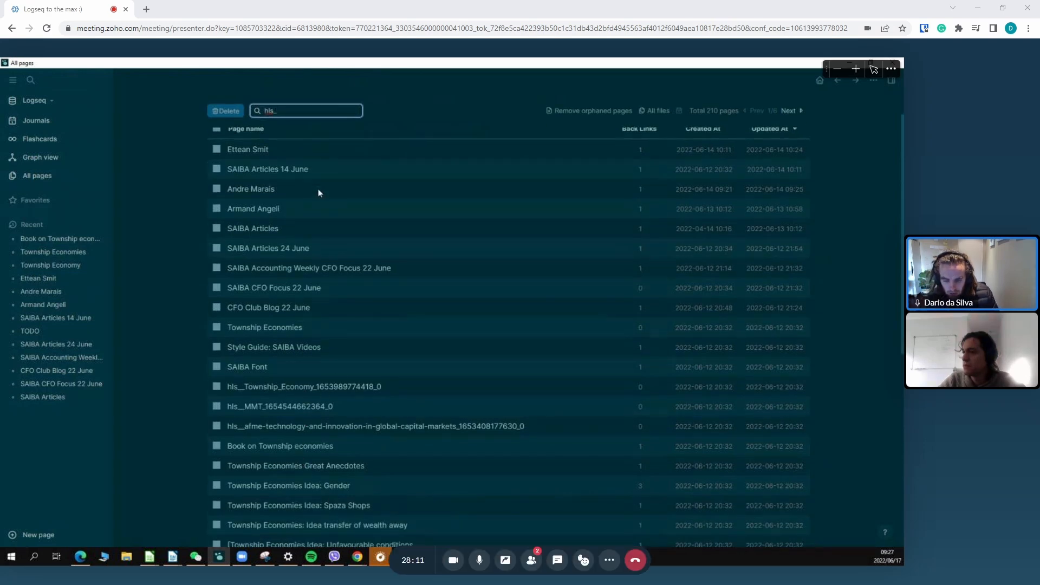
scroll(317, 193, up, 1)
click(460, 125)
click(310, 143)
key(Return)
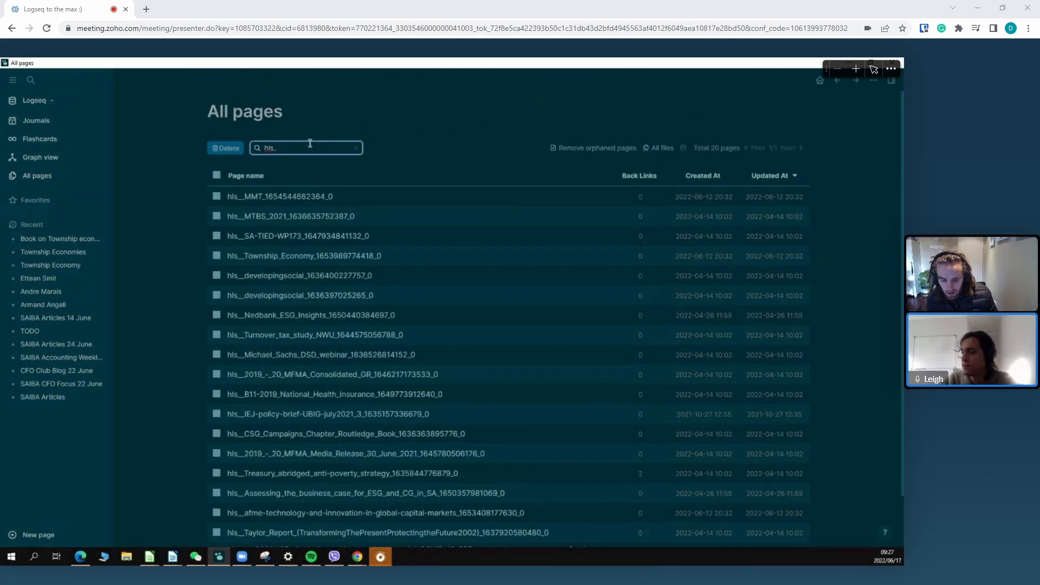
scroll(450, 227, down, 2)
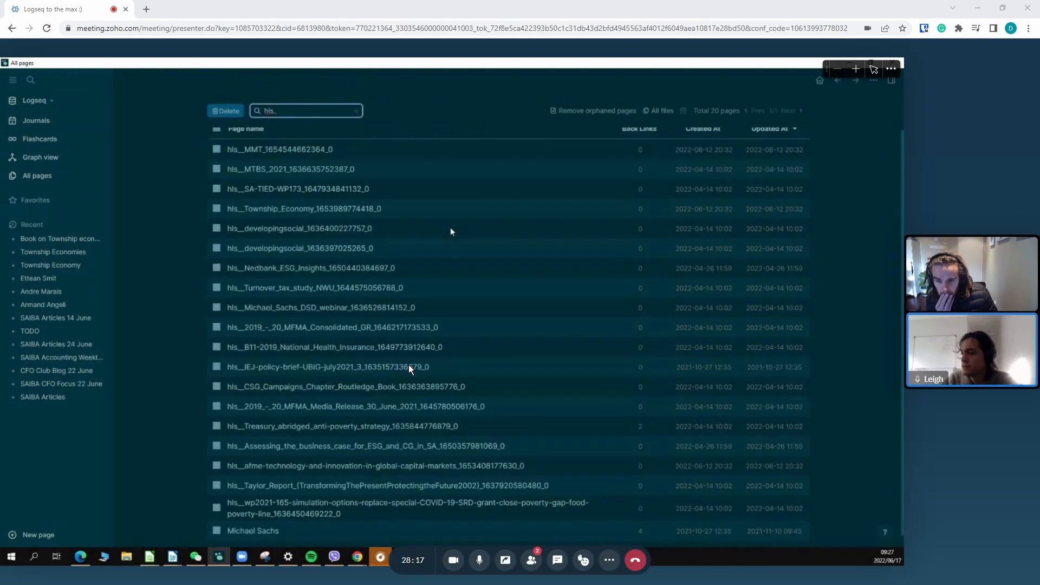
scroll(410, 175, up, 2)
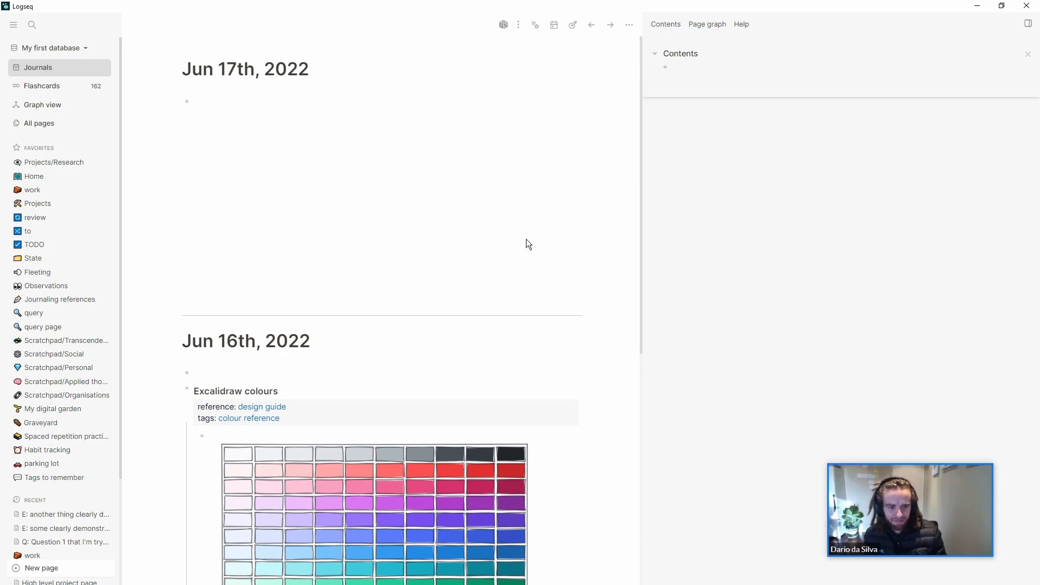
Enlarge the interface and open the recent page "Q: Question 1 that I'm trying to answer"
key(ctrl+equal)
key(ctrl+equal)
key(ctrl+equal)
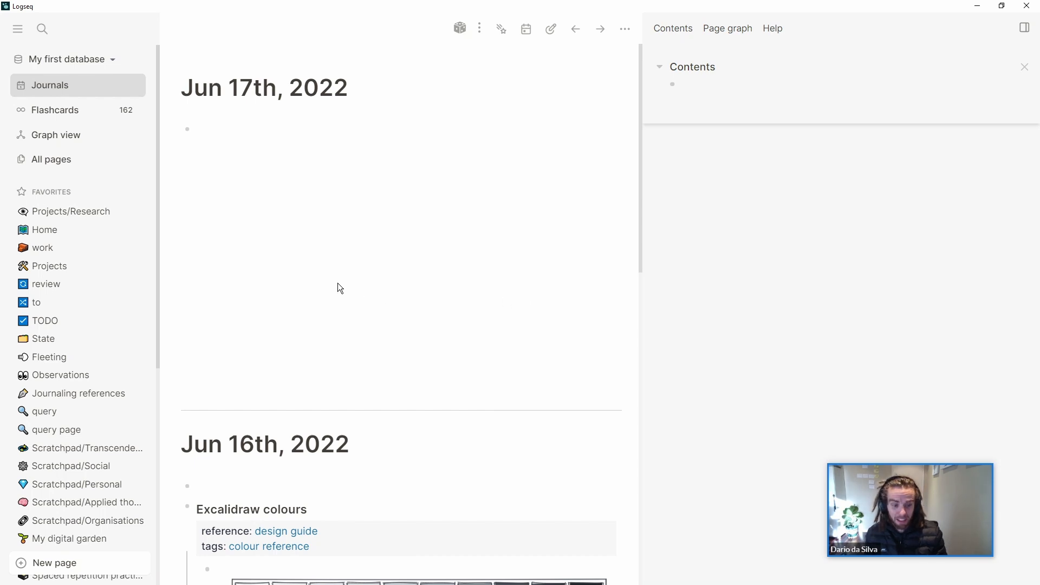
key(ctrl+k)
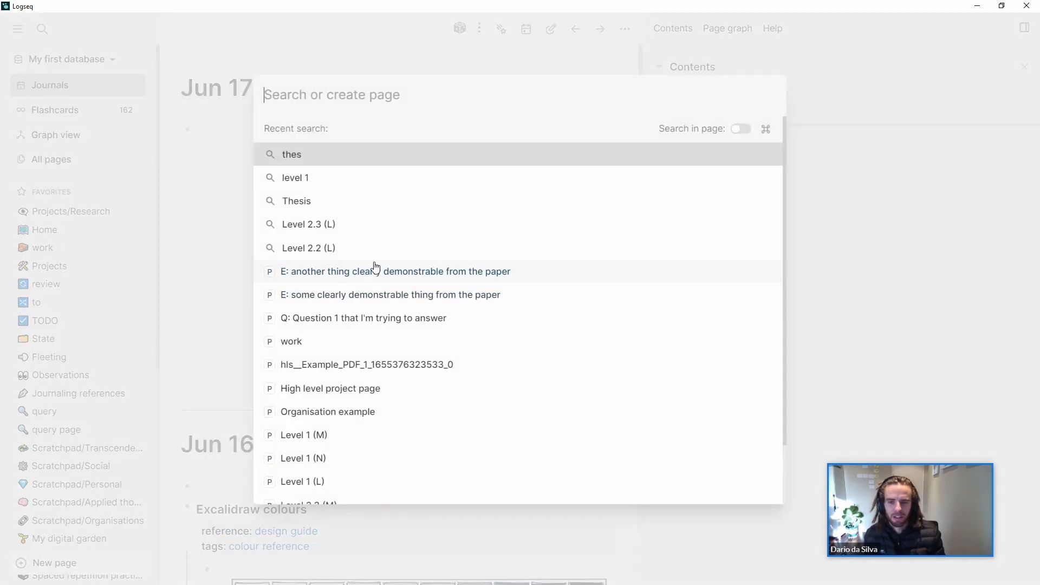
scroll(388, 263, down, 2)
scroll(395, 264, down, 1)
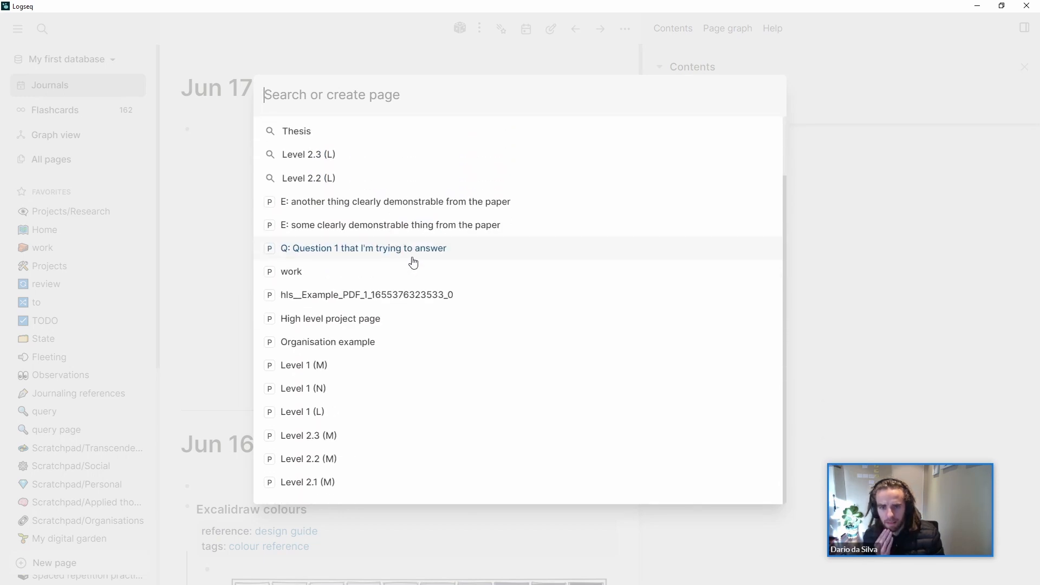
click(413, 262)
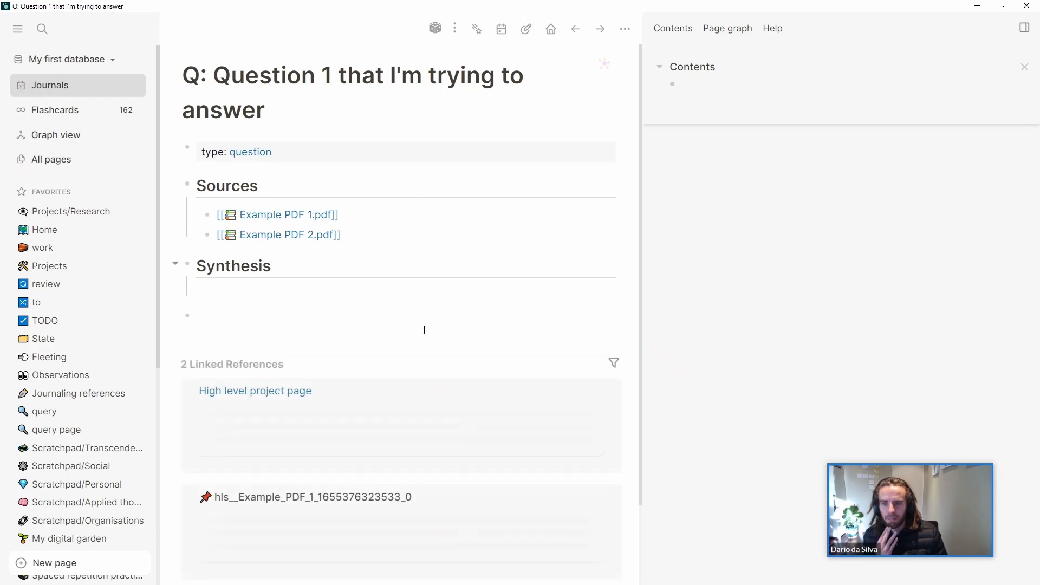
Open the High level project page from the question's linked references and review its list of questions
click(286, 398)
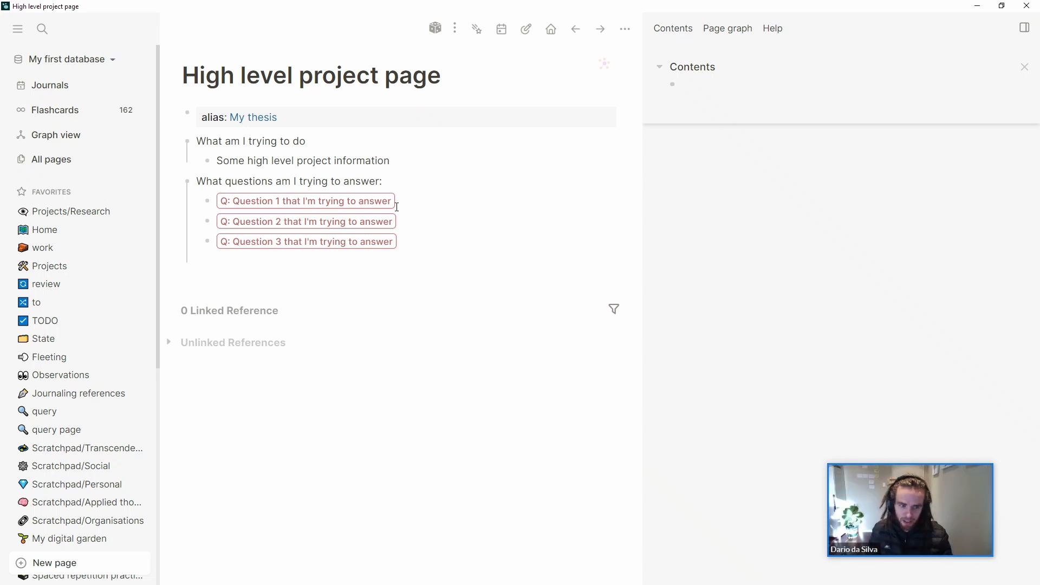
click(450, 269)
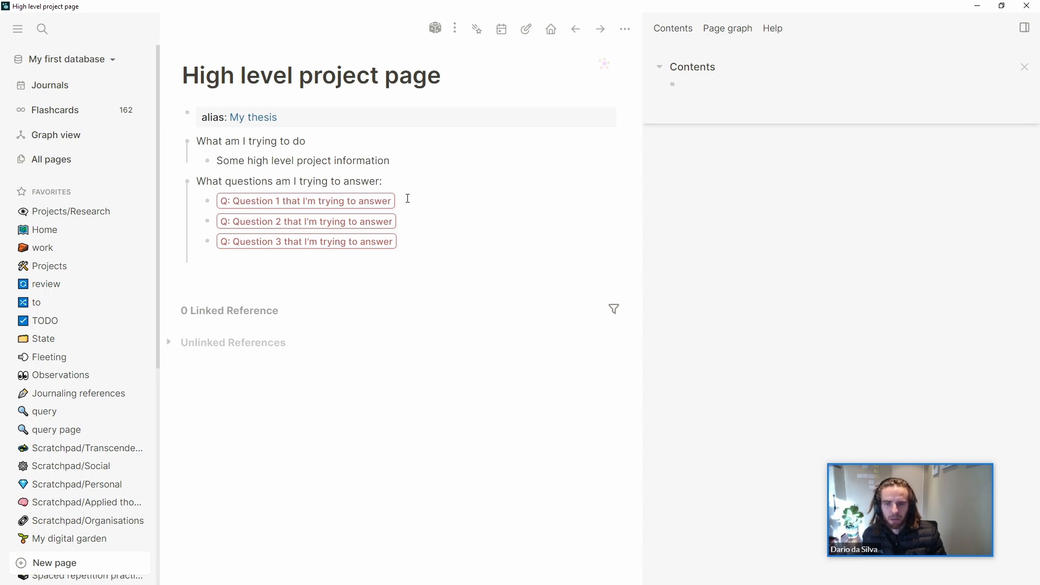
key(ctrl)
key(ctrl)
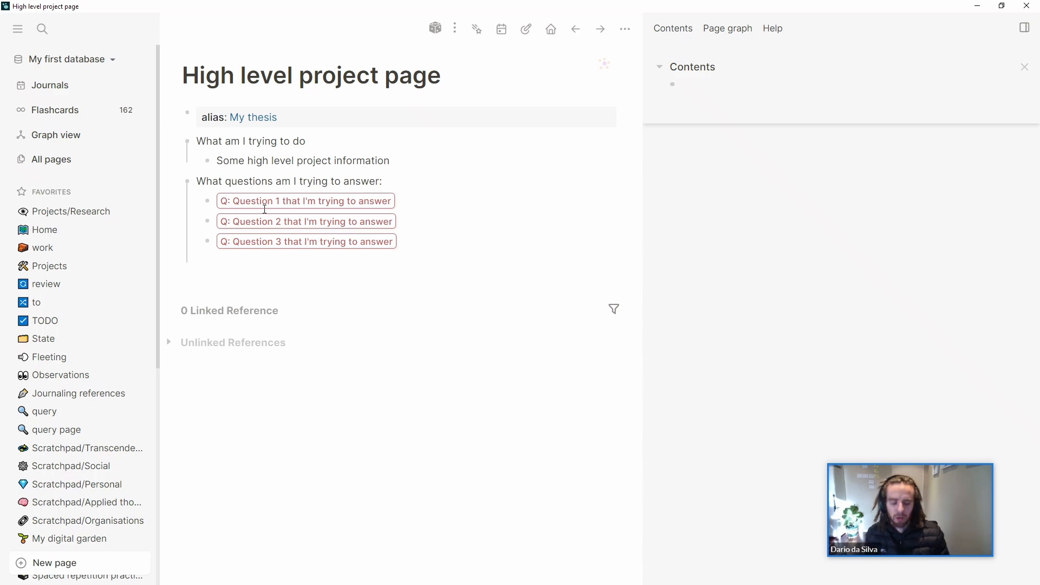
Create a new page named "Township economy video"
key(ctrl+k)
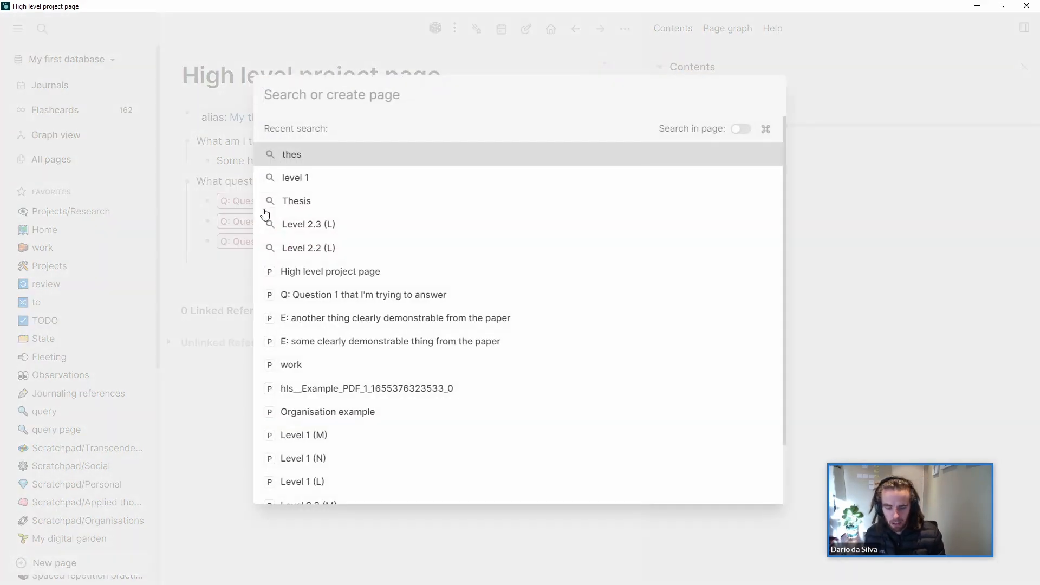
text(TOw)
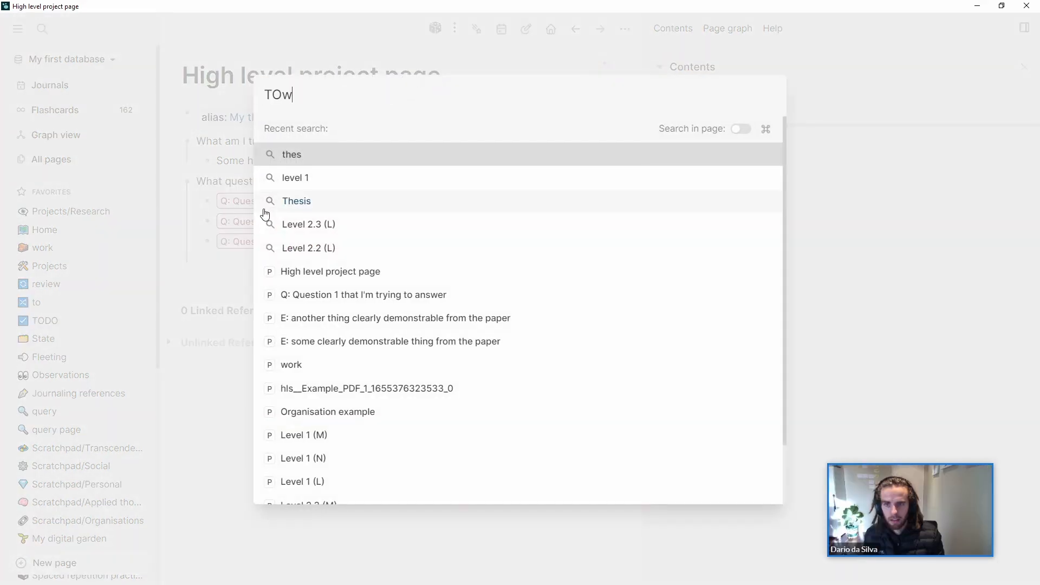
key(BackSpace)
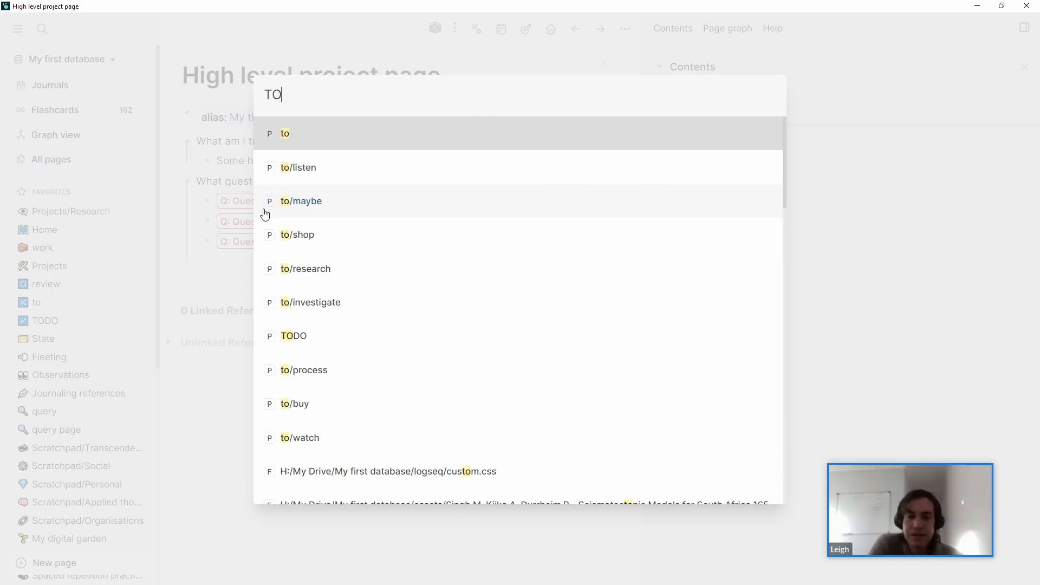
key(BackSpace)
text(own)
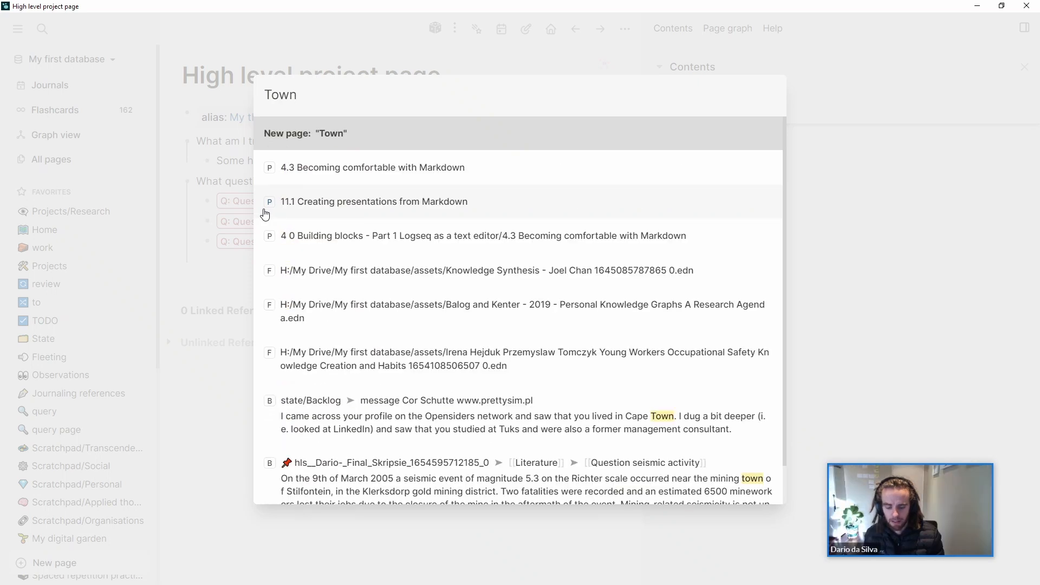
text(ship eco)
key(BackSpace)
text(conomy video)
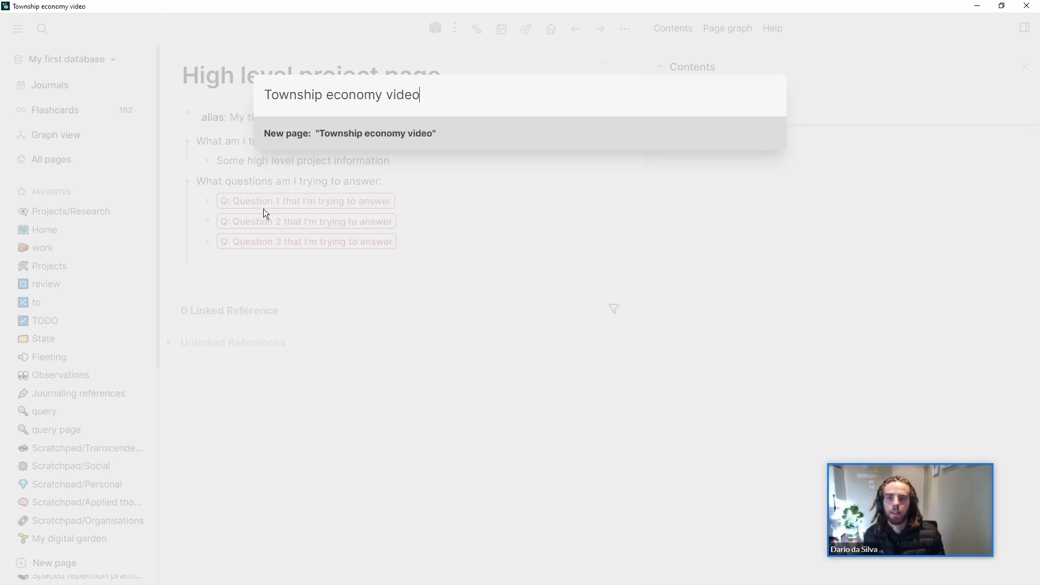
key(Return)
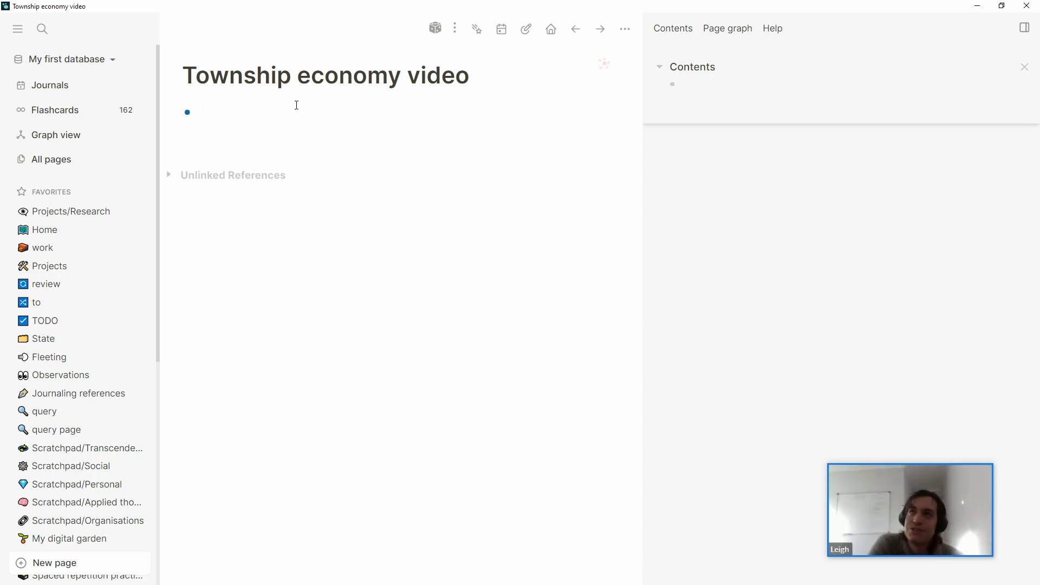
Add the bullets "Reading list" and "Interview list" to the Township economy video page
text(Reading)
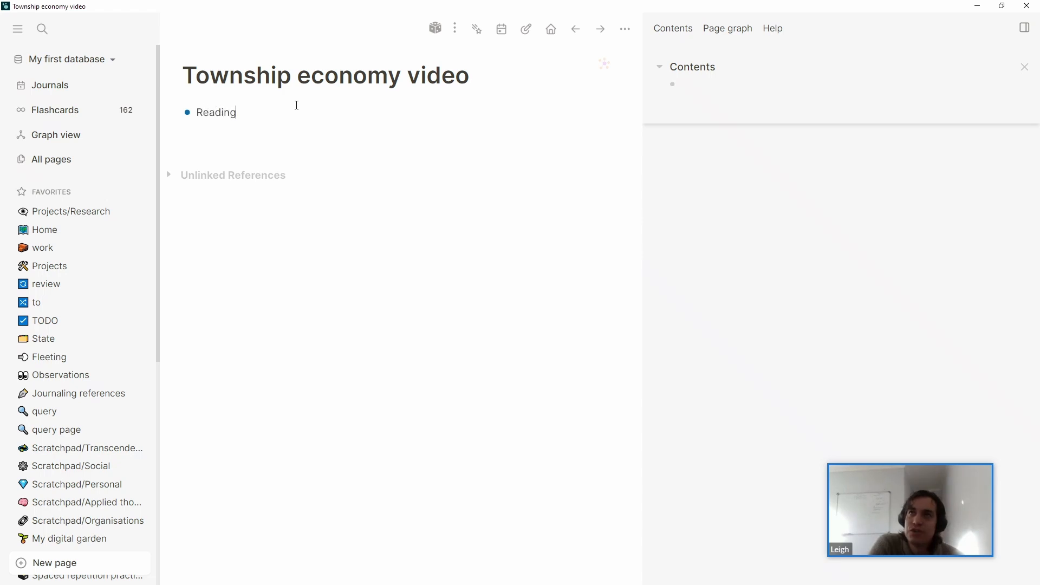
text( list)
key(Return)
text(Inter)
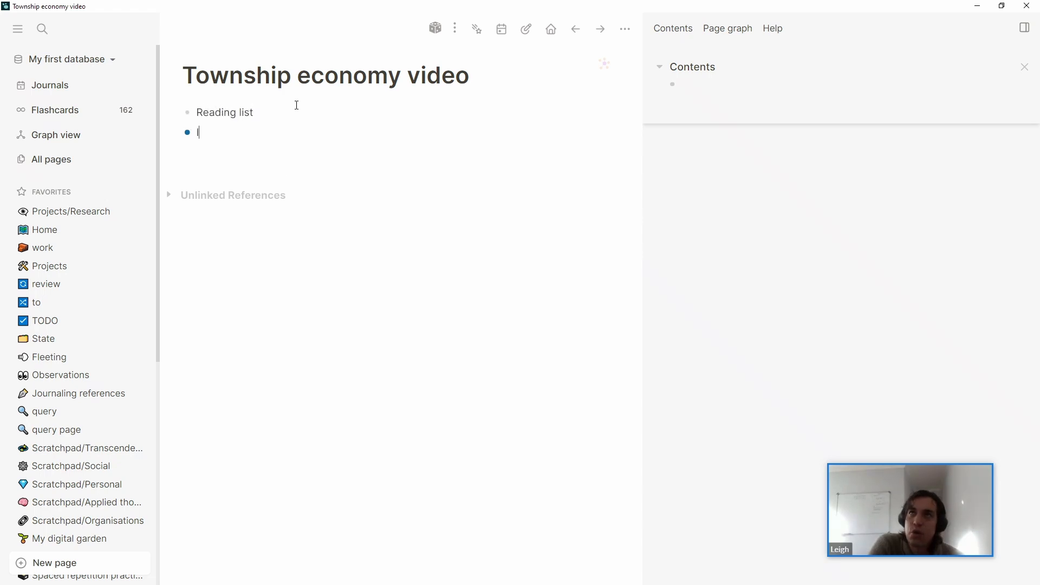
text(view list)
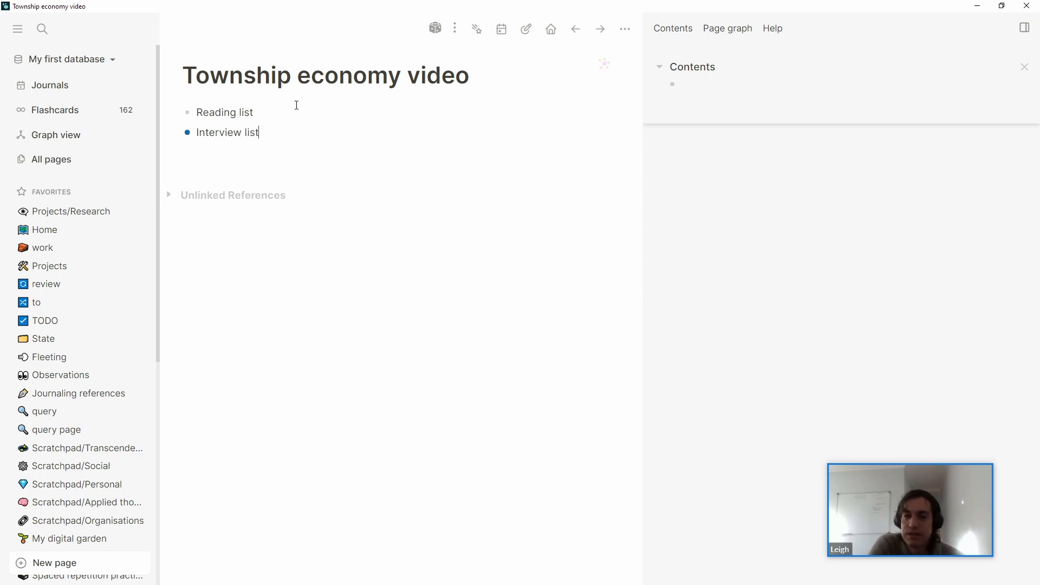
Add a third bullet reading "Questions:" below the interview list
key(Return)
text(Qwue)
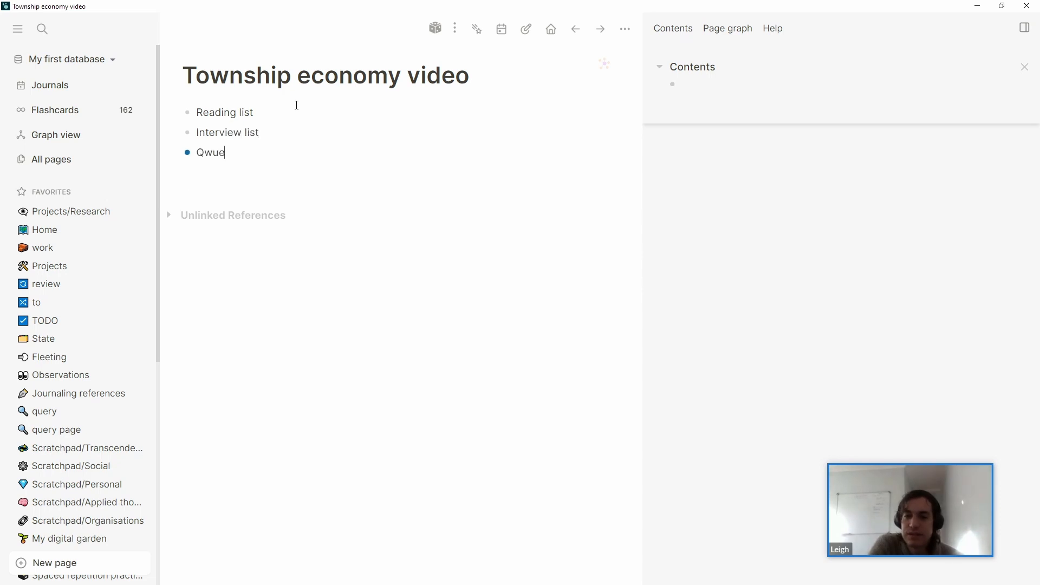
key(BackSpace)
key(BackSpace)
key(BackSpace)
text(estion)
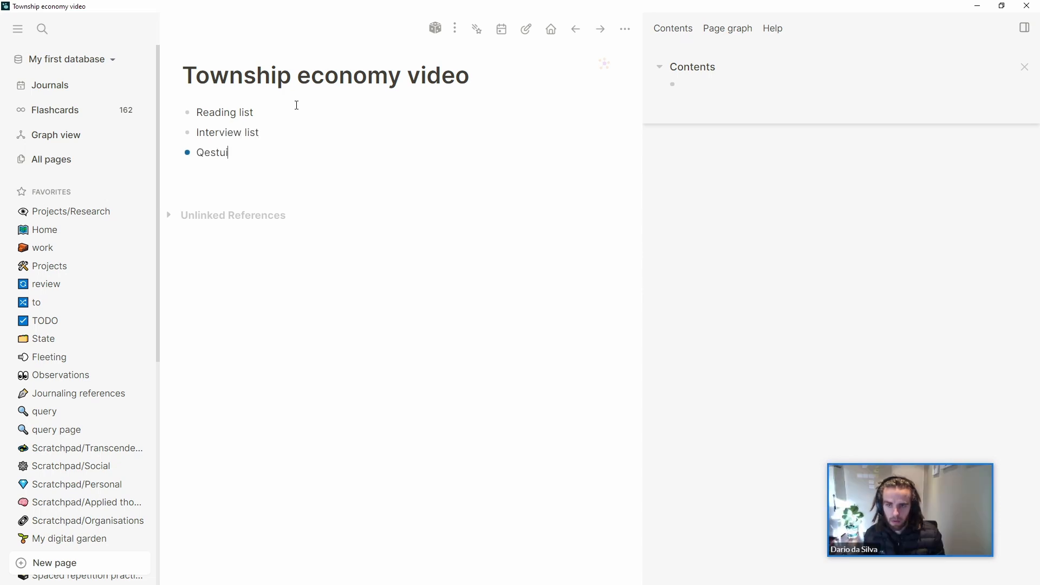
key(BackSpace)
key(BackSpace)
key(BackSpace)
key(BackSpace)
key(BackSpace)
key(BackSpace)
text(uestions:)
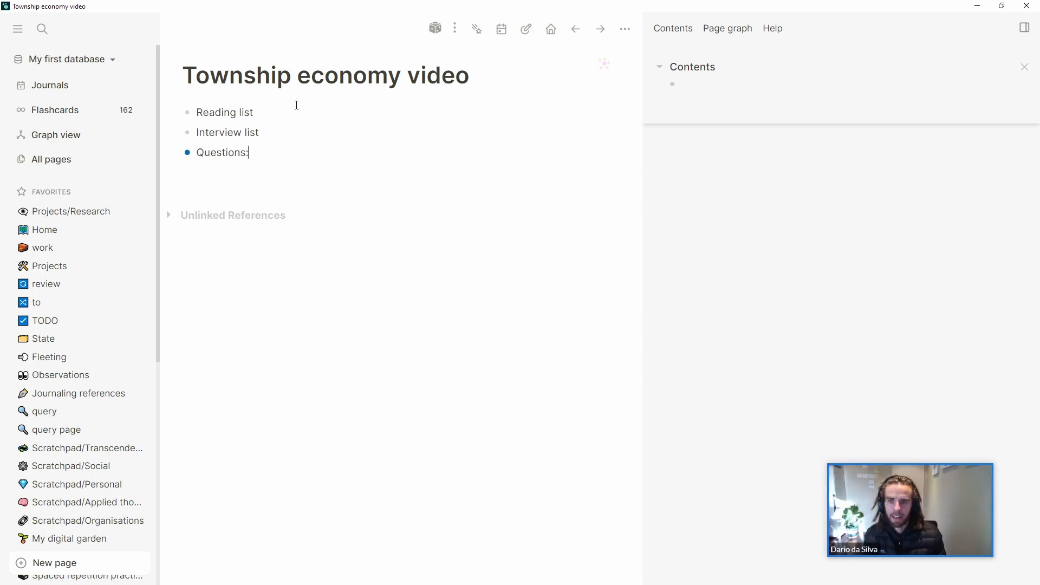
Format the "Reading list", "Interview list" and "Questions:" bullets as level-two headings with the ## prefix
click(297, 105)
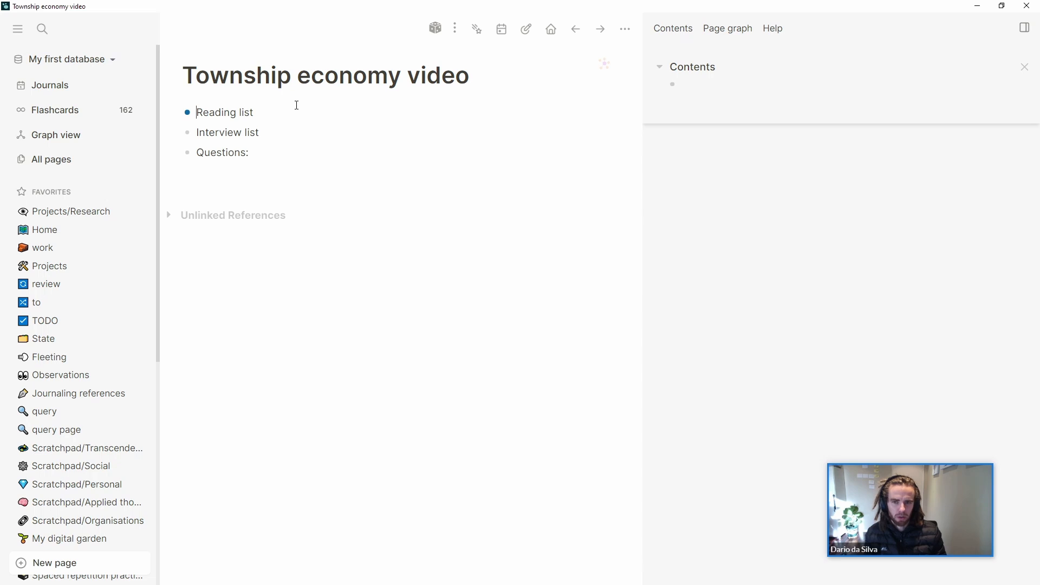
key(Home)
text(##)
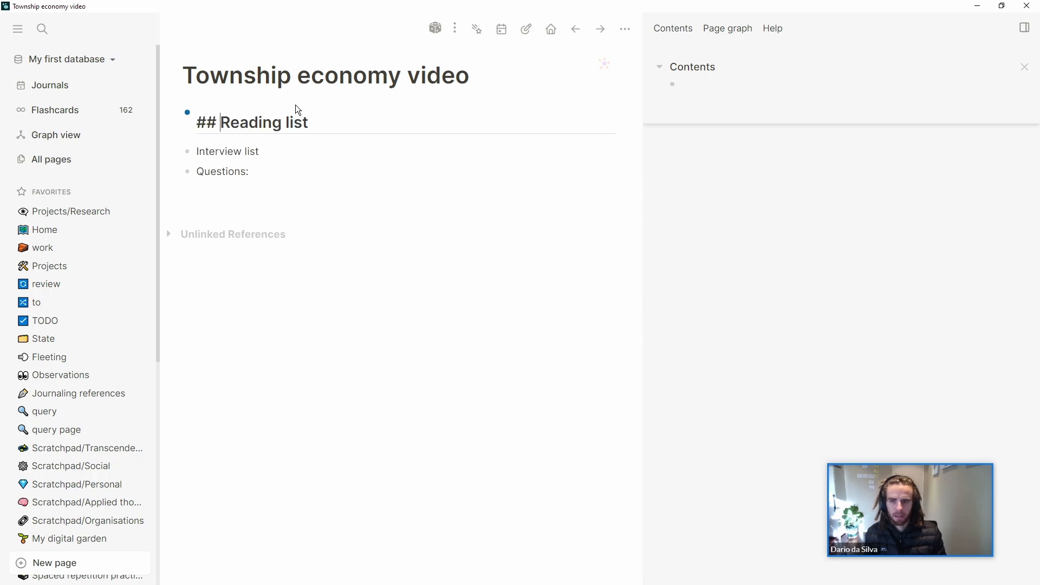
key(Down)
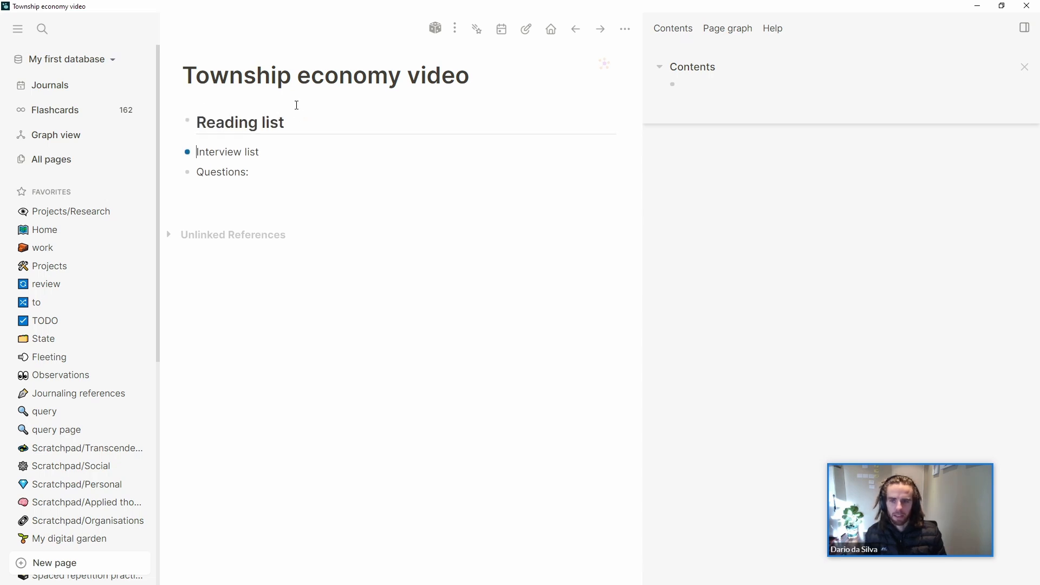
text(##)
key(Down)
text(##)
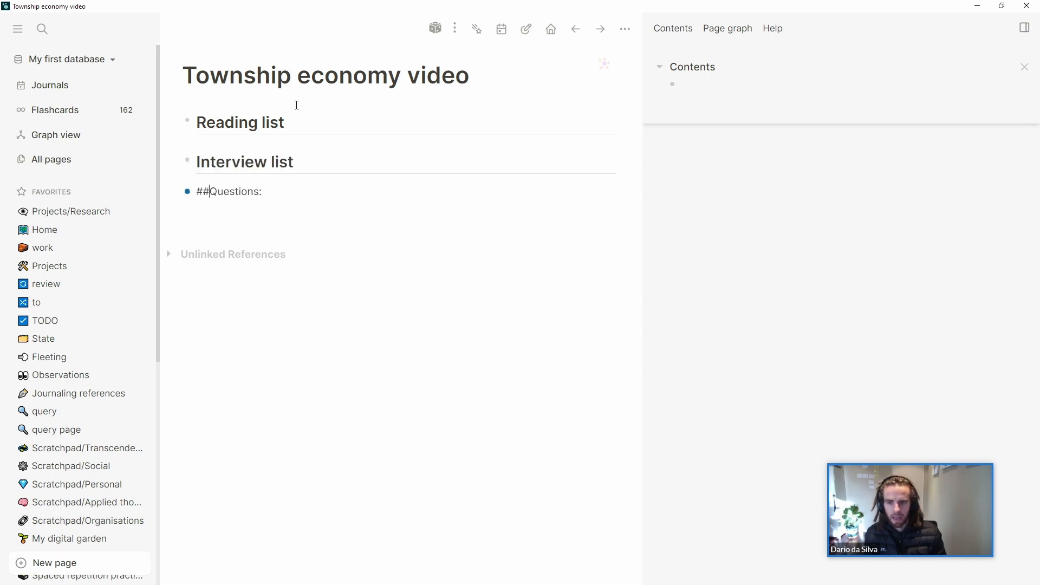
key(Escape)
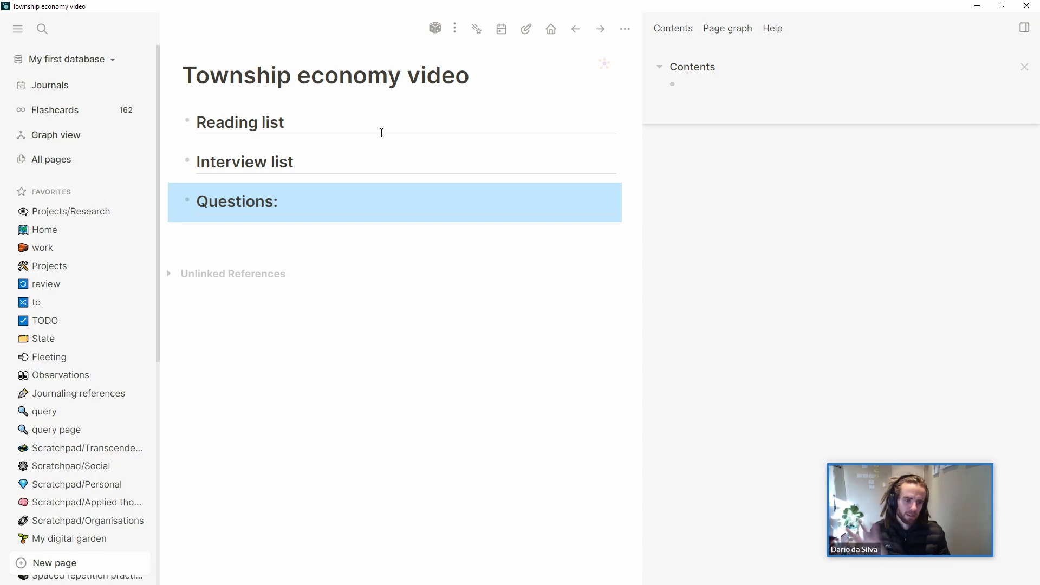
click(381, 132)
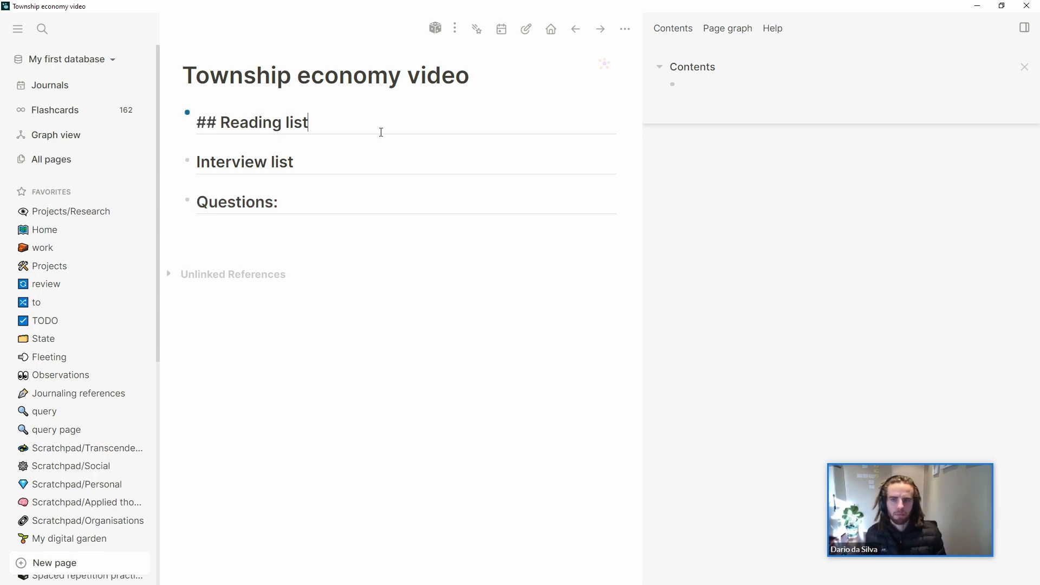
key(Return)
key(Tab)
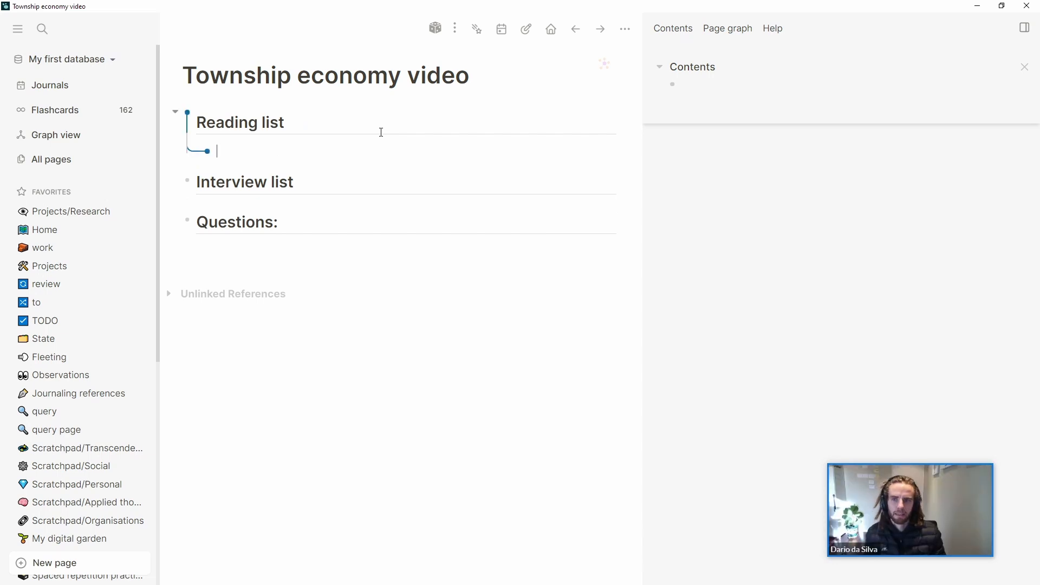
text([[PDF)
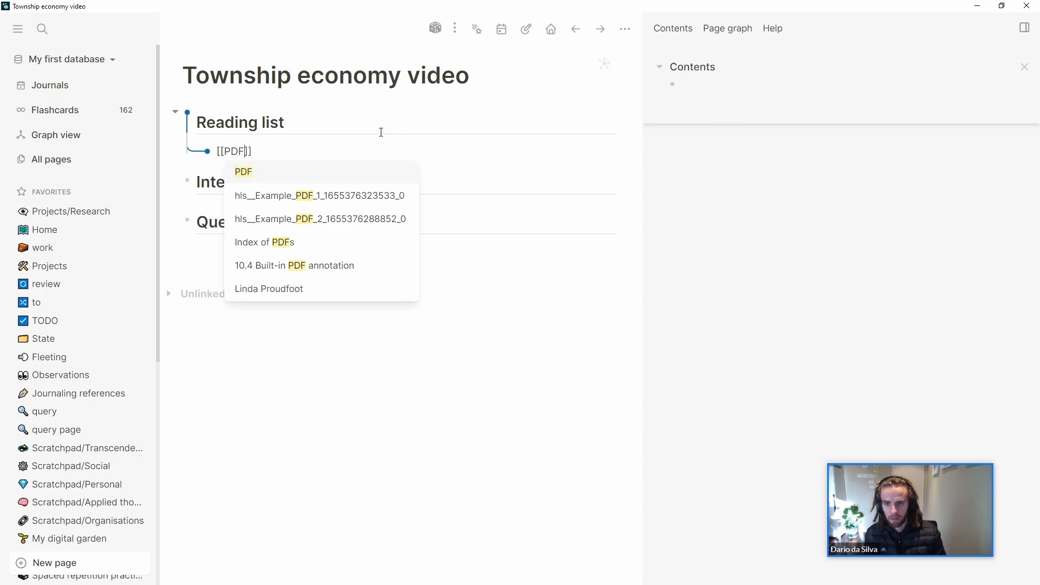
key(Return)
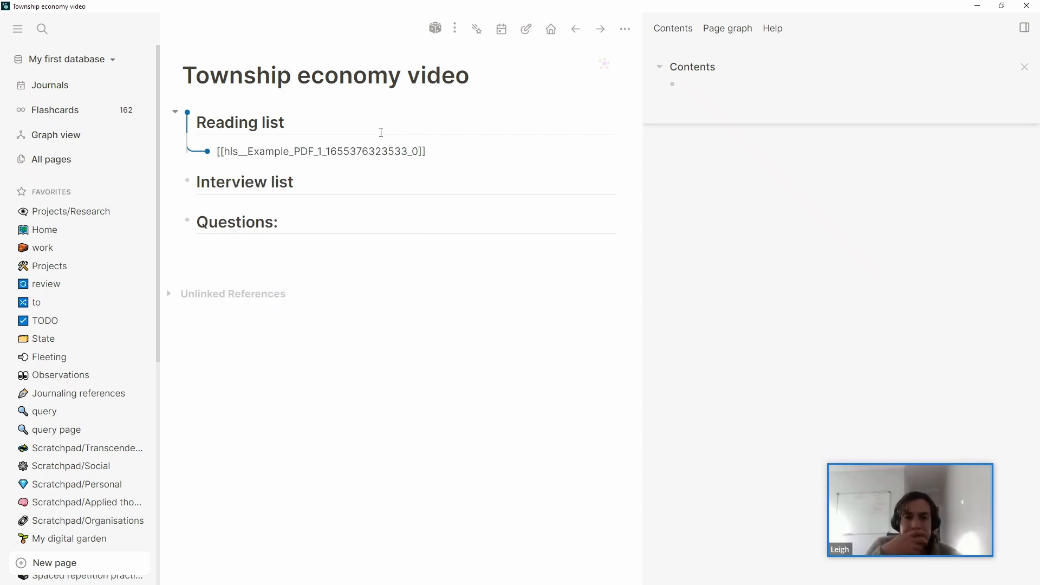
key(Return)
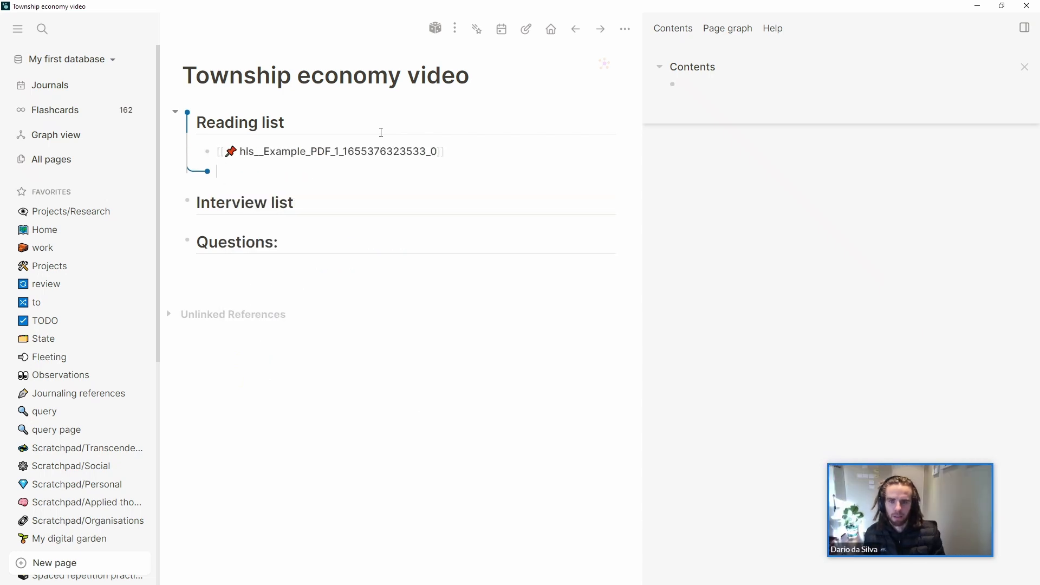
text([[)
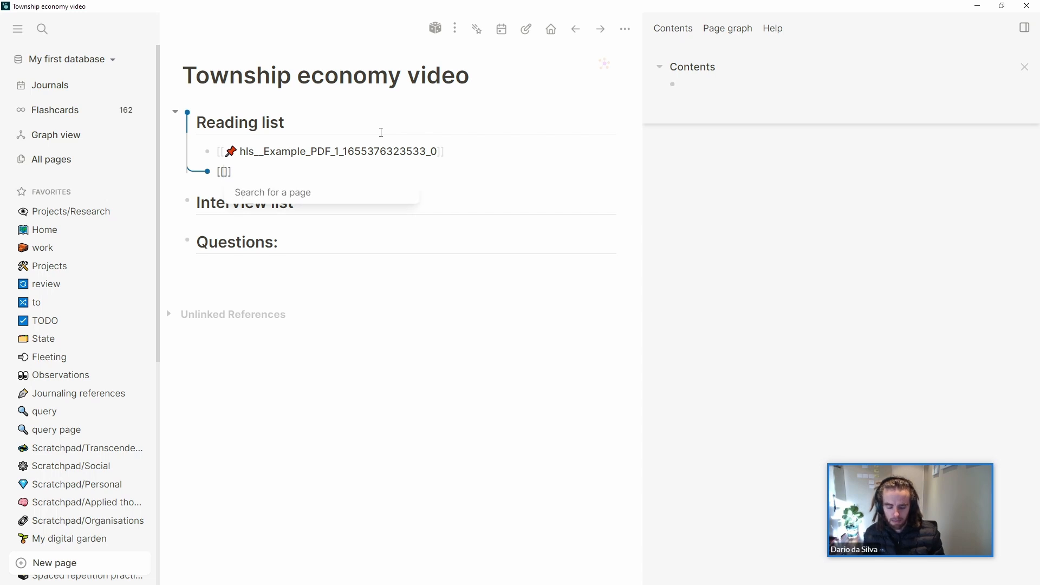
text(hls)
key(Down)
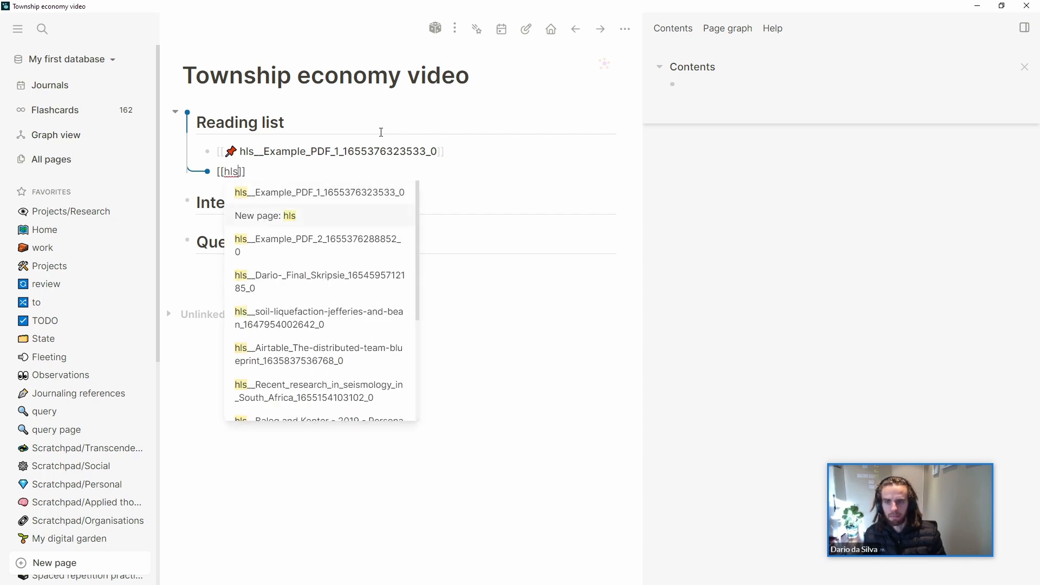
key(Return)
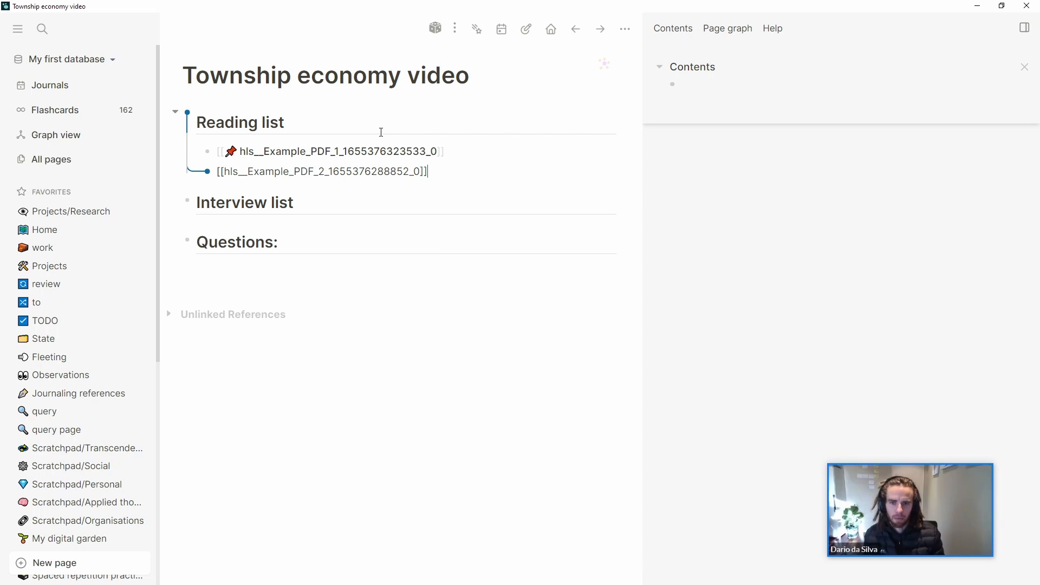
key(Escape)
key(Escape)
Search the database for pages matching "hls" and close the search
key(ctrl+k)
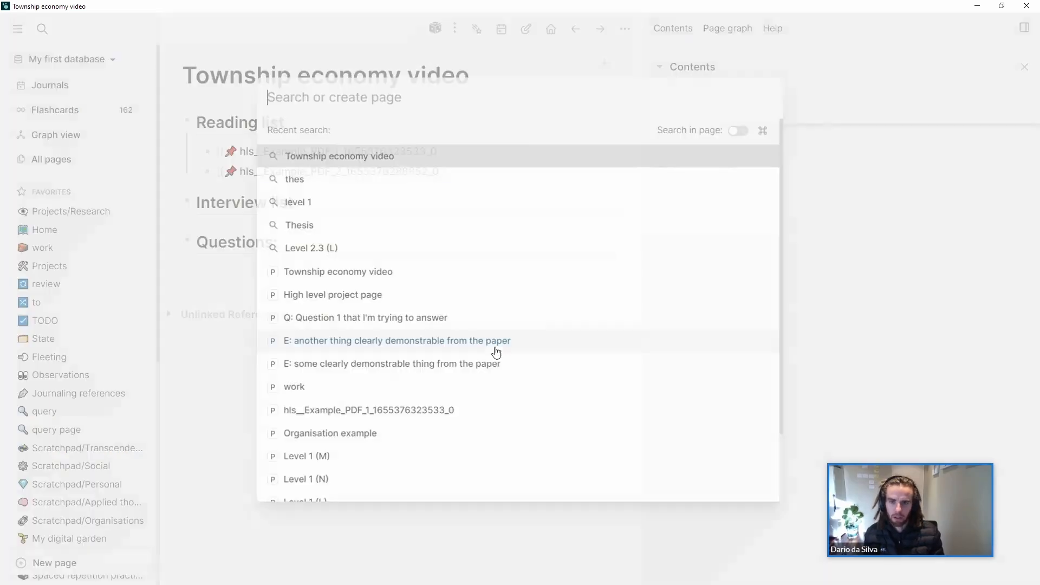
text(hls)
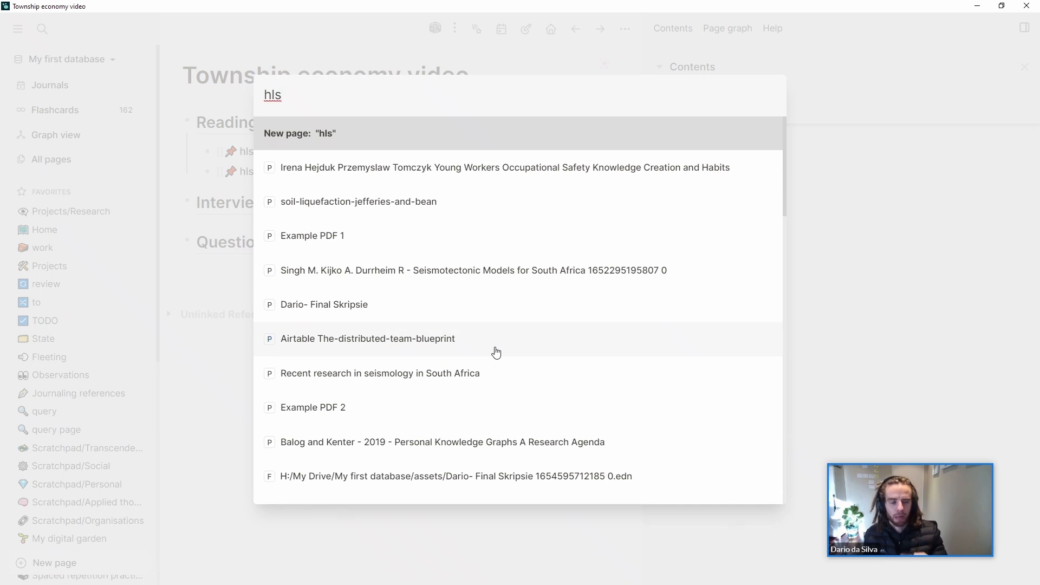
key(Escape)
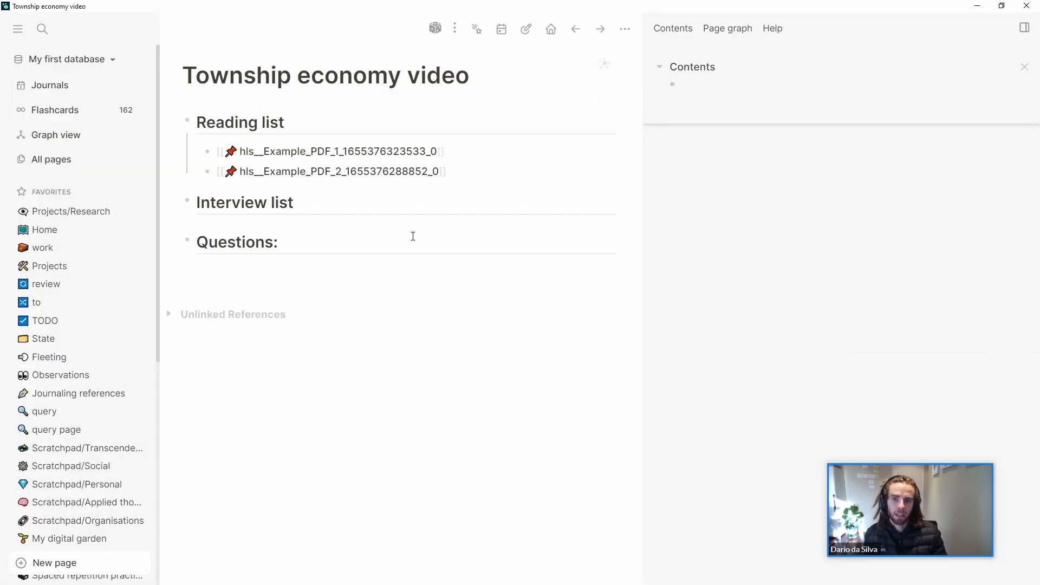
Add an empty bullet below the second PDF link in the reading list
click(488, 166)
key(Return)
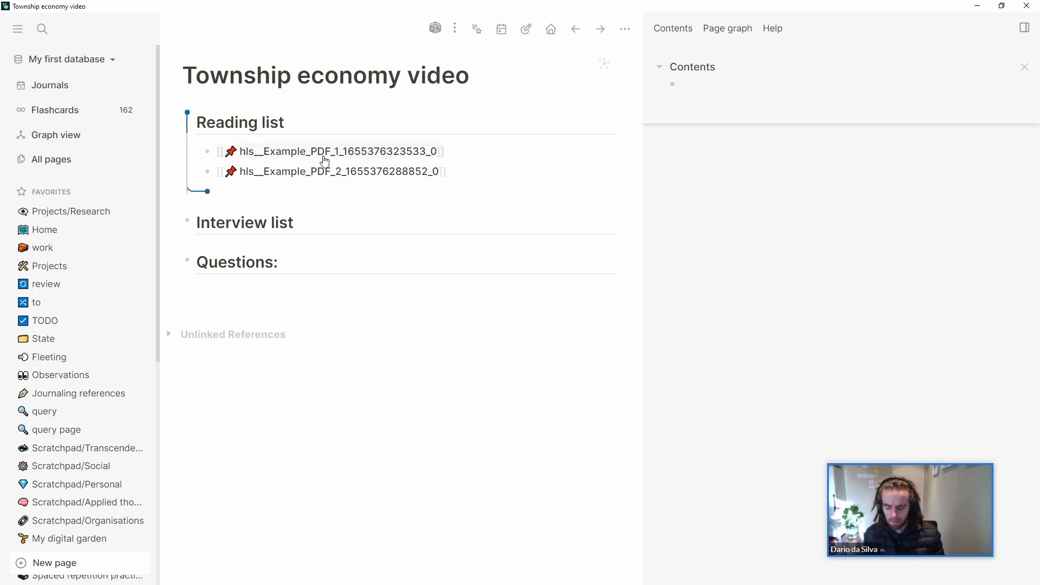
key(Escape)
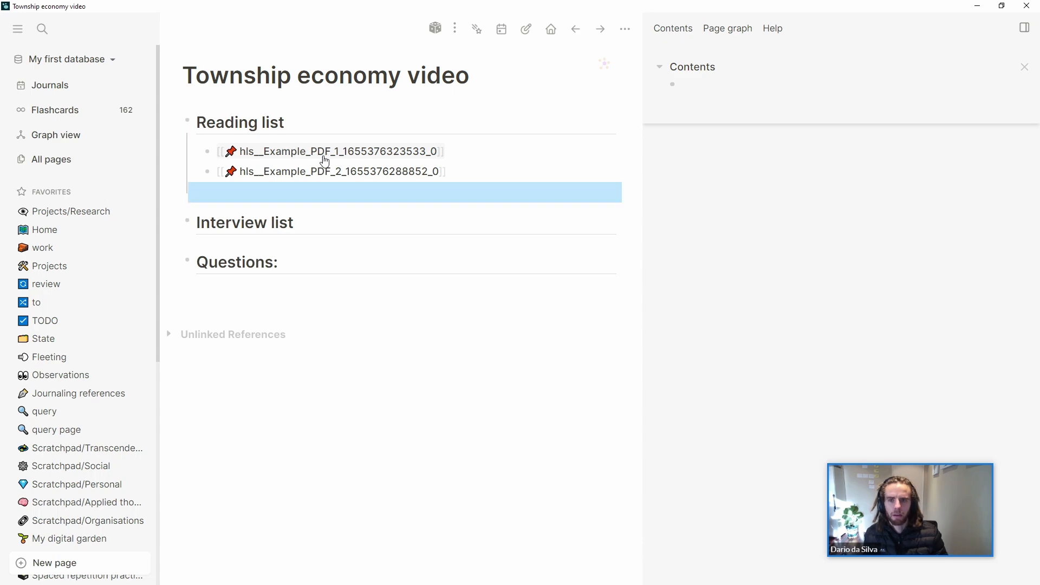
Modify the block reference styles so that references starting with "hls_" are coloured blue
key(ctrl+shift+p)
click(349, 136)
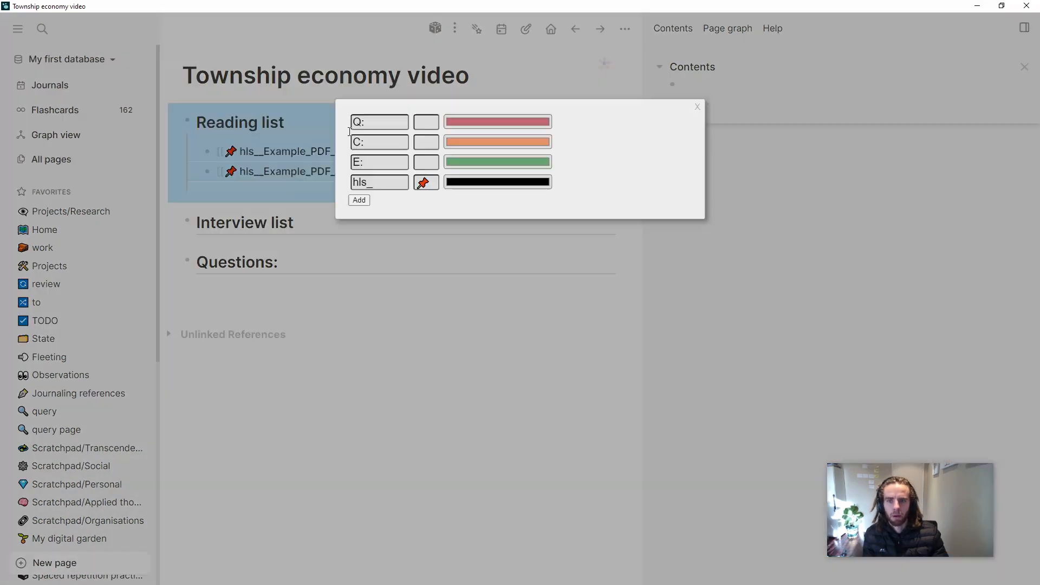
click(492, 184)
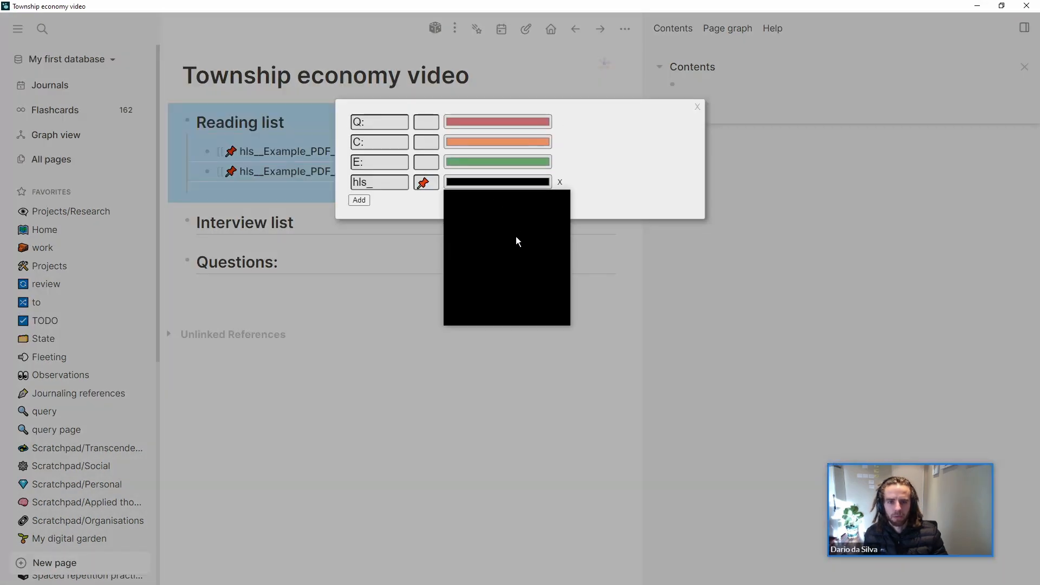
click(517, 276)
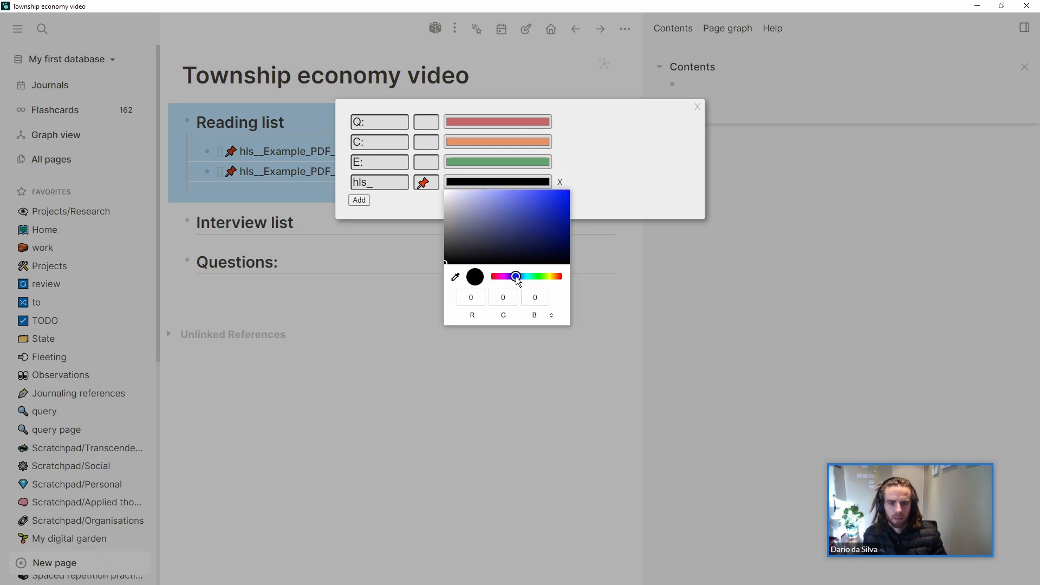
click(521, 278)
drag(528, 201, 541, 210)
click(618, 359)
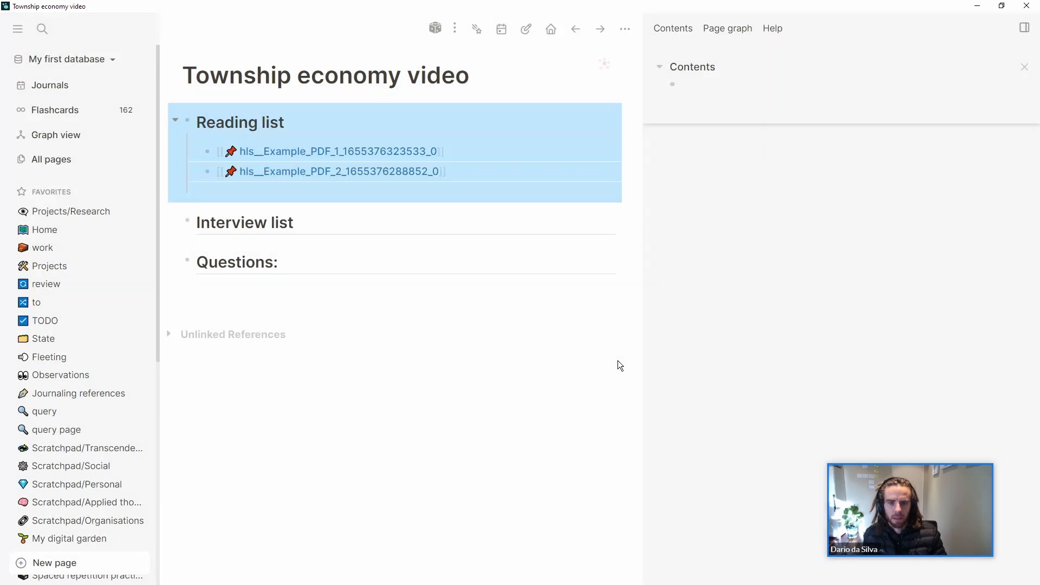
click(618, 359)
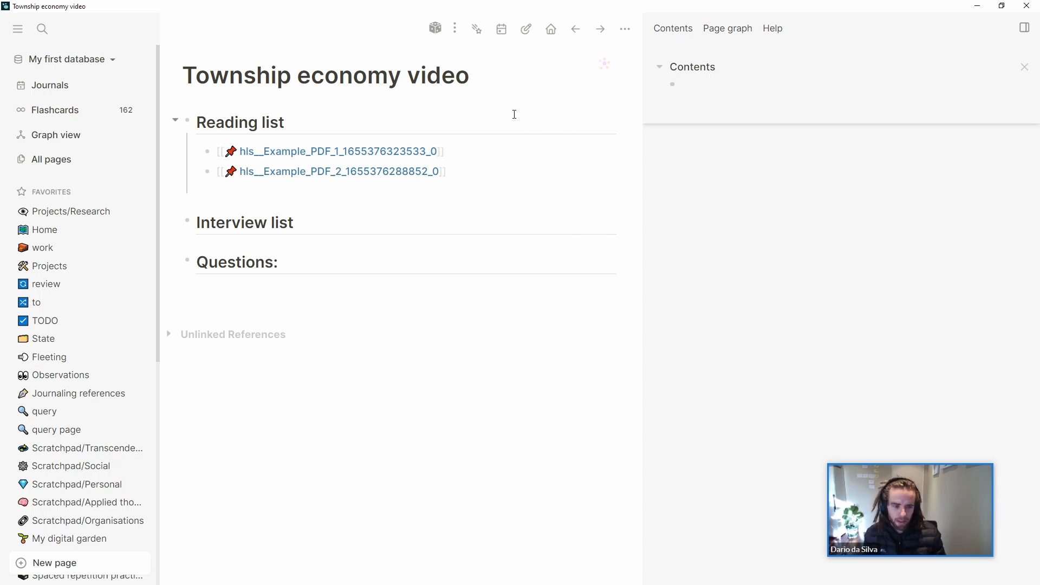
Reopen the block reference styles and review the Q:, C: and E: prefixes with their colours
key(ctrl+shift+p)
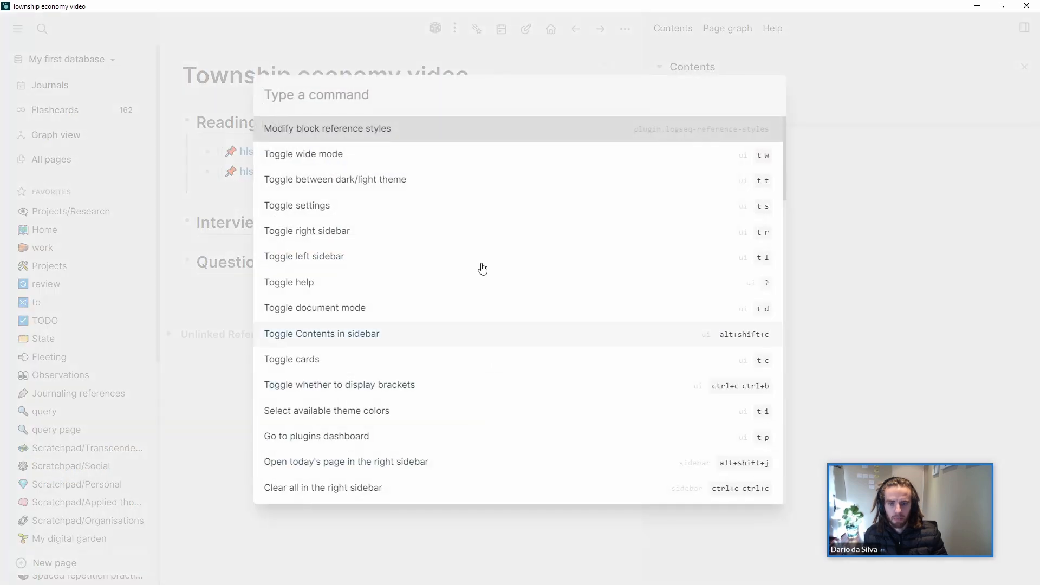
click(438, 134)
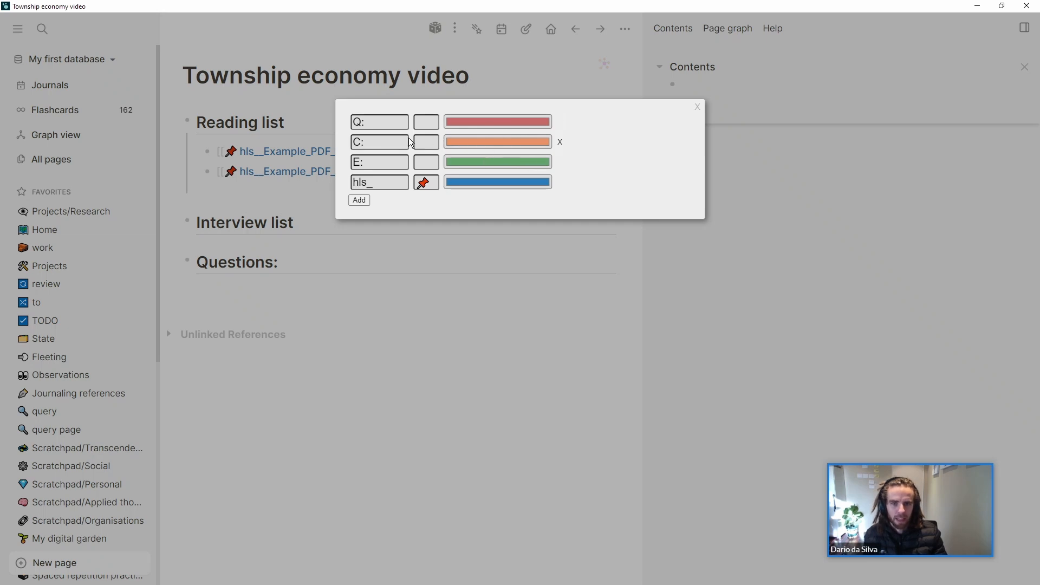
click(368, 121)
drag(368, 122, 350, 128)
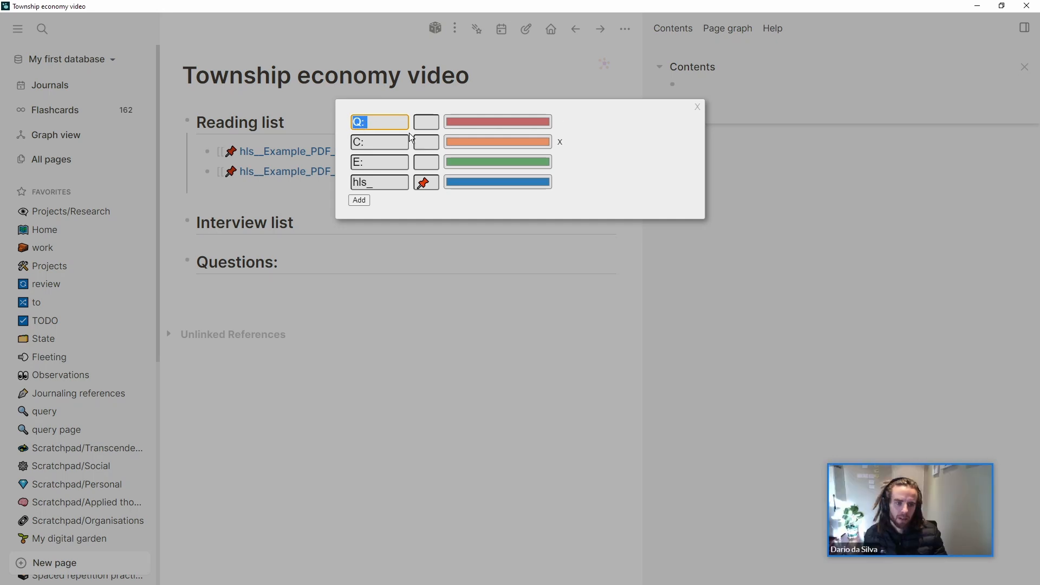
click(377, 142)
drag(377, 142, 350, 144)
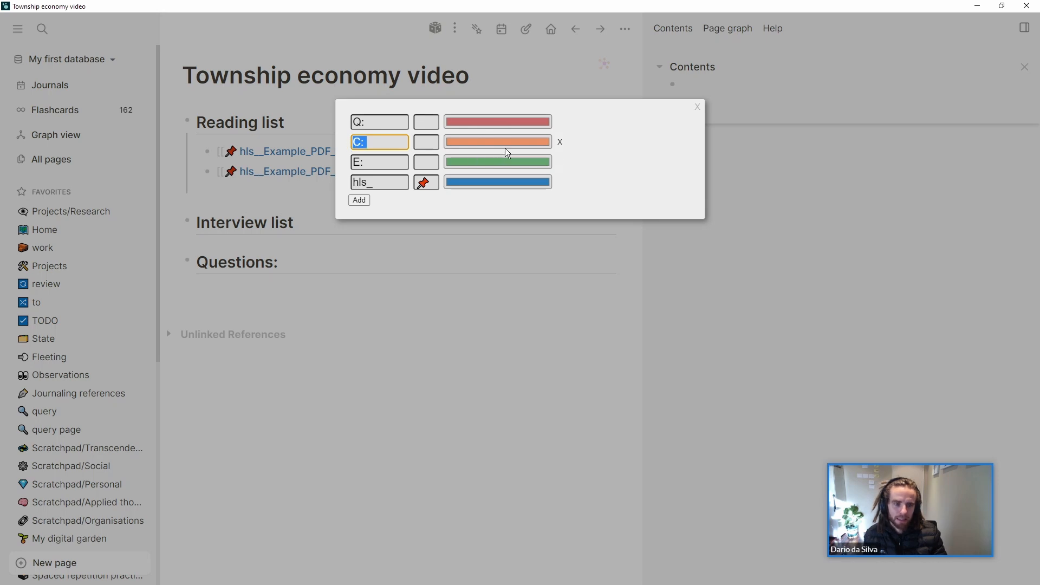
drag(369, 163, 352, 164)
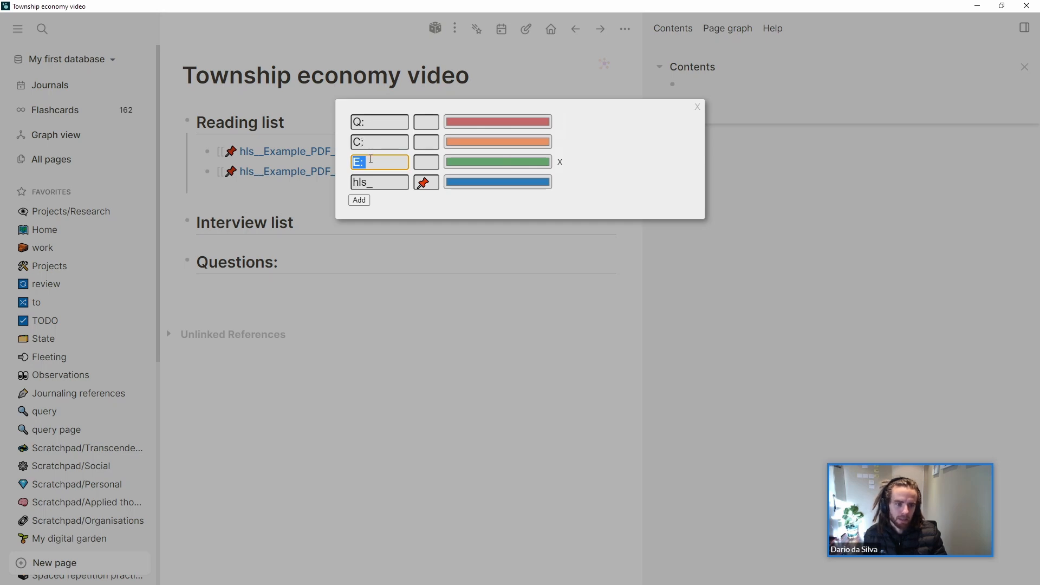
click(415, 325)
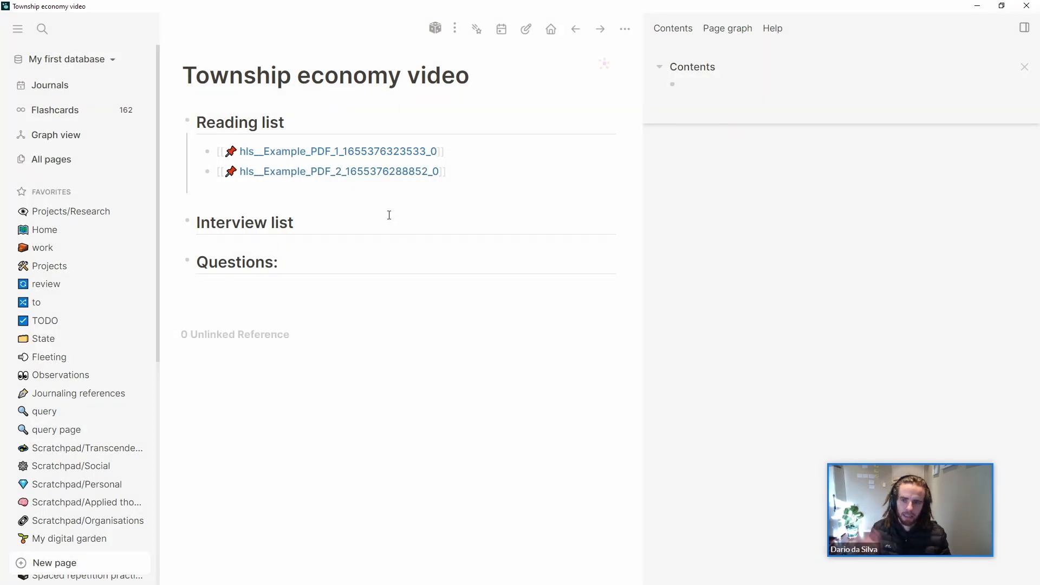
Delete the empty bullet at the end of the reading list
click(425, 198)
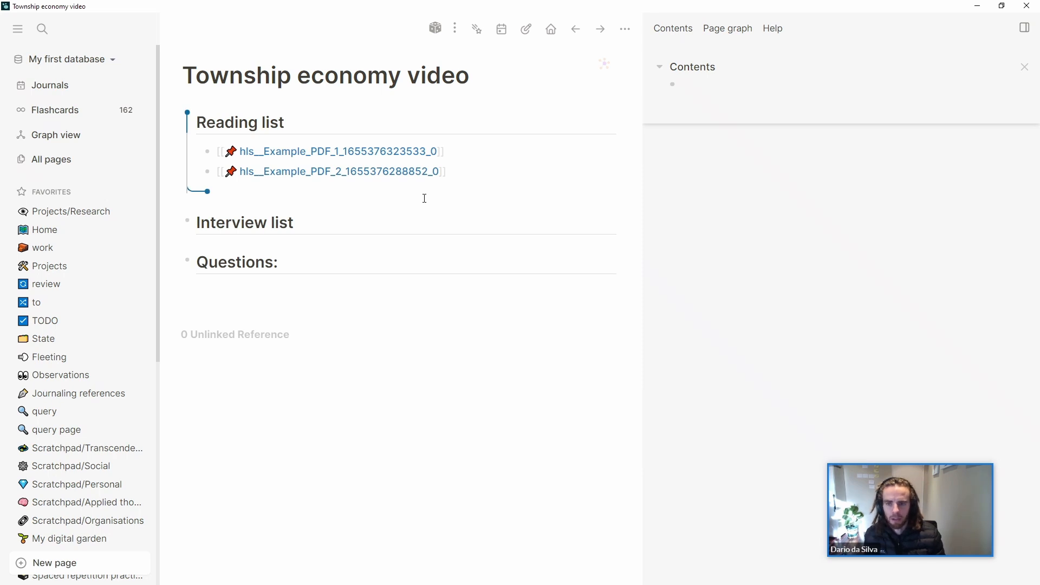
key(BackSpace)
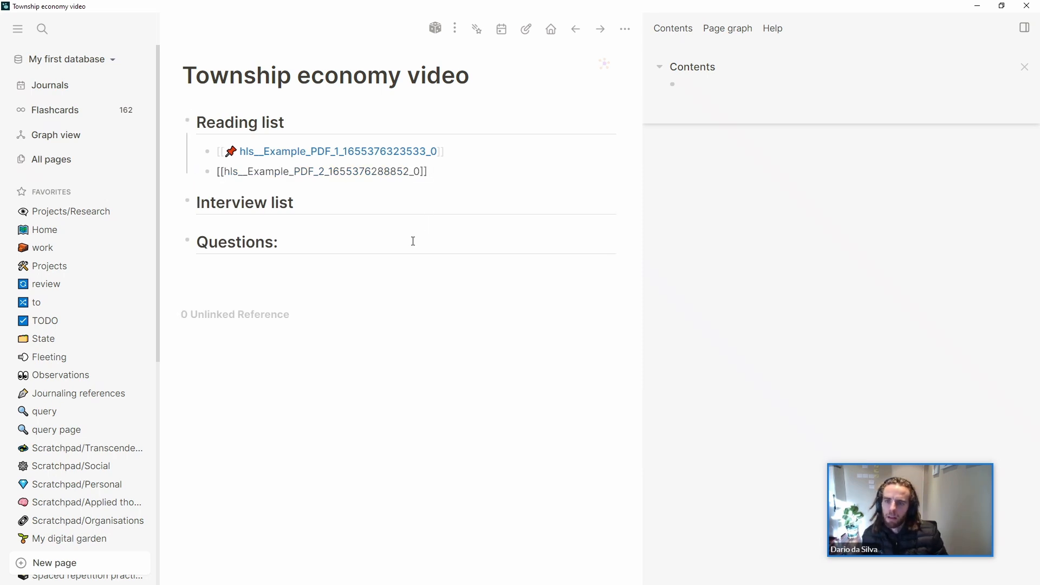
click(413, 242)
Add an indented bullet reading "People" under the Interview list heading
click(419, 202)
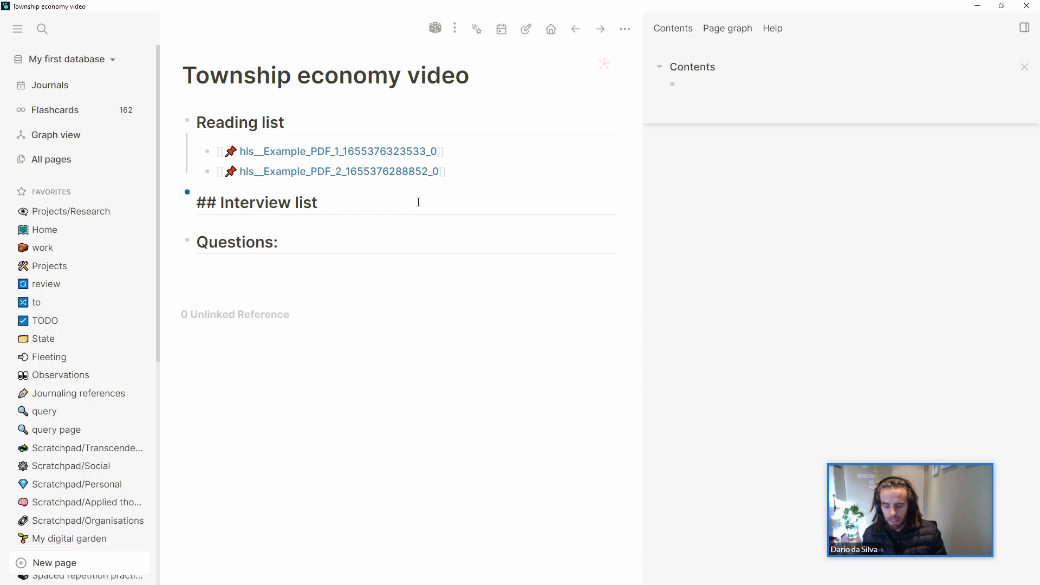
key(Return)
key(Tab)
text(People)
Add an indented bullet under the Questions: heading linking to the new page "Q: What are reasons that people start businesses in townships?"
click(287, 297)
click(288, 292)
key(Tab)
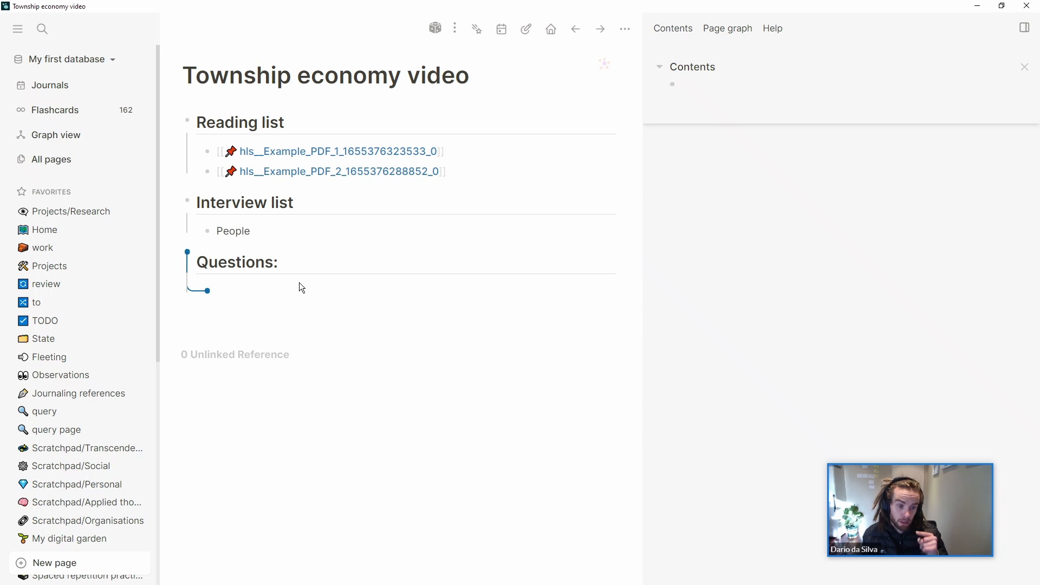
text([[Q:)
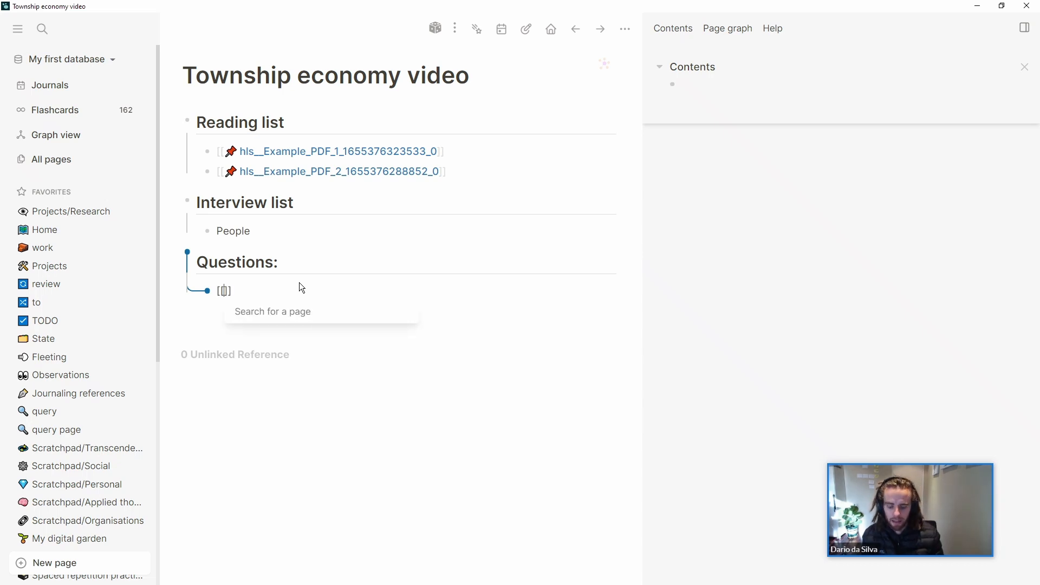
text( Why)
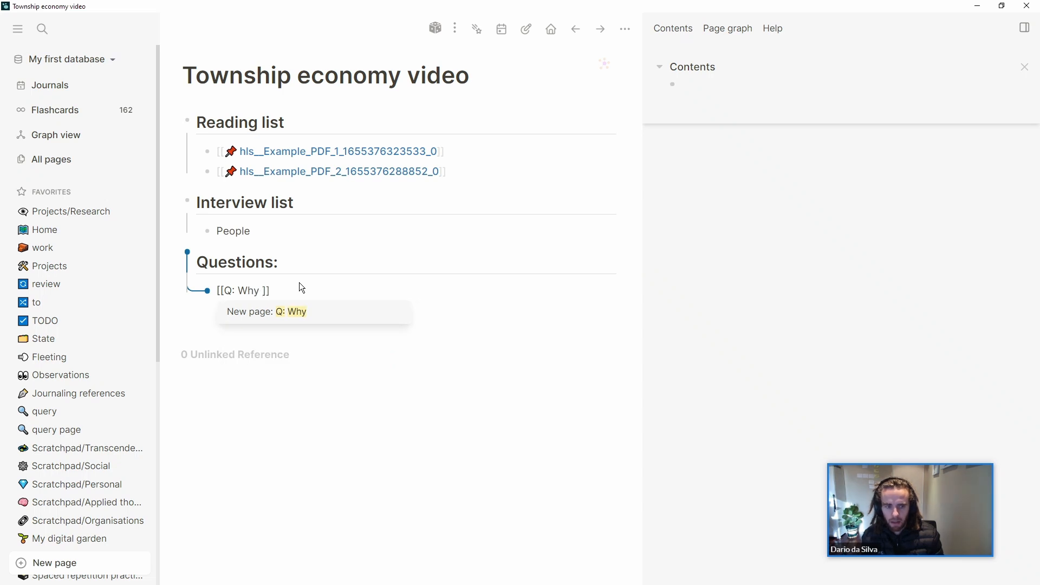
key(BackSpace)
key(BackSpace)
text(at )
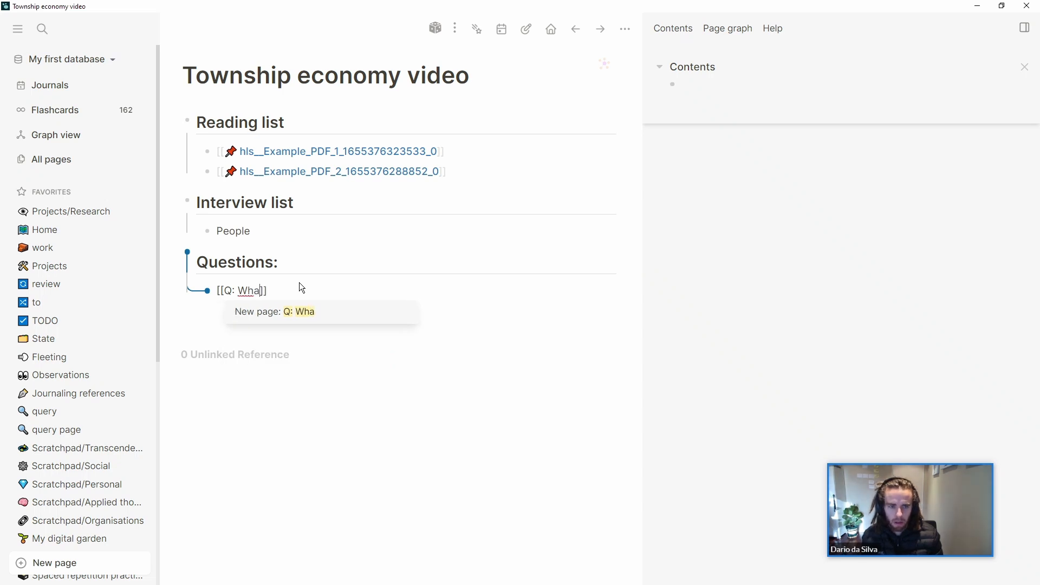
text(are )
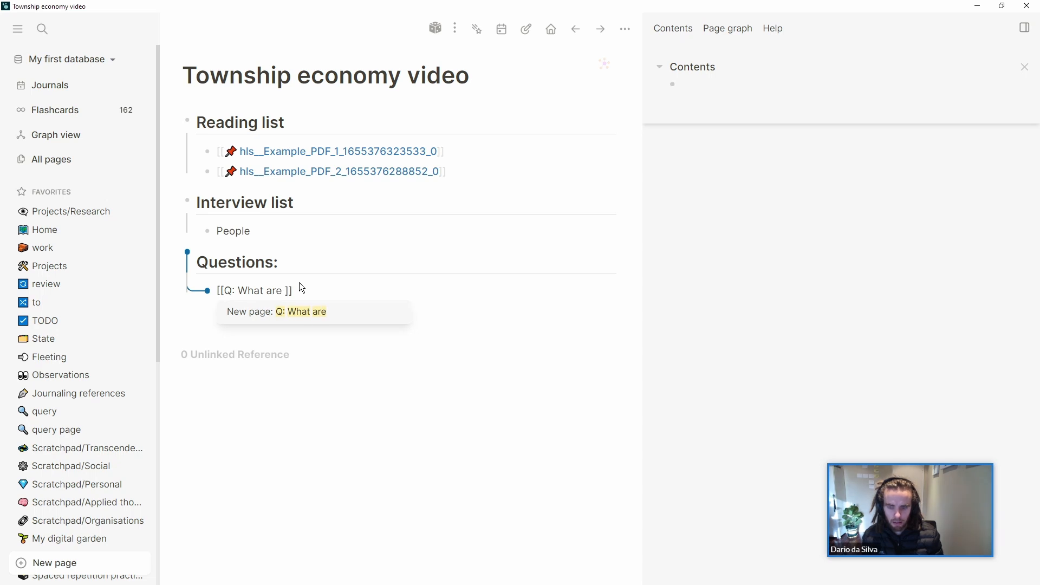
text(ressons that p)
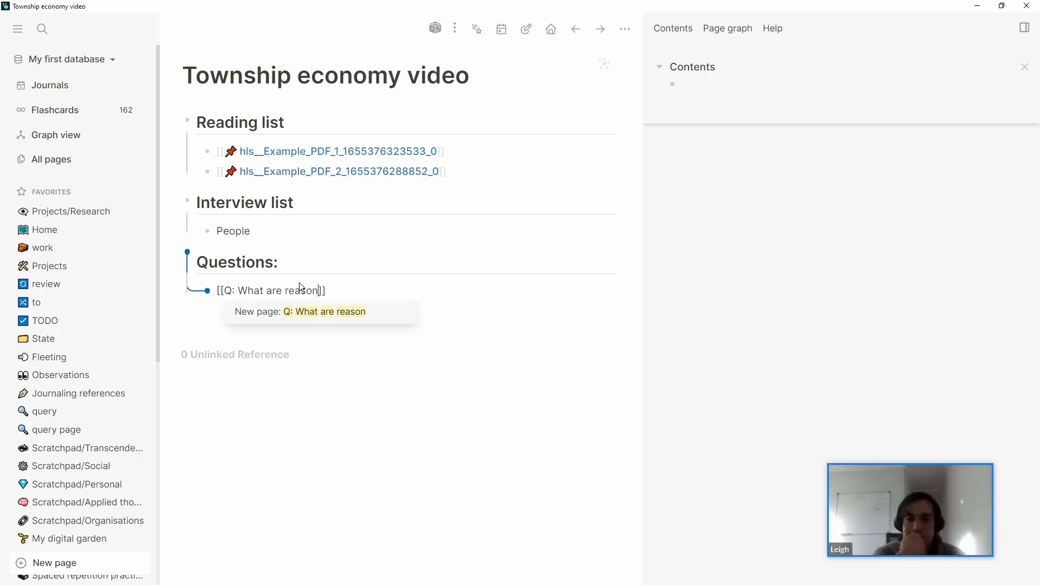
text(eople start )
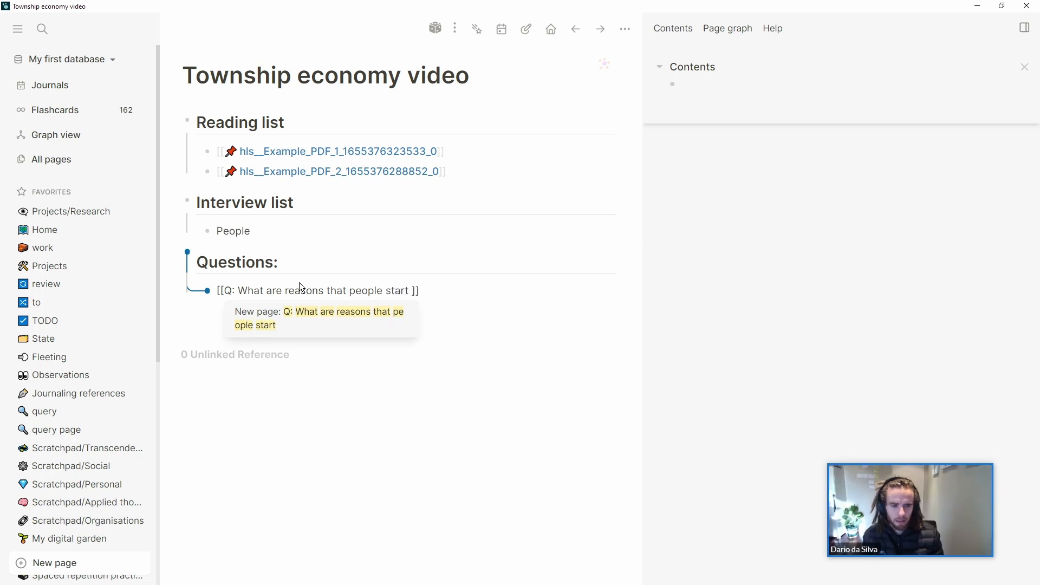
text(township)
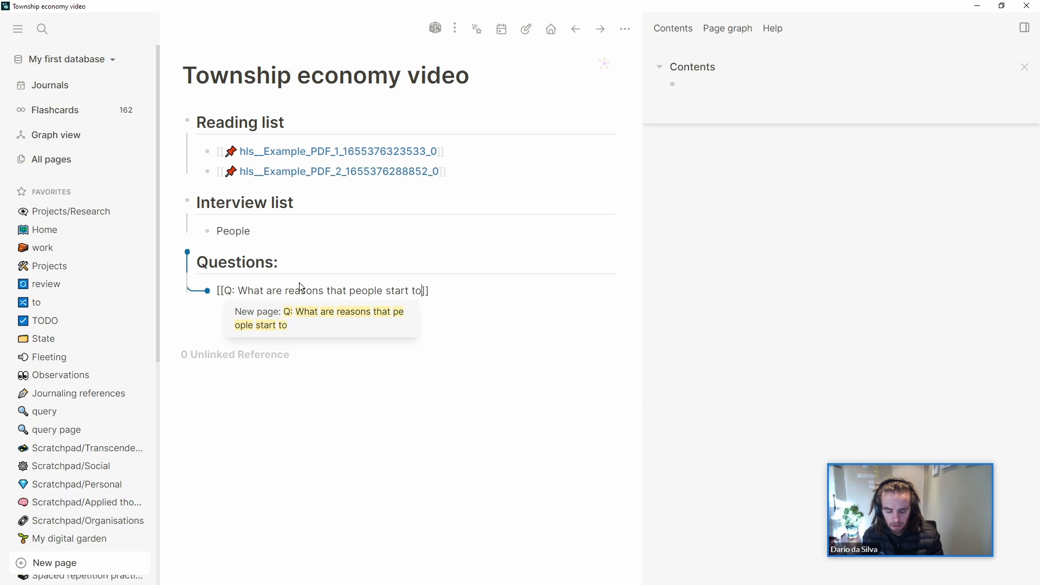
key(ctrl+shift+Left)
key(BackSpace)
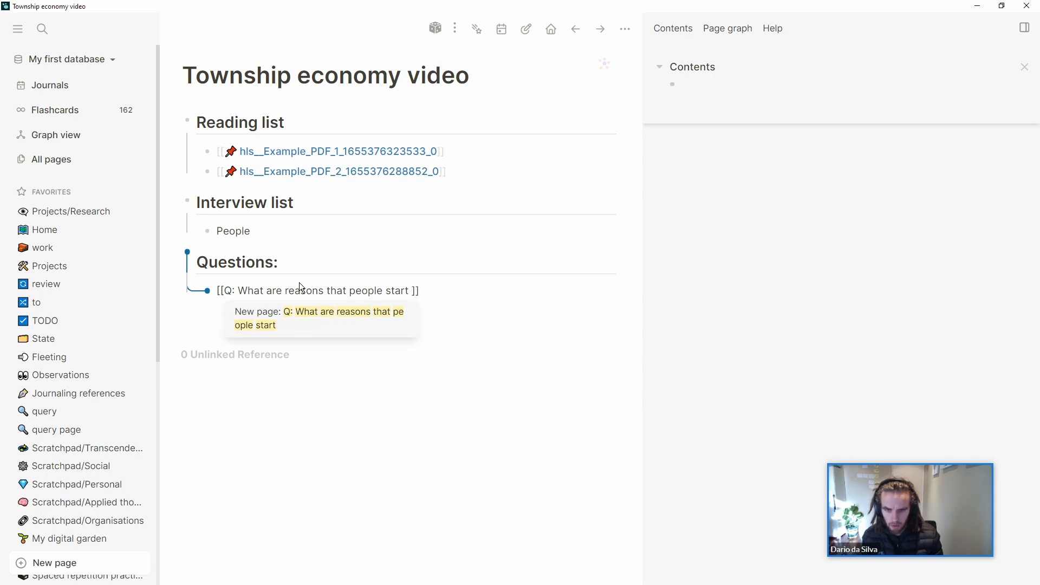
text(businesses)
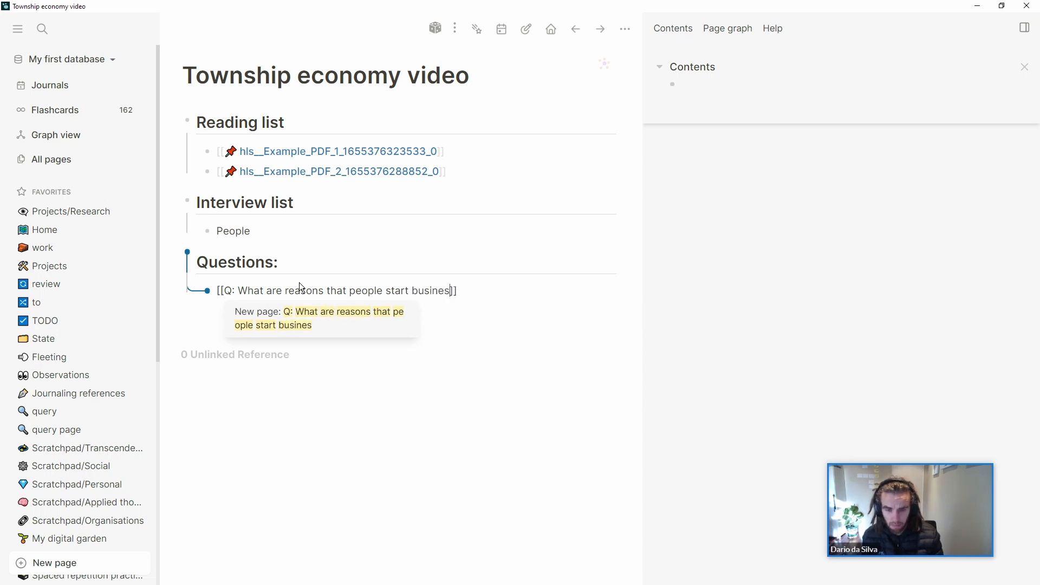
text( in township)
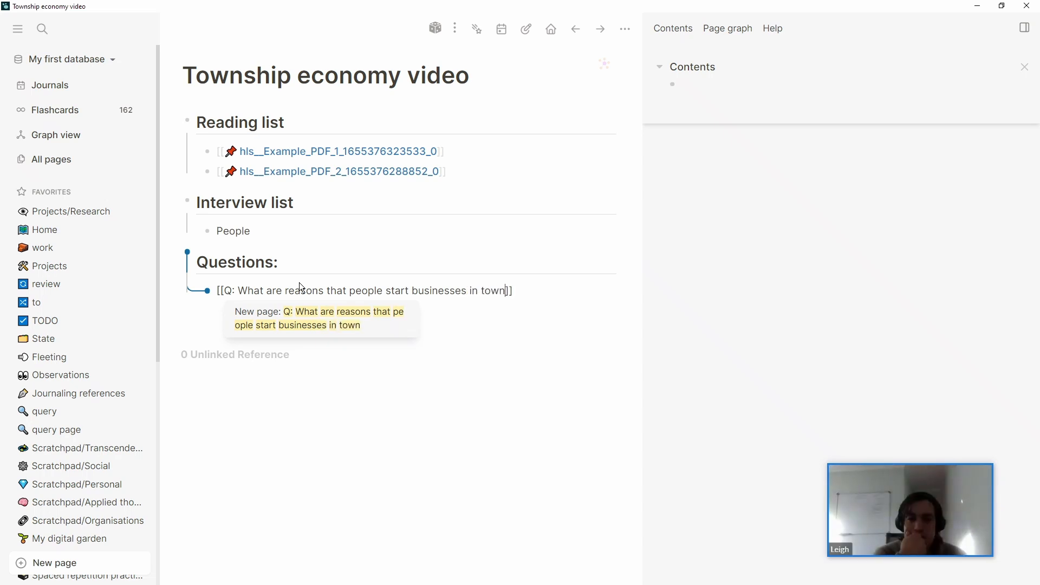
text(?)
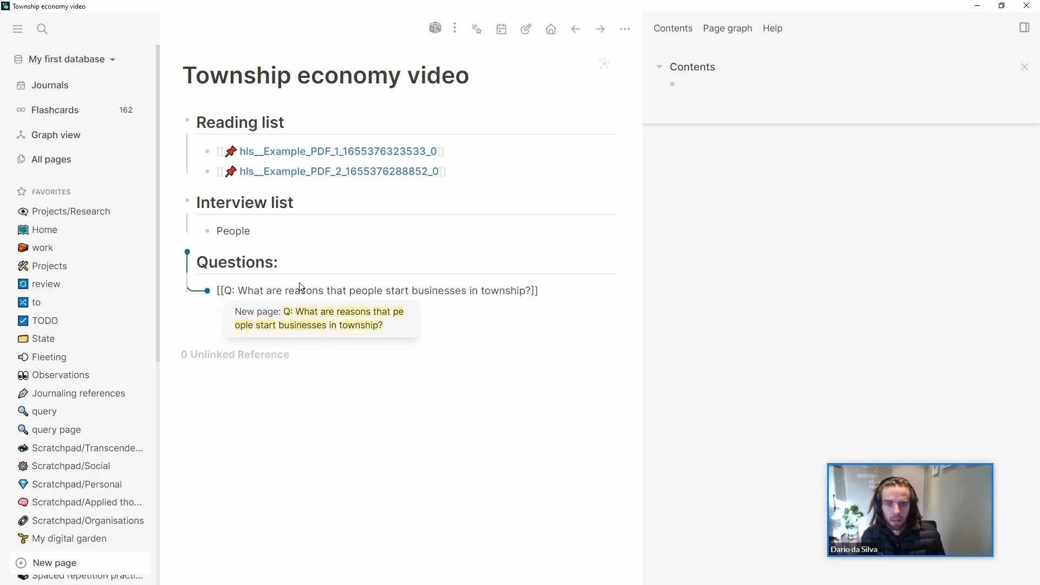
key(BackSpace)
text(s)
key(Return)
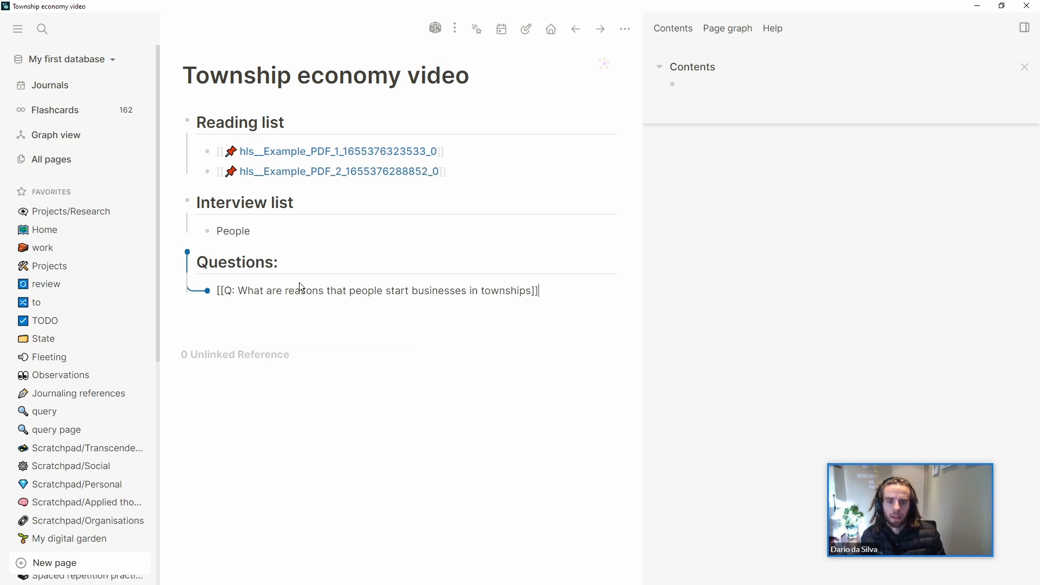
text(?)
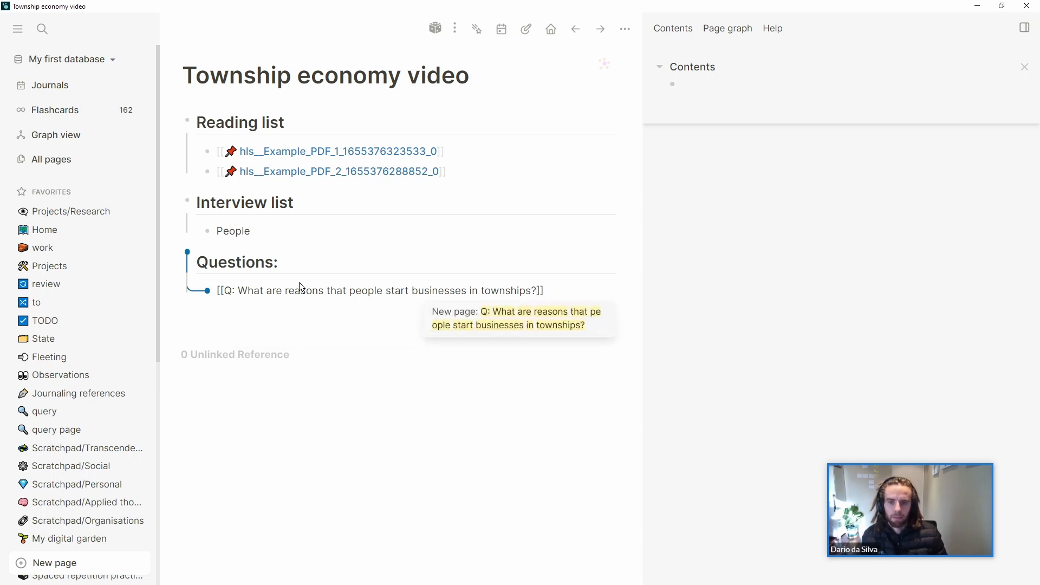
click(460, 405)
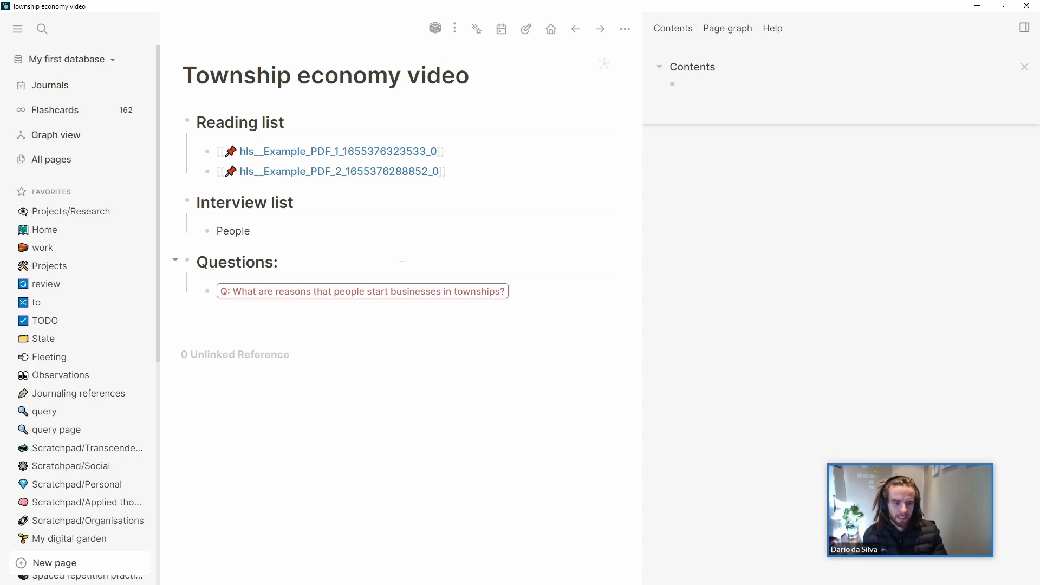
shift+click(396, 152)
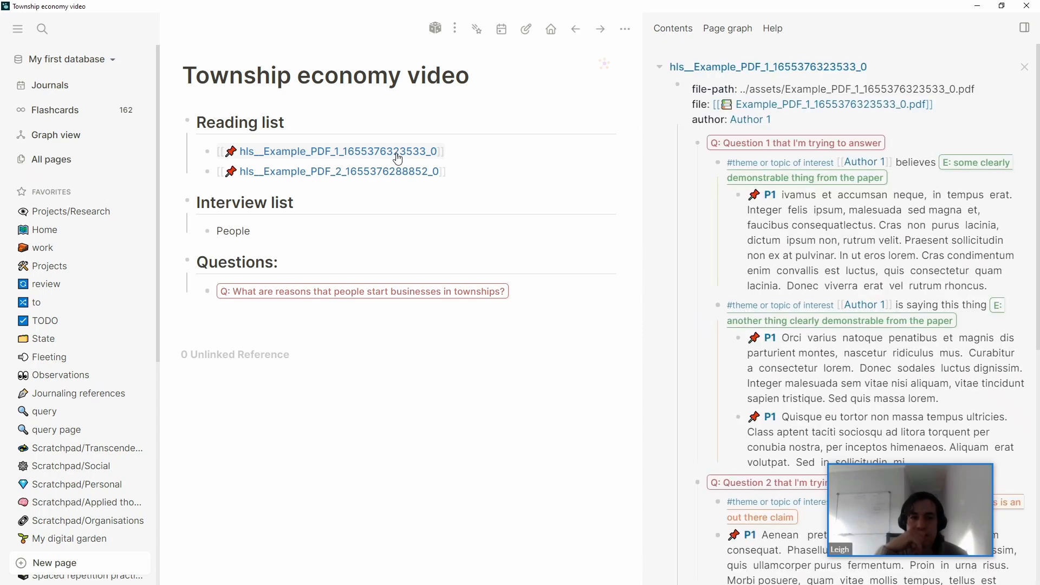
click(687, 143)
click(687, 163)
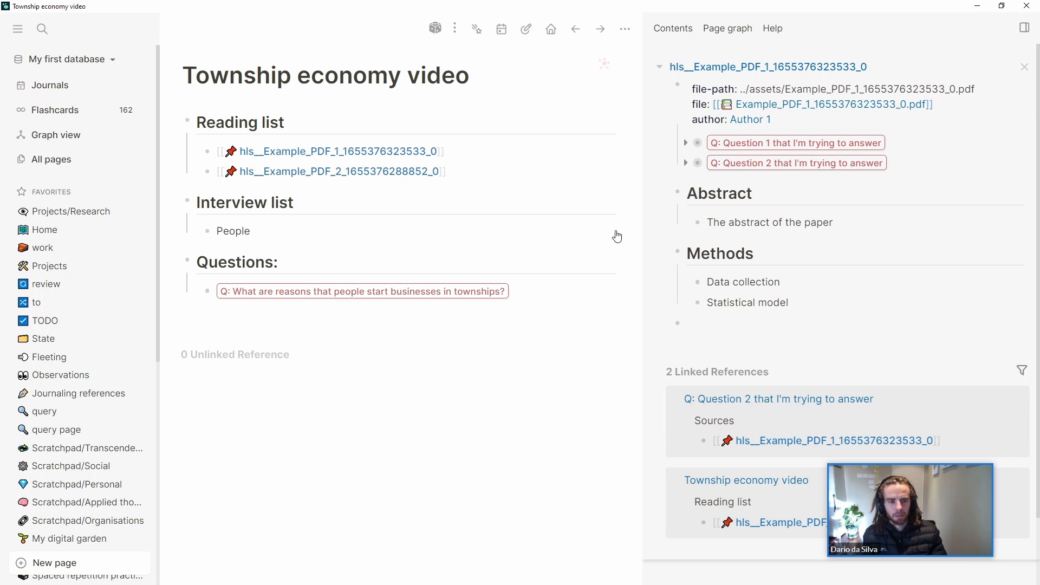
Upload 07aa01f78b6b671f9e35e9b412f060dc3cb0d55c.pdf as an asset in a new bullet at the end of the Reading list
click(488, 172)
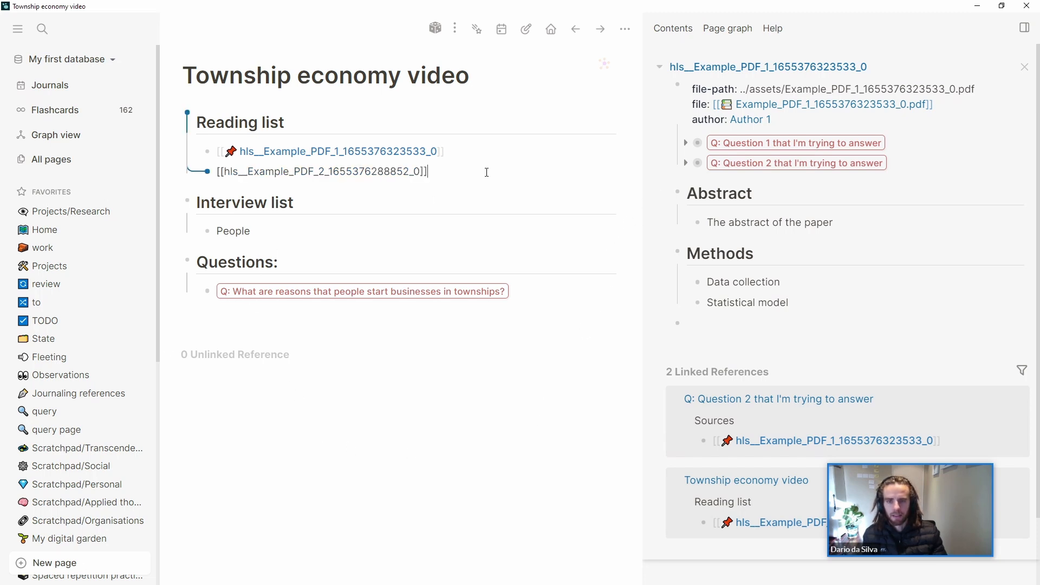
key(Return)
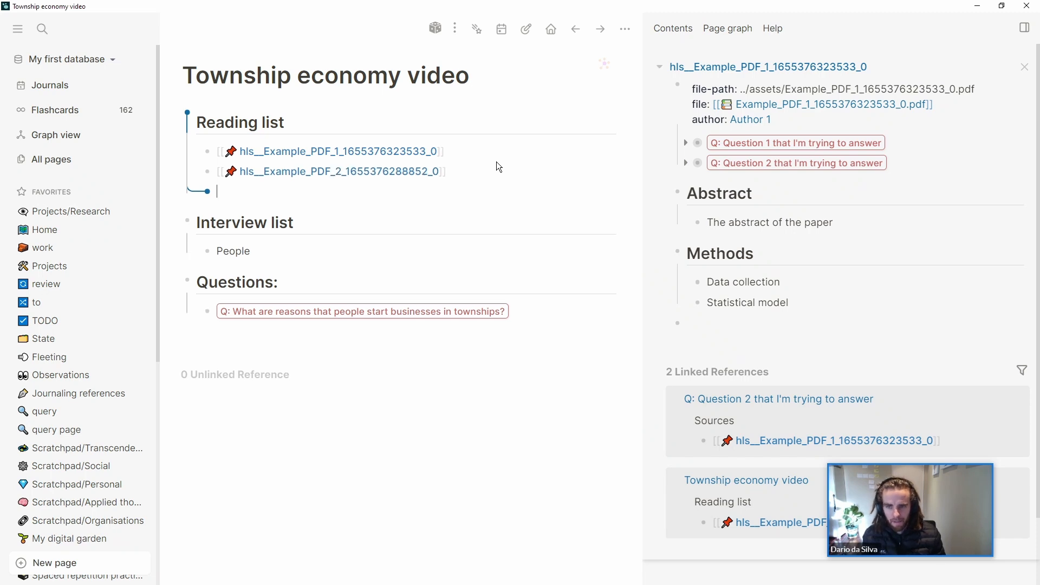
text(/upload)
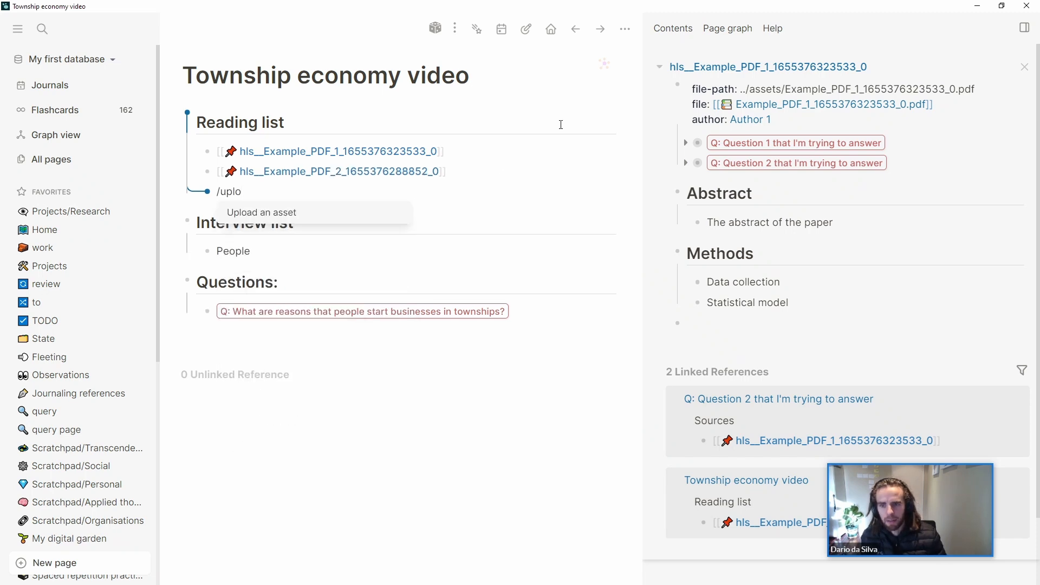
key(Return)
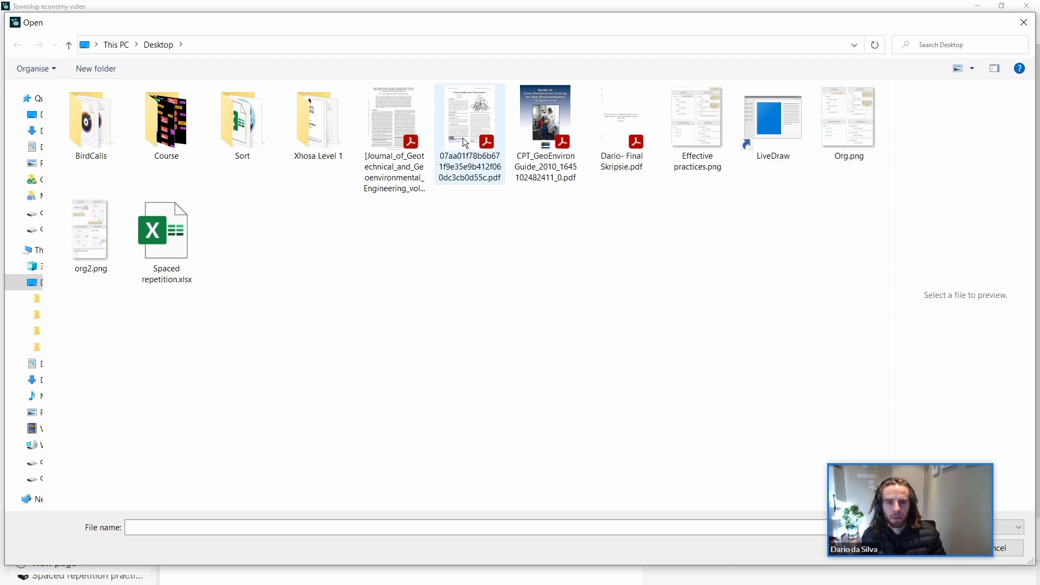
key(Escape)
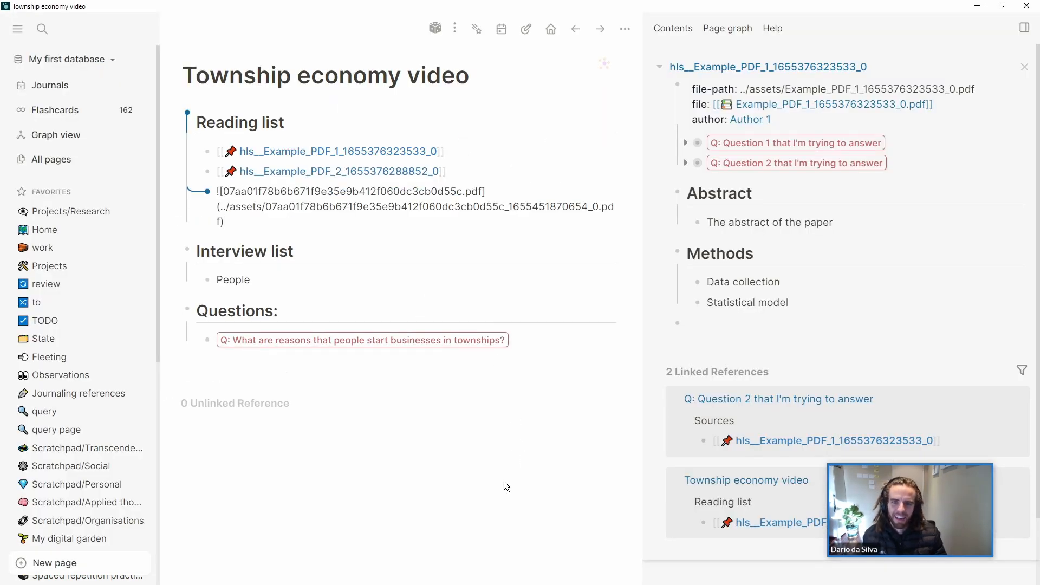
click(505, 503)
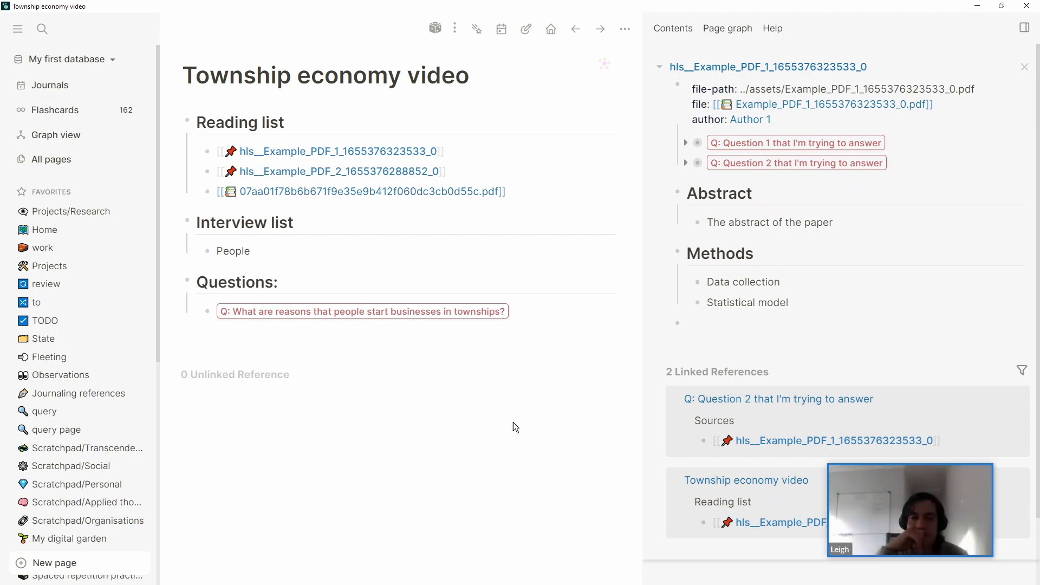
Open the uploaded PDF with its annotation page and highlight in yellow the passages beginning "This, however, rules out" and "The figure illustrates three key aspects"
click(397, 194)
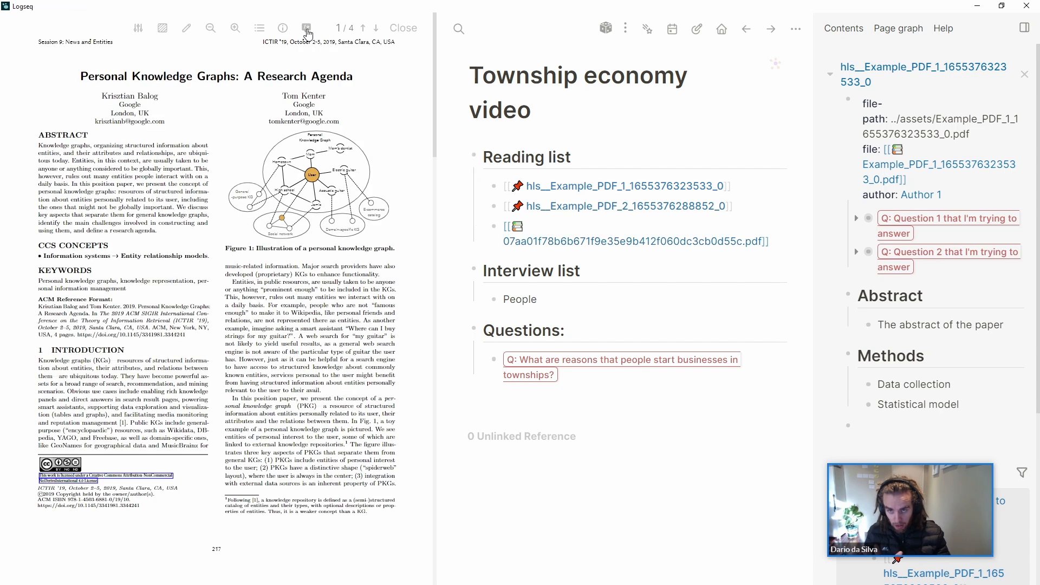
click(307, 31)
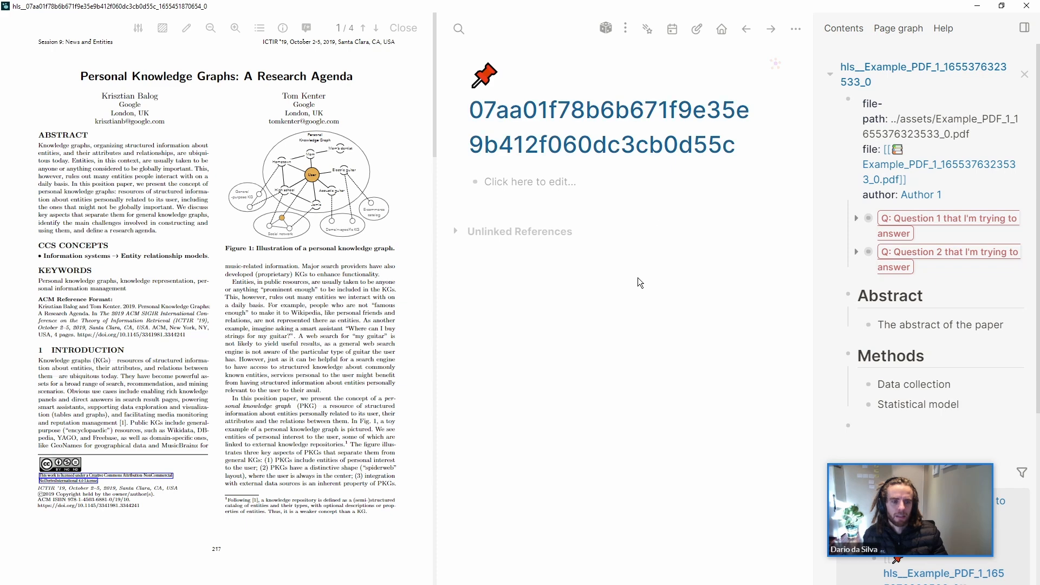
click(187, 28)
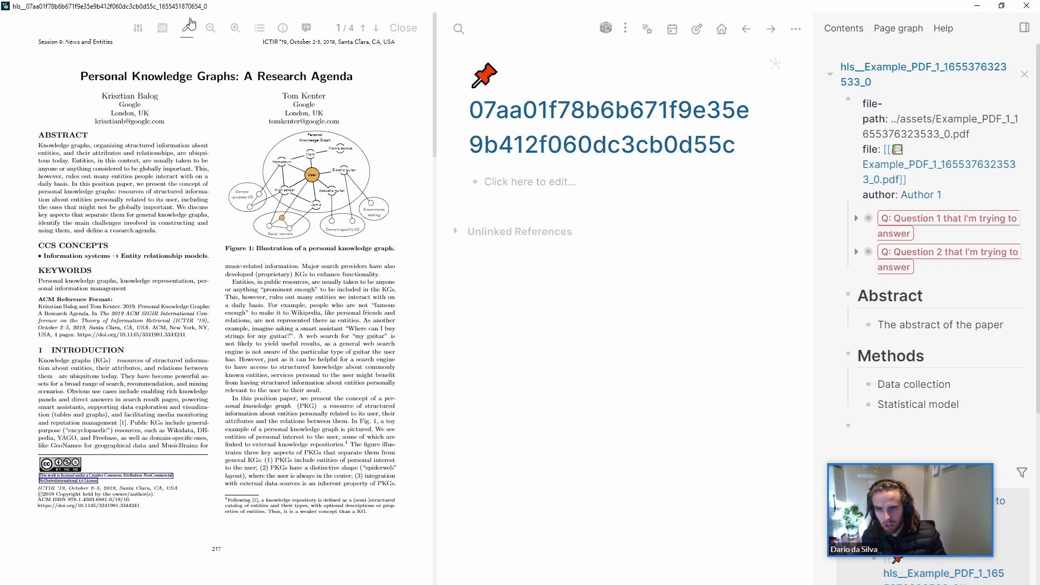
drag(226, 297, 294, 339)
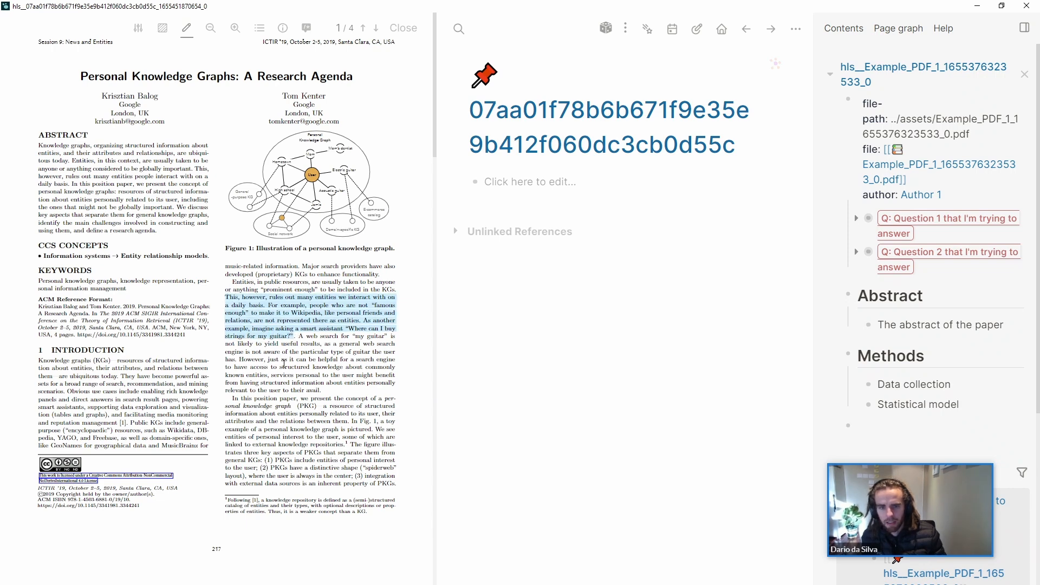
scroll(274, 399, down, 1)
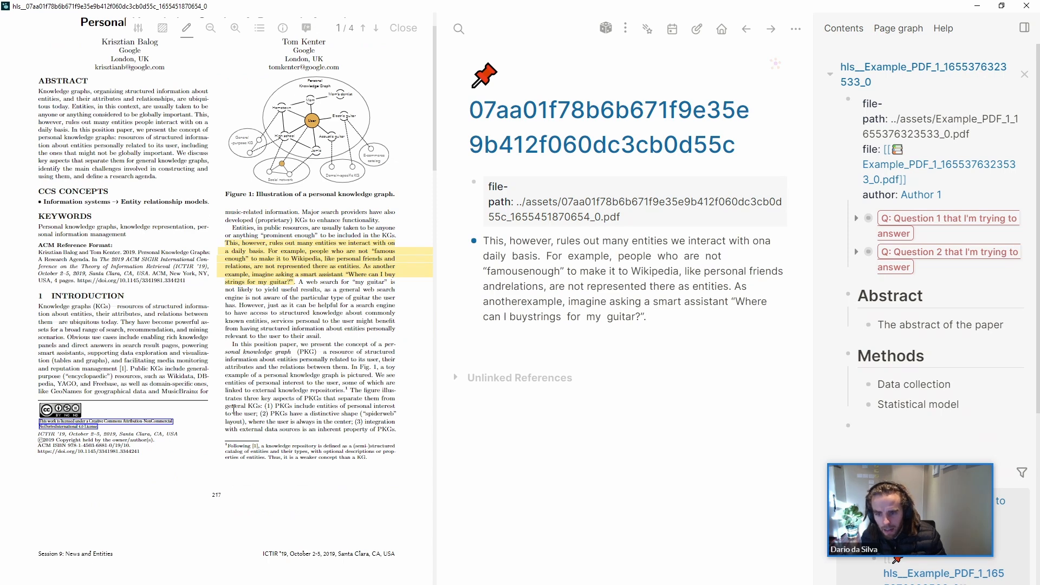
drag(351, 390, 363, 423)
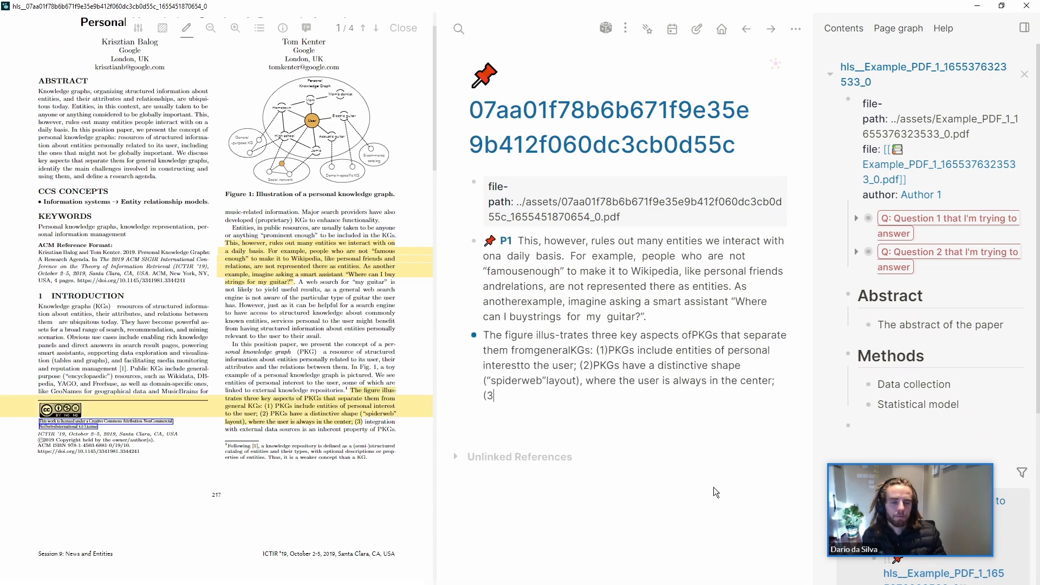
click(660, 543)
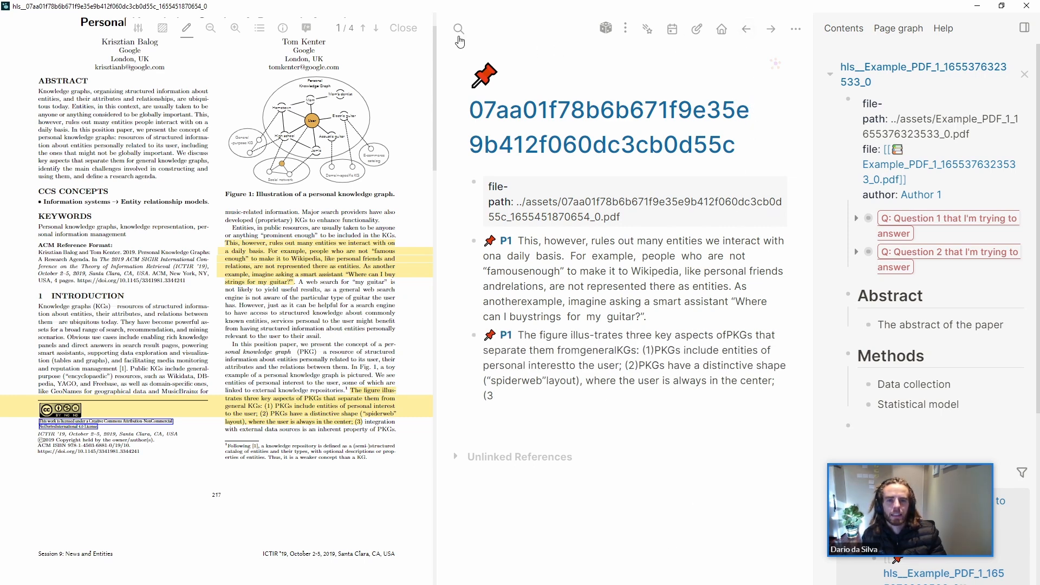
click(400, 29)
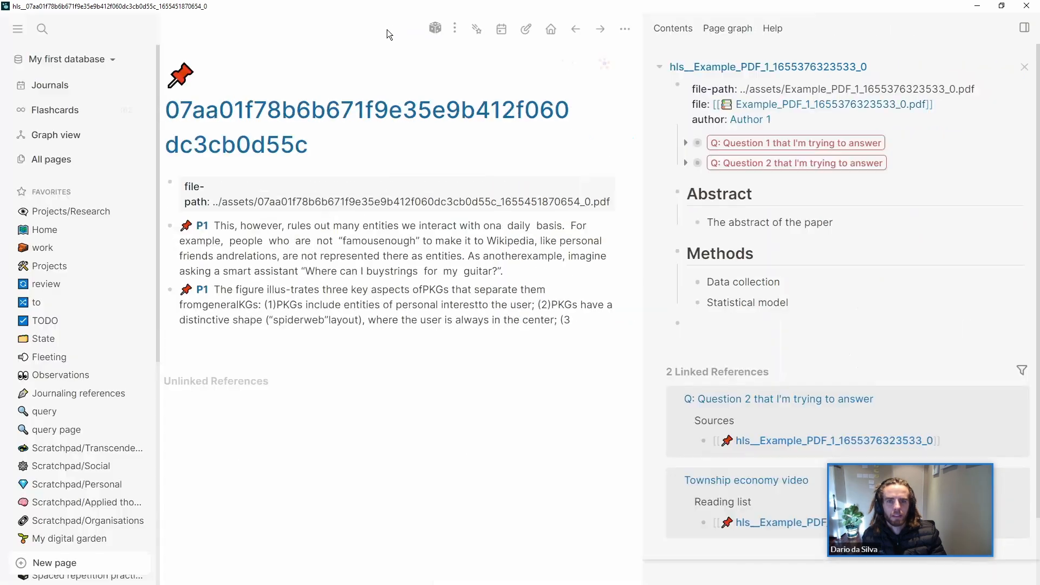
click(577, 30)
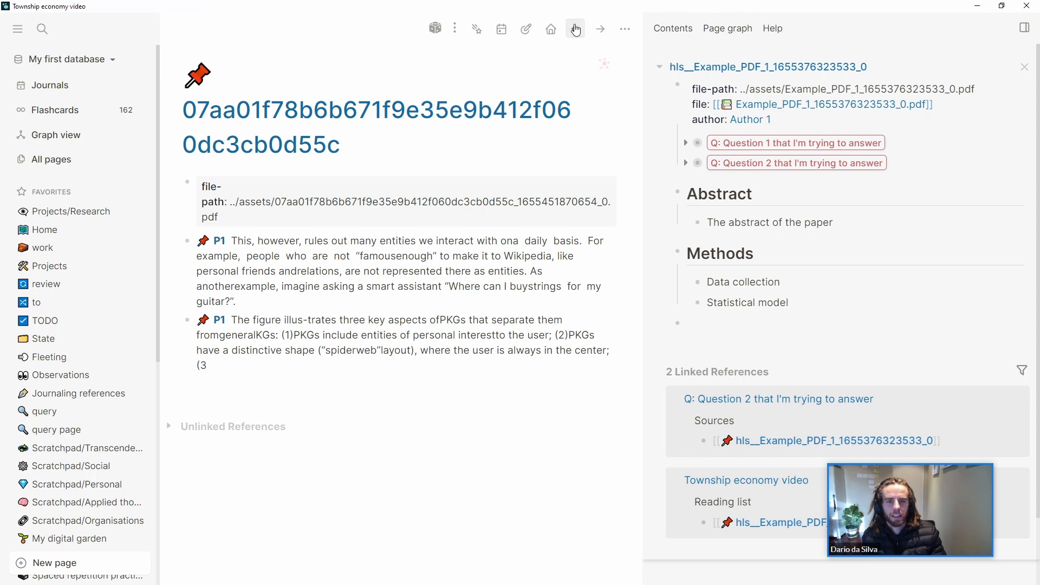
click(504, 187)
click(499, 172)
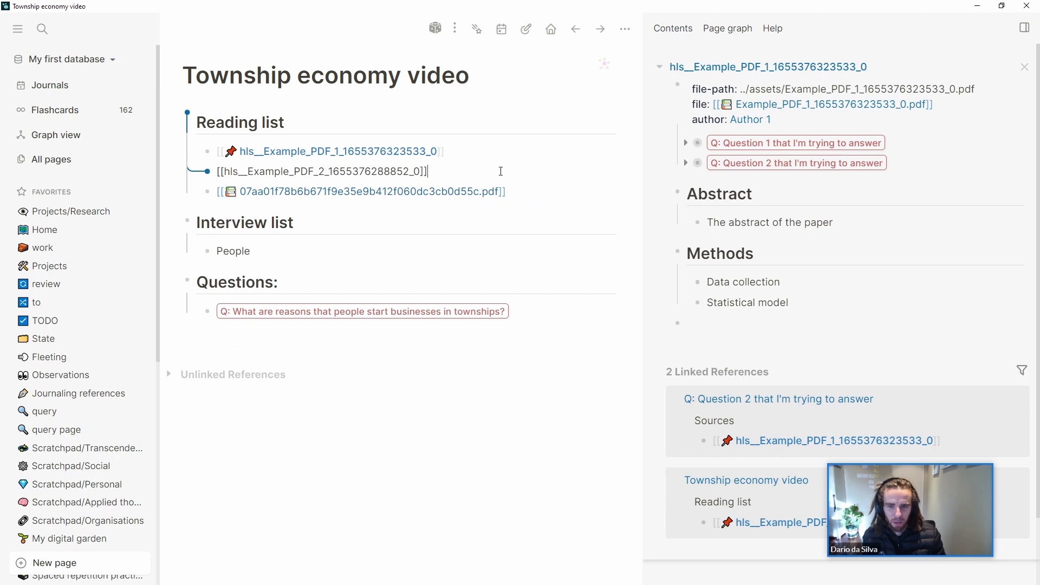
key(Return)
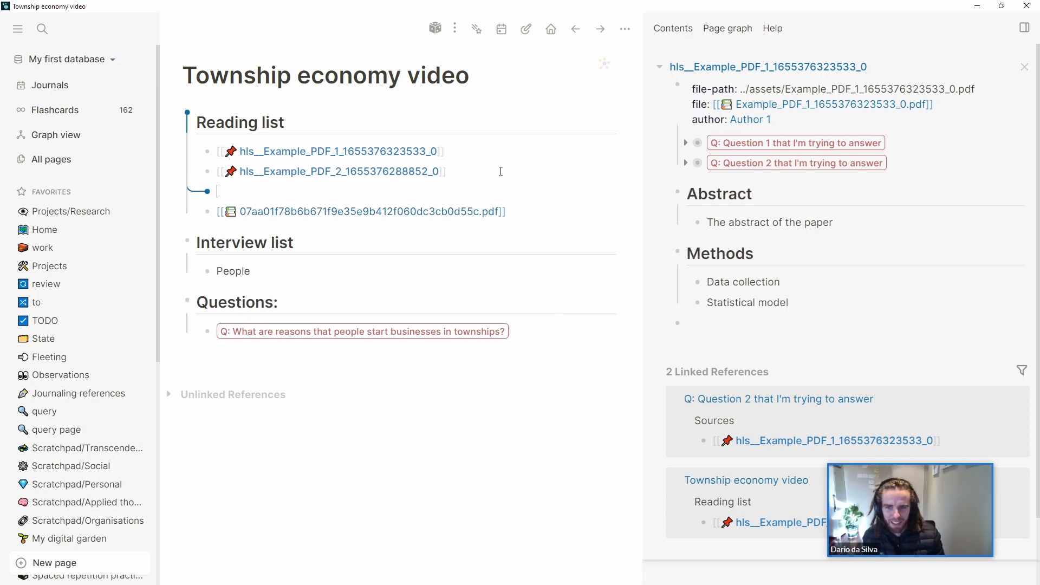
text([[hls)
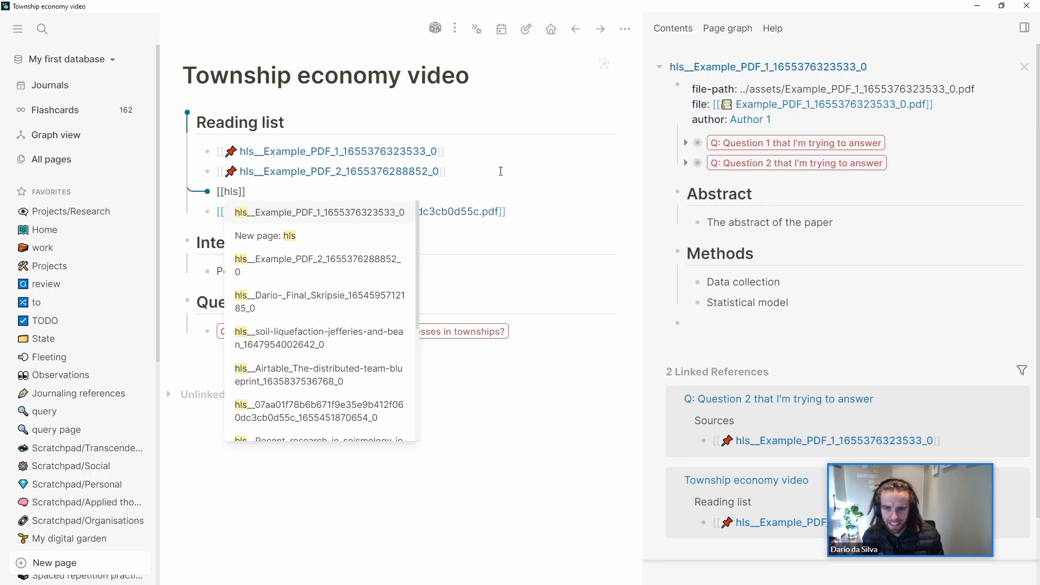
key(Down)
key(Down)
key(Down)
key(Down)
key(Down)
key(Down)
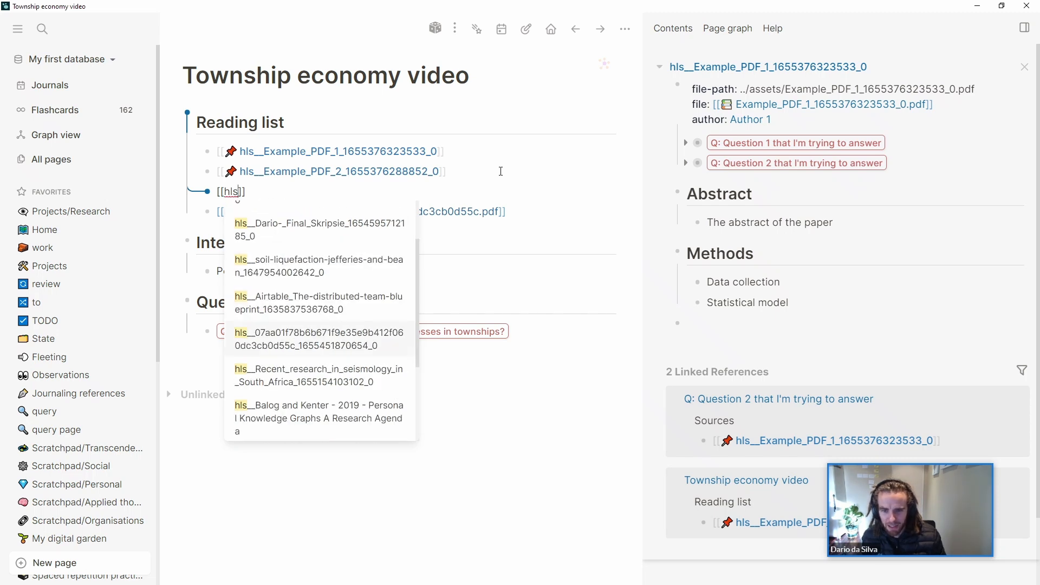
click(347, 341)
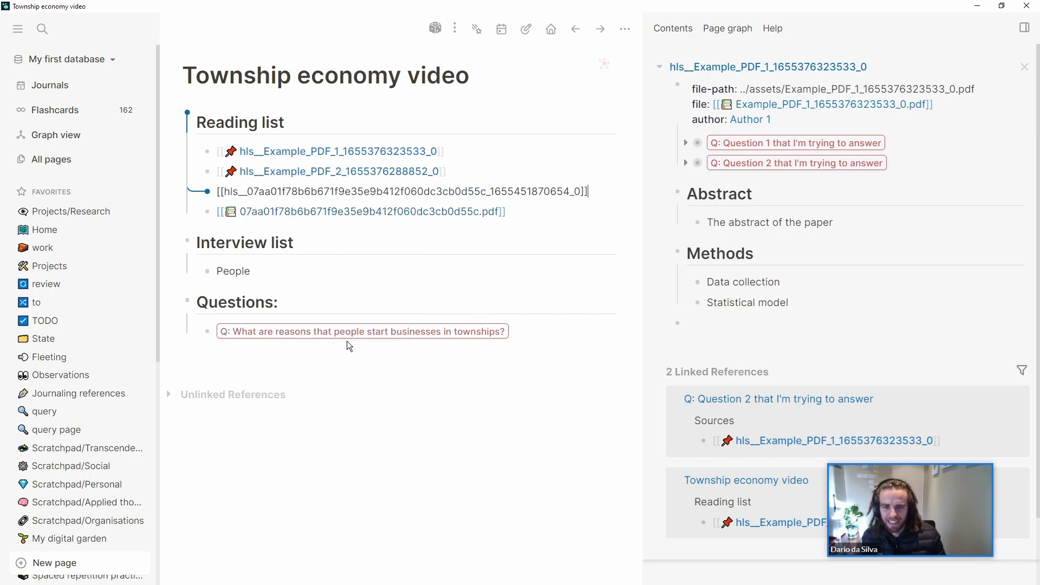
key(Escape)
Open the newly linked annotation page in the sidebar, and copy and delete the raw PDF asset bullet from the Reading list
click(555, 212)
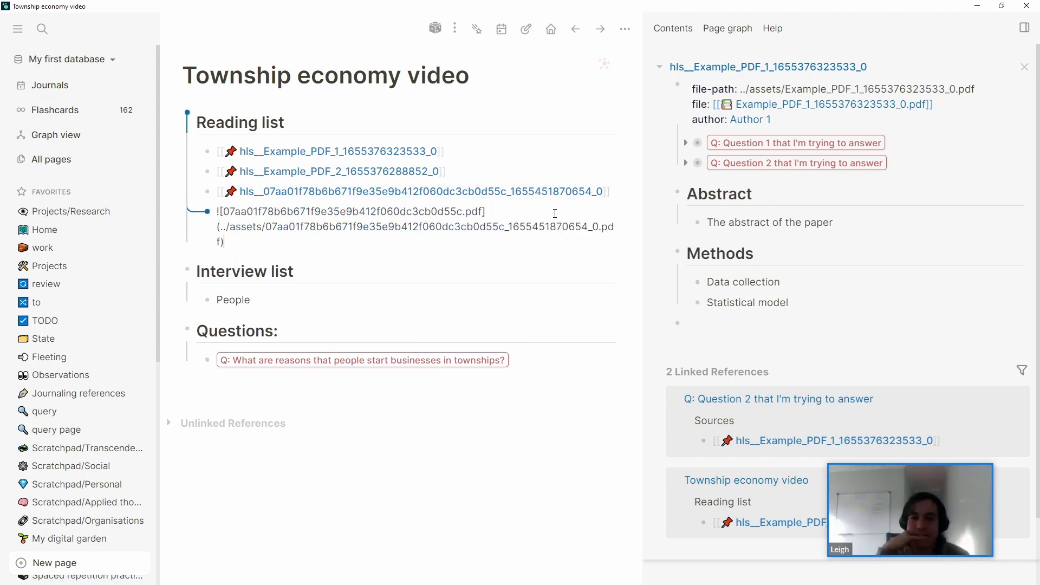
key(ctrl+a)
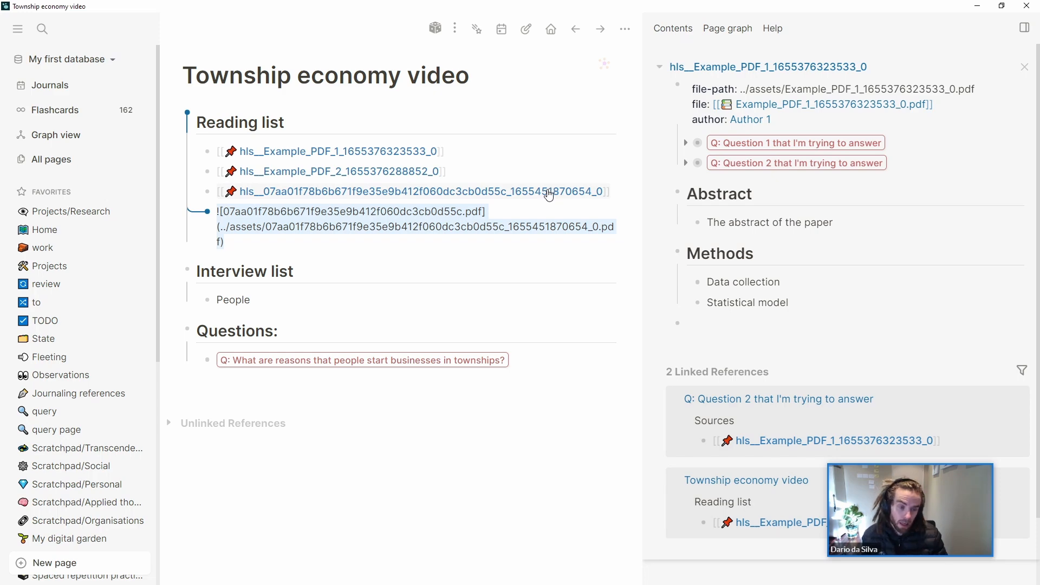
shift+click(545, 194)
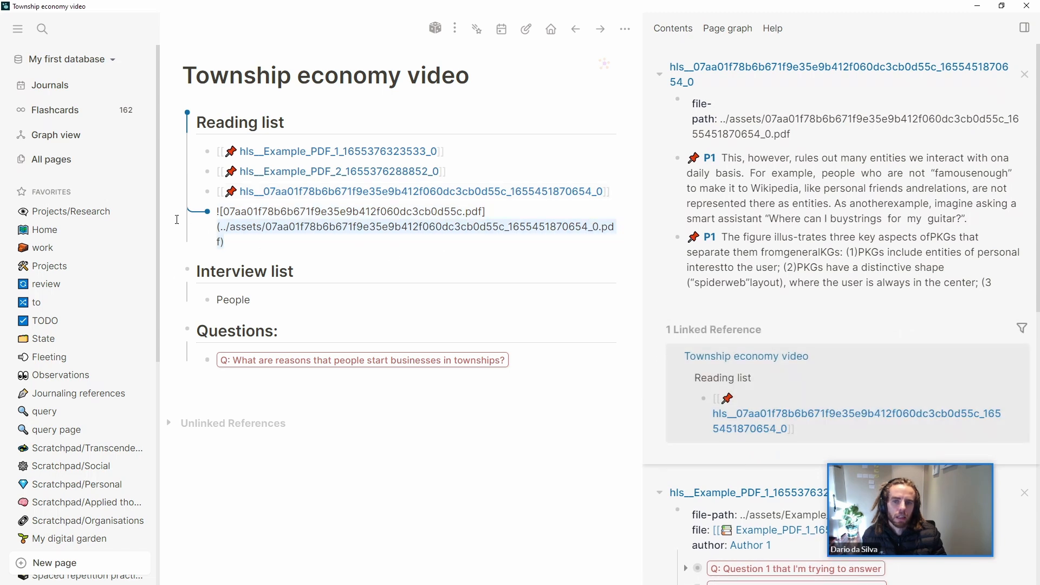
key(Escape)
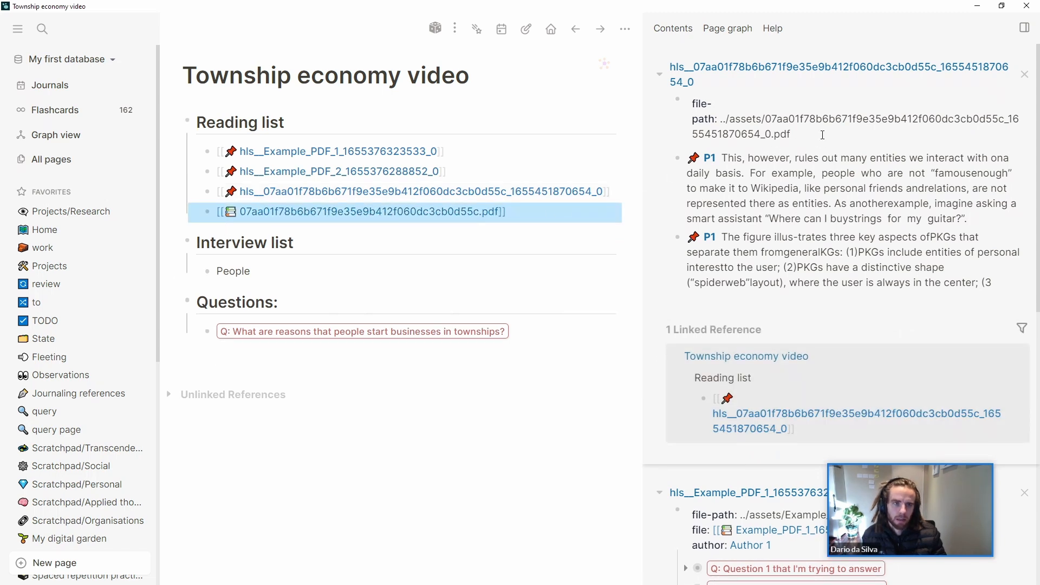
key(BackSpace)
Paste the 07aa01f78b6b671f9e35e9b412f060dc3cb0d55c.pdf asset link into its own bullet directly below the file-path property of the annotation page
click(861, 138)
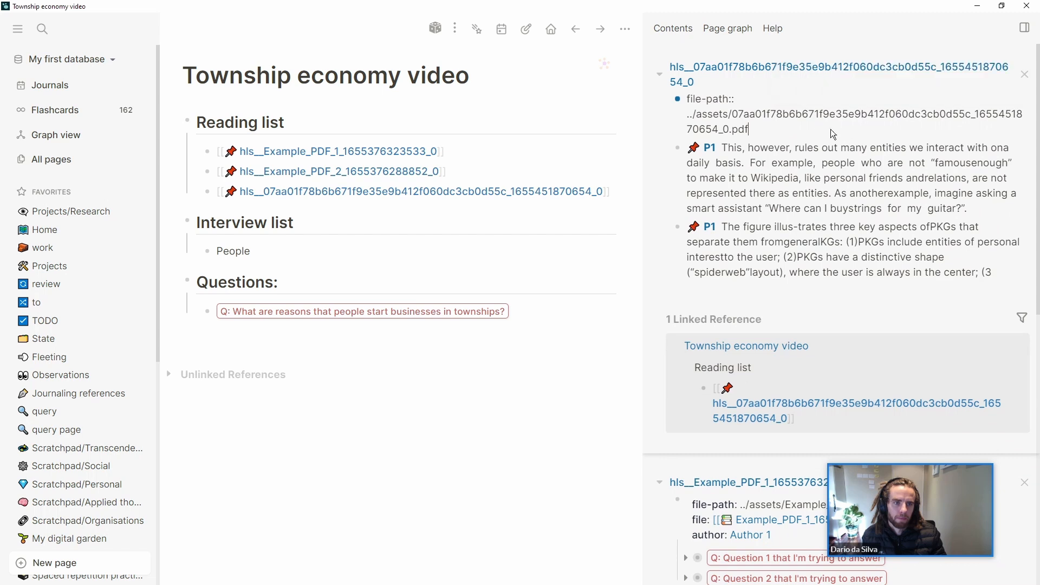
key(Return)
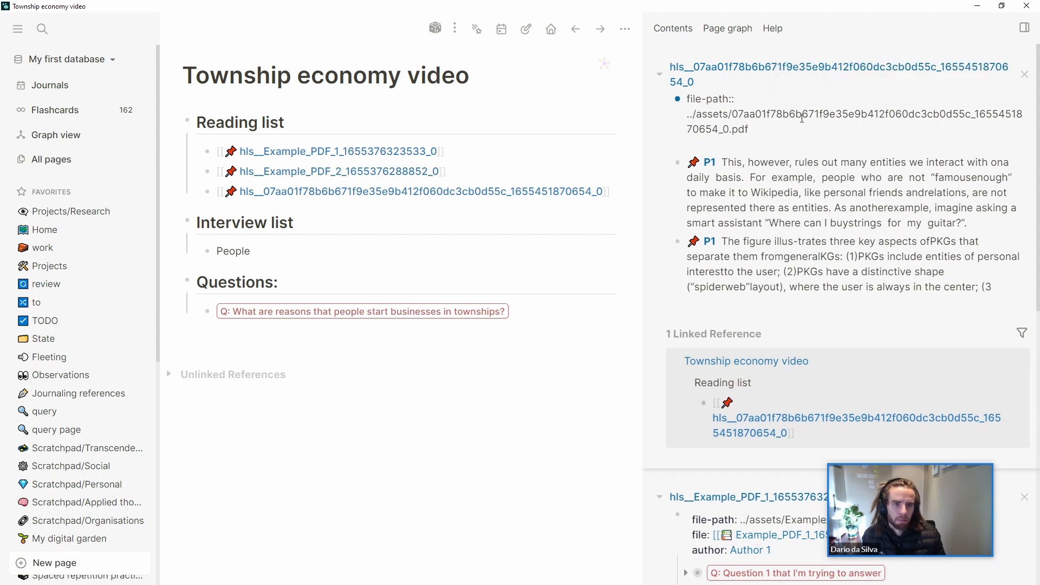
key(Return)
key(ctrl+v)
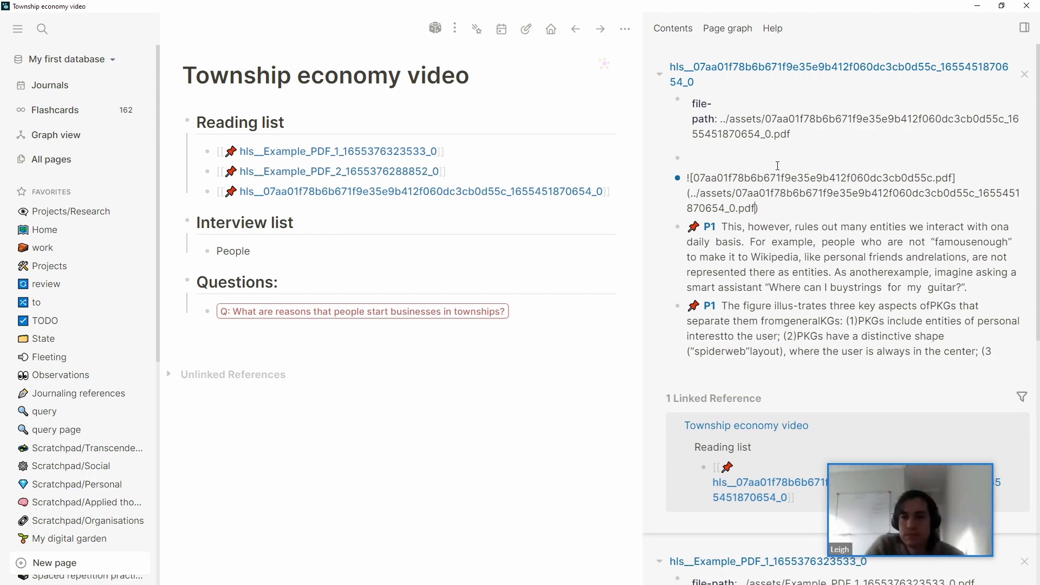
click(797, 154)
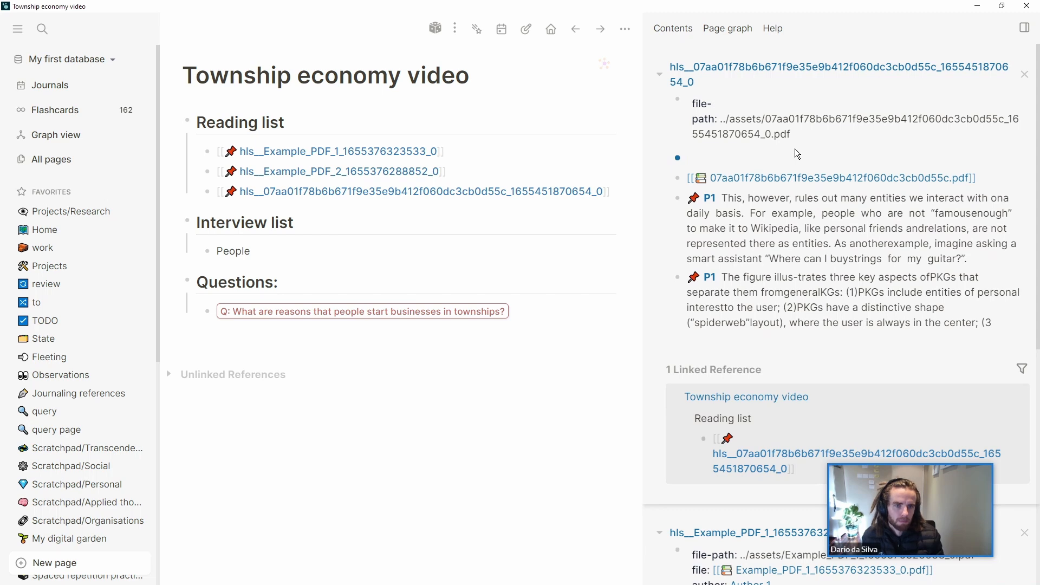
key(BackSpace)
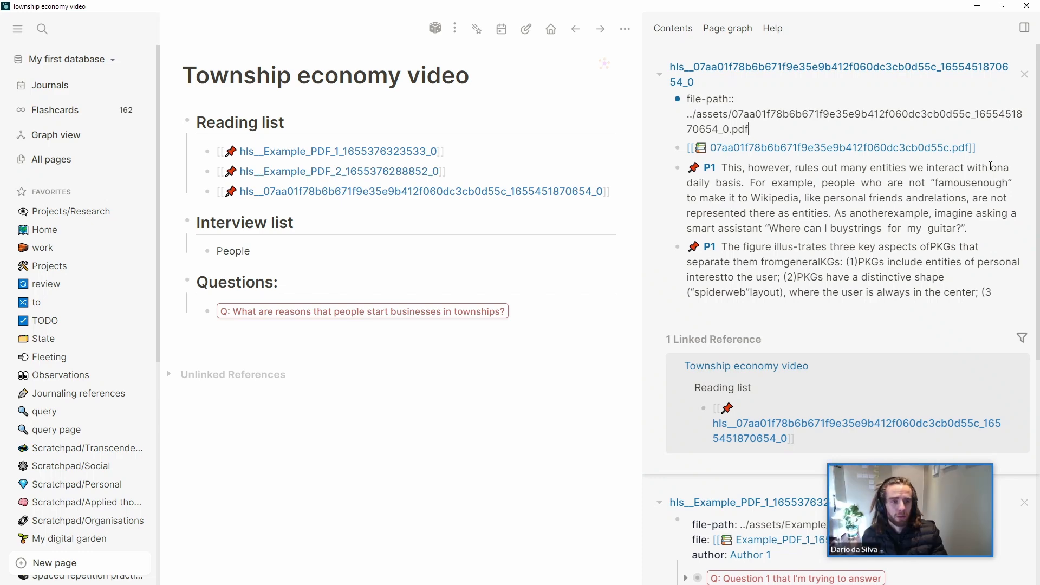
click(1000, 151)
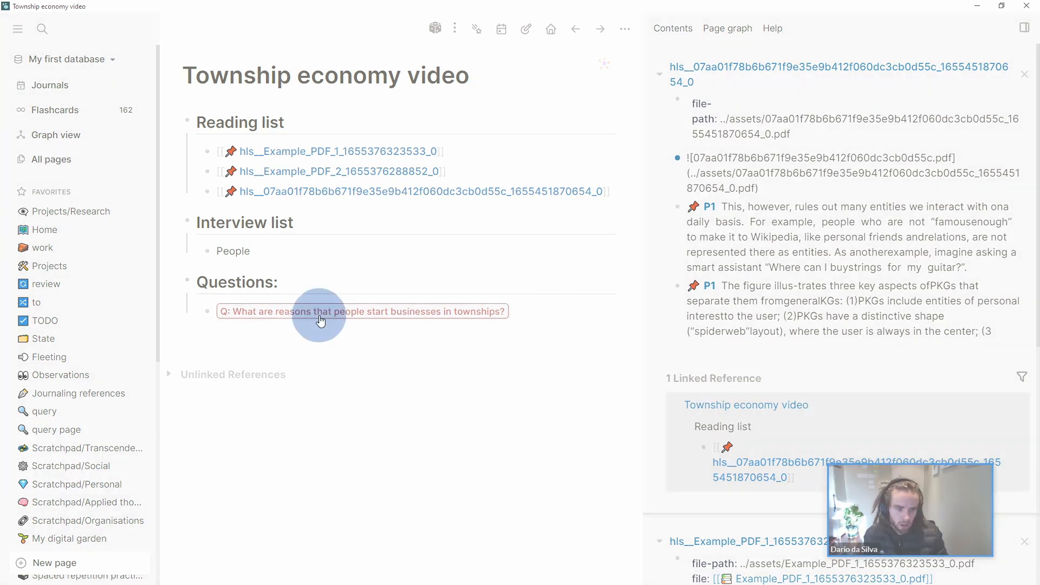
click(802, 193)
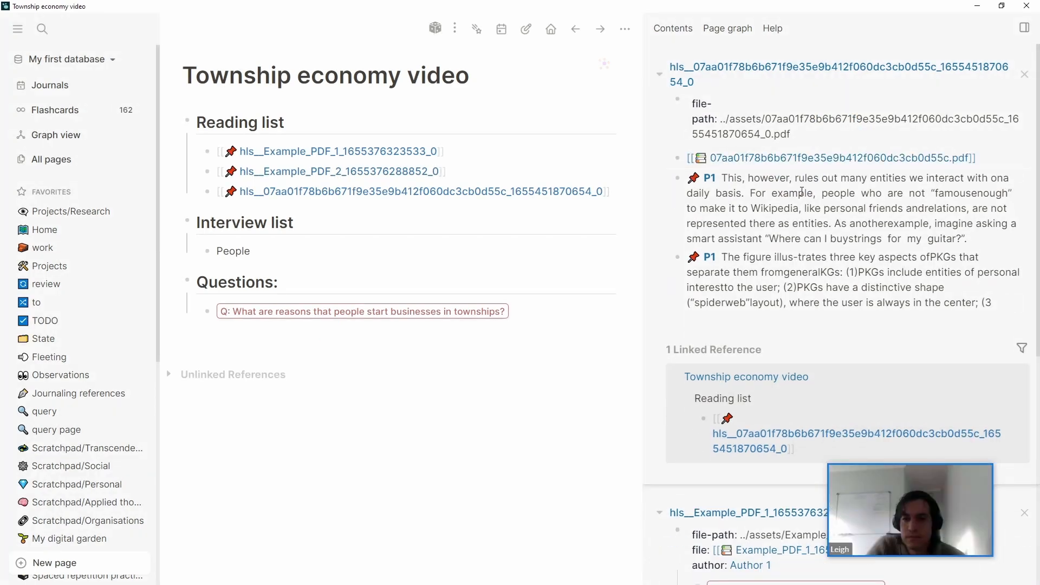
Add a bullet with the tag #[[township economics]] below the PDF link on the annotation page
click(996, 155)
key(Return)
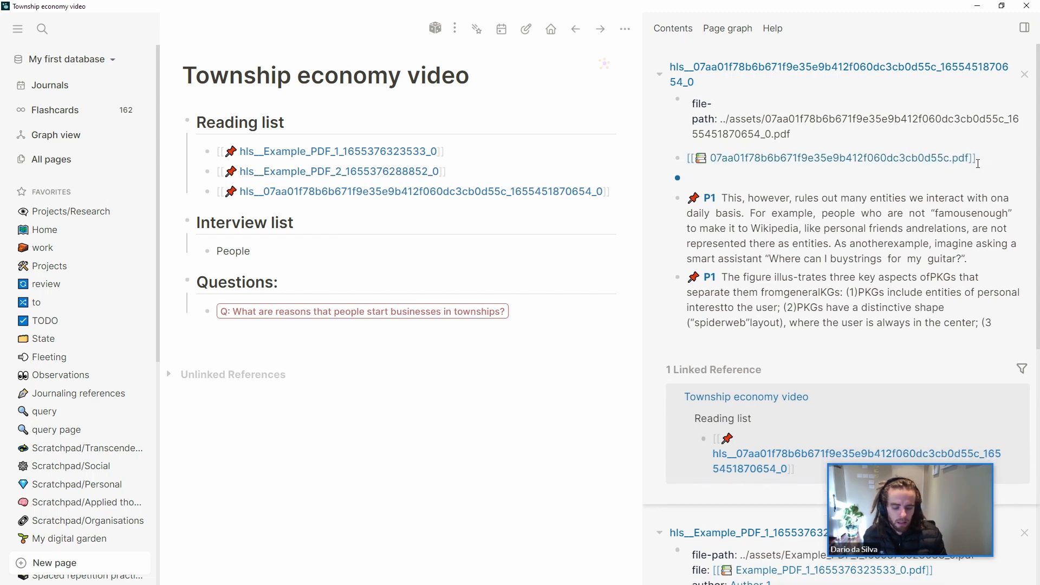
text(#t)
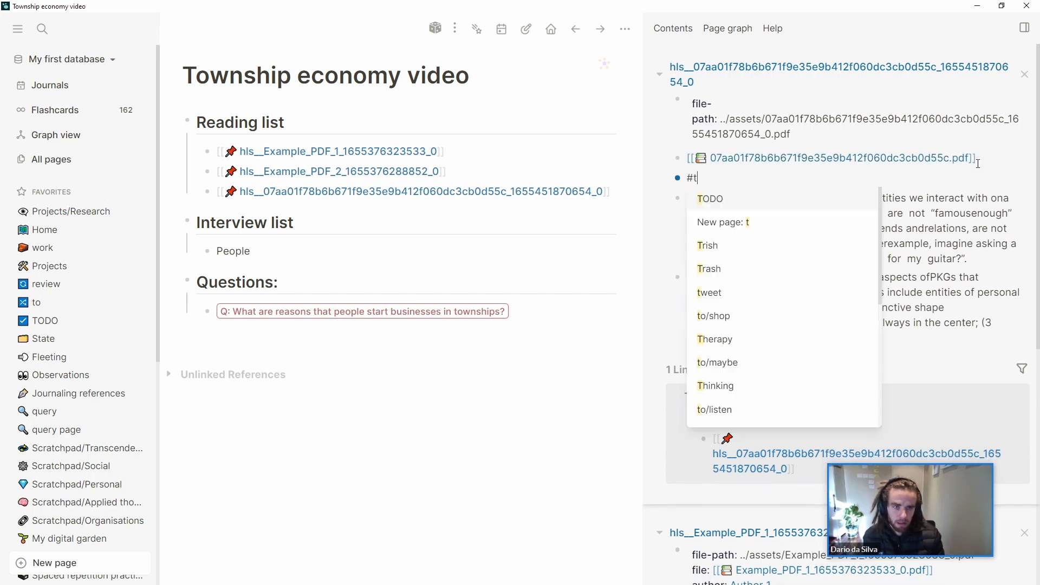
text(own)
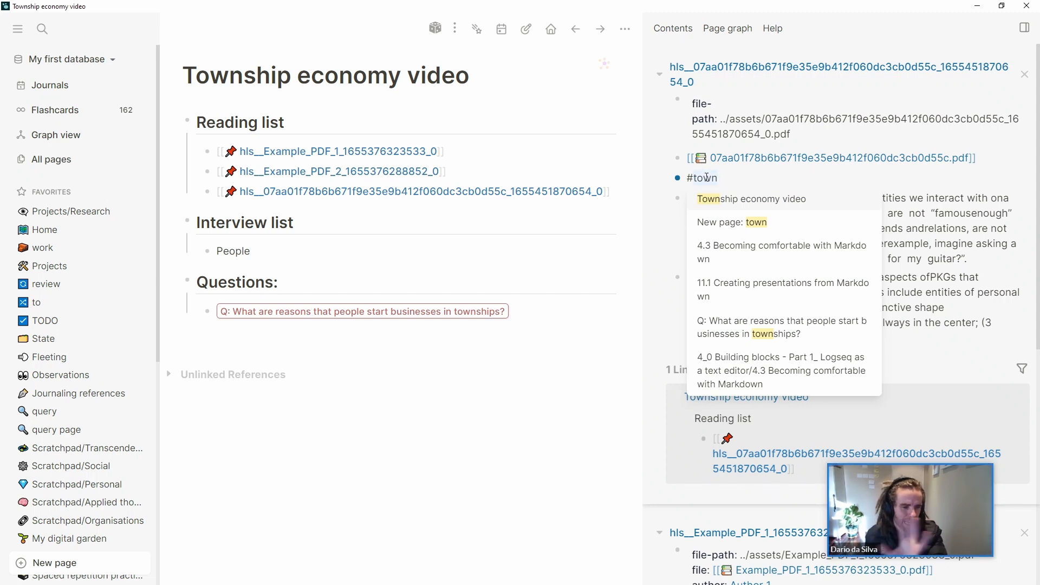
text([[town)
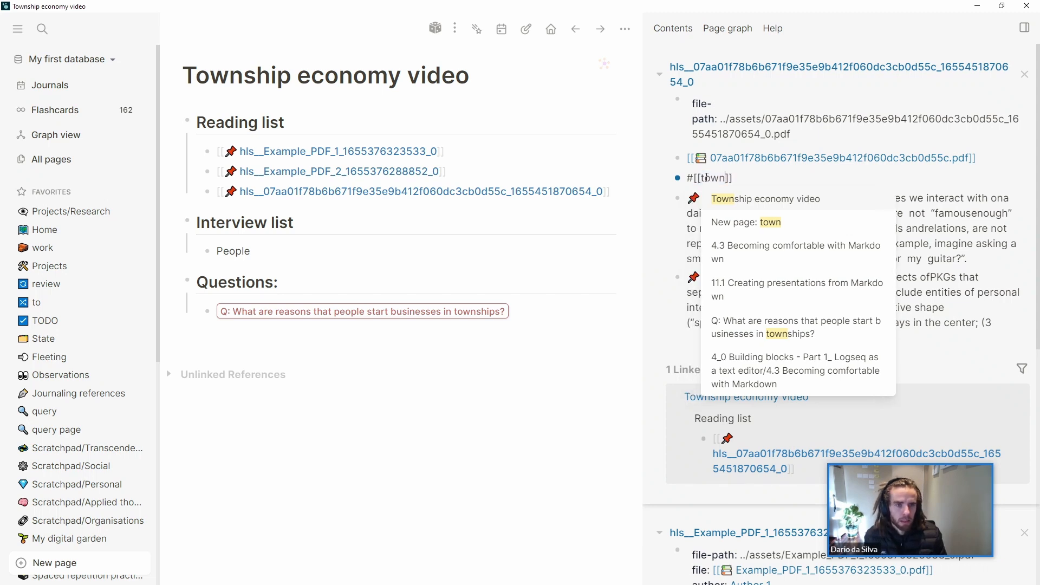
text(ship econo)
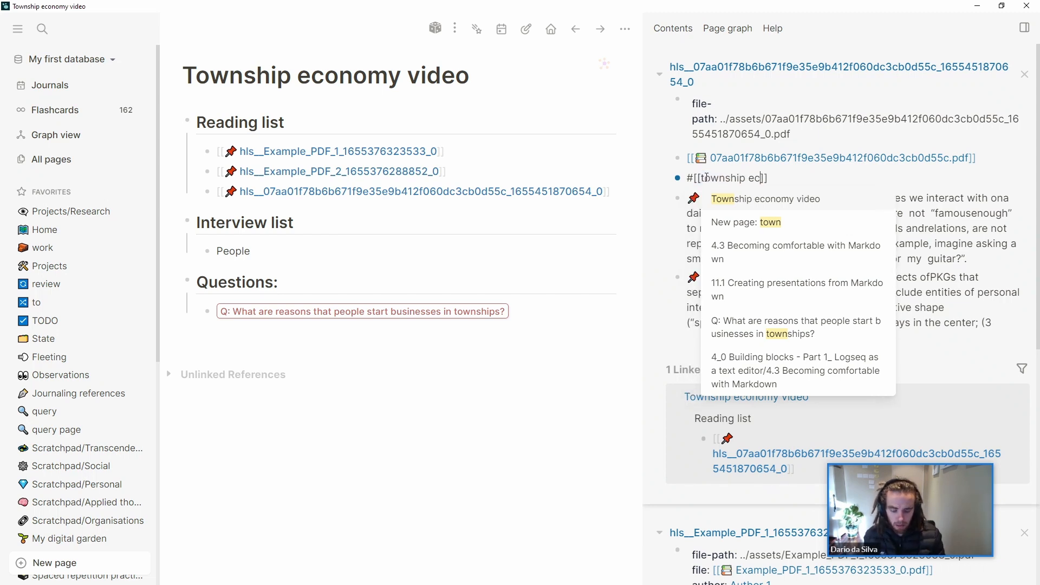
text(mics)
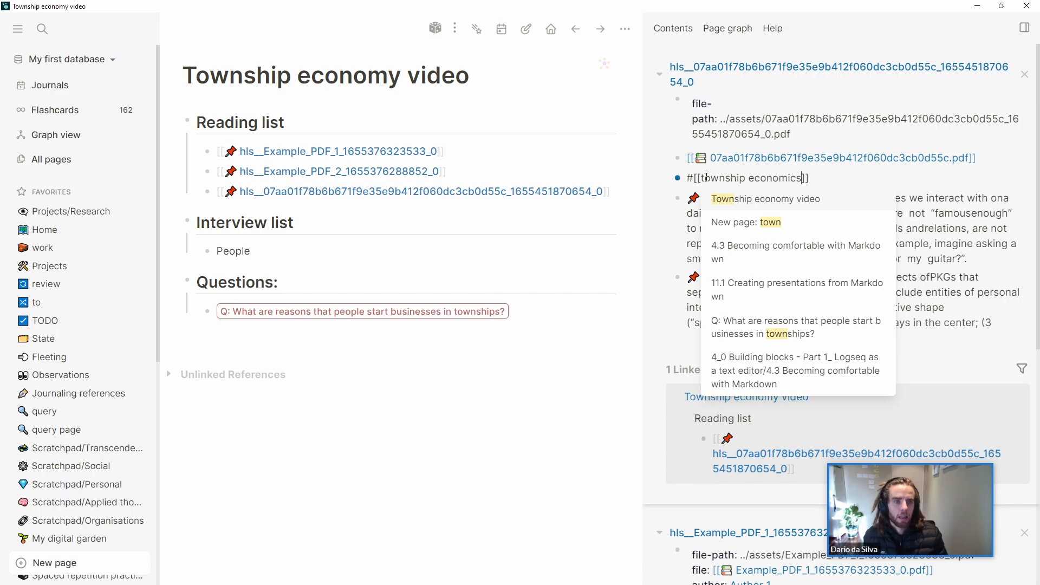
Nest both P1 highlight bullets under the #township economics bullet
click(920, 250)
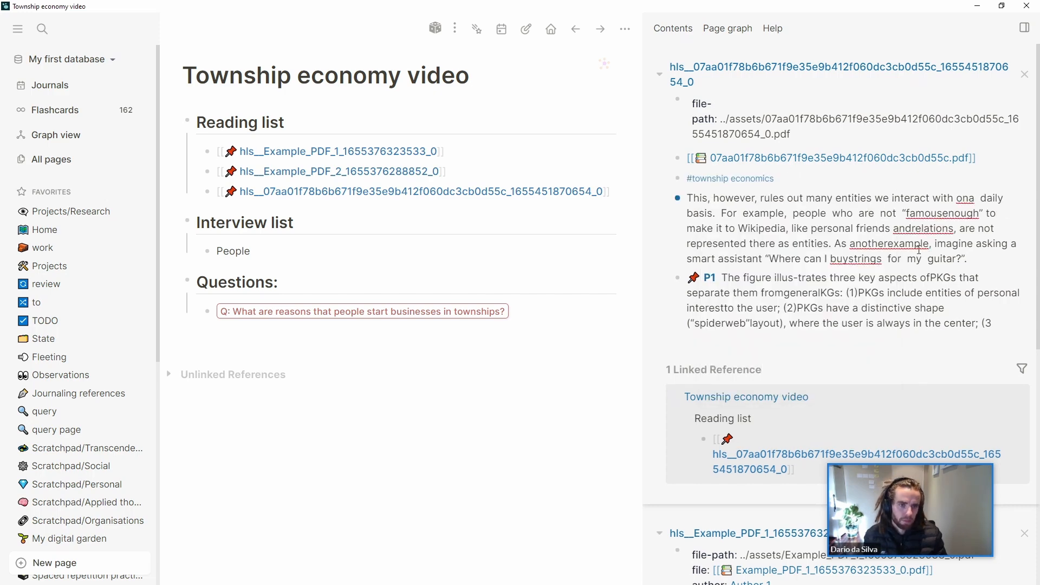
key(Tab)
click(838, 313)
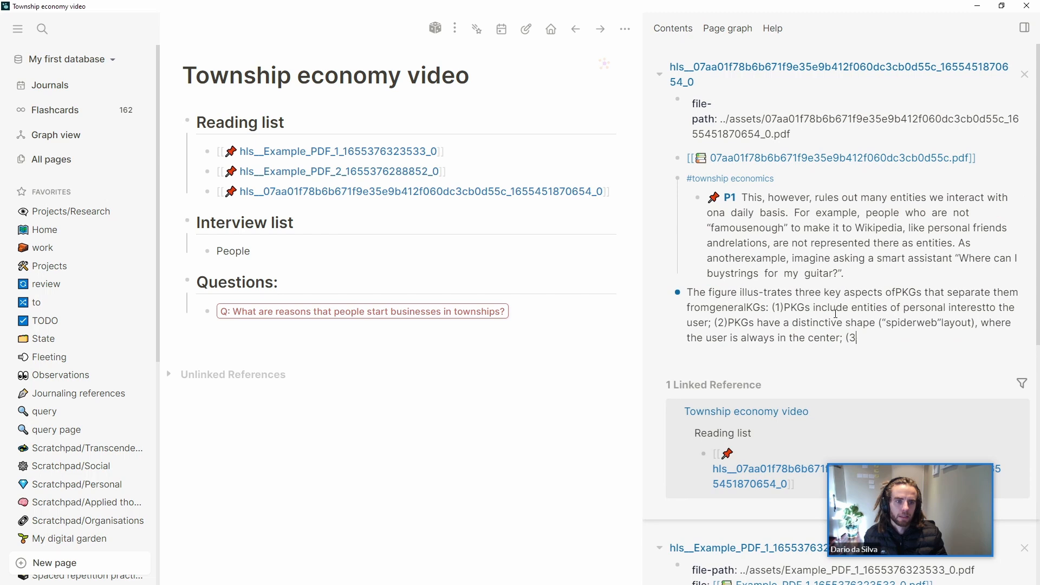
key(Tab)
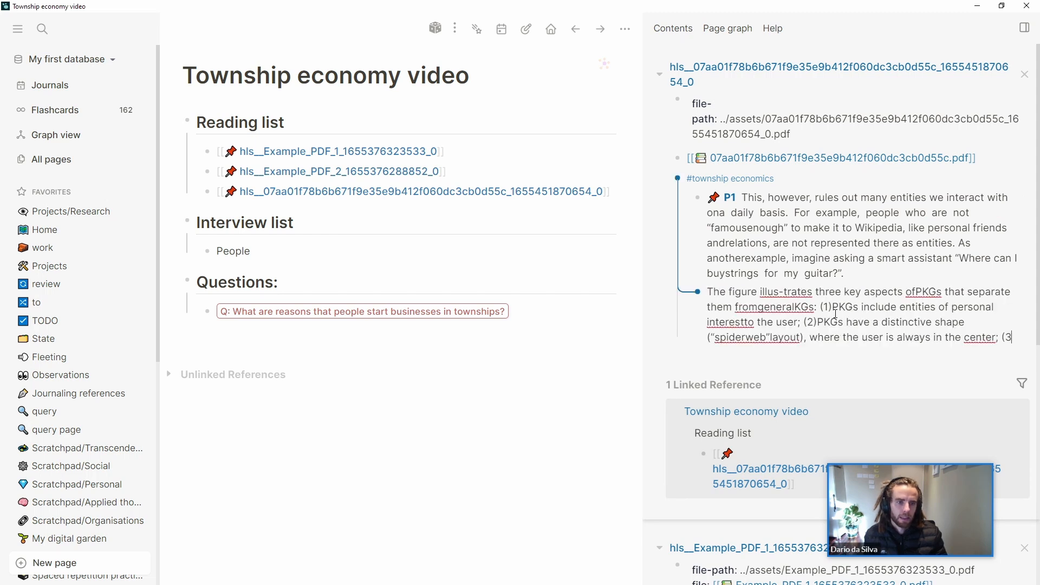
Add a bullet tagged #[[key quotes]] as the first child of the #township economics bullet
click(837, 175)
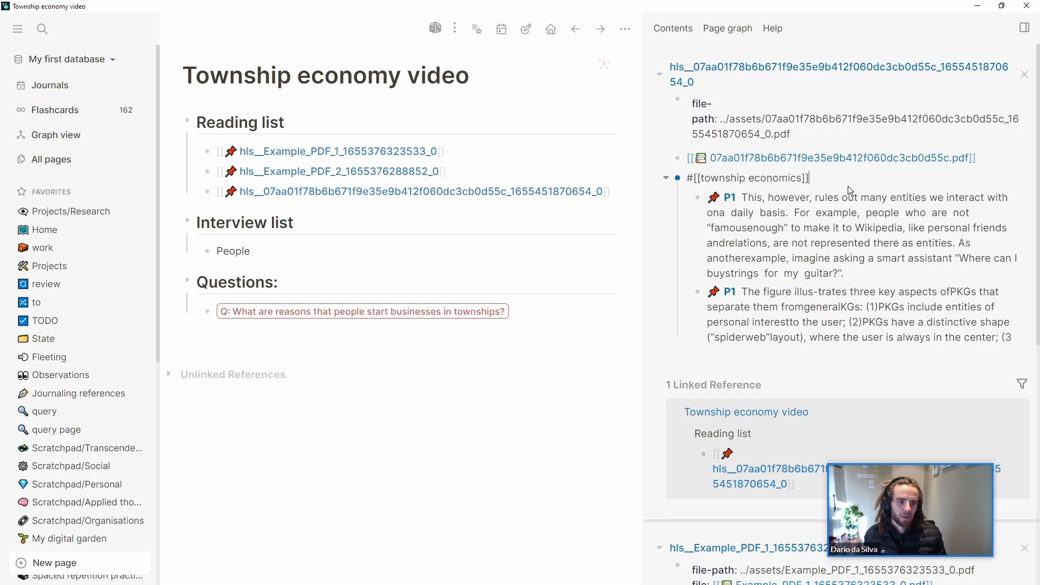
key(Return)
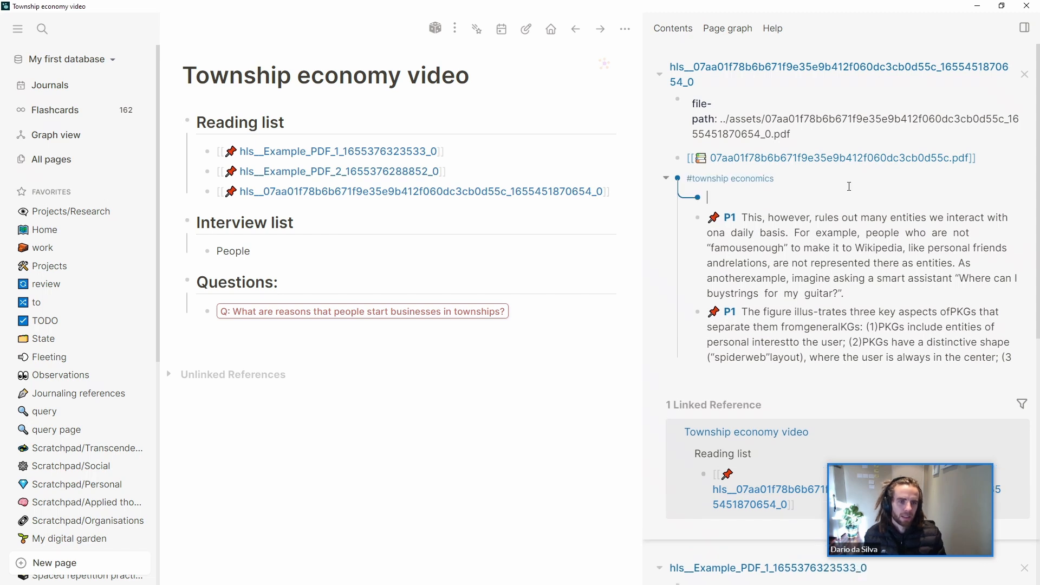
text(#)
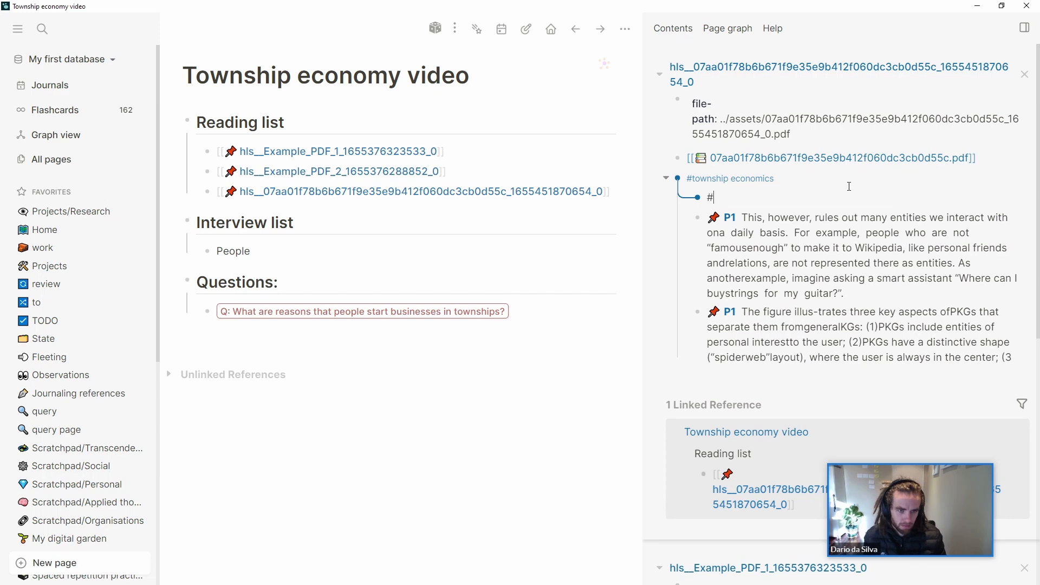
text(ley)
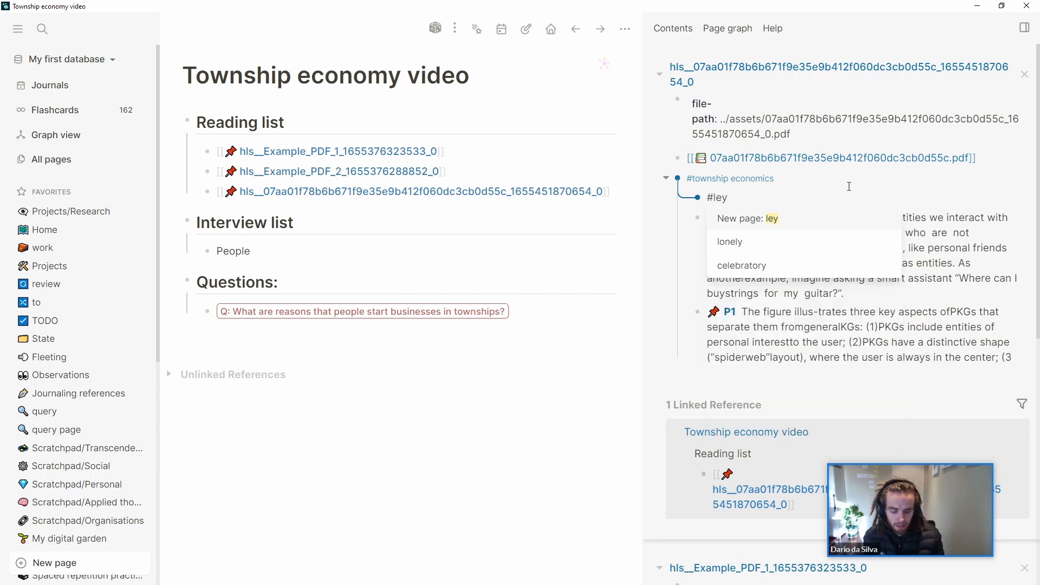
key(BackSpace)
key(BackSpace)
key(BackSpace)
text(key quote)
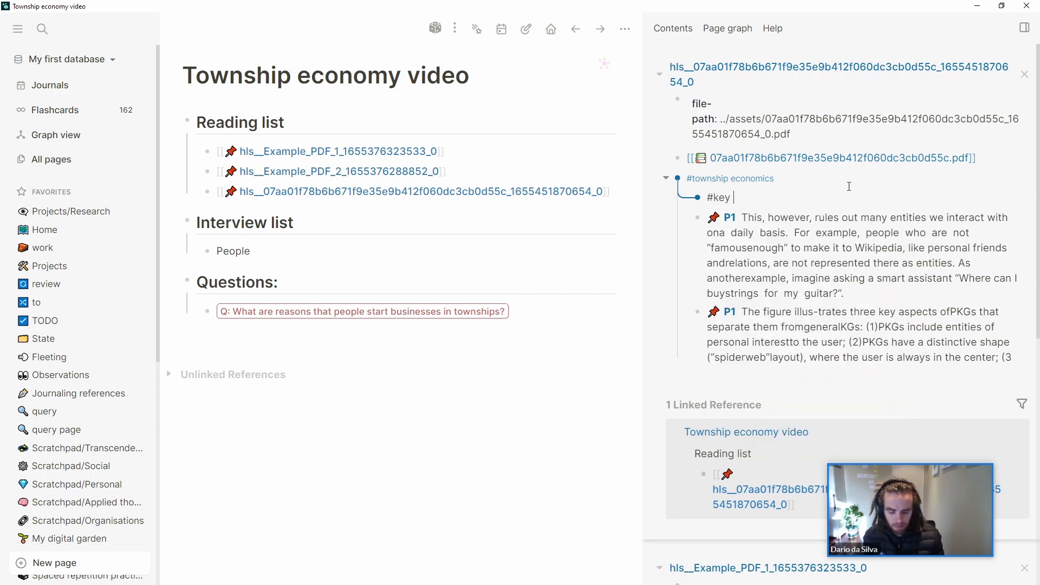
key(ctrl+BackSpace)
key(ctrl+BackSpace)
text([[key qyo)
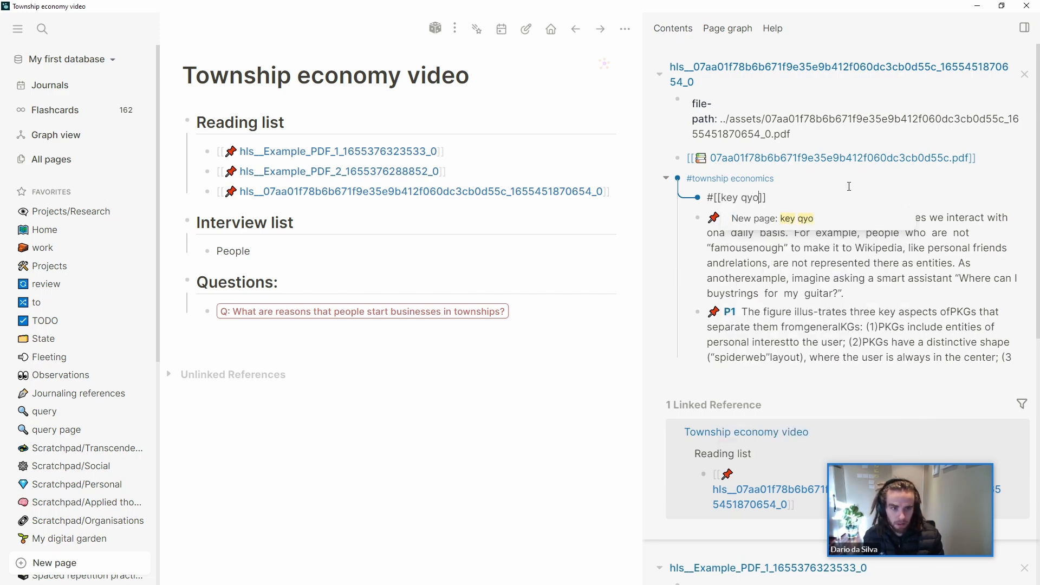
key(BackSpace)
key(BackSpace)
text(uotes)
key(Return)
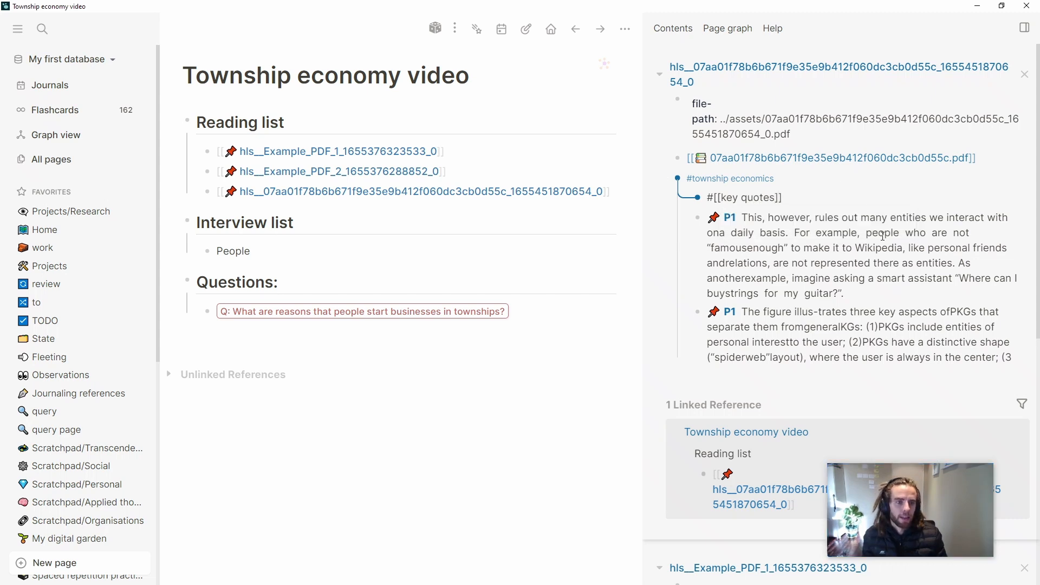
Insert an empty bullet between the two P1 highlights under #township economics
click(864, 296)
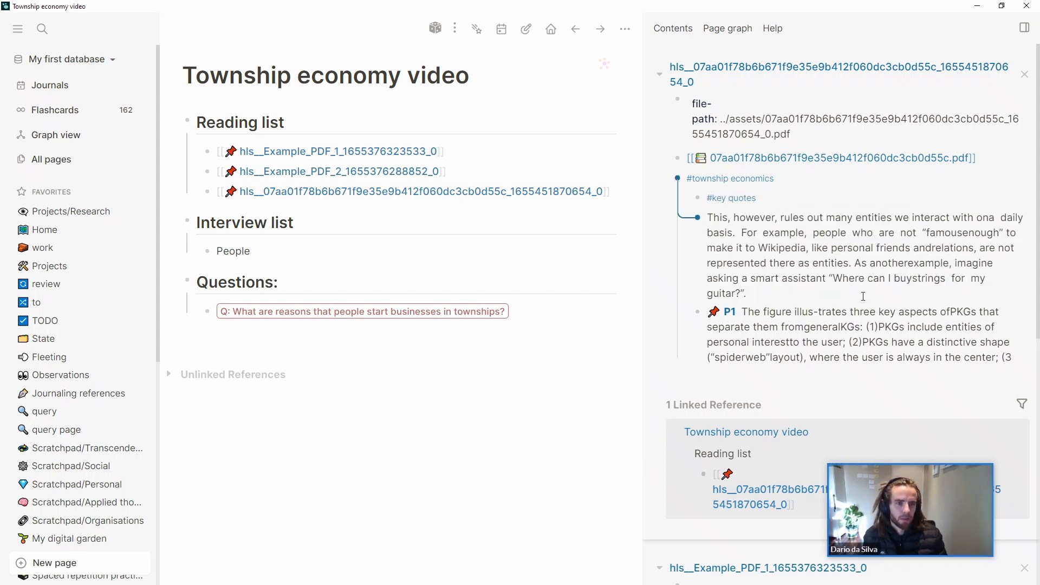
key(Return)
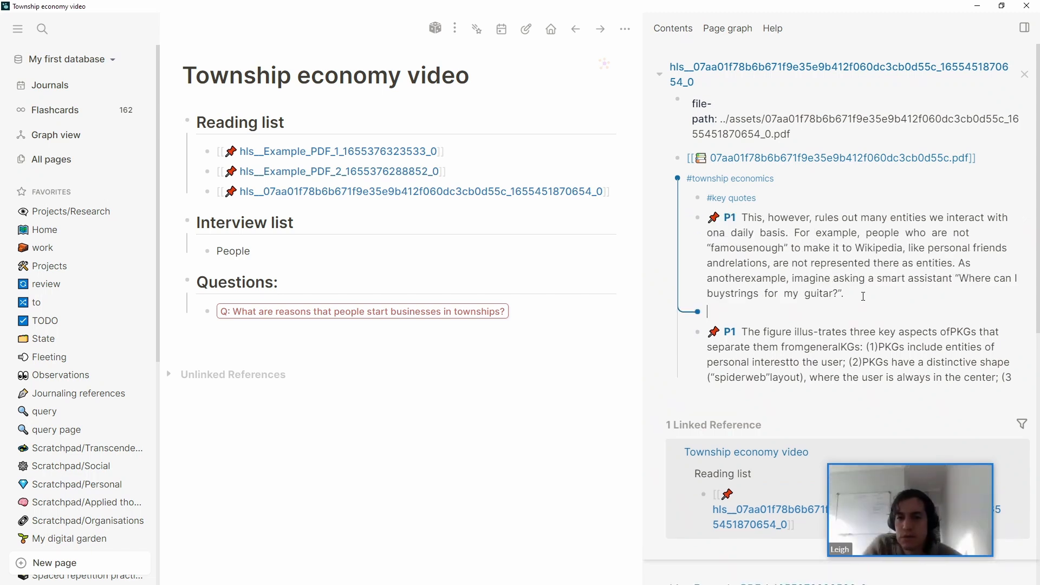
text(key)
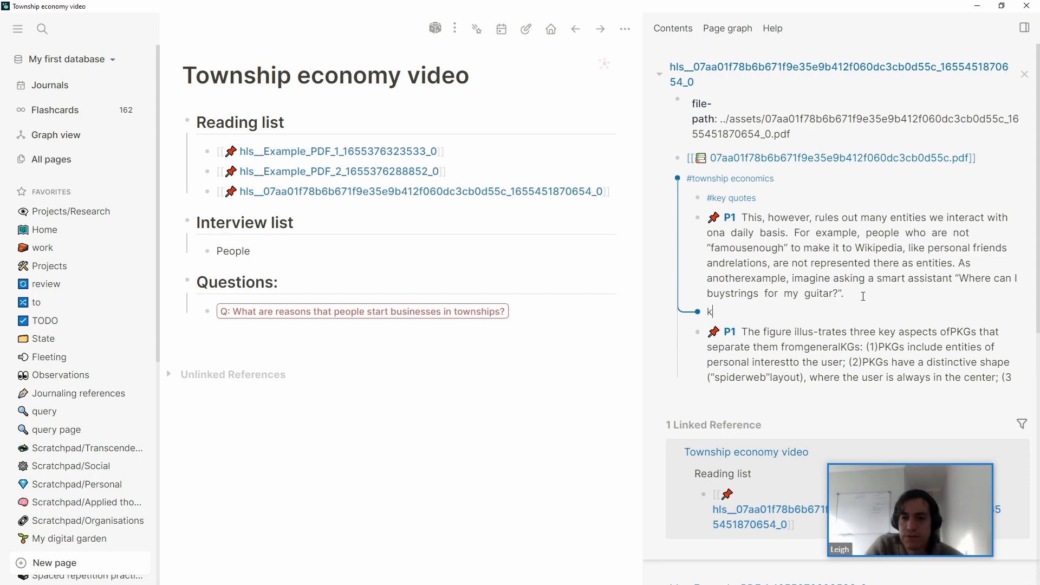
key(BackSpace)
key(BackSpace)
key(BackSpace)
text(#sk)
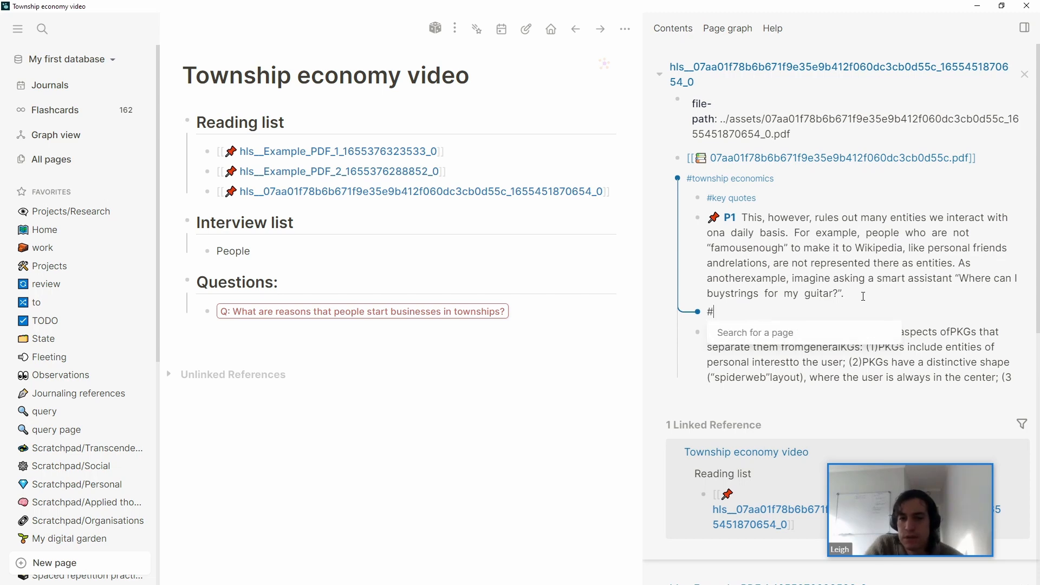
key(BackSpace)
key(BackSpace)
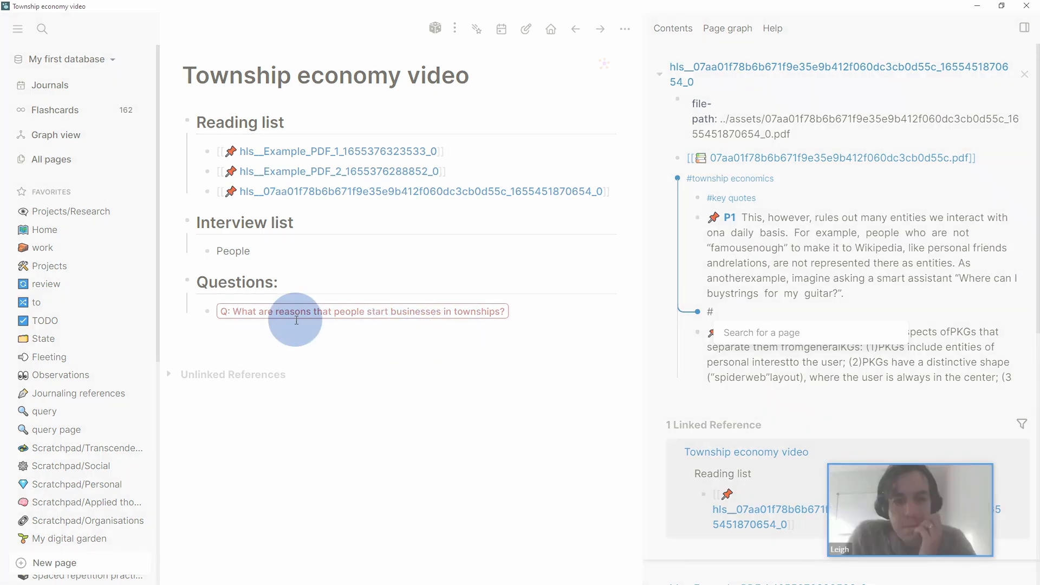
key(BackSpace)
key(Escape)
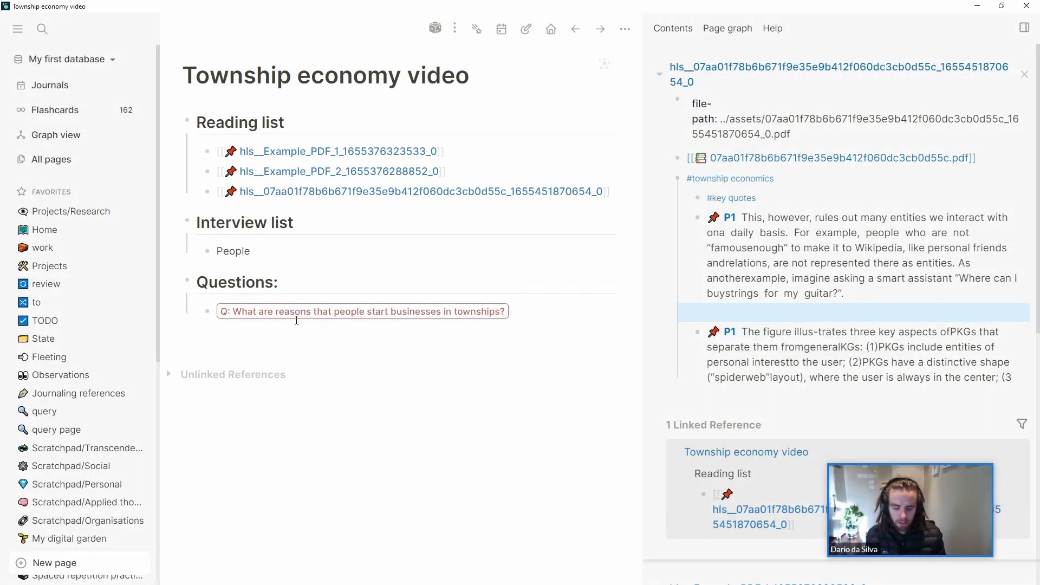
Hide the left sidebar and widen the right sidebar to about half the window
key(t)
key(l)
drag(643, 230, 514, 253)
Fill the empty bullet between the two P1 highlights with the tag #[[key statistics]]
click(769, 243)
text(##)
key(BackSpace)
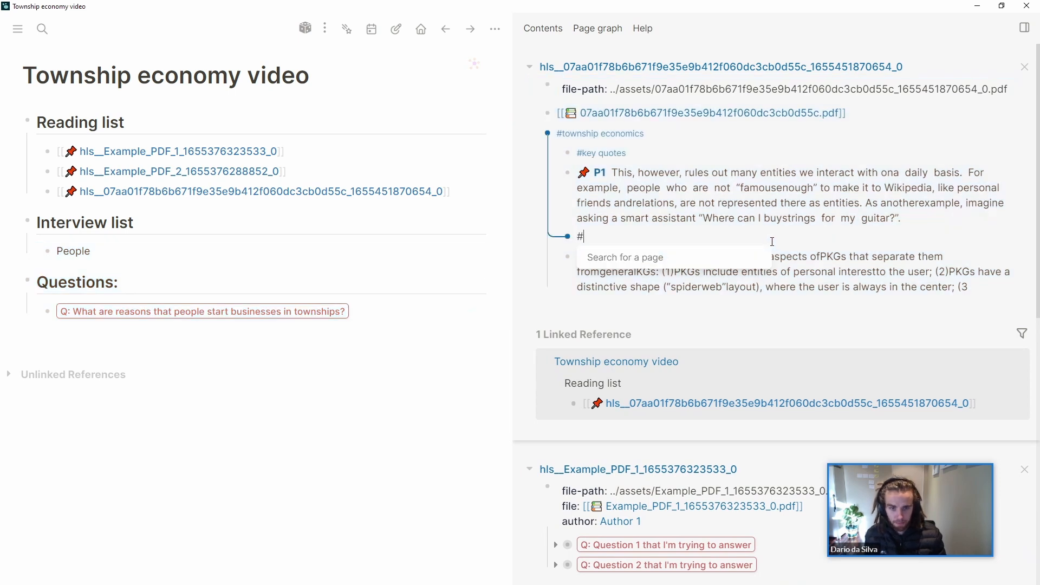
text(key)
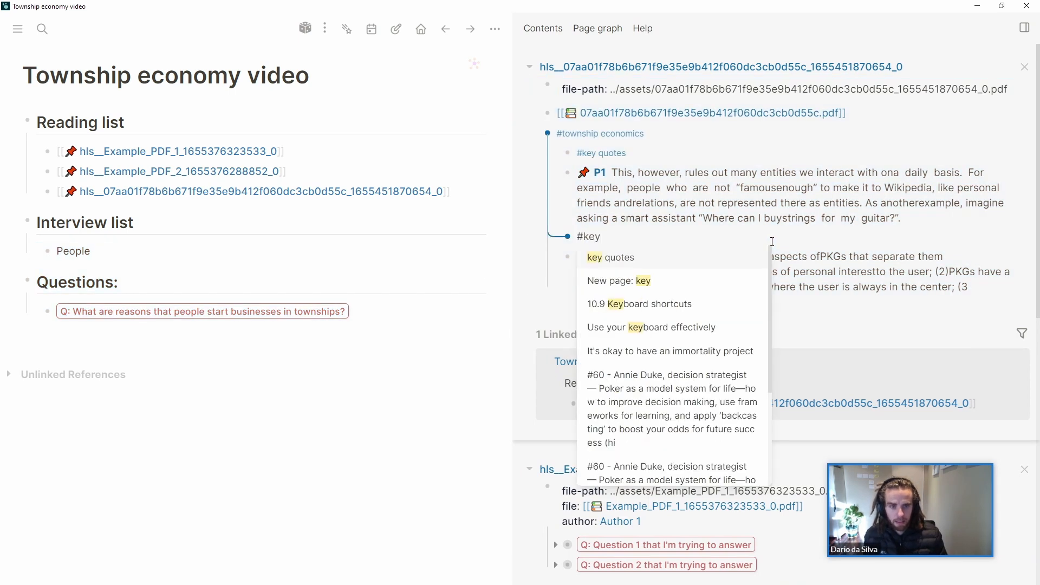
text([[)
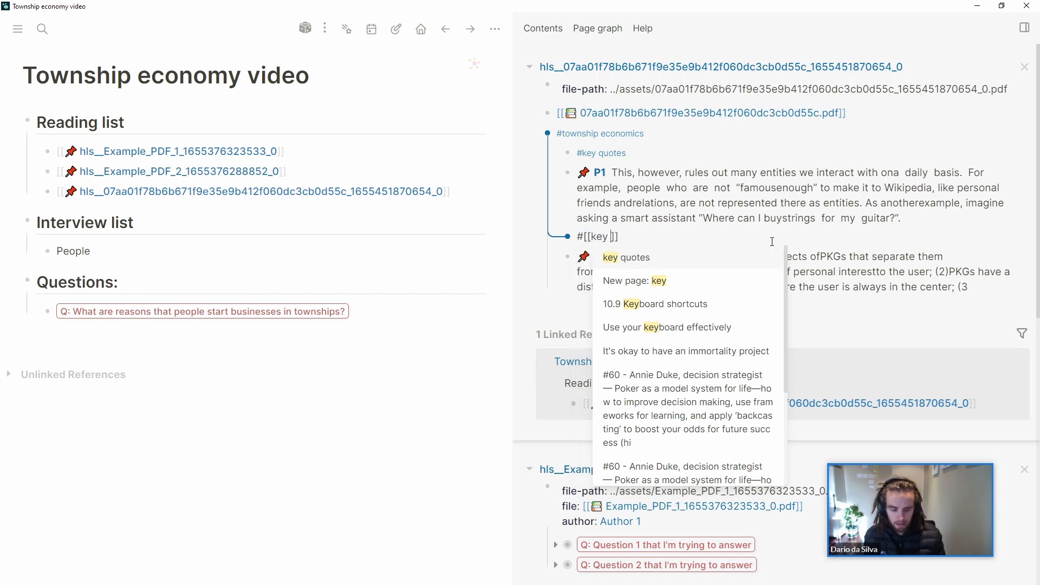
text( statis)
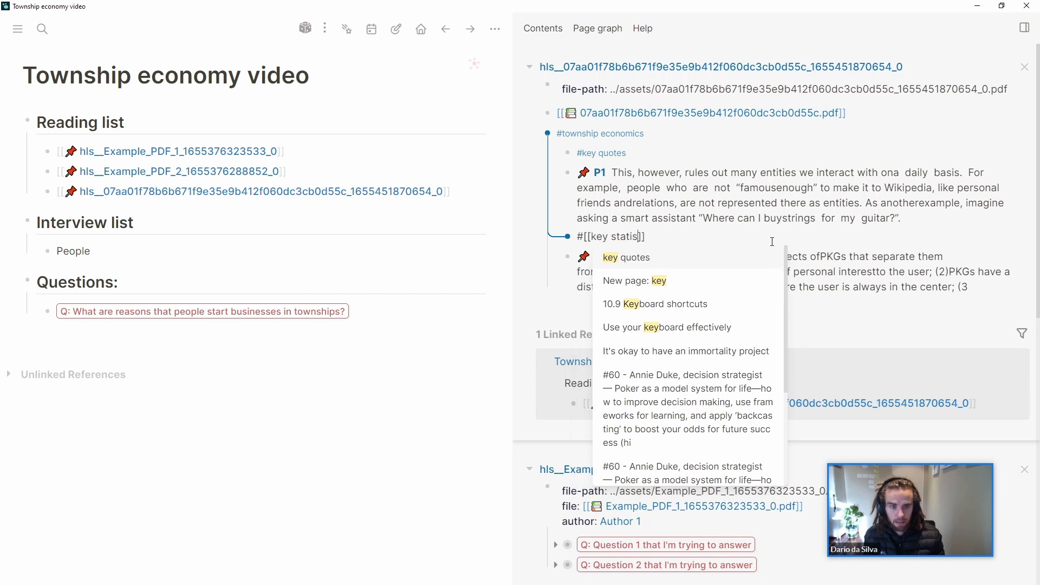
text(tics)
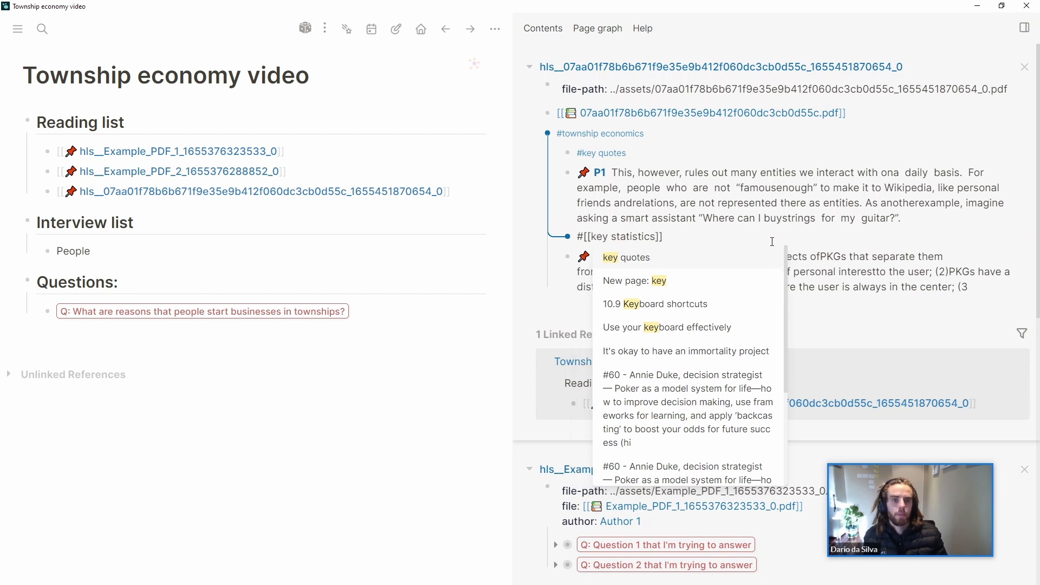
click(467, 463)
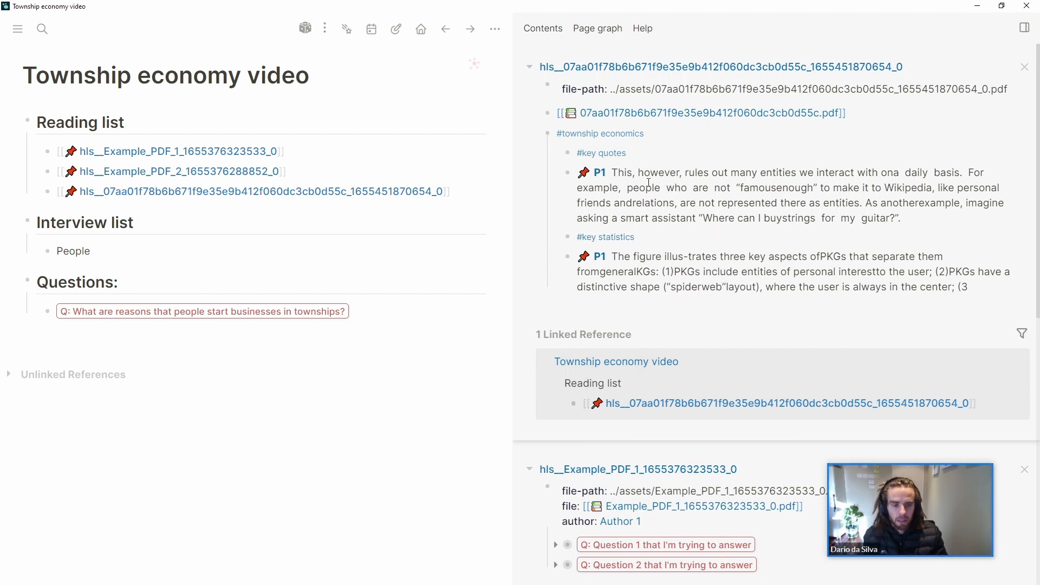
Open the 07aa01f78b6b671f9e35e9b412f060dc3cb0d55c annotation page in the main view by way of its #township economics block
click(699, 136)
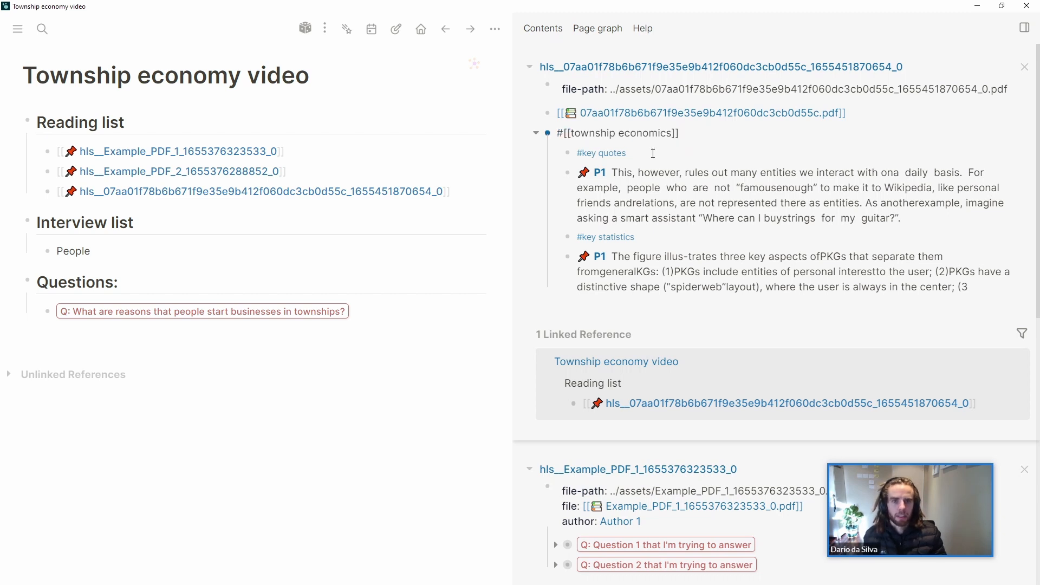
key(Escape)
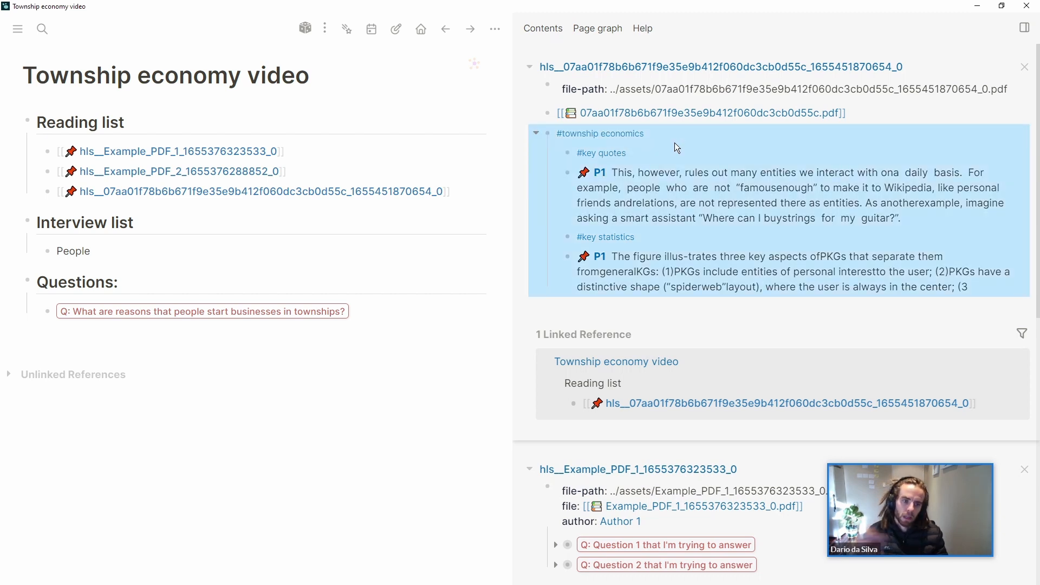
click(548, 136)
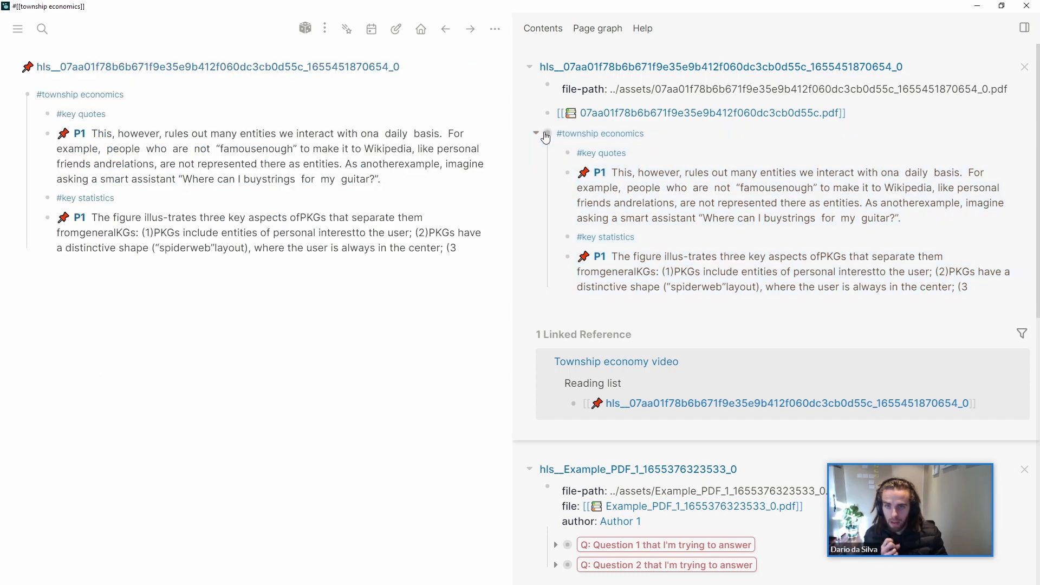
click(472, 93)
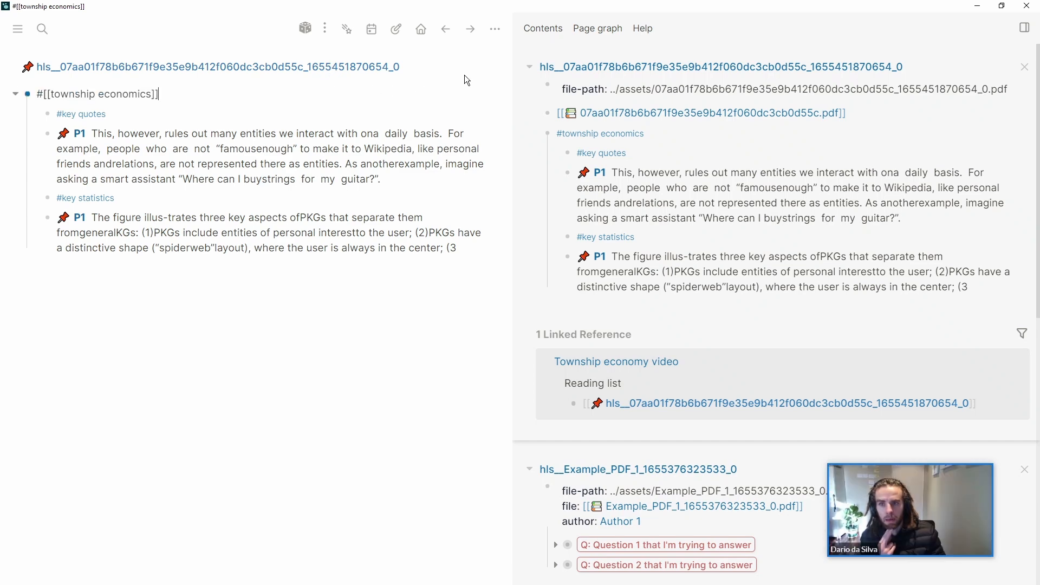
click(351, 69)
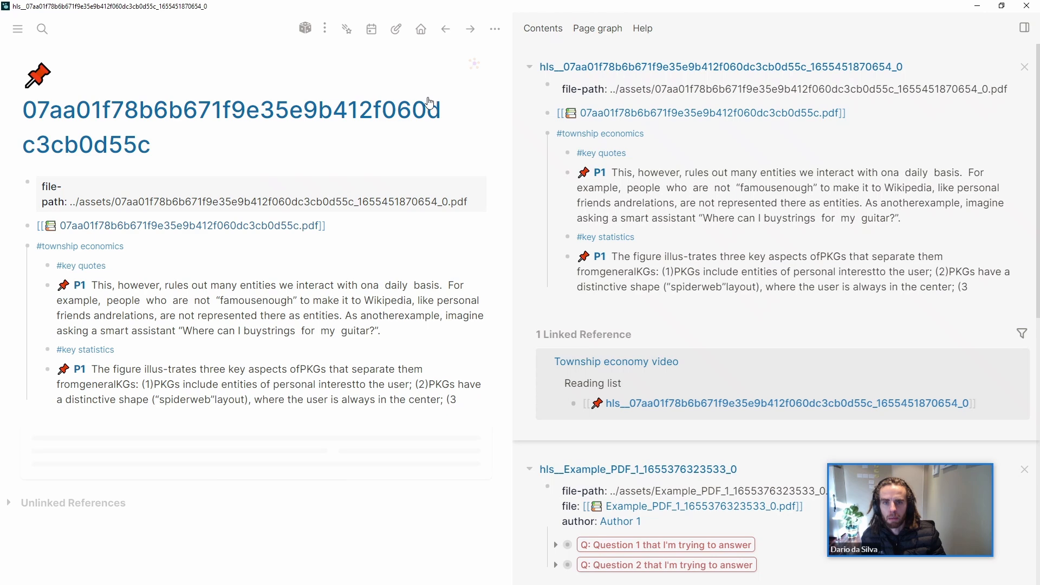
View the annotation page as a mind map to examine its tag structure, and close the map
click(476, 70)
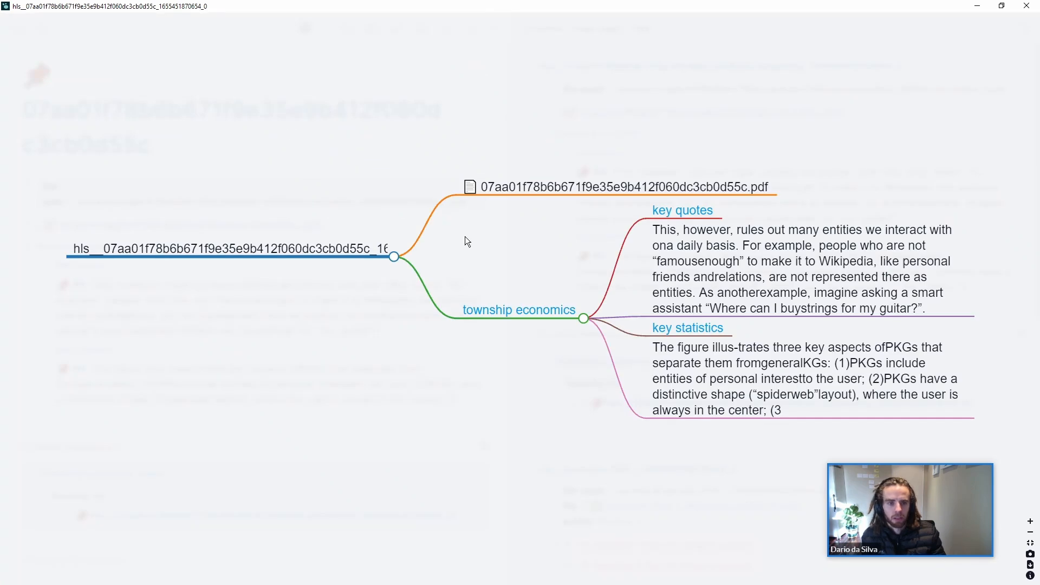
key(ctrl)
key(ctrl)
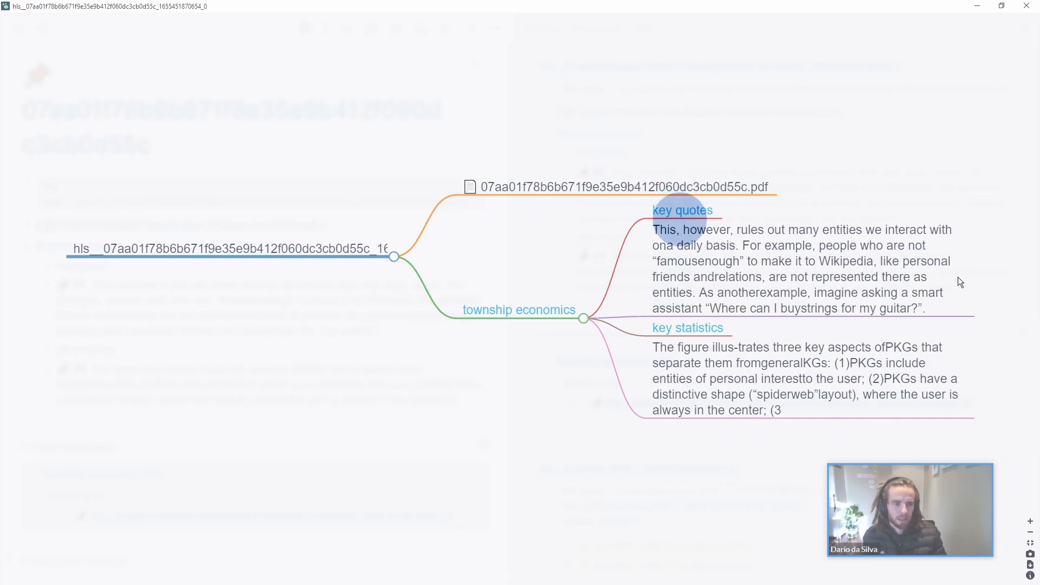
key(Escape)
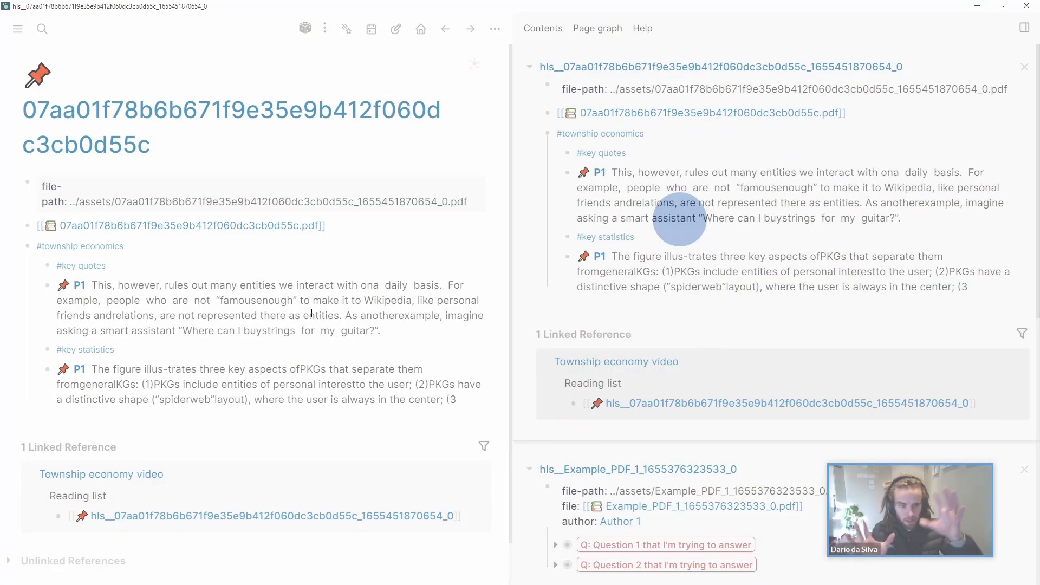
Nest the first P1 highlight under #key quotes and the second under #key statistics
click(183, 296)
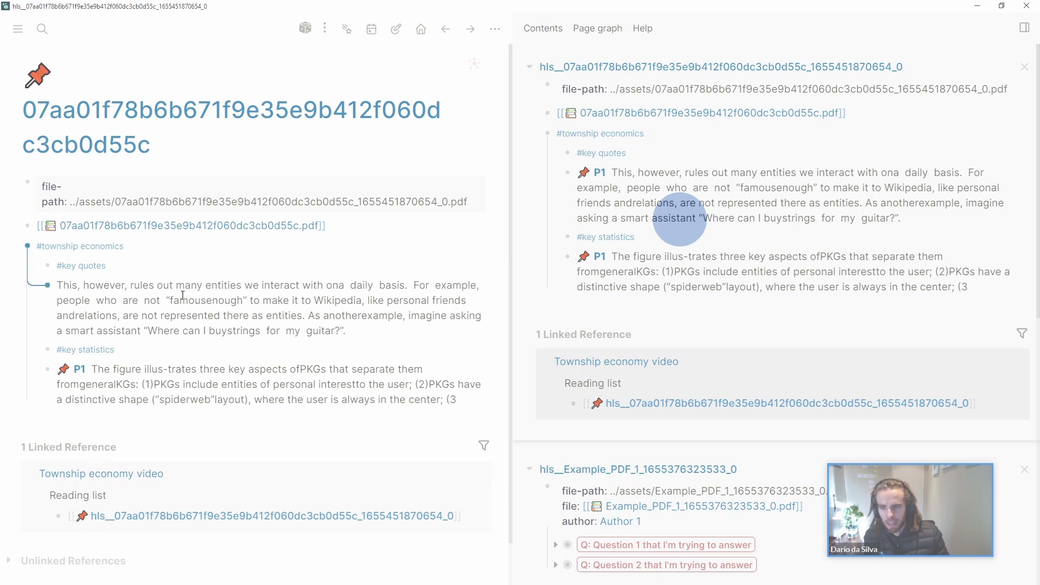
key(Tab)
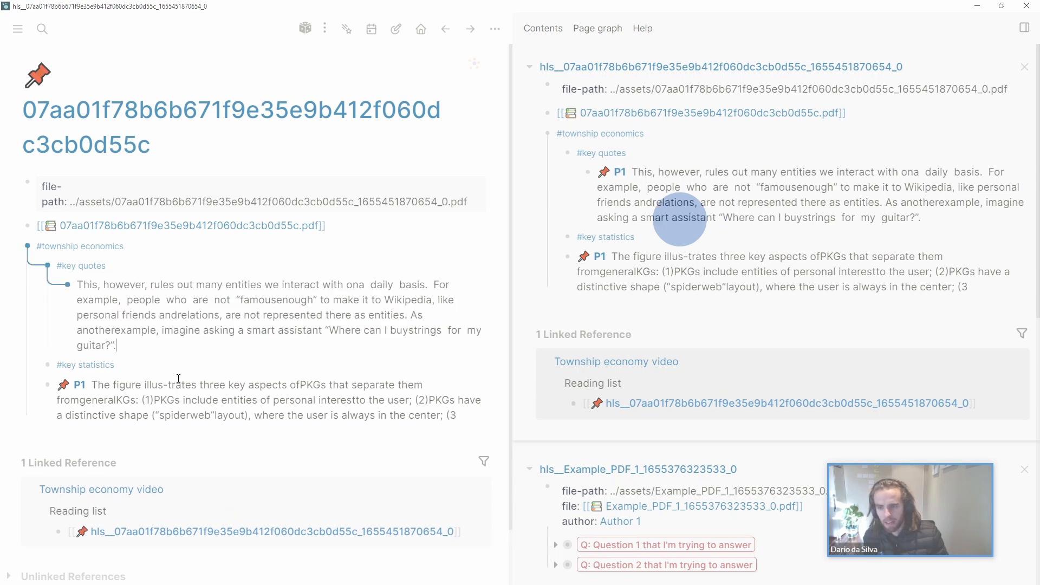
click(176, 390)
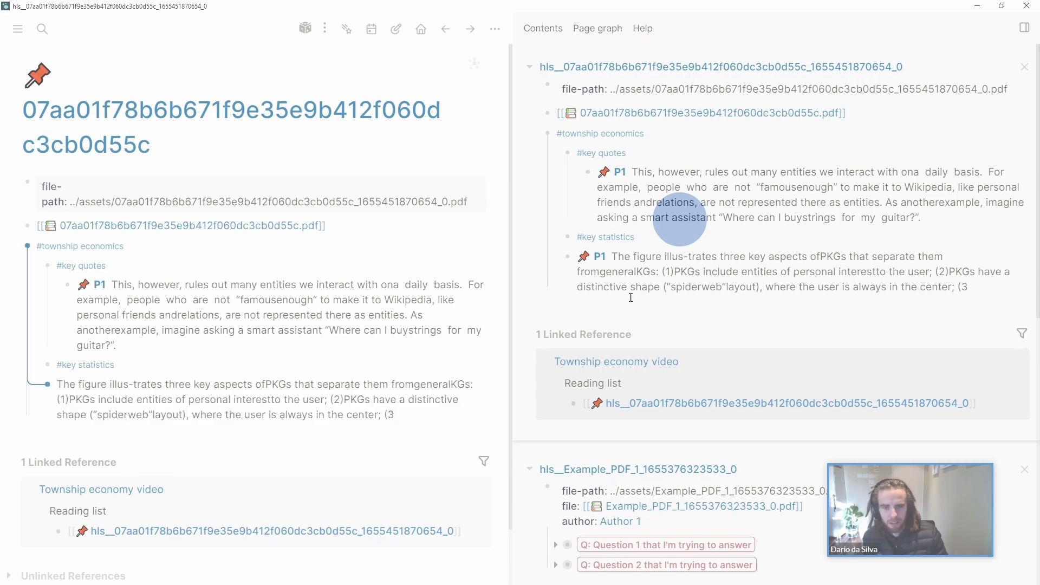
key(Tab)
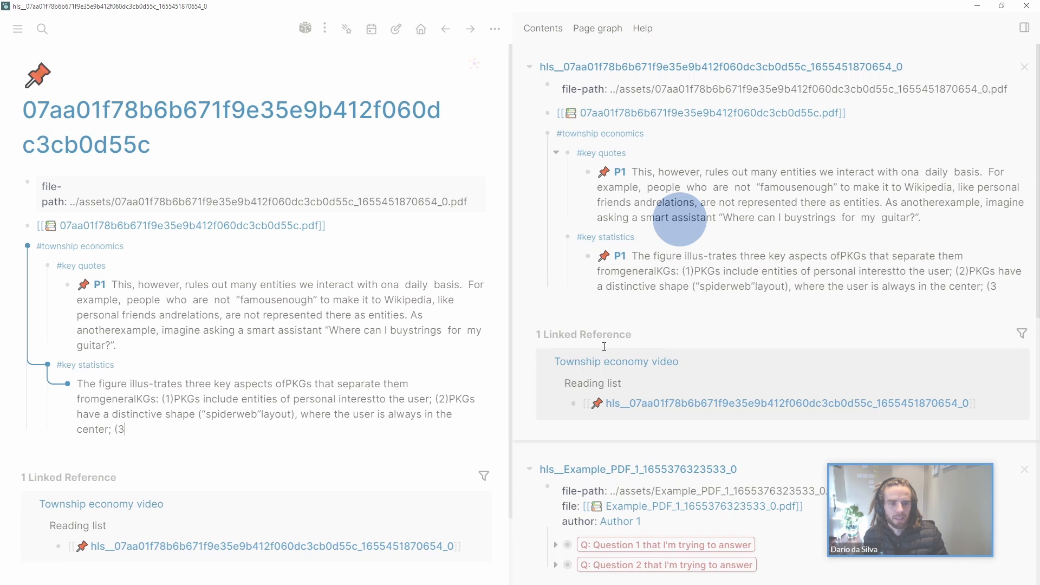
Collapse the linked references section of the annotation page in the main view
click(383, 471)
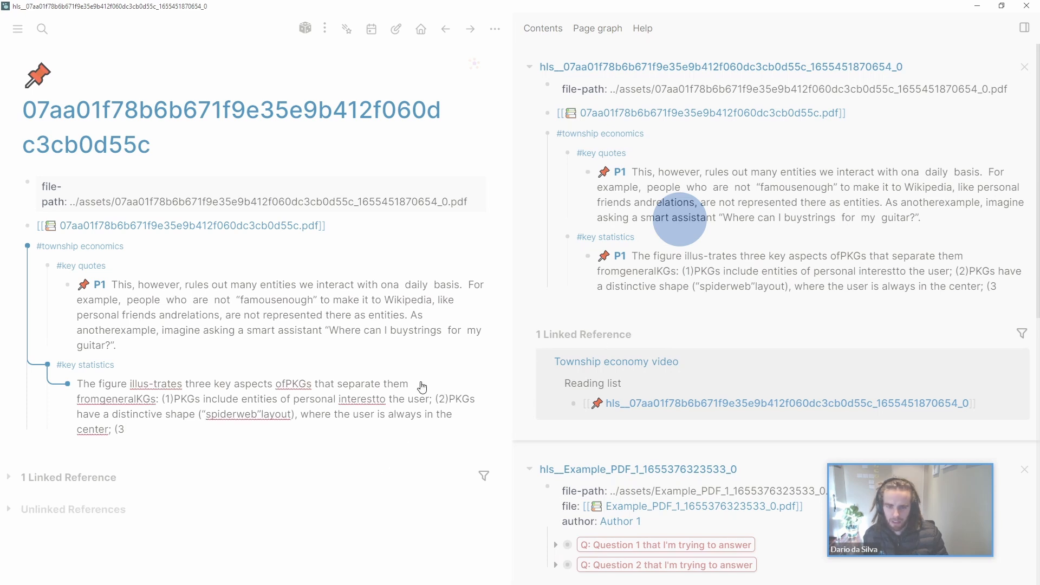
click(455, 85)
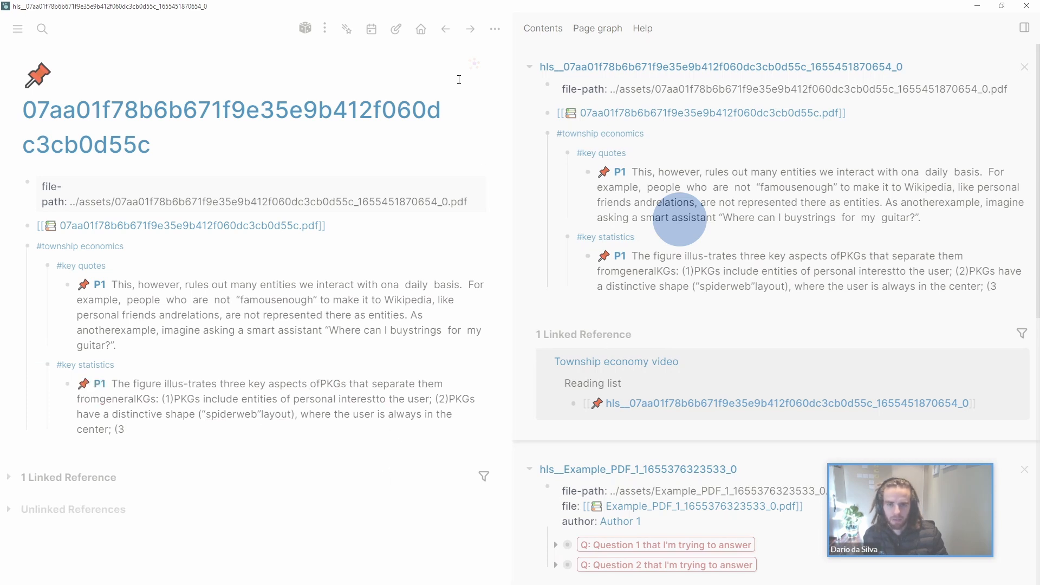
key(Escape)
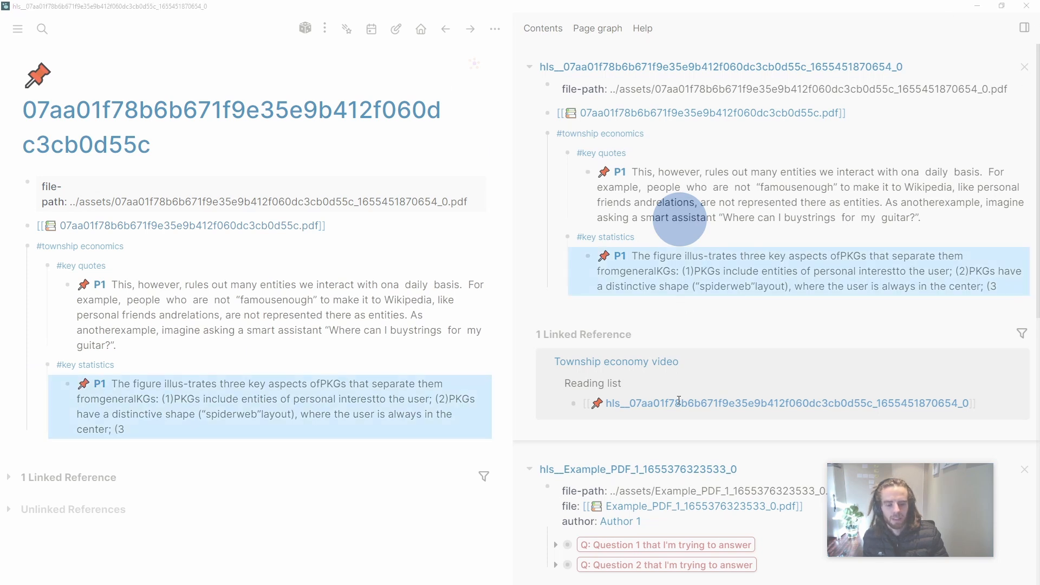
click(676, 435)
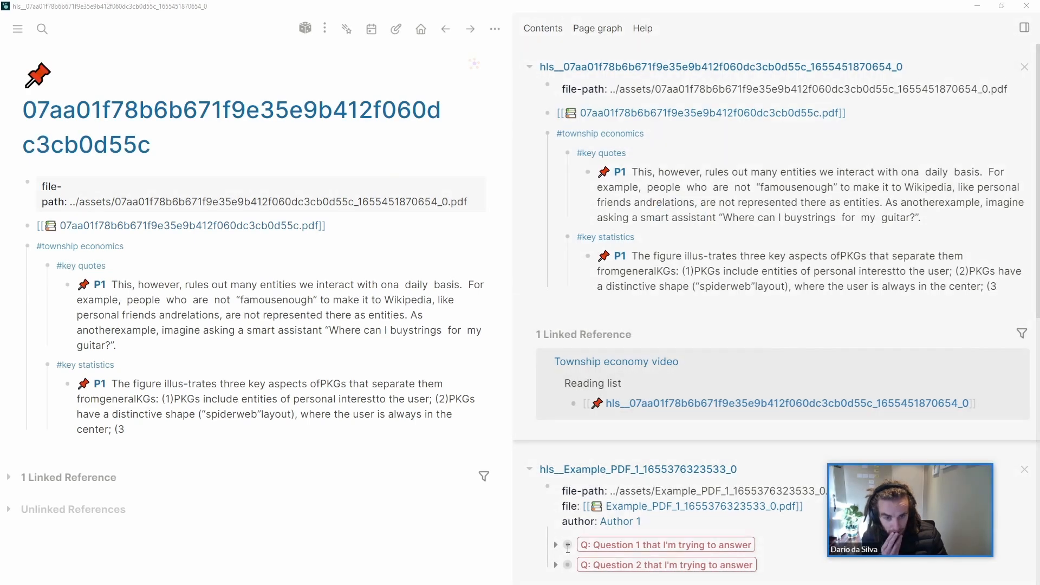
click(353, 440)
click(359, 430)
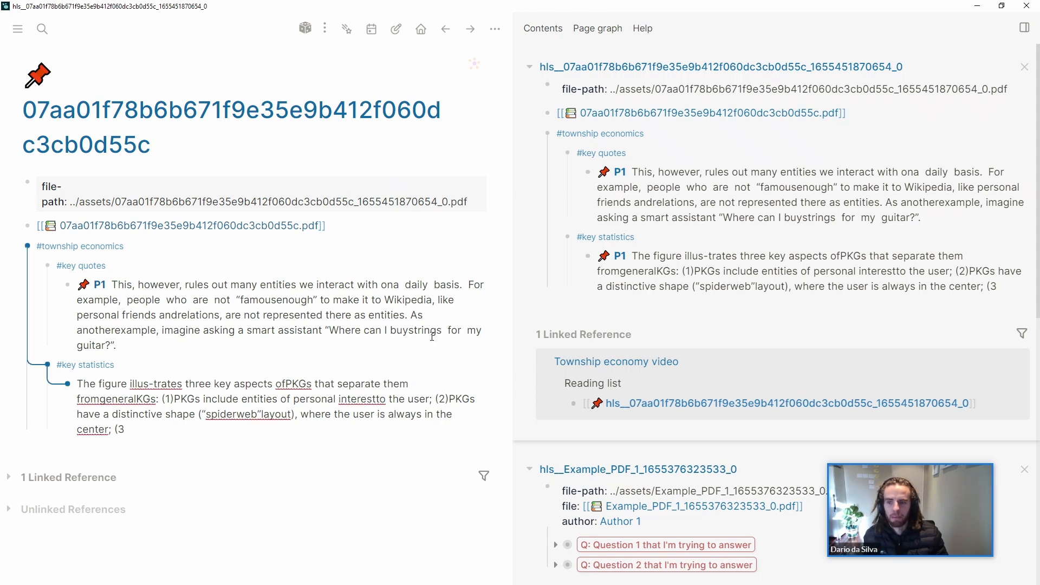
key(Escape)
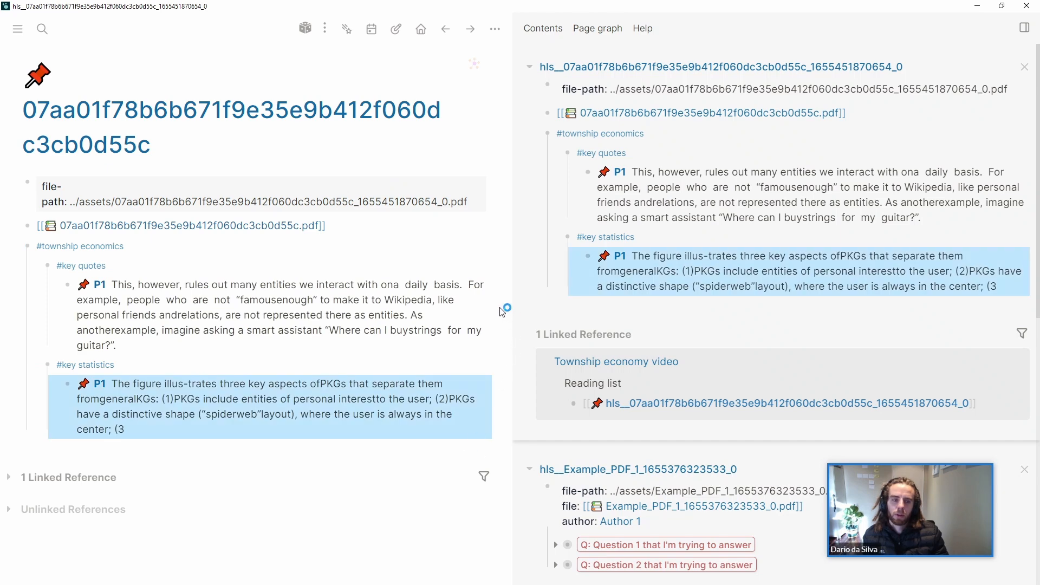
scroll(557, 269, down, 5)
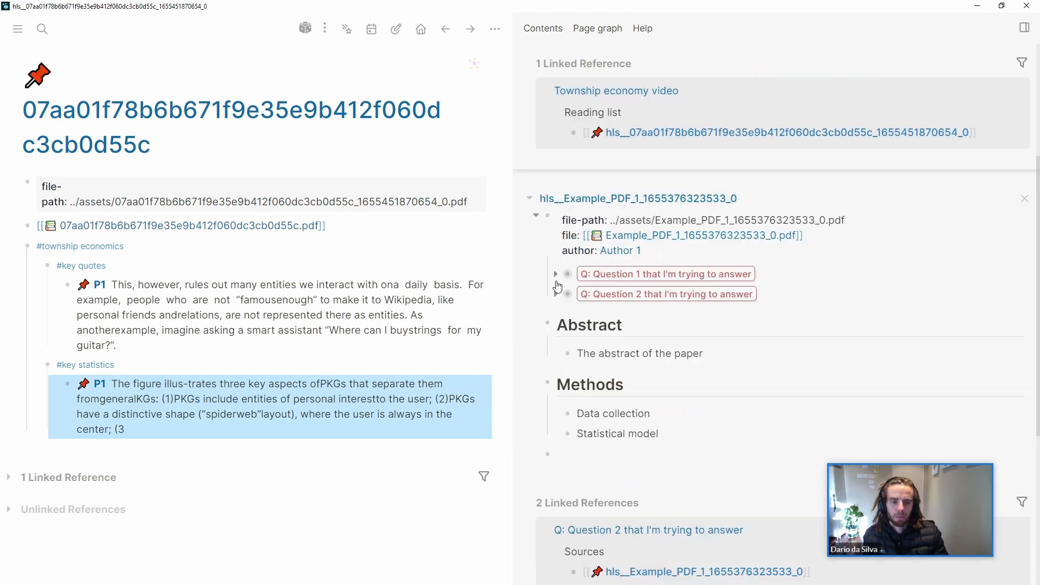
click(623, 453)
text(#tow)
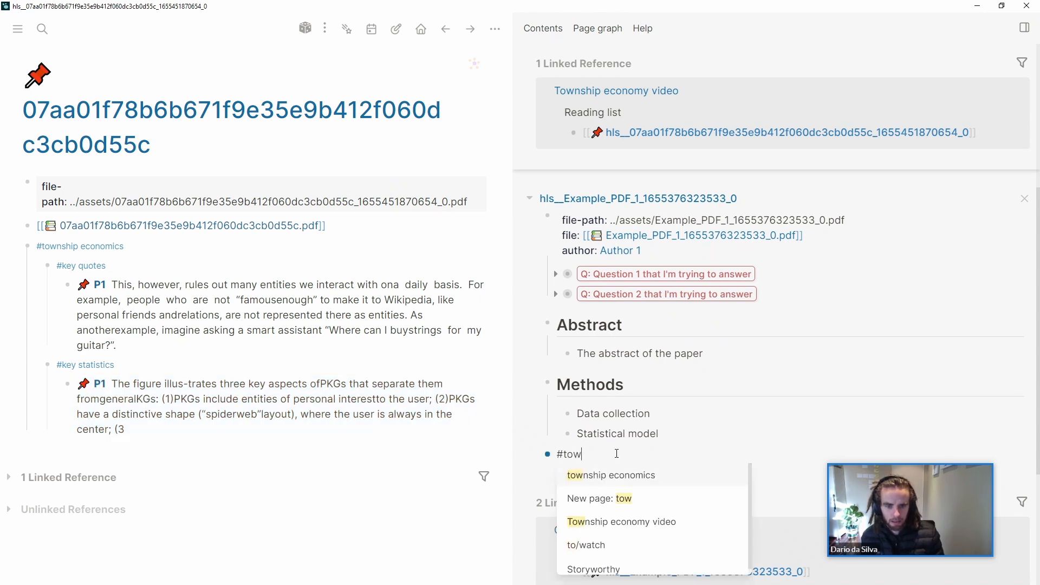
text(nshp)
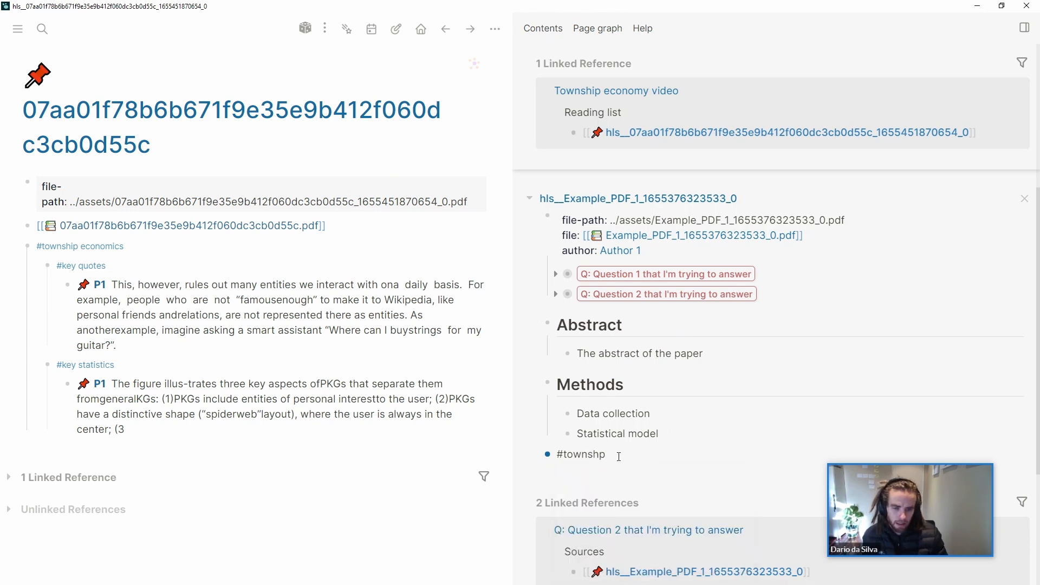
key(BackSpace)
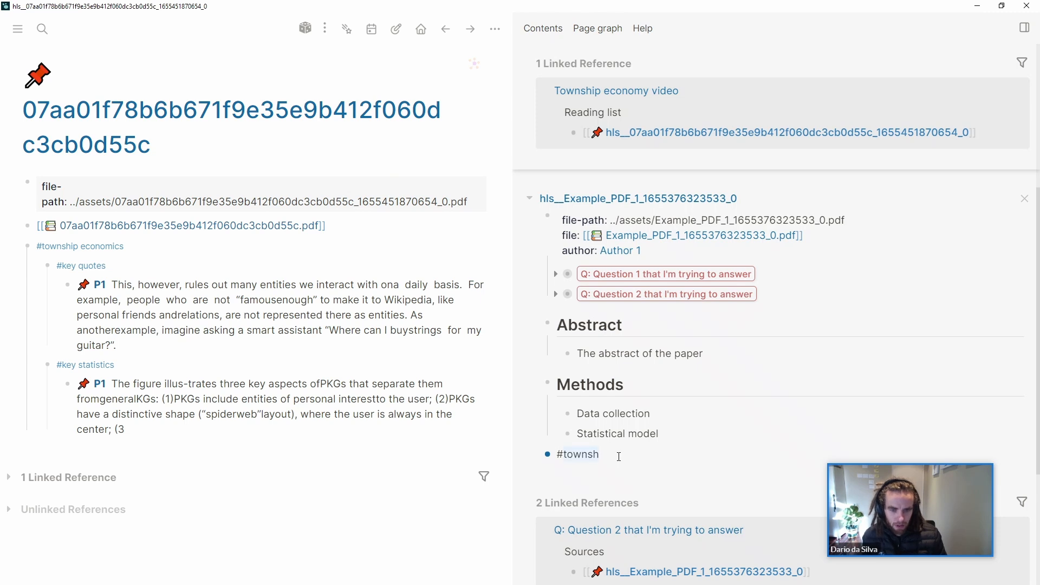
key(ctrl+BackSpace)
text([[town)
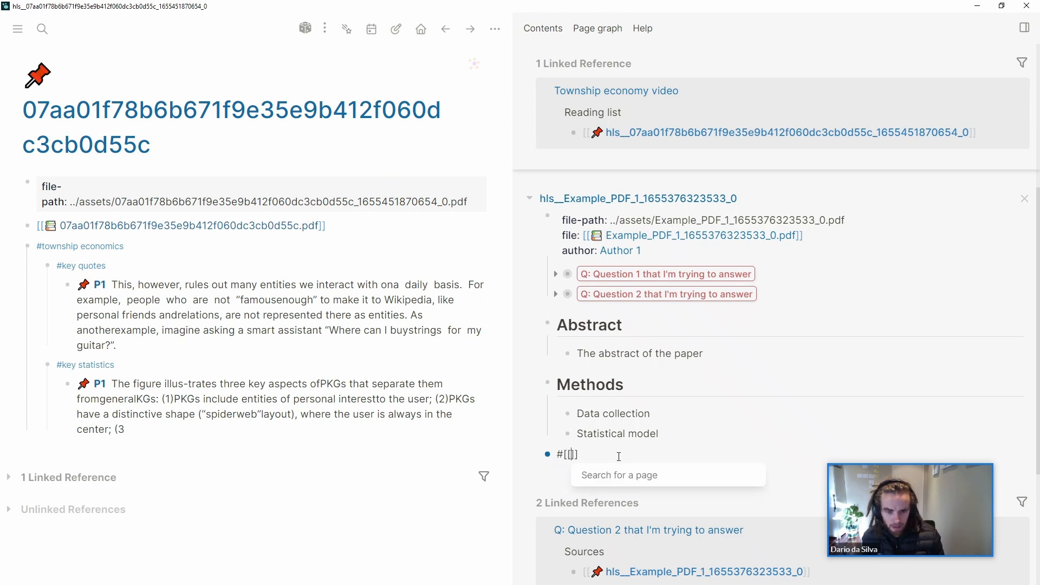
click(631, 486)
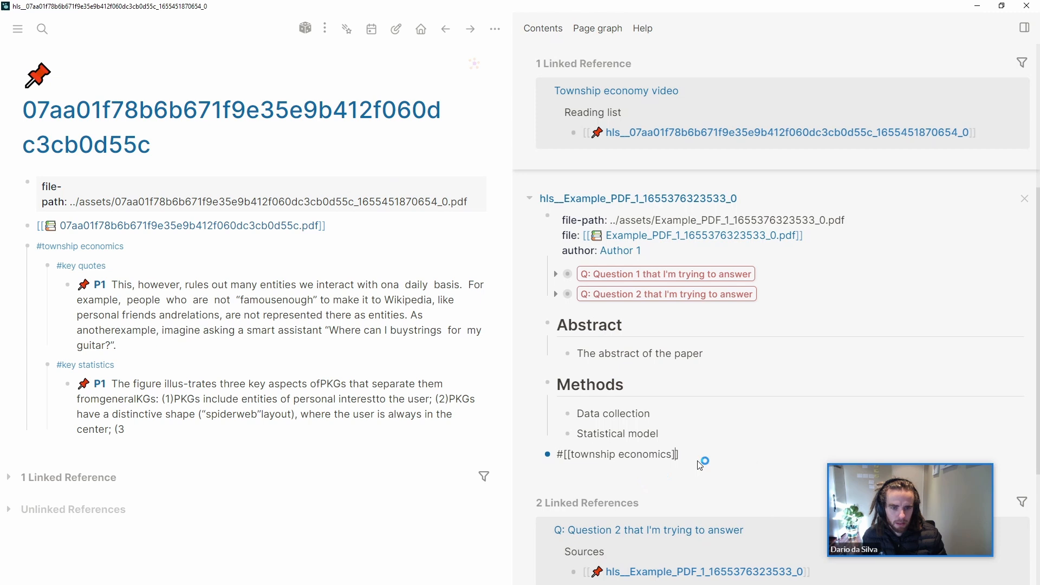
Nest a #key quotes tag block under the new #township economics block
key(Return)
key(Tab)
text(#k)
text(e)
key(BackSpace)
text(key)
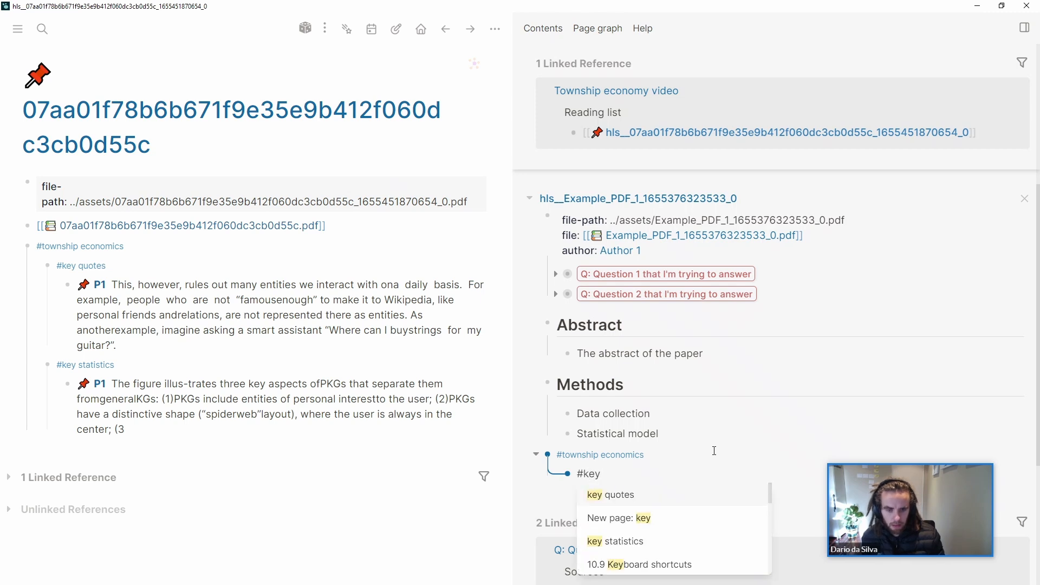
click(666, 503)
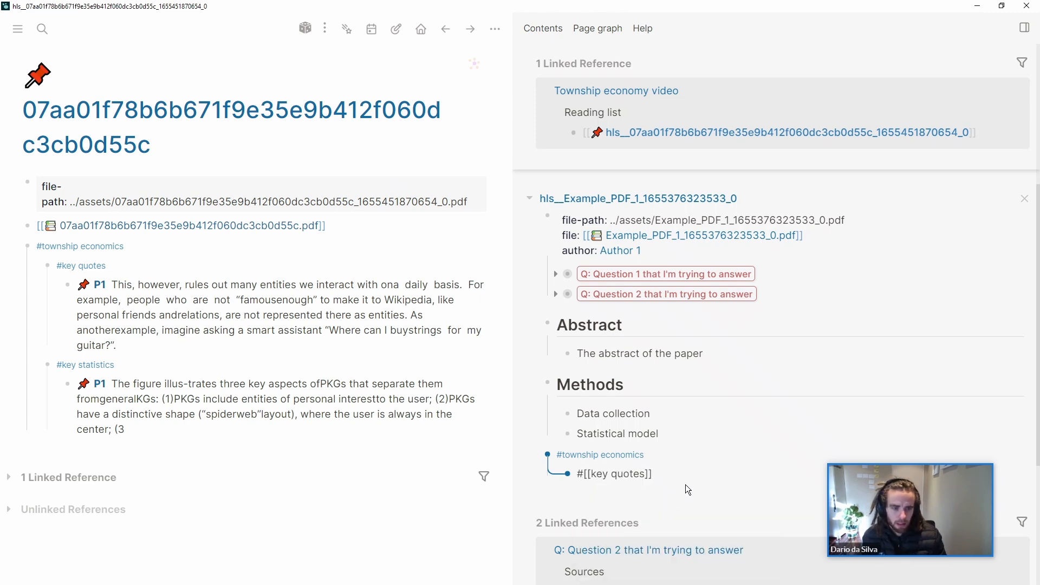
Add a child block reading "This key quote" under the new #key quotes tag
key(Return)
key(Tab)
text(This key q)
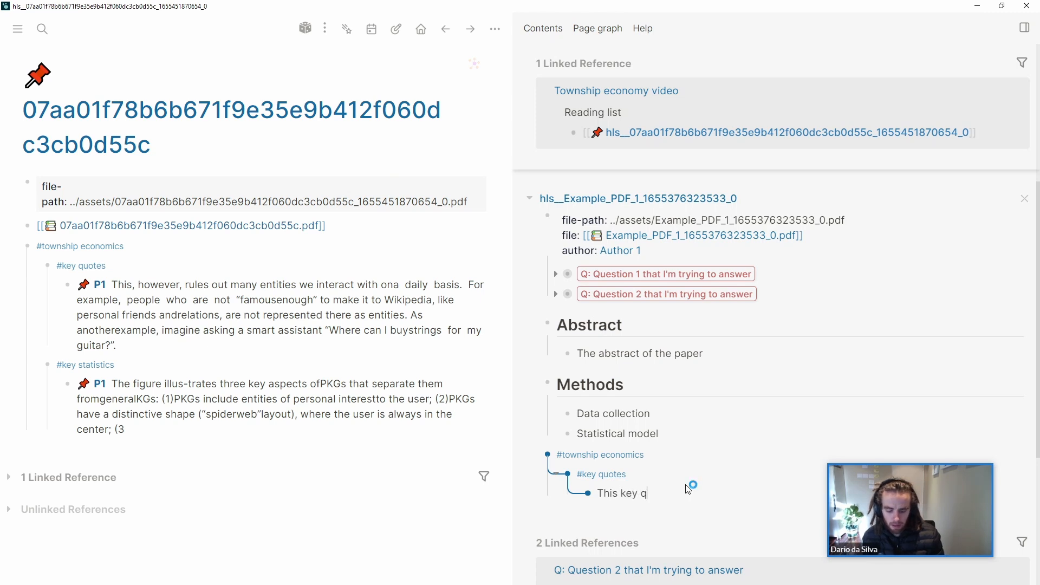
text(uote)
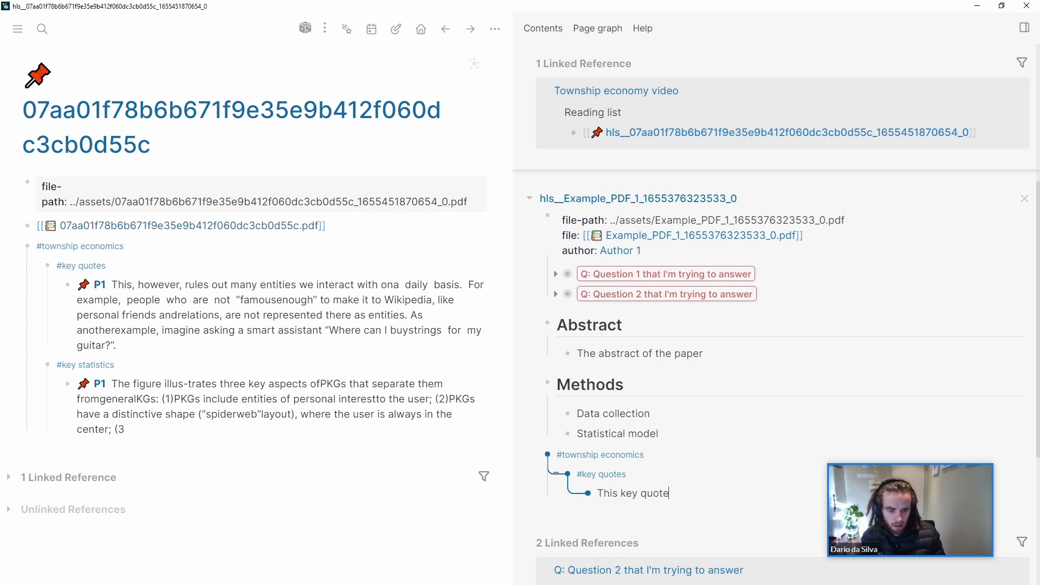
key(Escape)
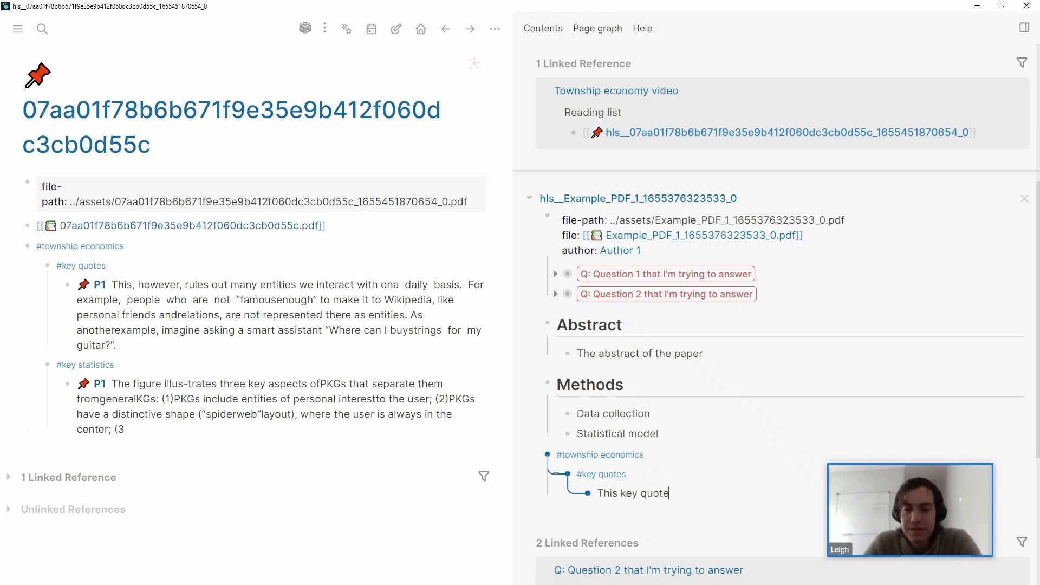
Expand the annotation page's linked references and open the Township economy video page in the main view from there
click(459, 488)
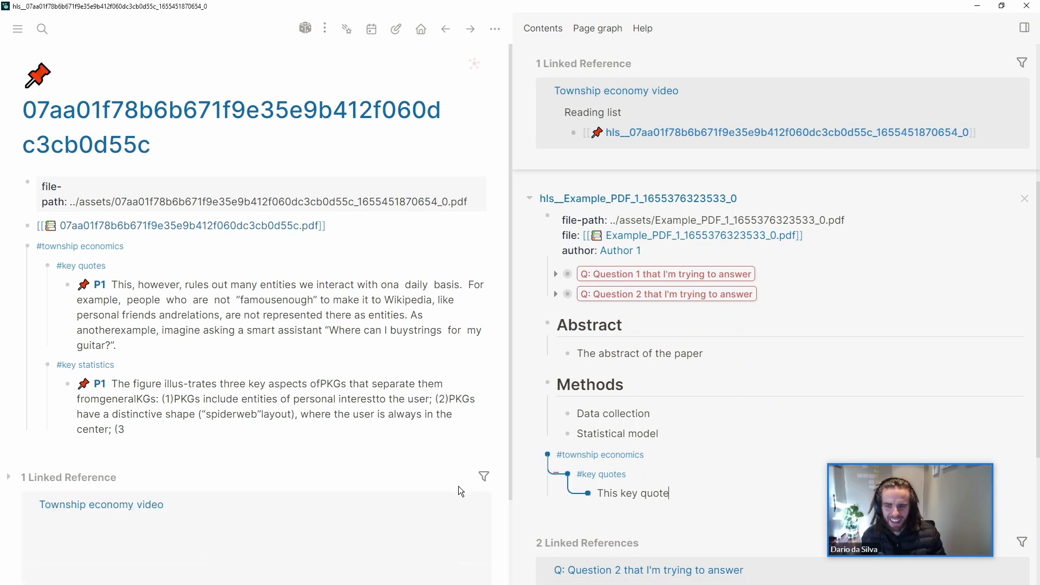
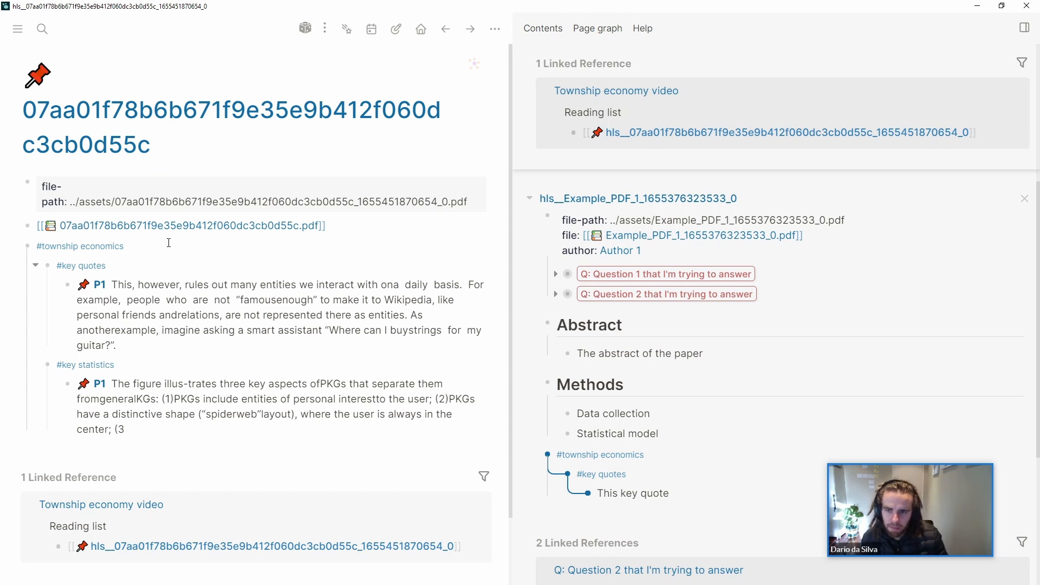
key(Escape)
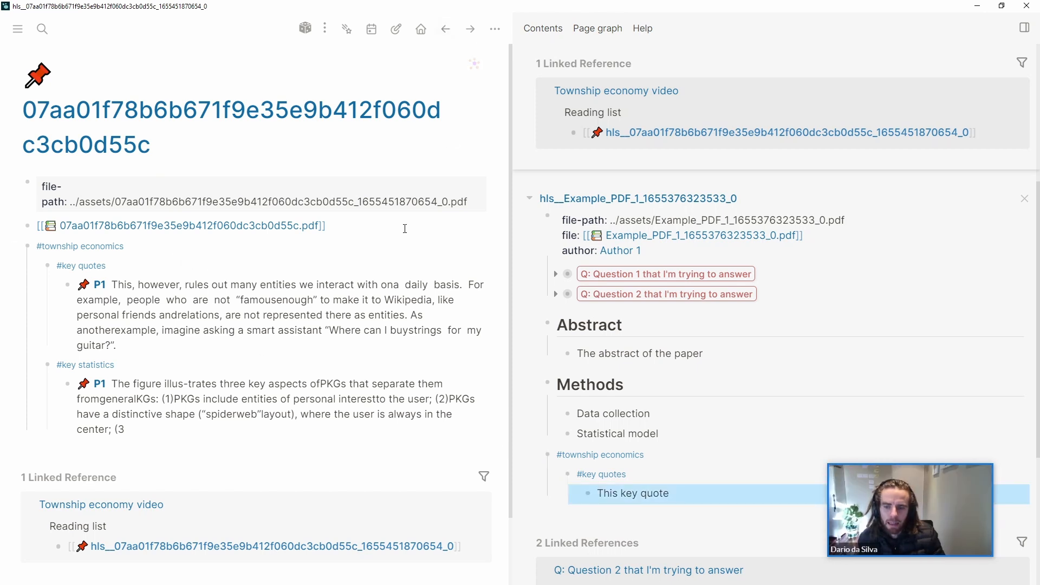
click(133, 508)
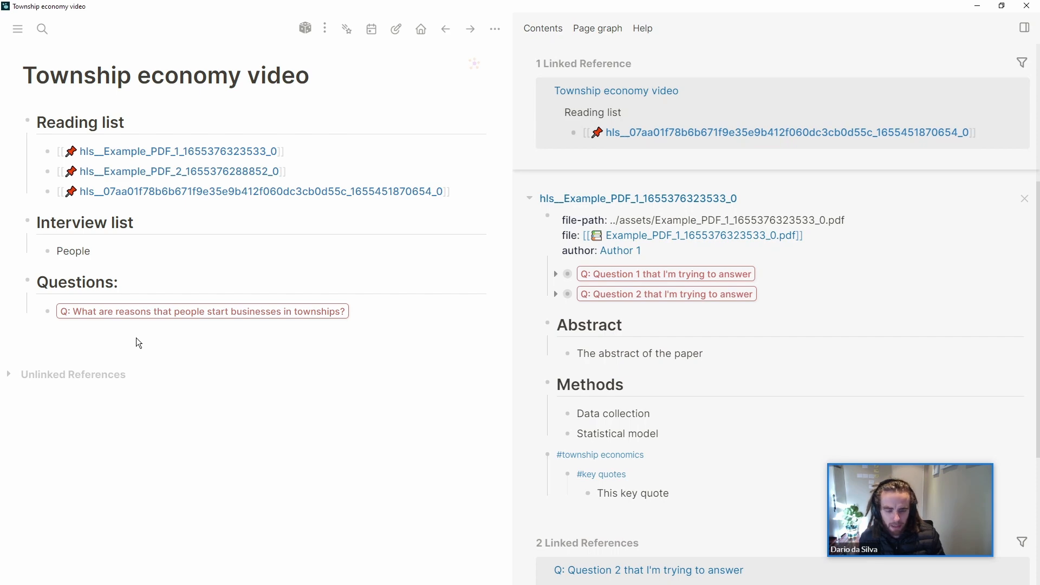
Search for "towns" and open the township economics page in the sidebar
key(ctrl+k)
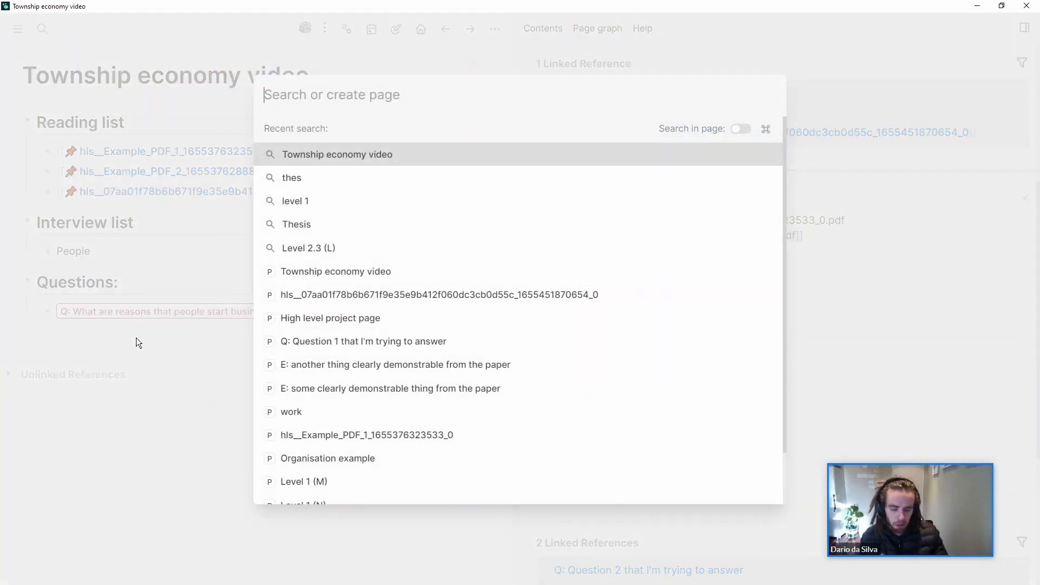
text(towns)
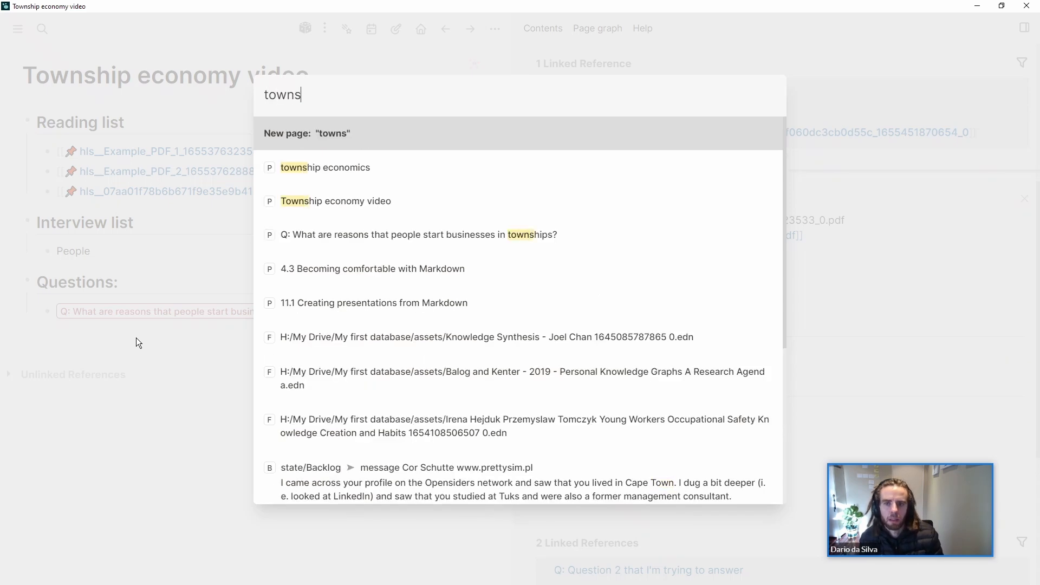
key(Down)
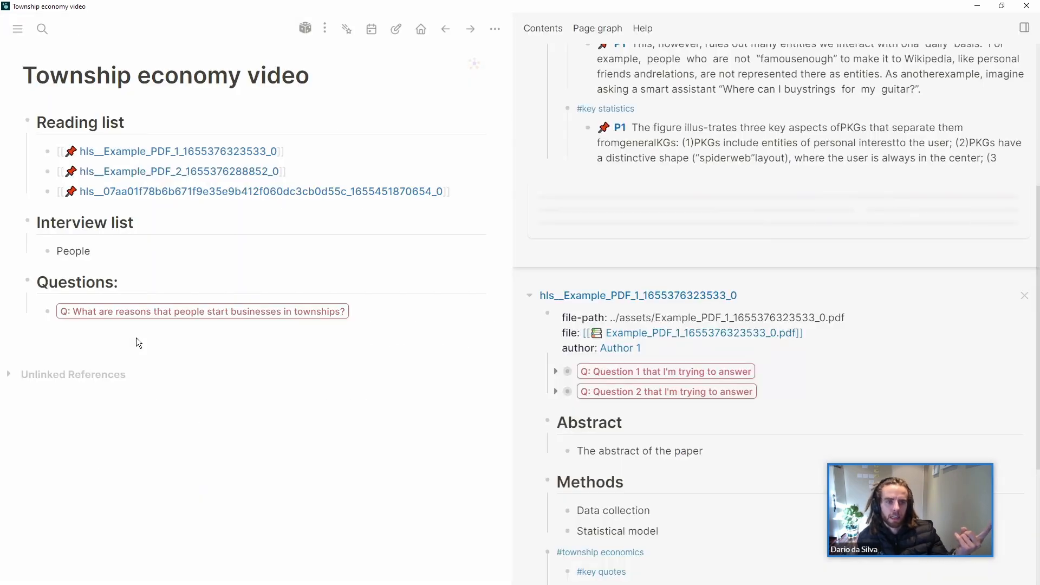
Close both PDF annotation pages in the sidebar, keeping only the township economics page open there
scroll(1035, 93, up, 3)
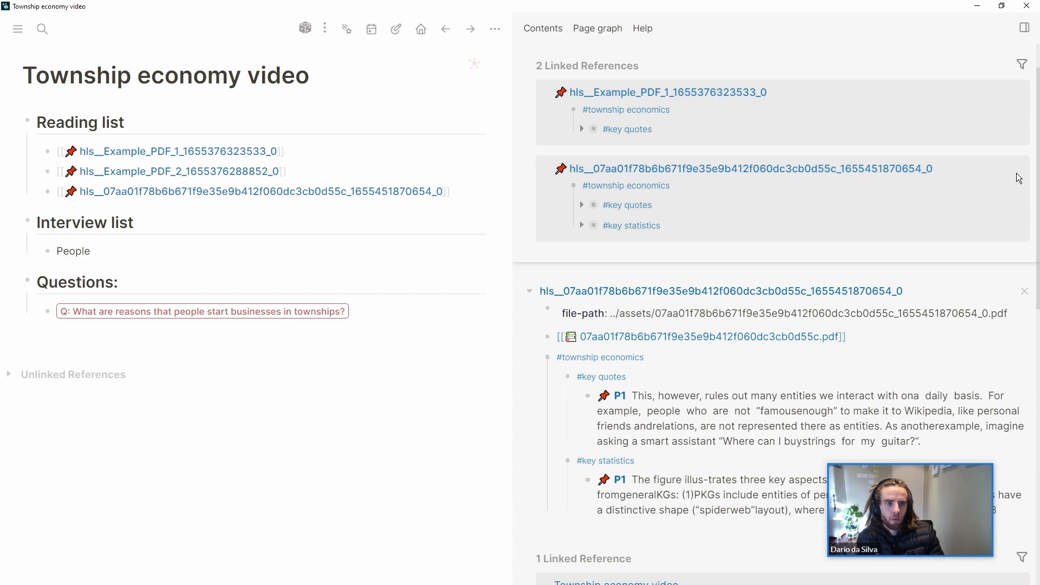
click(1026, 293)
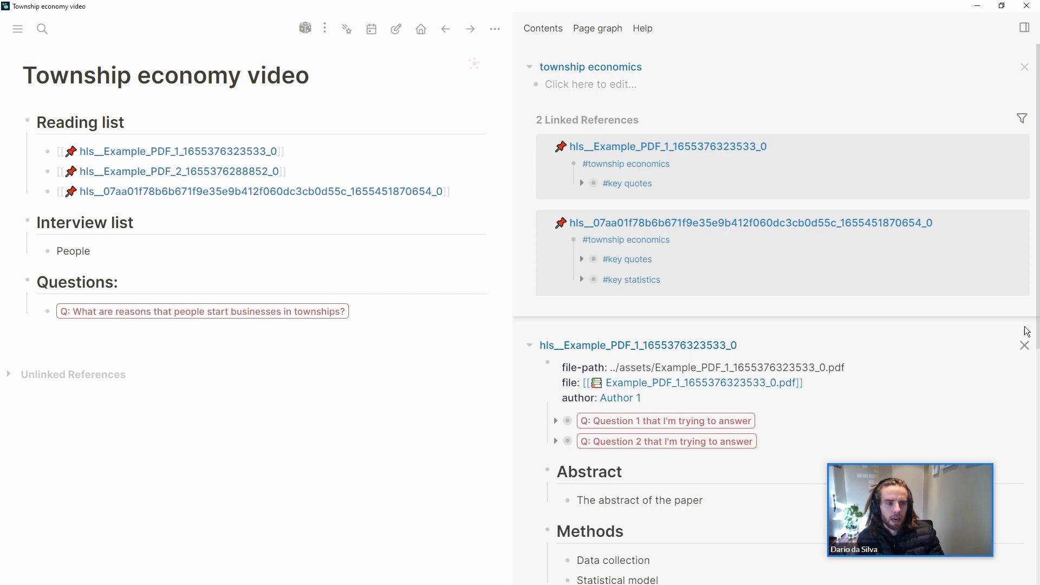
click(1026, 345)
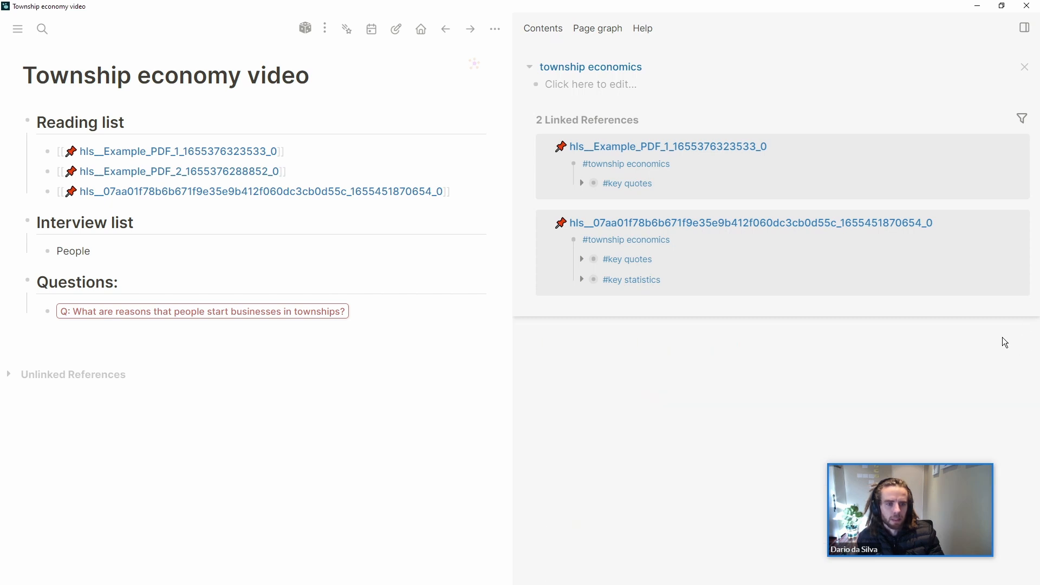
Filter the township economics linked references by key quotes and expand the #key quotes block of each source
click(1024, 120)
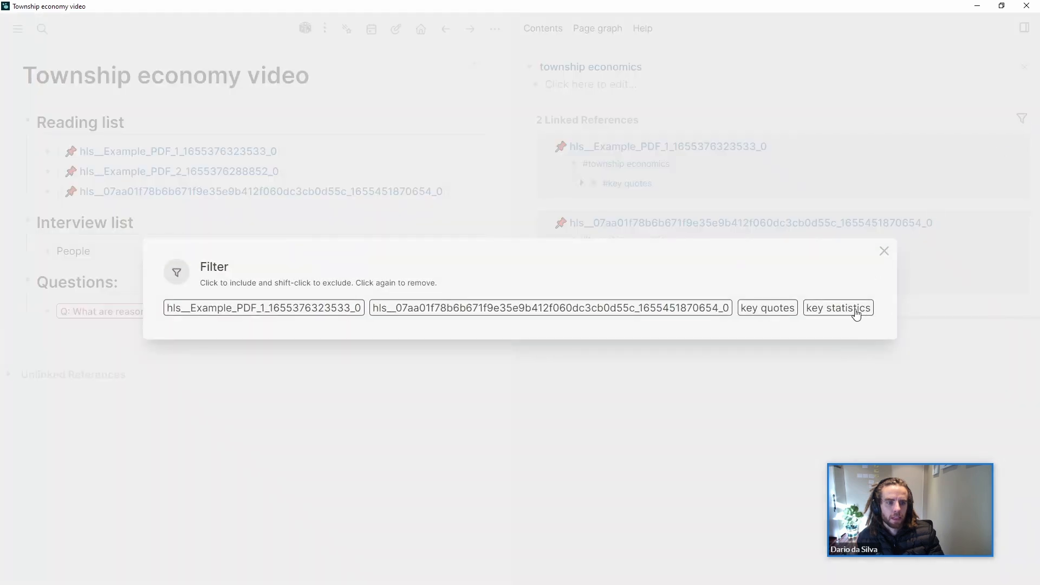
click(787, 313)
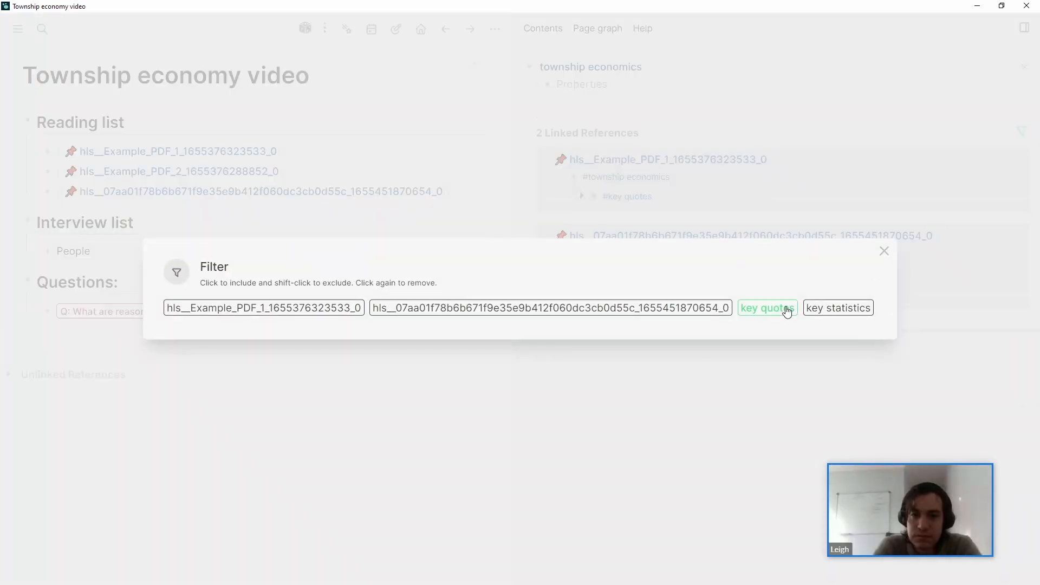
click(810, 394)
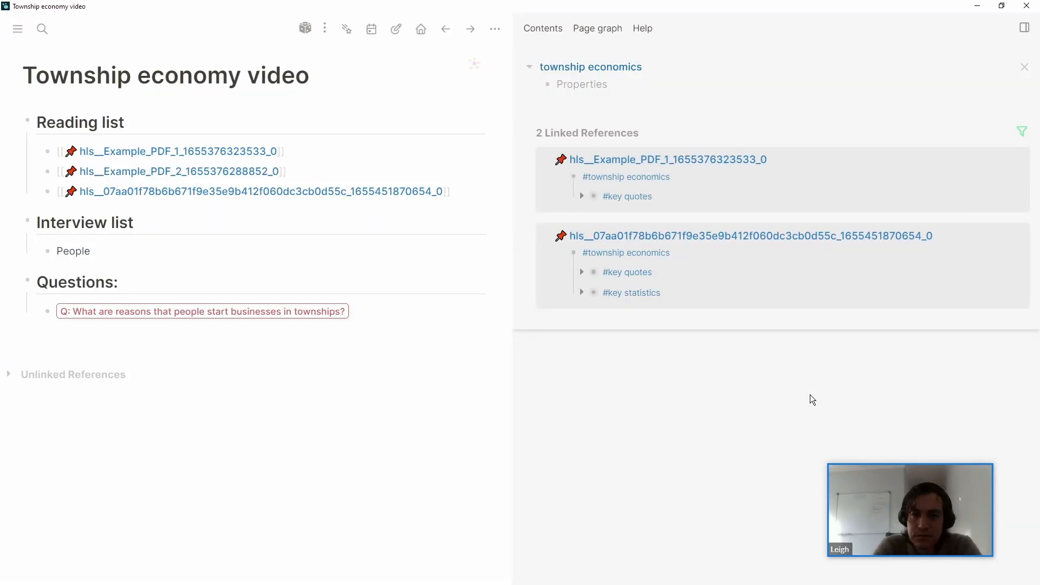
click(582, 196)
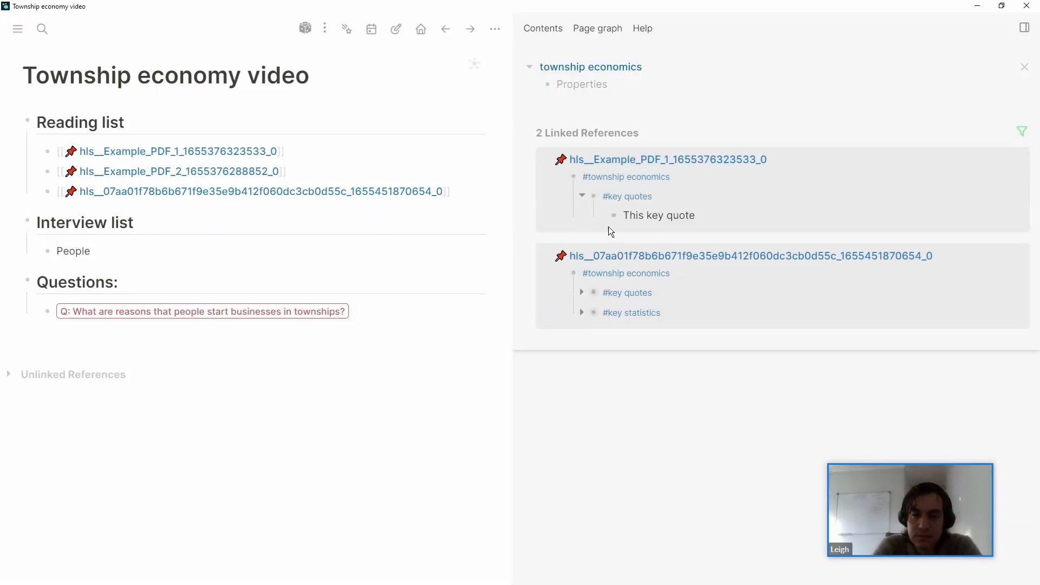
click(583, 293)
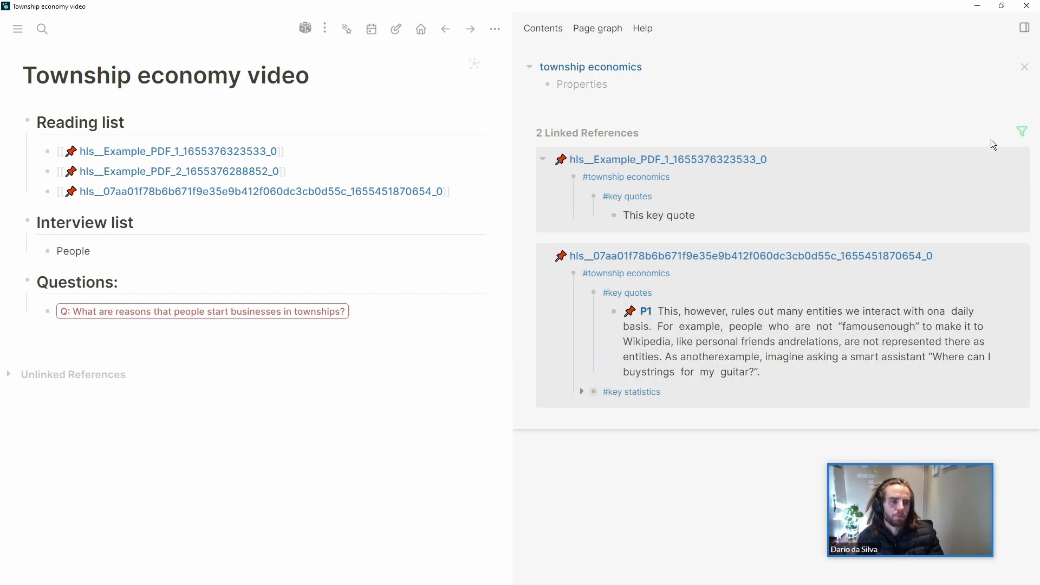
Switch the filter on the township economics linked references from key quotes to key statistics
click(1026, 130)
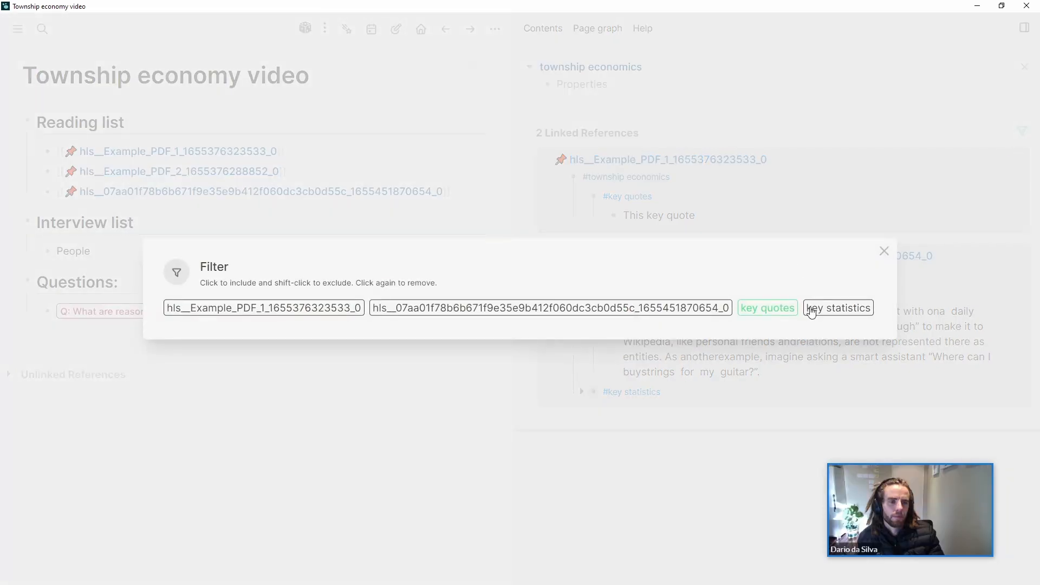
click(827, 313)
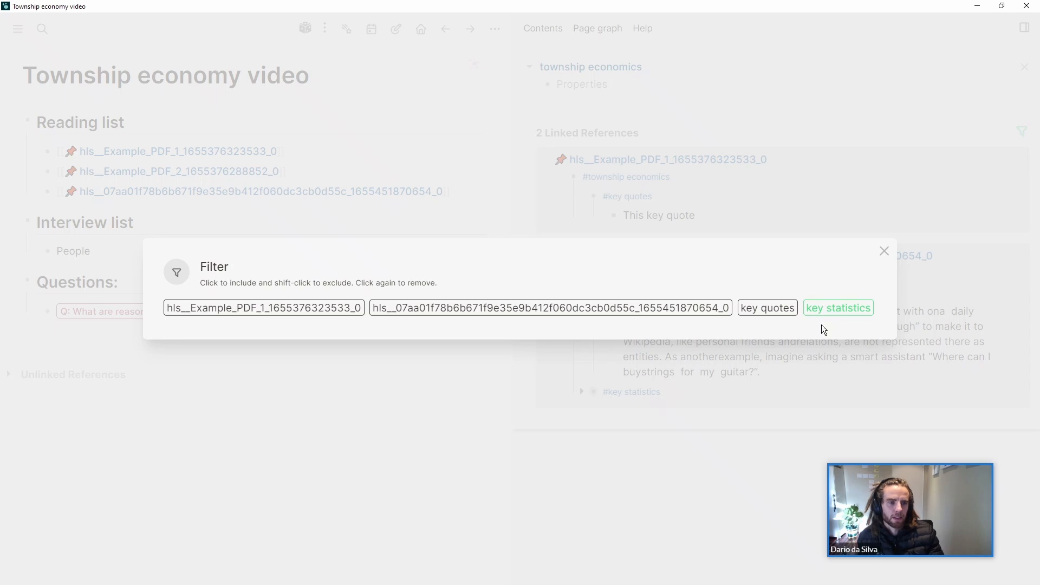
click(570, 485)
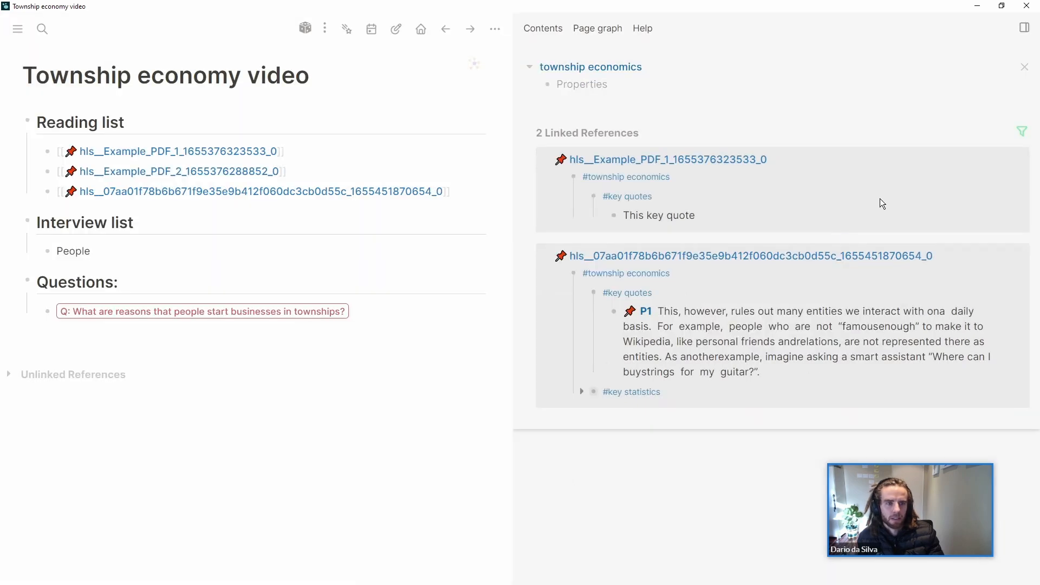
click(1023, 131)
click(837, 311)
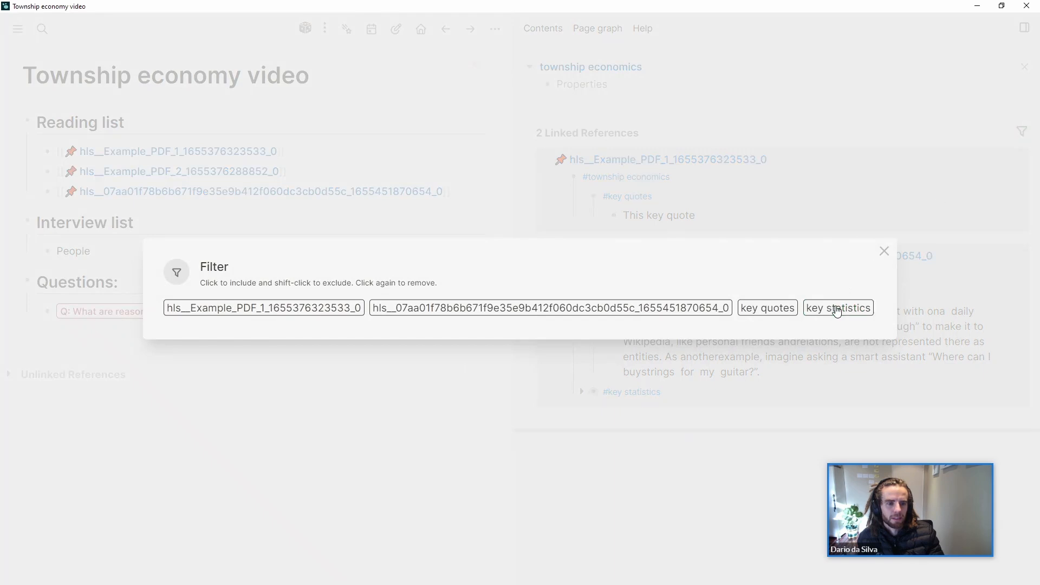
click(836, 313)
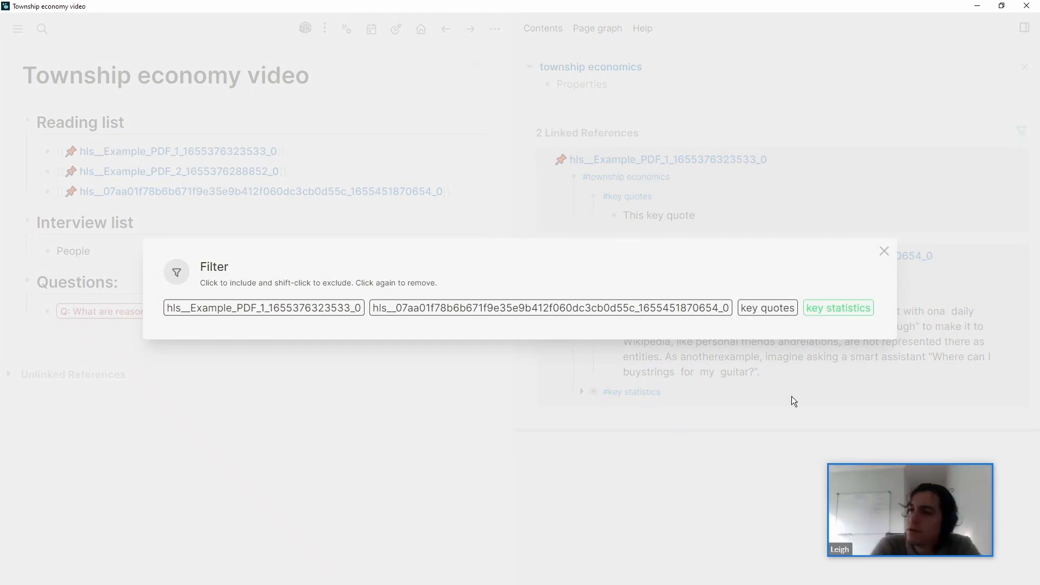
click(751, 477)
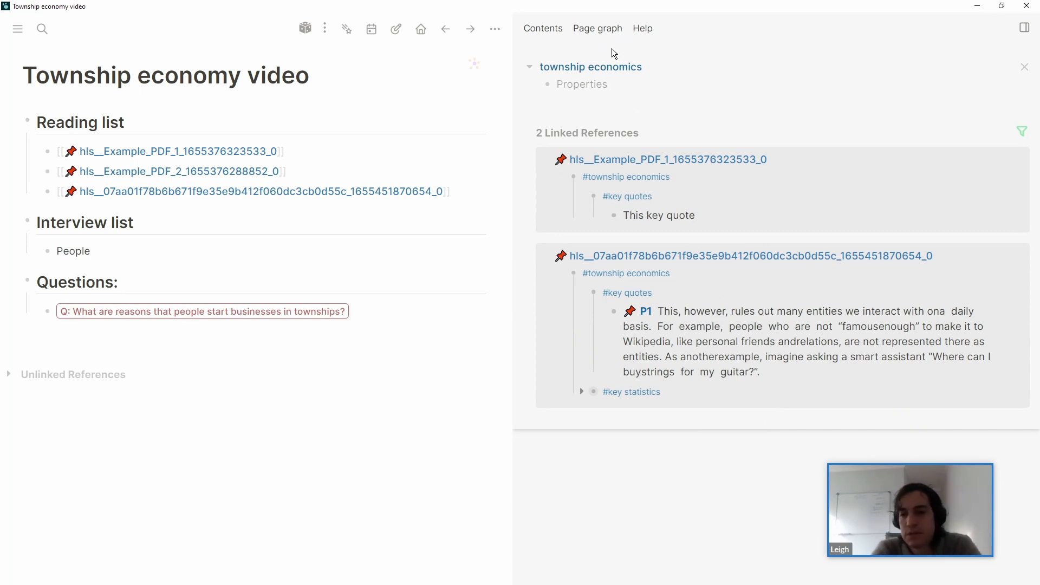
Open the key quotes page in the main view and check the filter options for its linked references
click(637, 299)
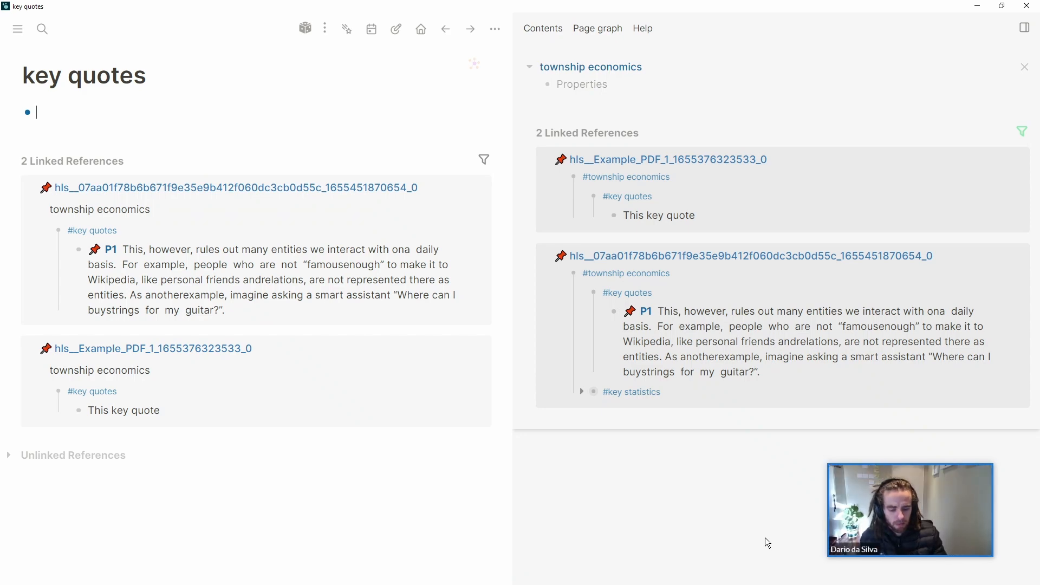
click(484, 161)
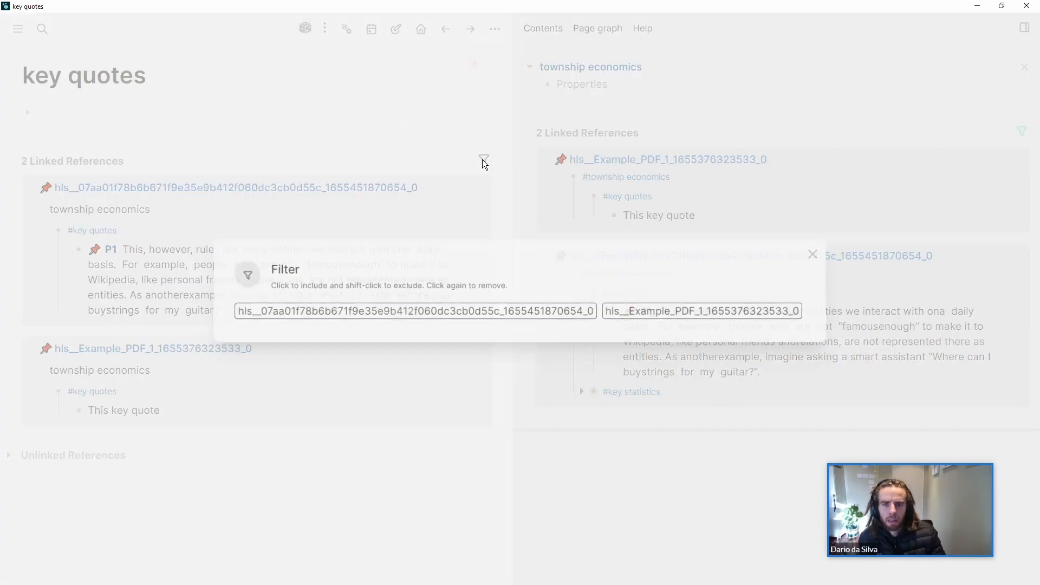
click(143, 234)
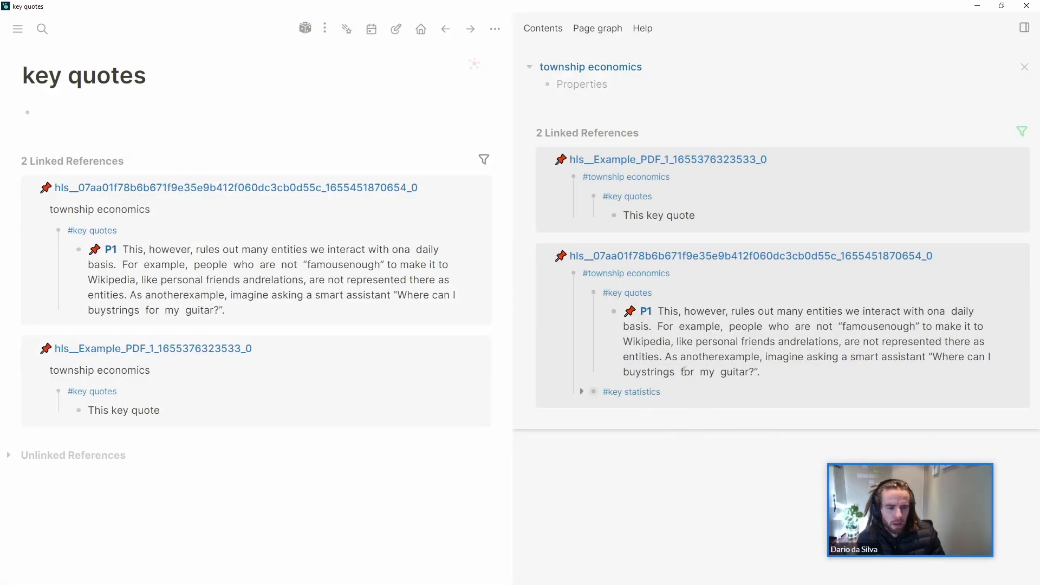
Open the township economics page in the main view and try the key quotes and key statistics filters on its linked references
click(660, 282)
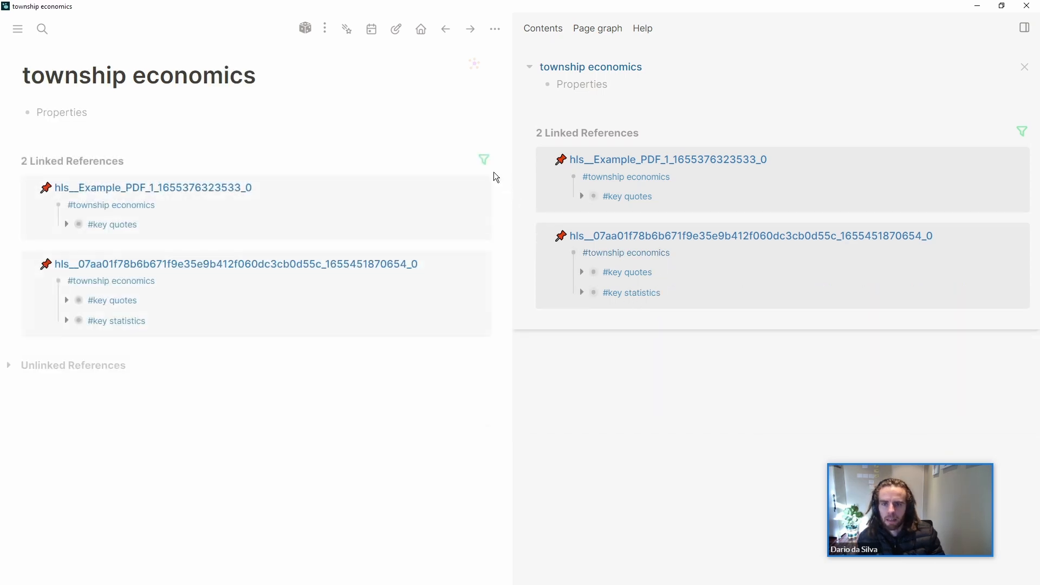
click(484, 161)
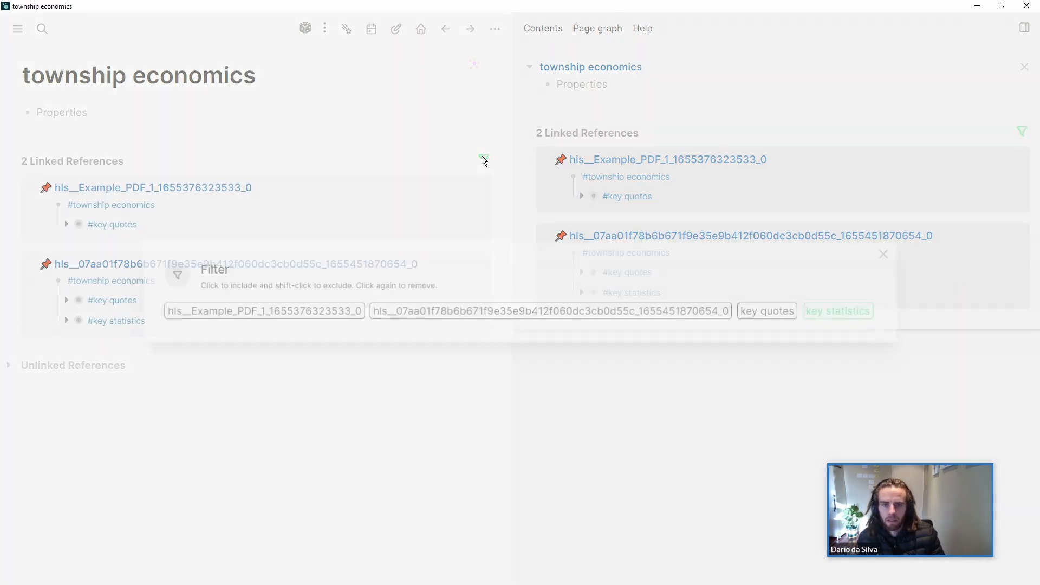
click(862, 314)
click(781, 314)
click(810, 313)
click(789, 314)
click(422, 458)
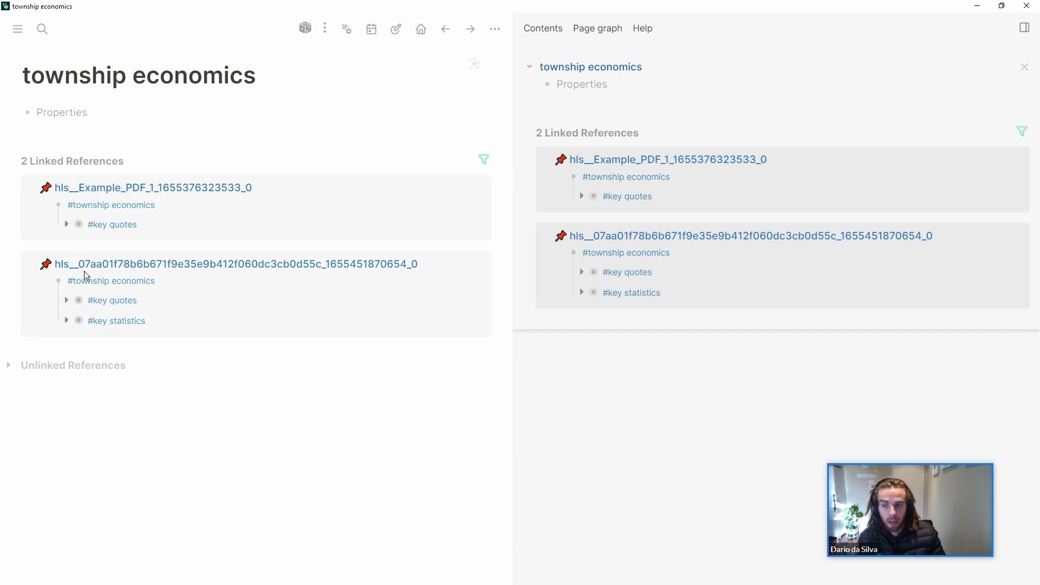
Return to the key quotes page in the main view and examine which filters its linked references offer
click(123, 230)
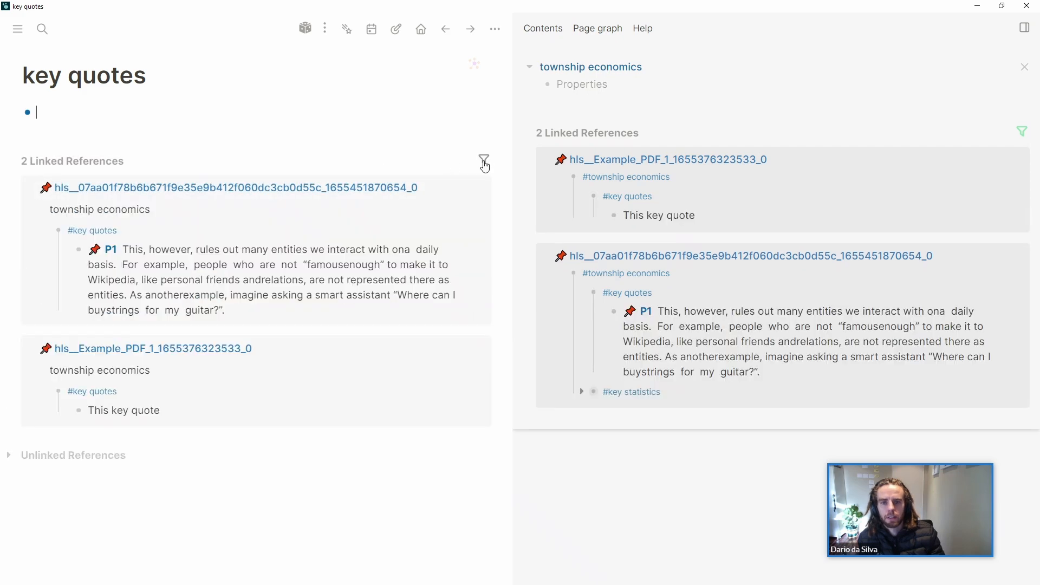
click(484, 161)
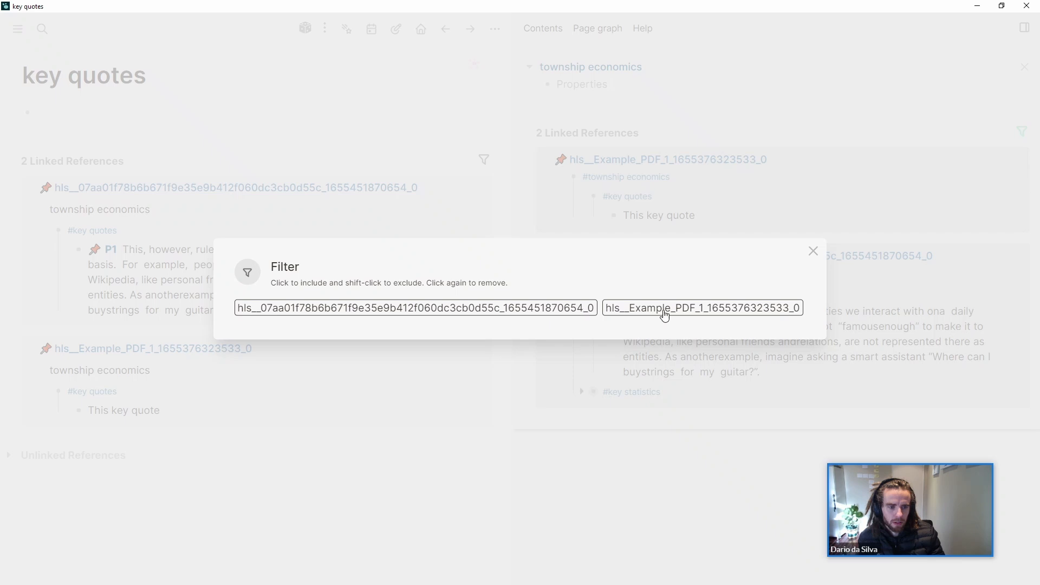
click(814, 251)
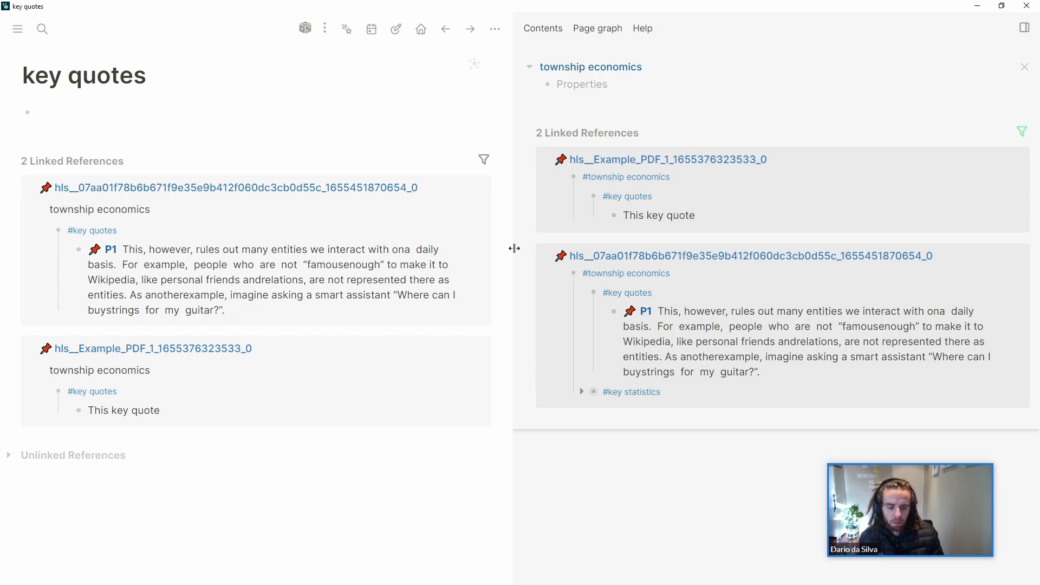
Search for "que" and open the existing query page in the sidebar
key(ctrl+k)
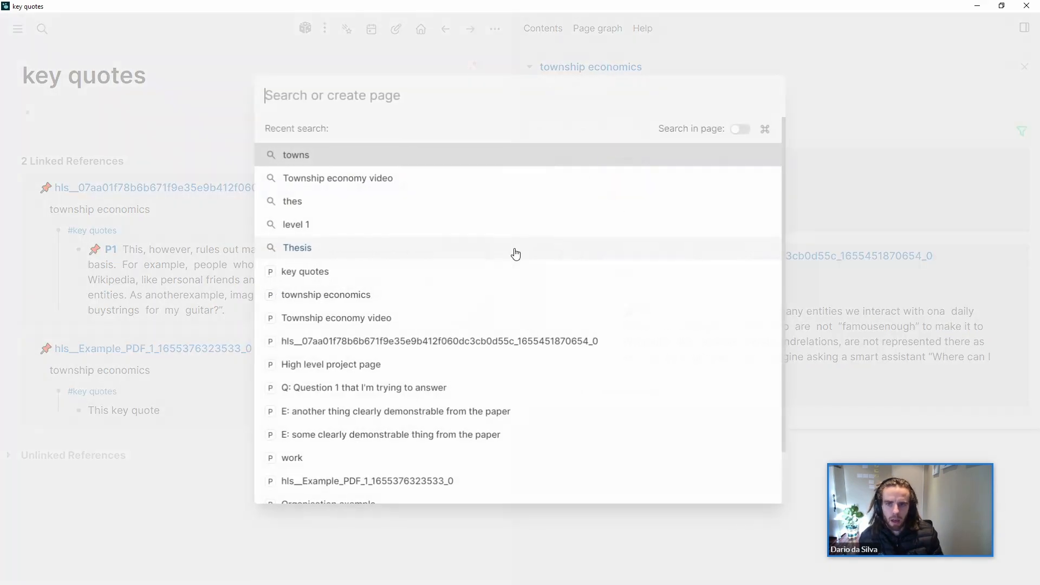
text(que)
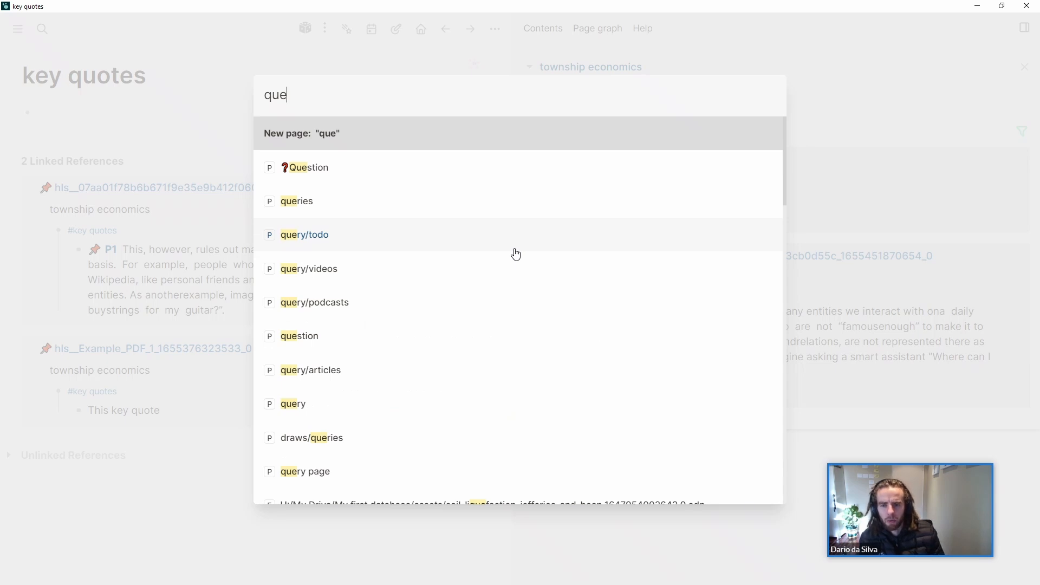
key(Down)
key(Down)
key(Down)
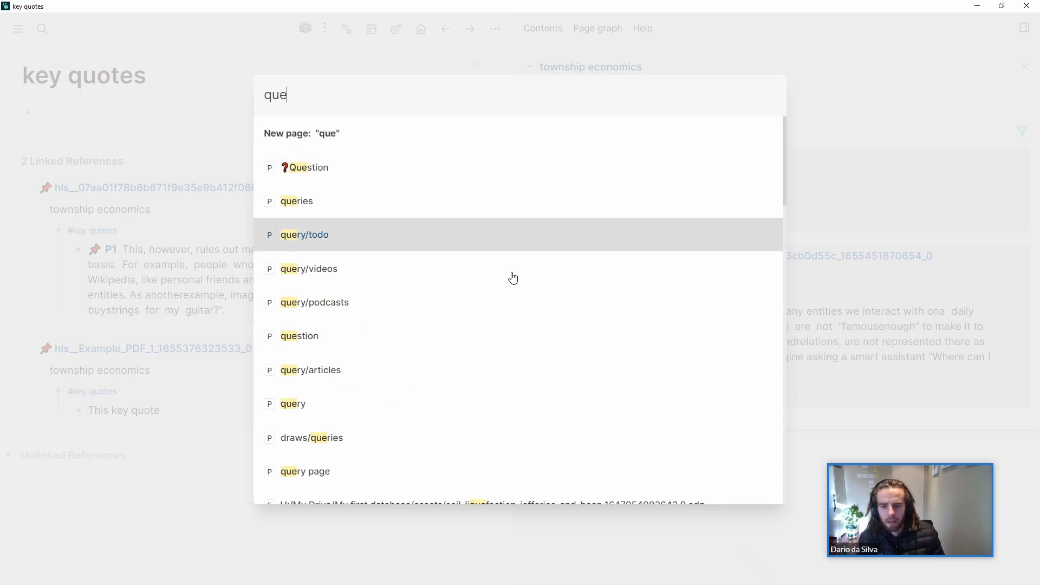
shift+click(382, 479)
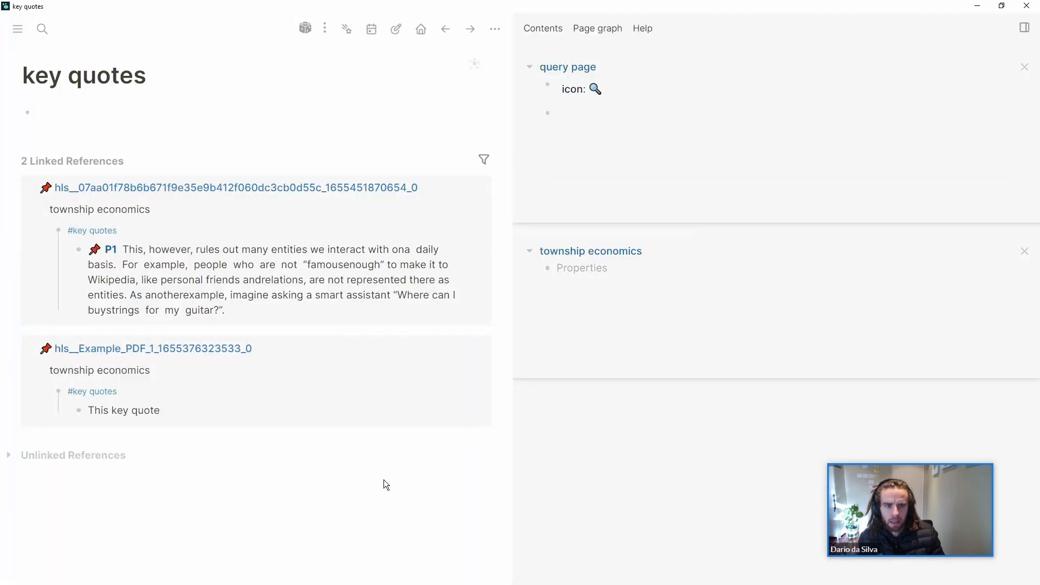
Insert a query into the empty block of the query page in the sidebar
click(646, 112)
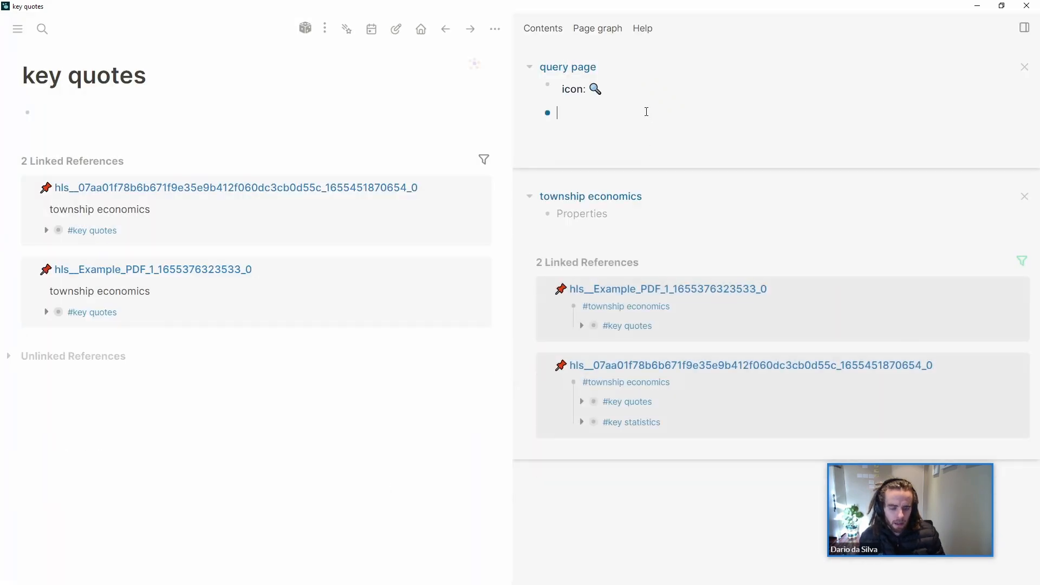
text(/query)
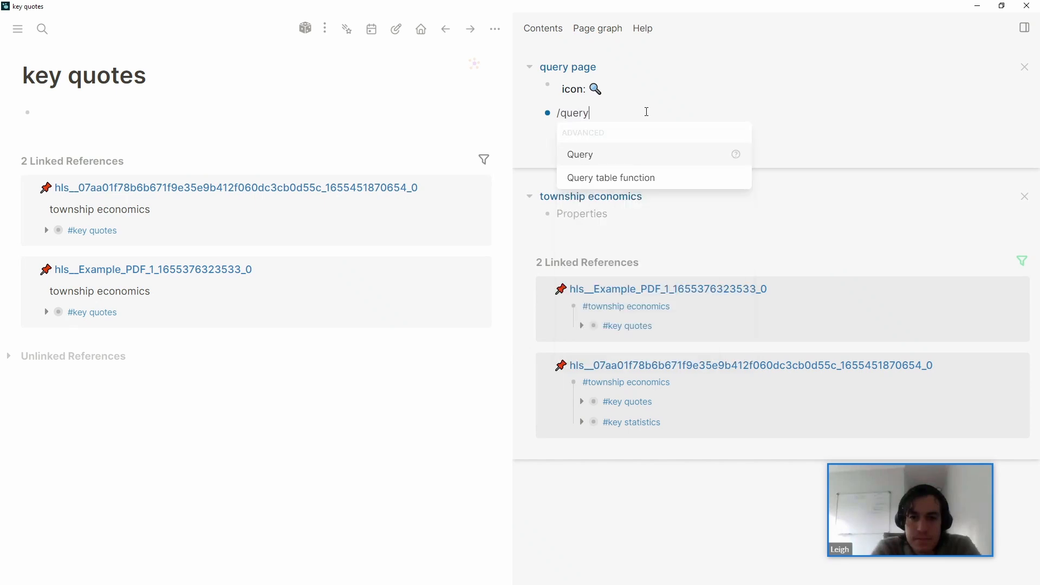
key(Return)
text([[town)
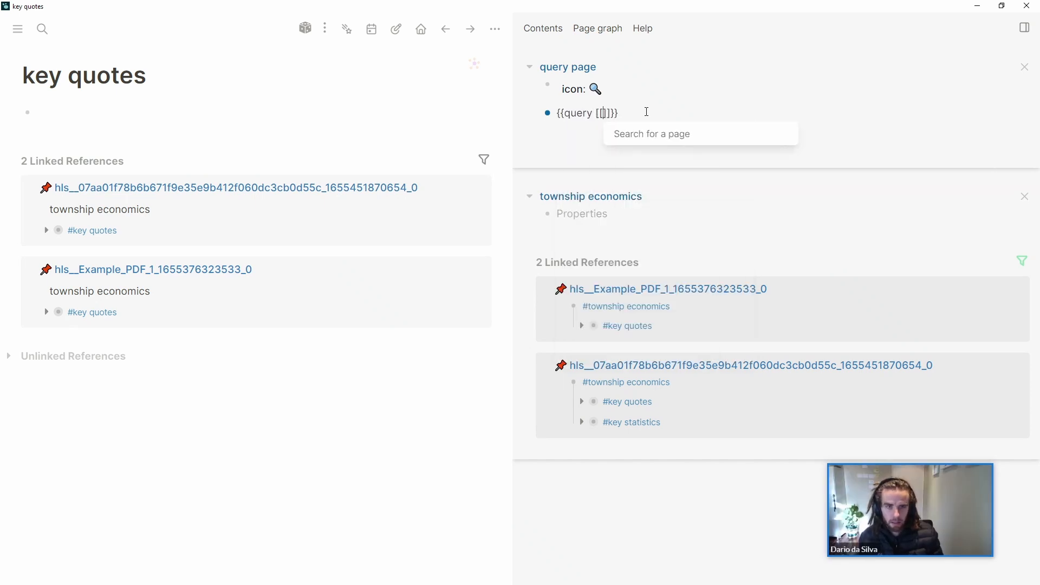
key(Return)
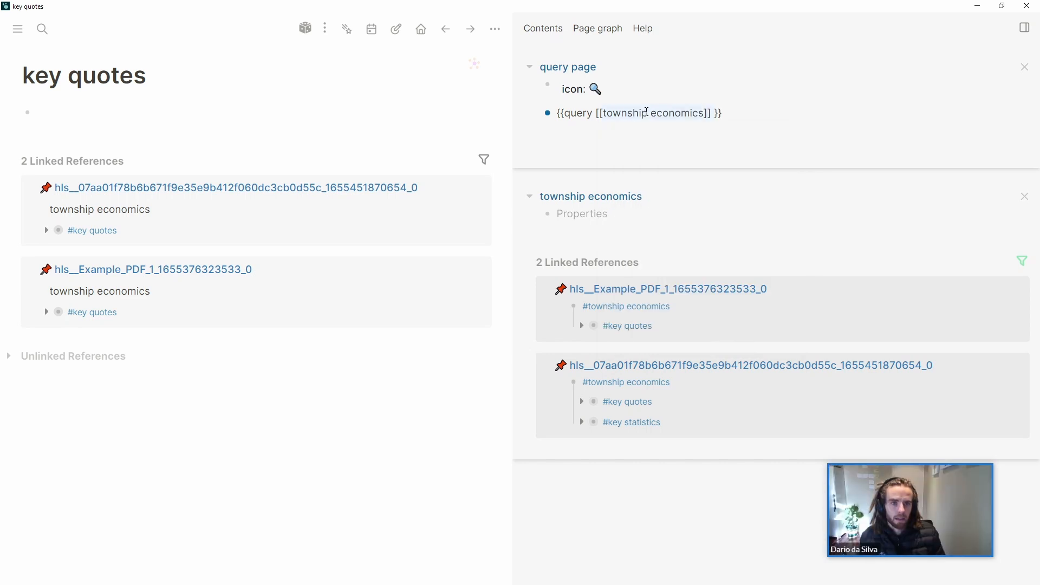
key(BackSpace)
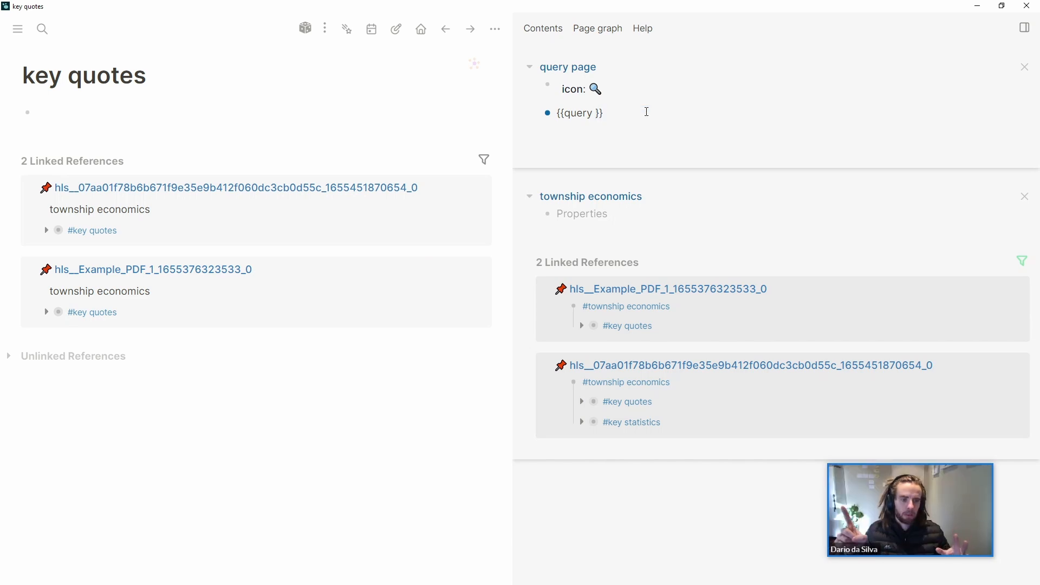
Complete the query as (and [[township economics]] [[key statistics]]) and leave the block to display its results
text((and)
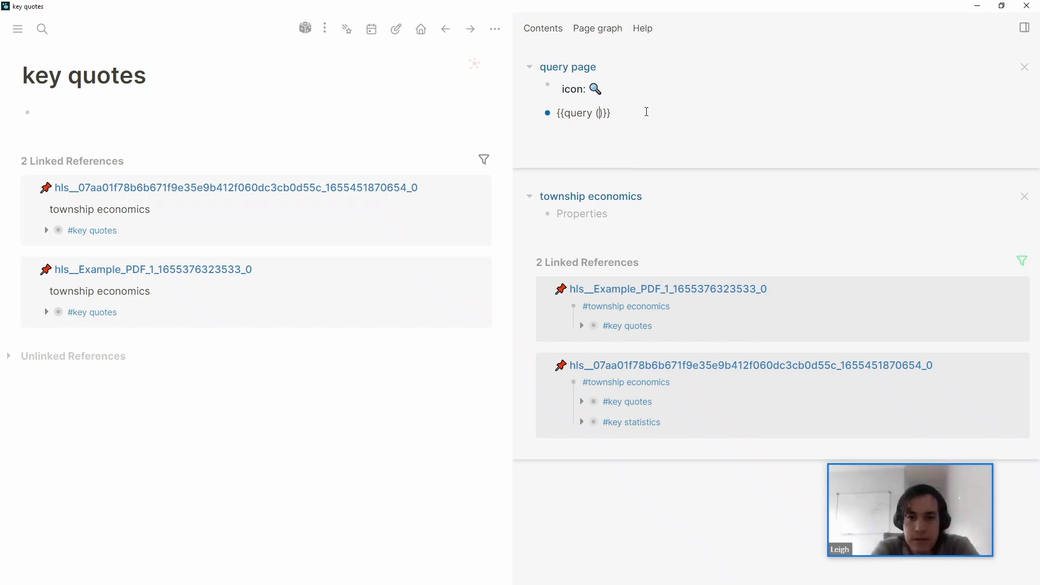
text( [[town)
key(Return)
text([[key)
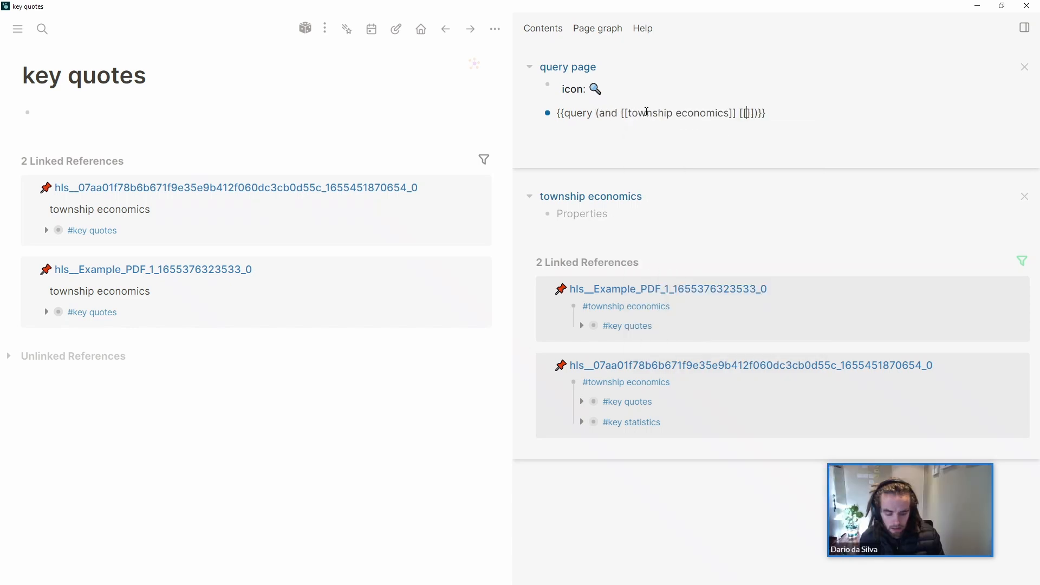
text( st)
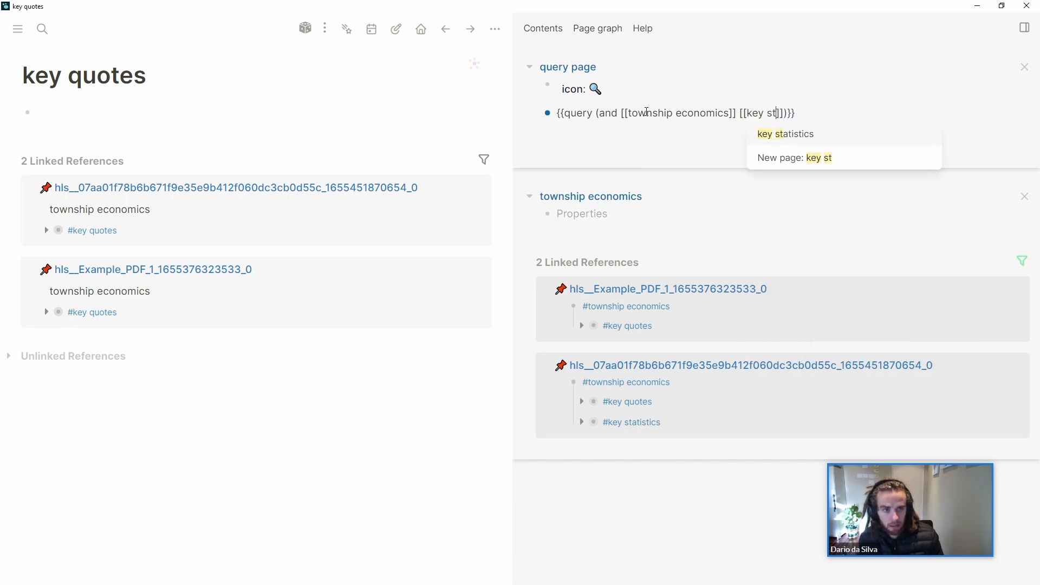
key(Return)
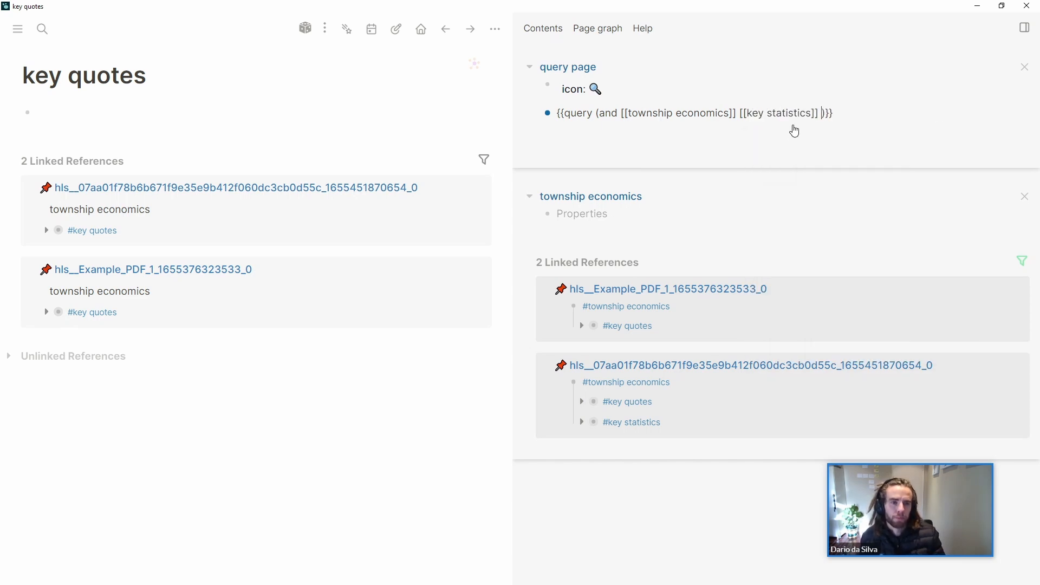
click(861, 128)
click(863, 132)
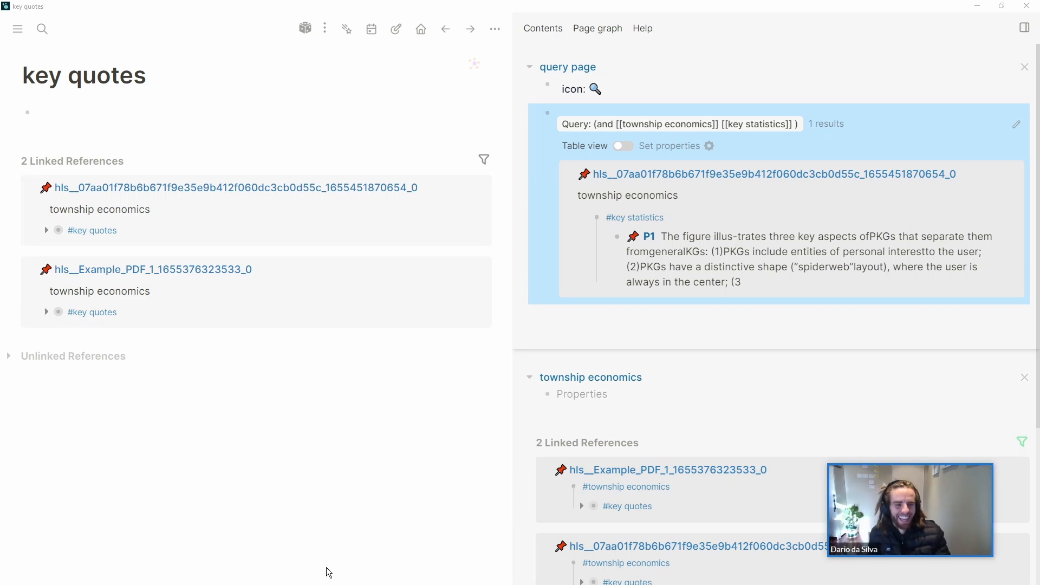
Switch to Excalidraw, maximise its window, and open the Research workflow scene from the LM Workflows & Systems collection
drag(383, 584, 372, 174)
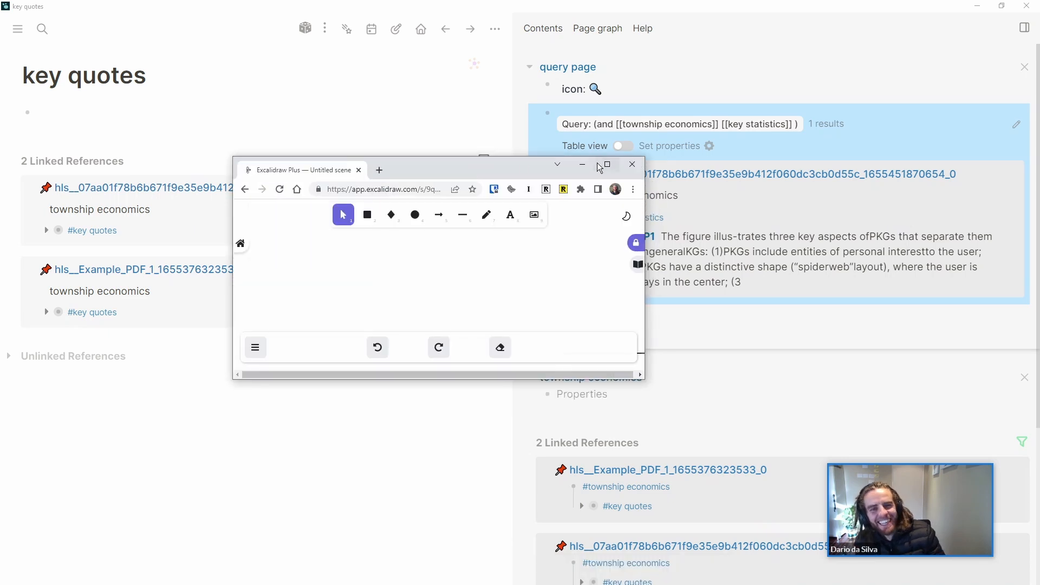
click(608, 165)
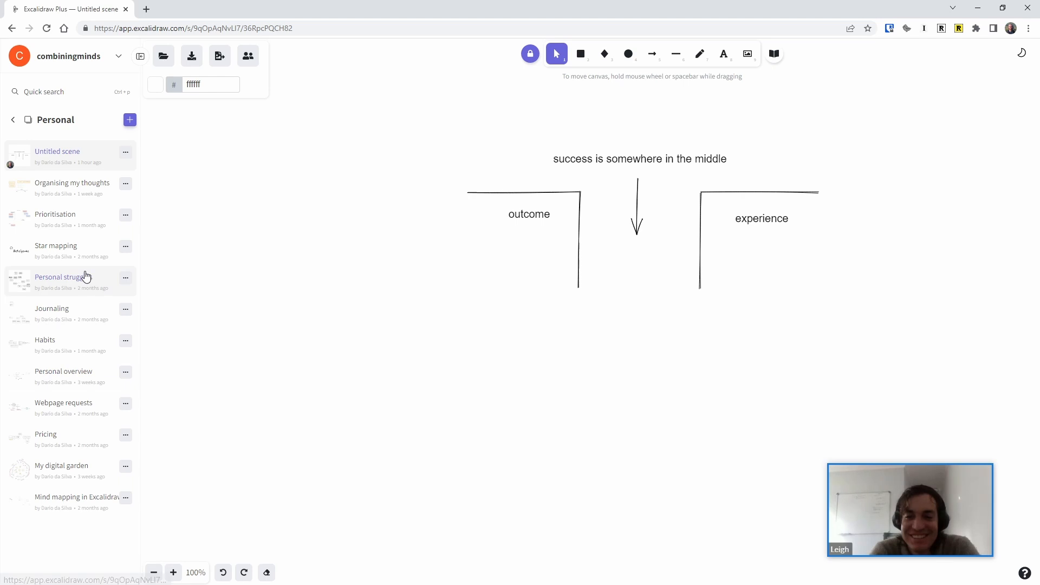
click(13, 121)
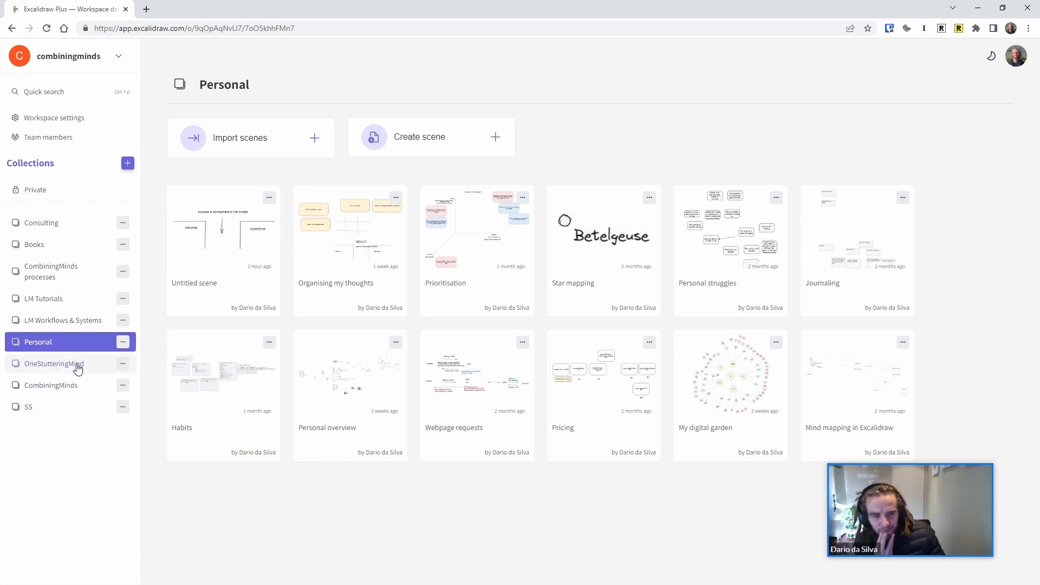
click(65, 320)
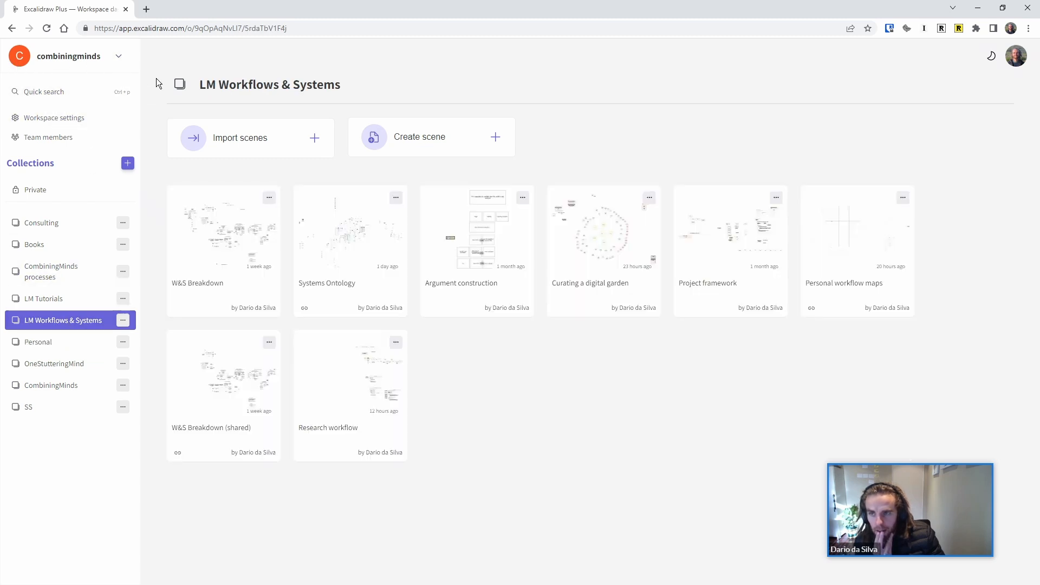
click(356, 380)
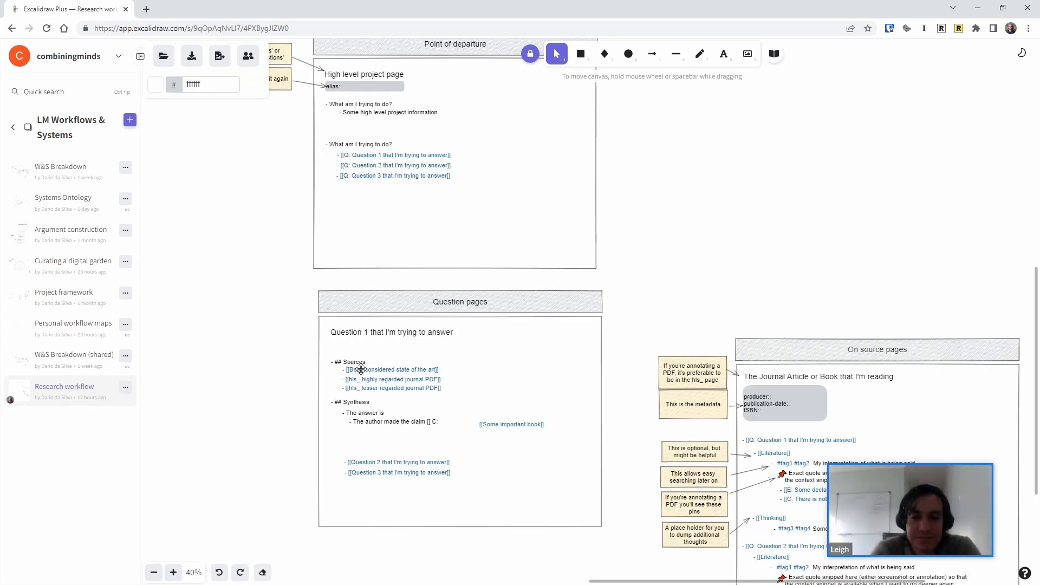
Examine the page templates and follow the research workflow diagram from questions through sources, context snippets and observations to syntheses
scroll(341, 362, down, 3)
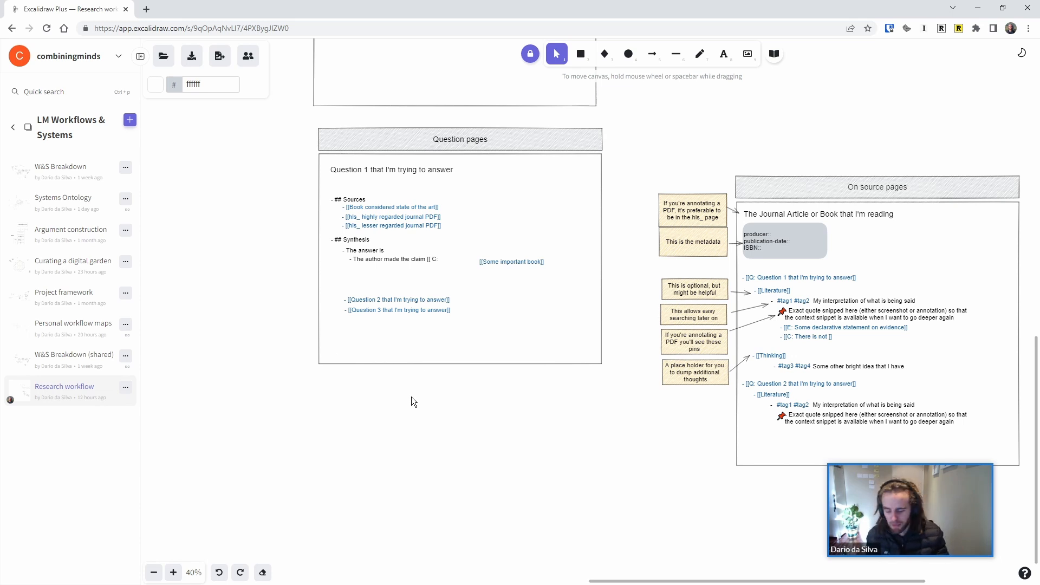
scroll(347, 427, down, 5)
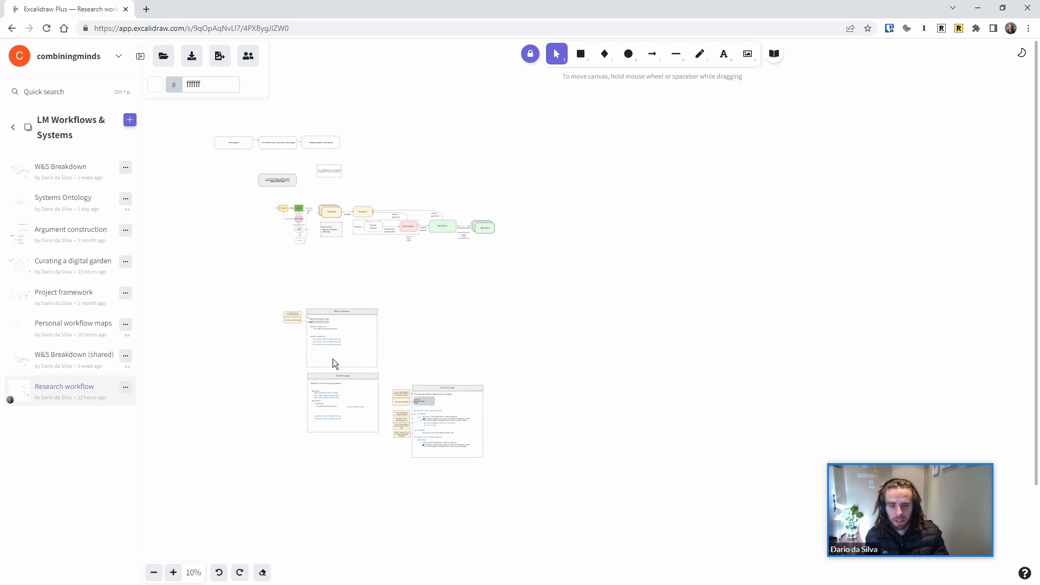
scroll(305, 349, up, 3)
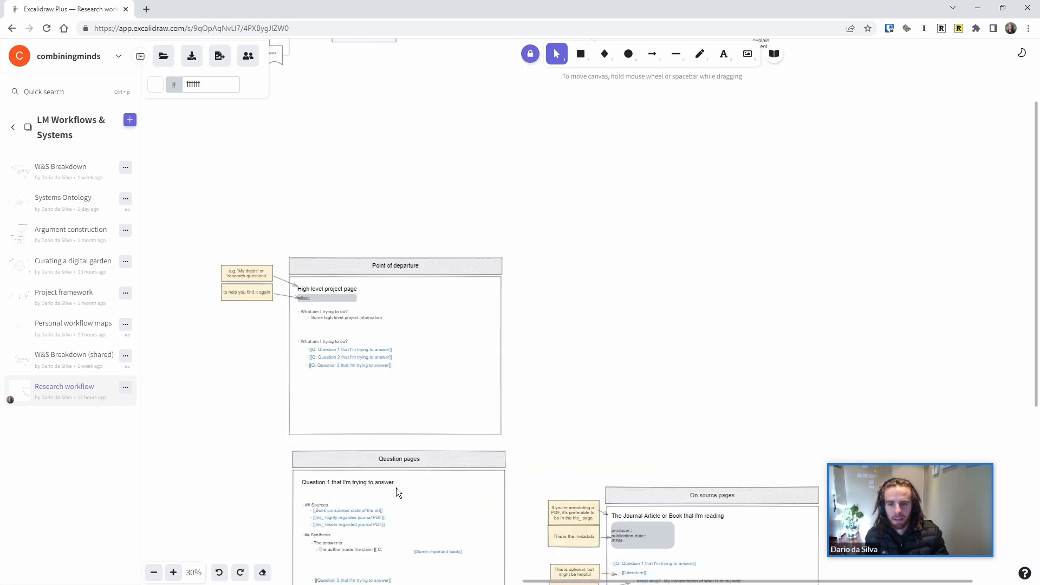
scroll(347, 240, up, 5)
scroll(353, 323, up, 2)
scroll(353, 323, up, 3)
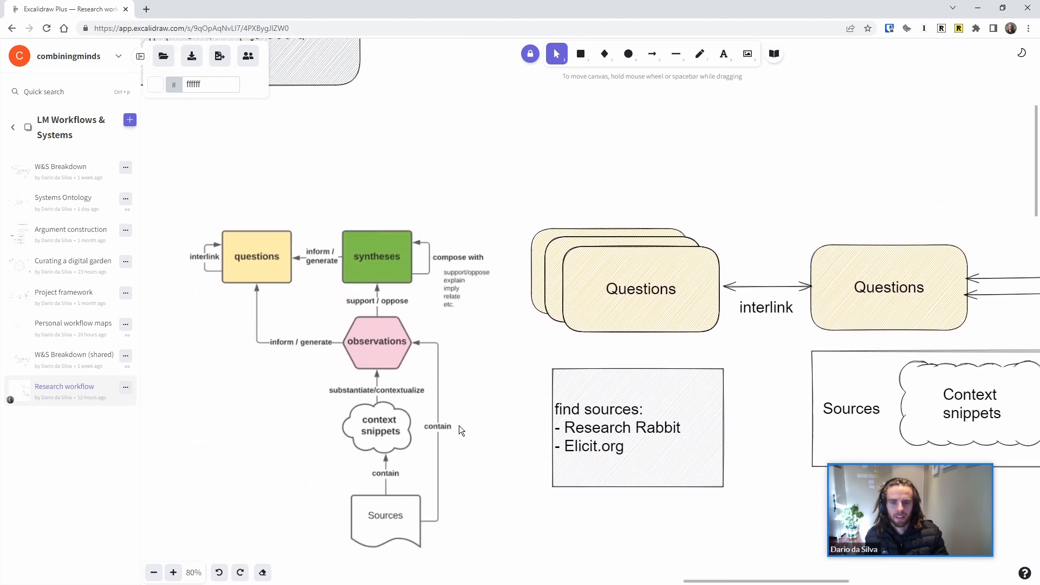
scroll(459, 425, down, 2)
scroll(482, 437, right, 2)
scroll(515, 445, down, 1)
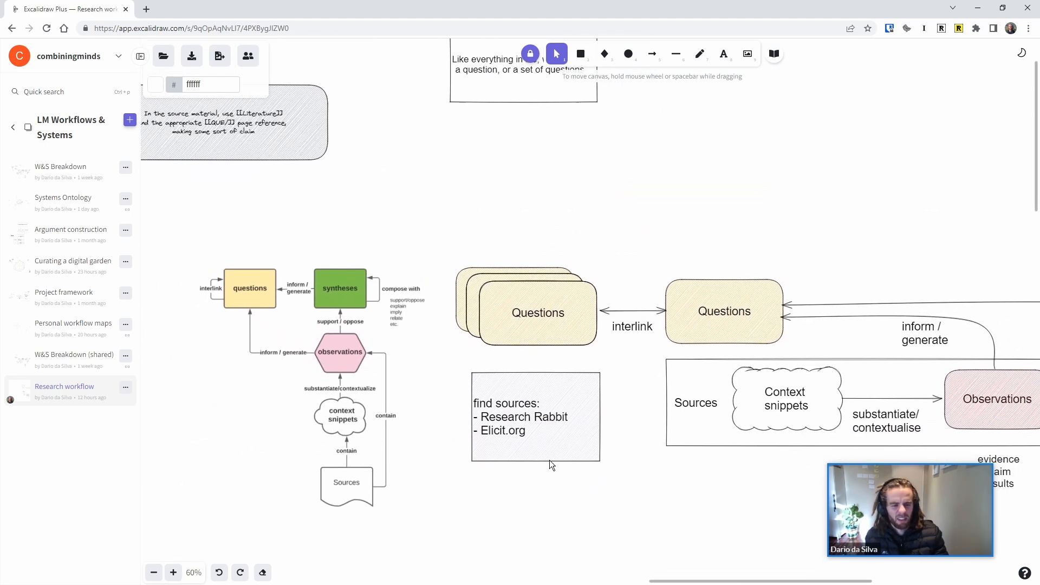
scroll(547, 457, up, 1)
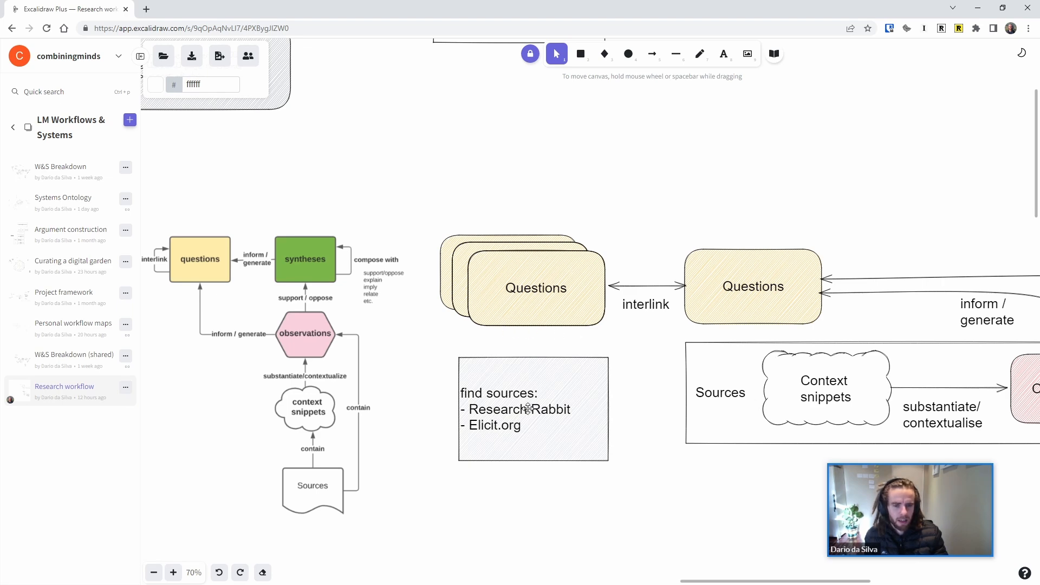
drag(670, 496, 399, 478)
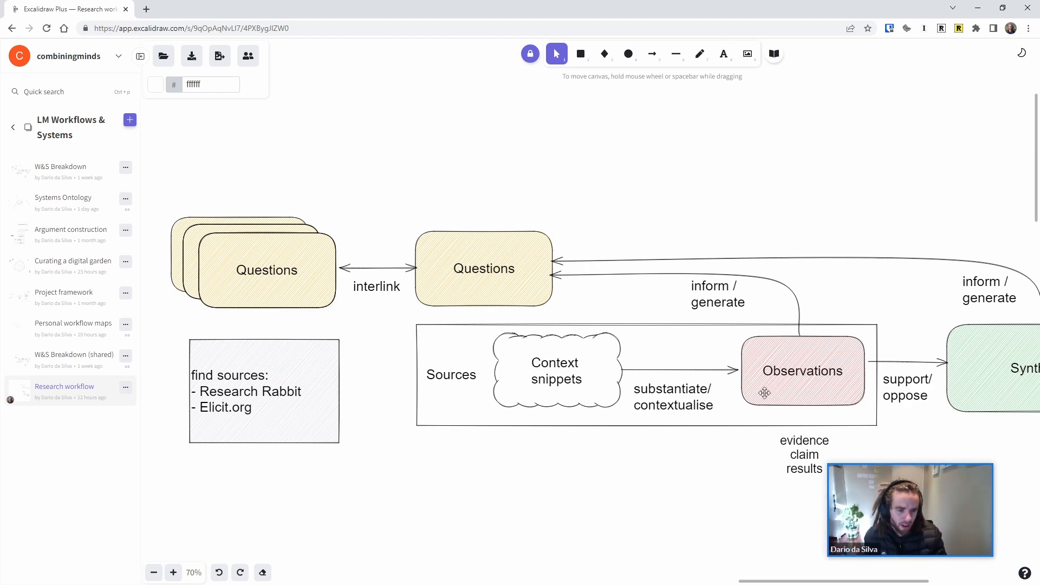
drag(754, 499, 709, 477)
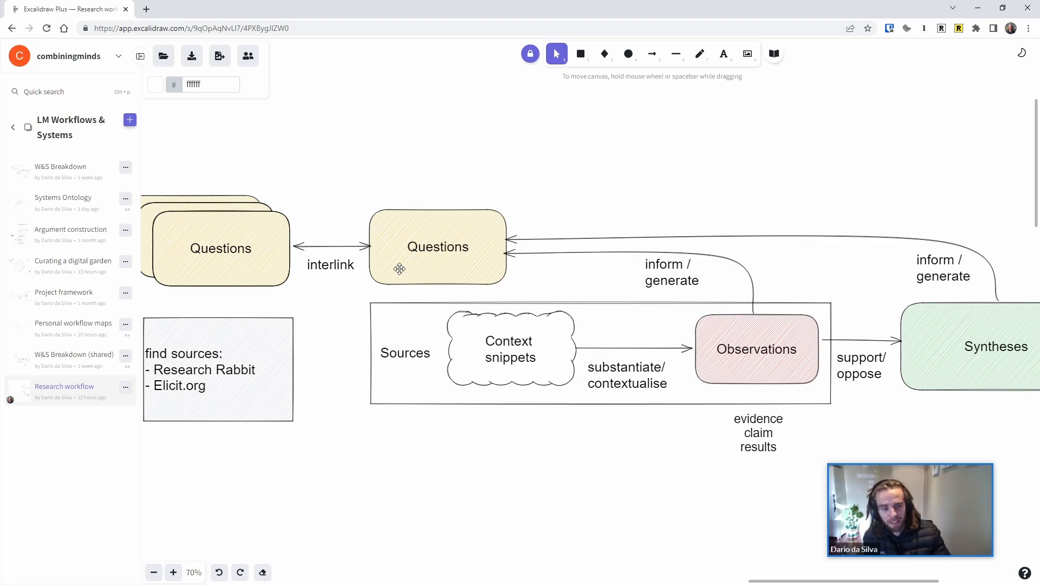
drag(699, 487, 517, 484)
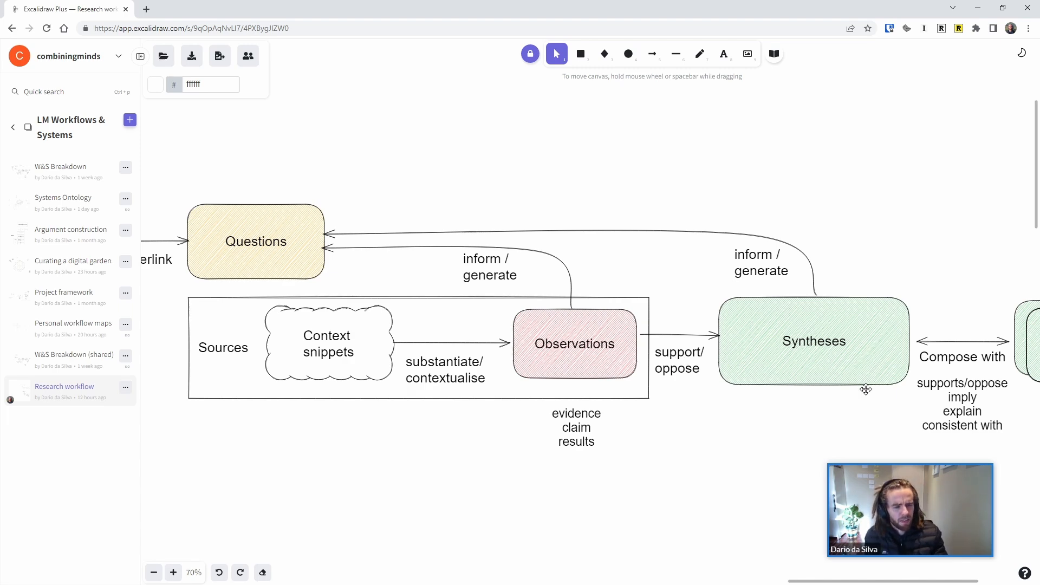
drag(862, 407, 720, 383)
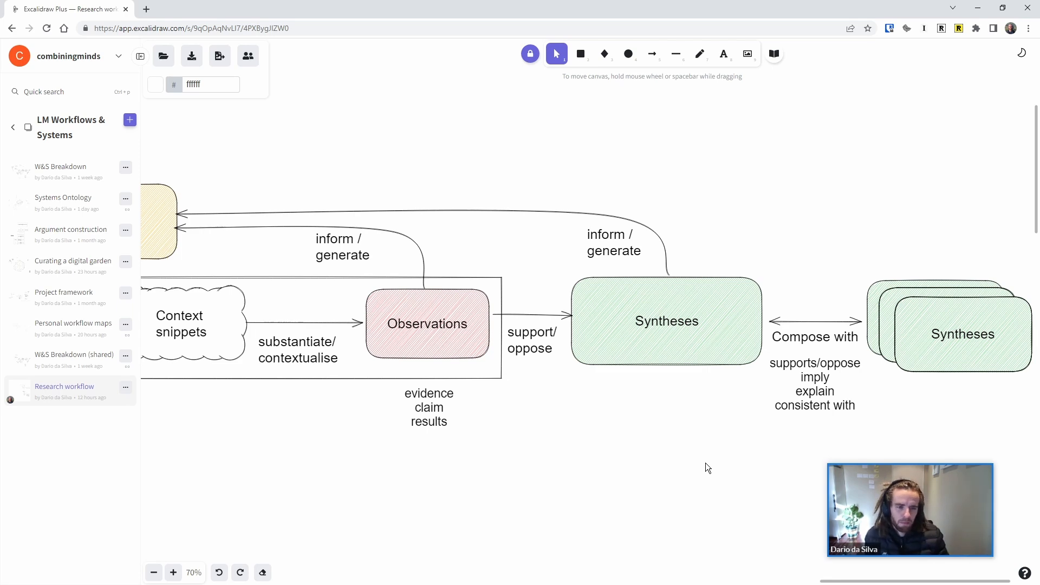
Examine the Point of departure and Question pages templates, including the project questions, Sources and Synthesis outlines
scroll(706, 463, down, 4)
drag(678, 505, 731, 218)
scroll(620, 339, down, 1)
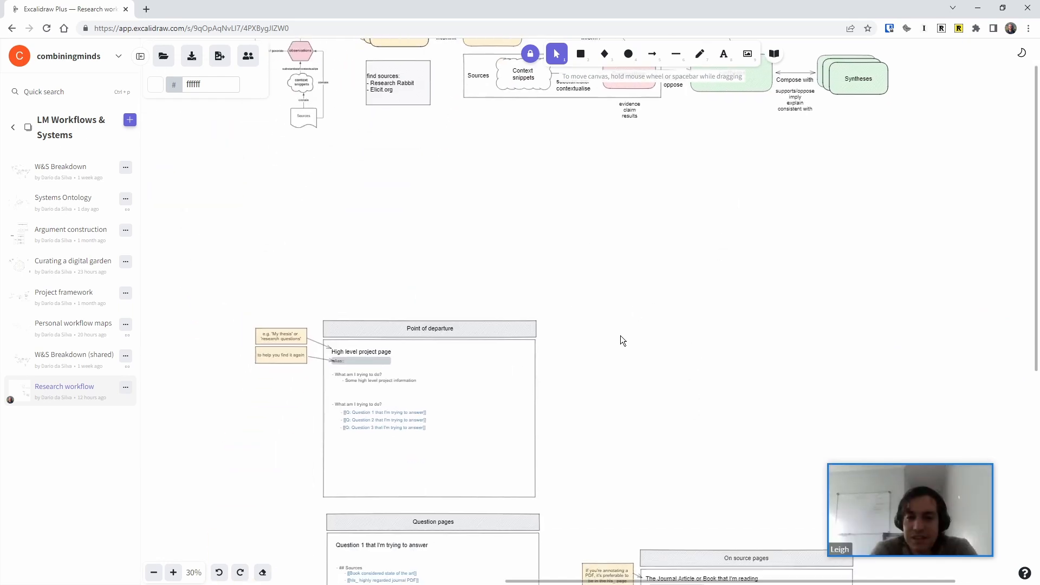
scroll(612, 336, down, 2)
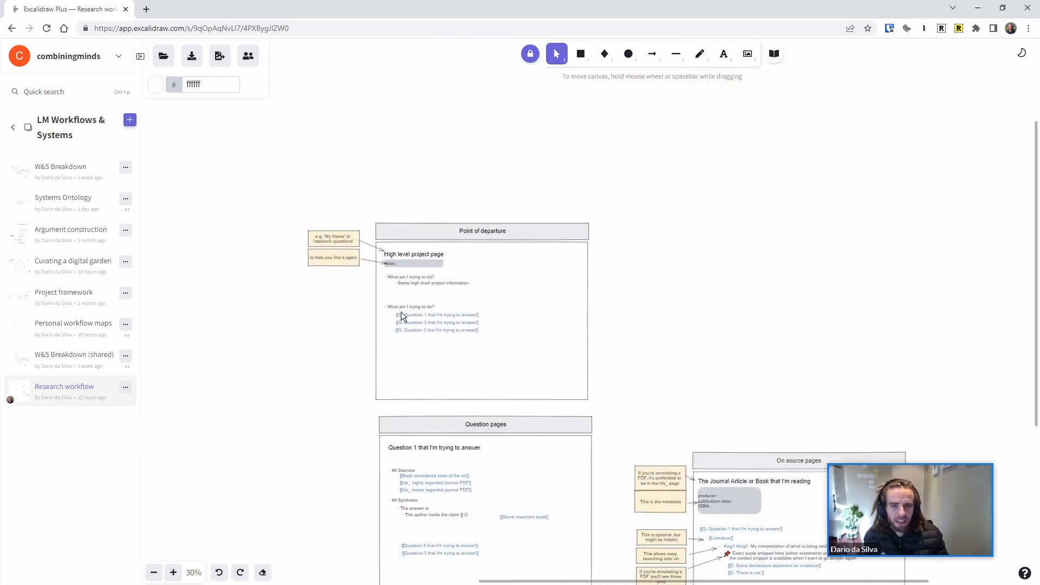
scroll(400, 314, up, 2)
scroll(395, 301, up, 1)
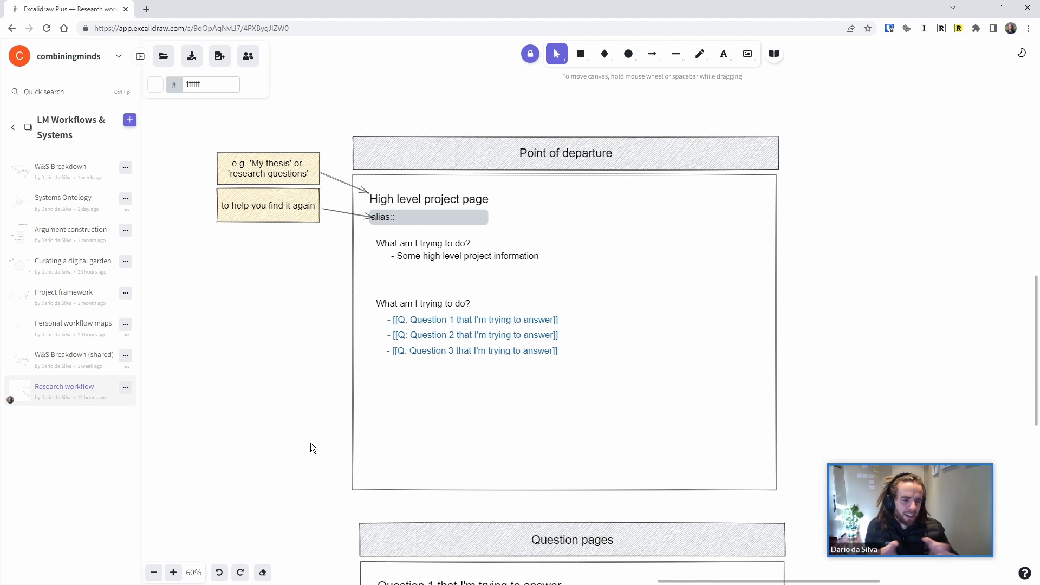
mouse_move(310, 448)
mouse_down()
mouse_move(308, 361)
mouse_move(273, 289)
mouse_move(258, 221)
mouse_move(266, 170)
mouse_up()
drag(265, 431, 242, 318)
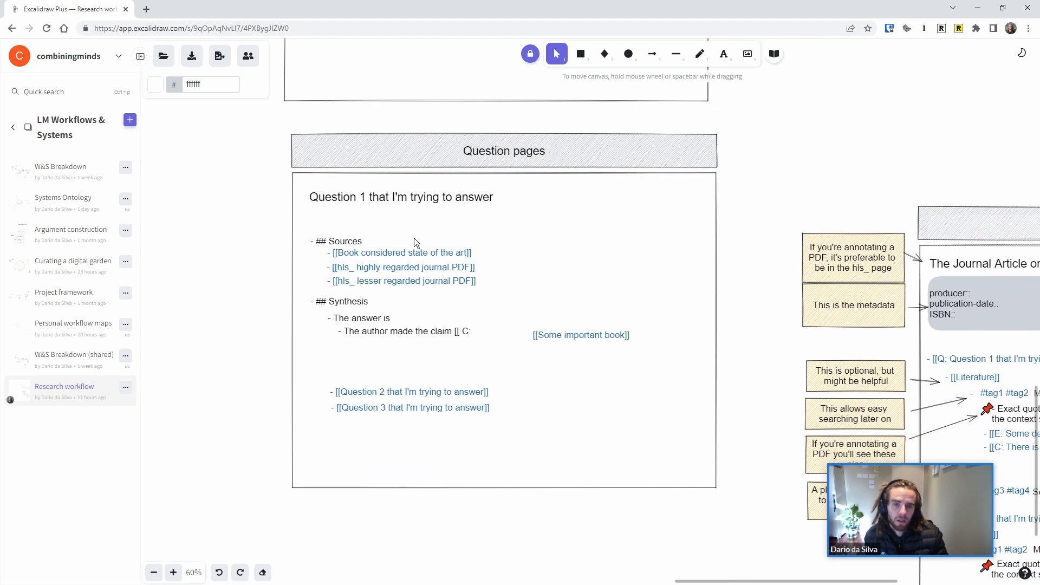
scroll(359, 312, up, 2)
scroll(353, 275, up, 1)
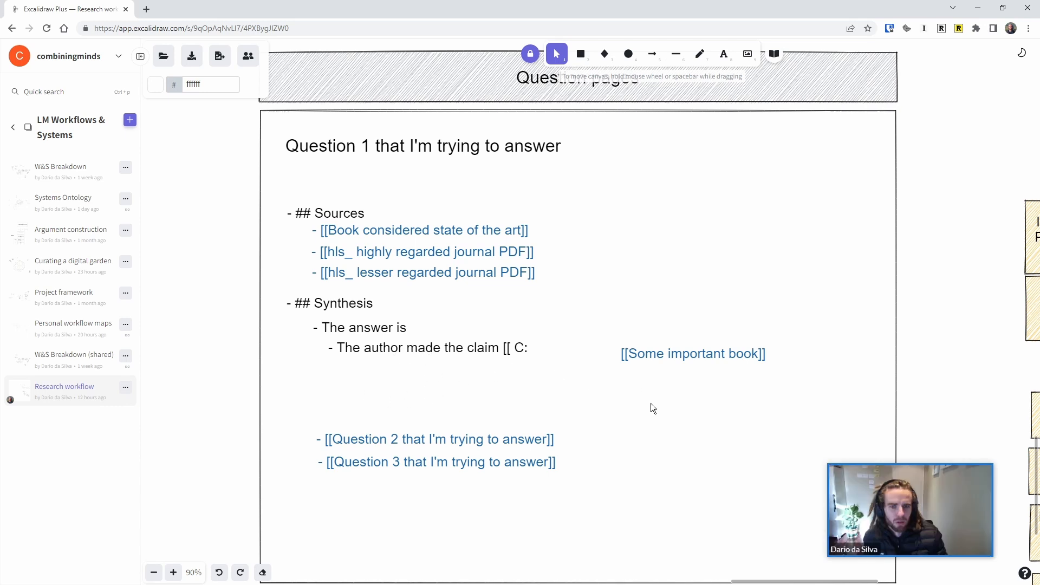
Examine the On source pages template, from its metadata to the question, Literature, tag, quote snippet and Thinking blocks
scroll(315, 356, down, 2)
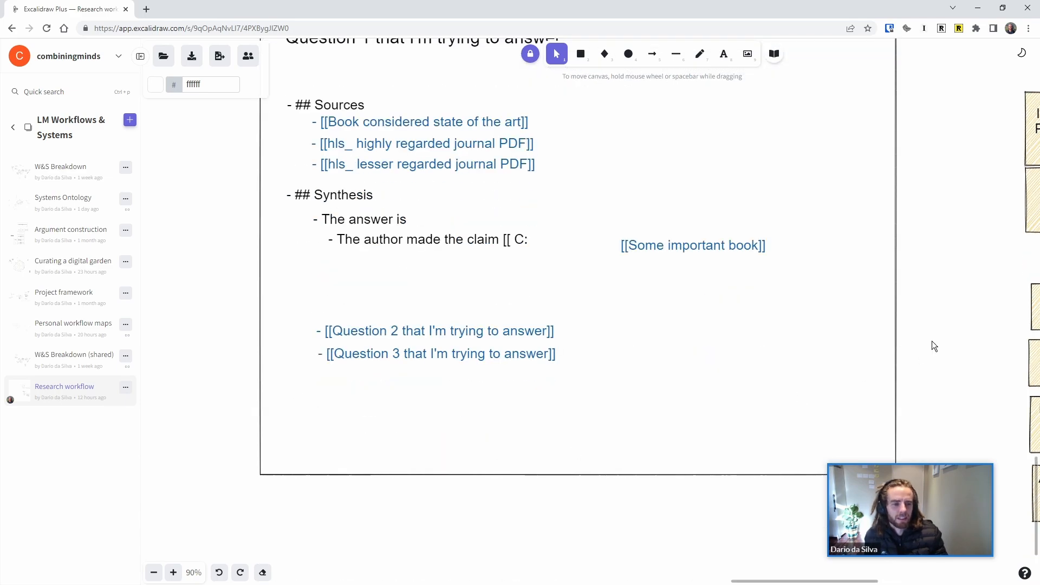
scroll(766, 371, right, 10)
scroll(369, 391, down, 2)
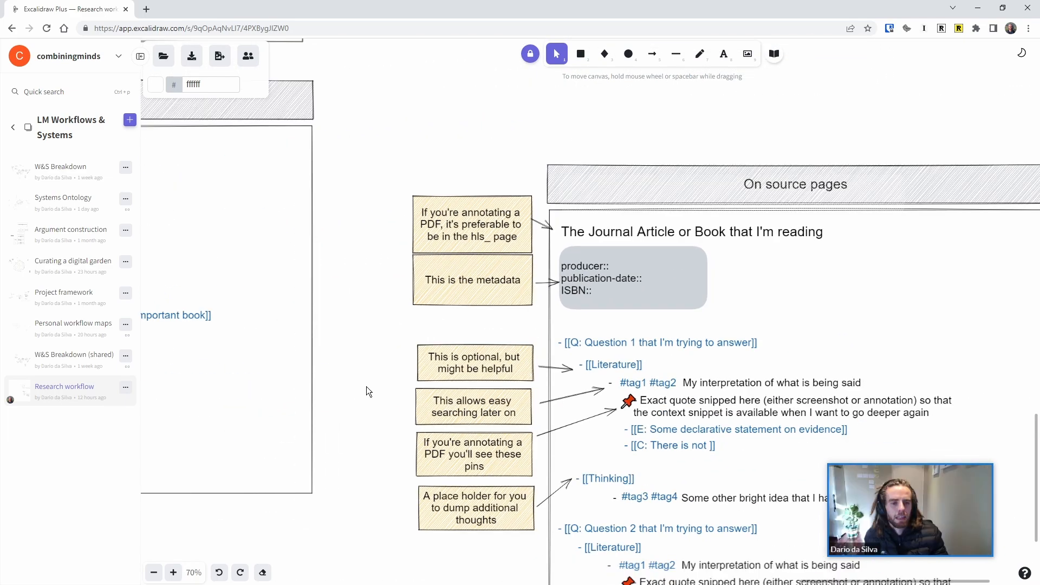
scroll(325, 353, right, 5)
scroll(325, 352, down, 2)
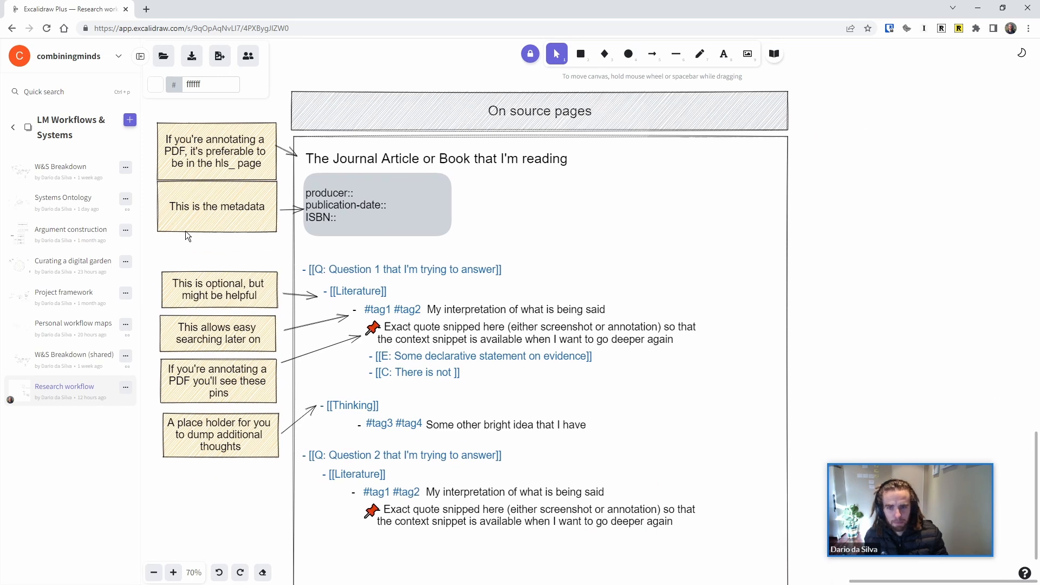
scroll(216, 227, up, 3)
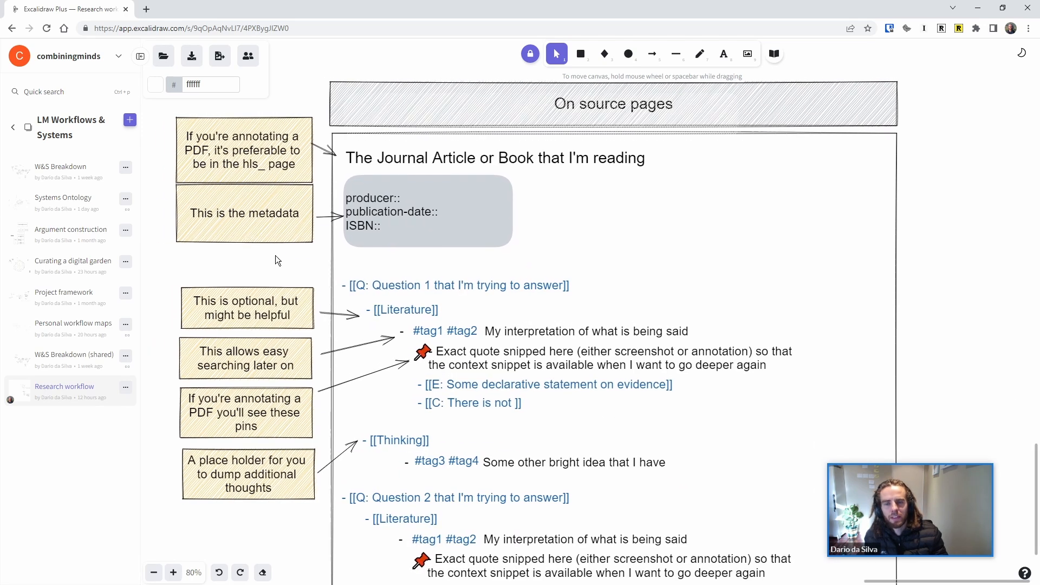
scroll(487, 367, down, 3)
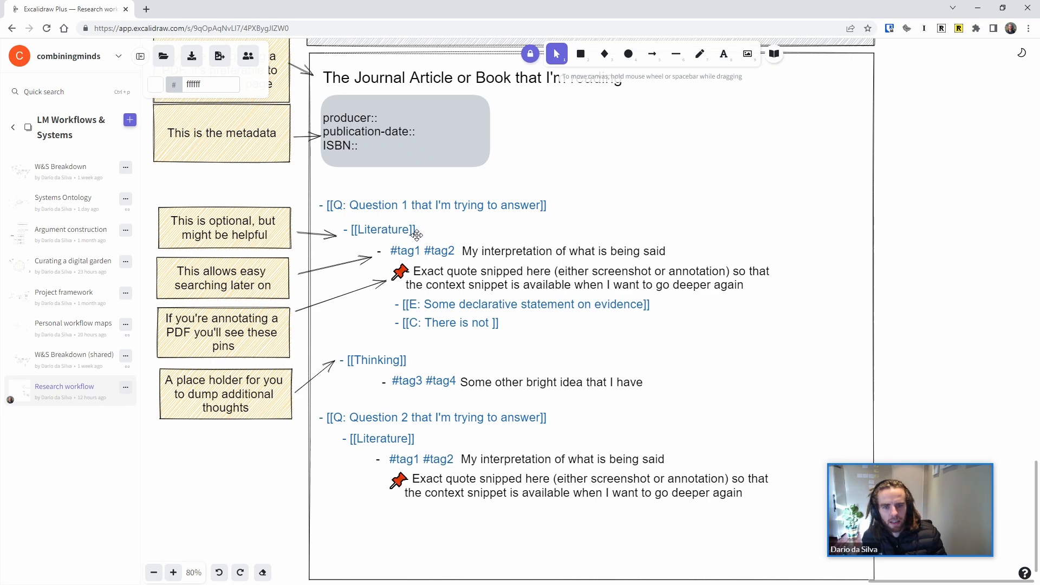
key(ctrl)
key(ctrl)
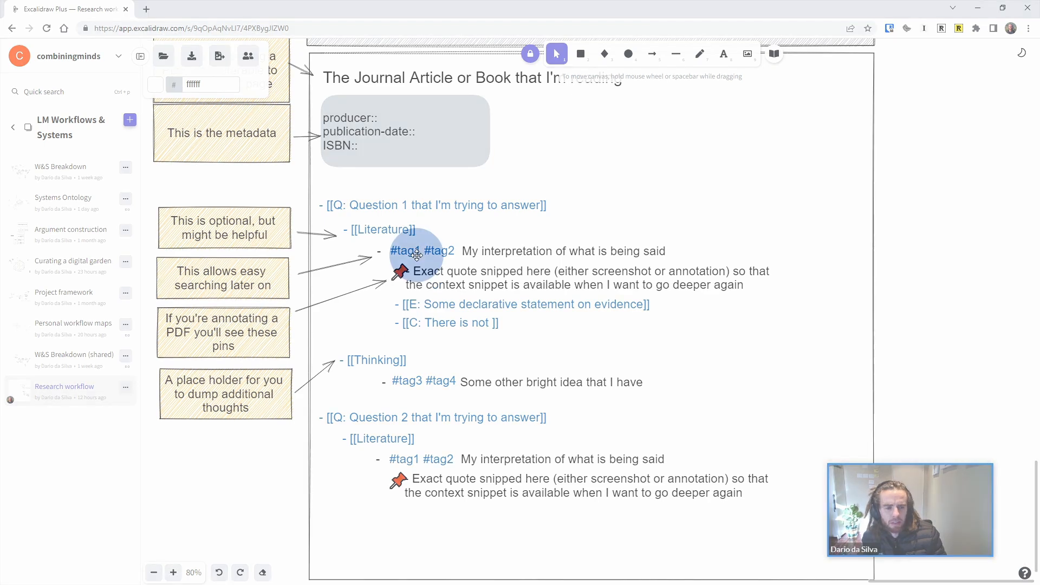
key(ctrl)
click(690, 206)
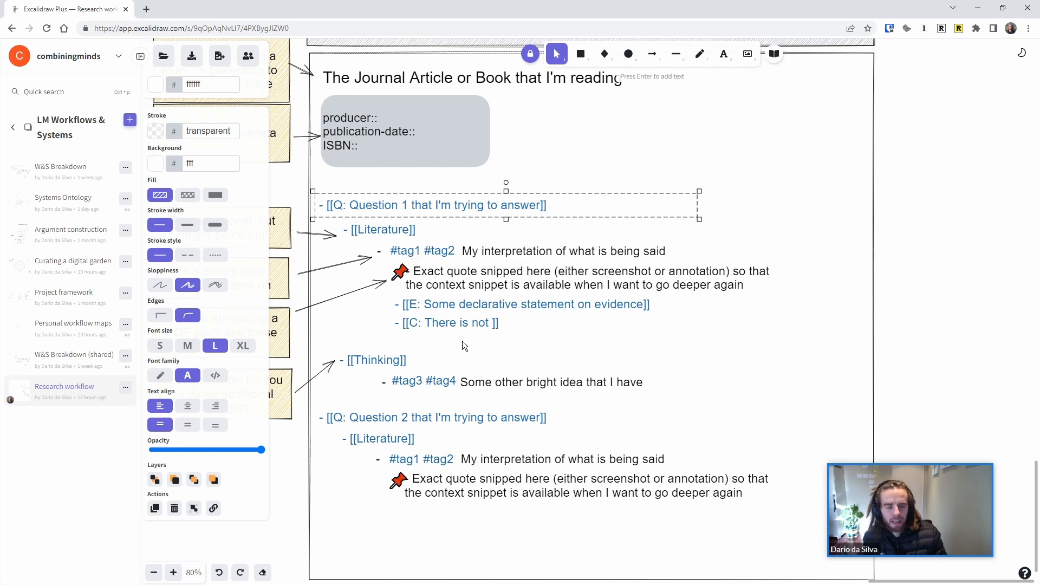
ctrl+scroll(465, 344, down, 3)
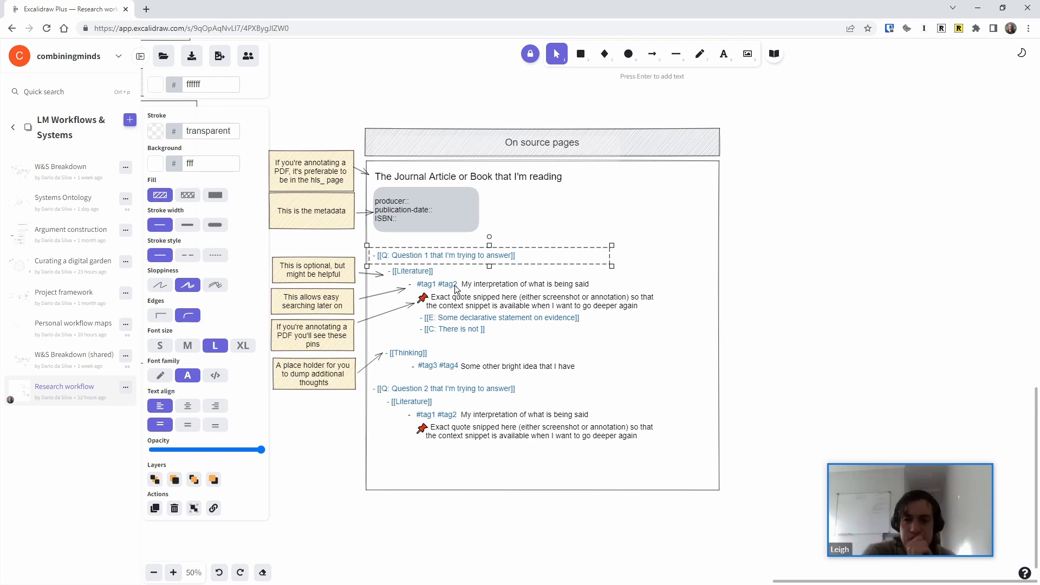
ctrl+scroll(438, 300, up, 1)
drag(360, 426, 384, 424)
Switch to Logseq and go back through the visited pages to the Township economy video page
key(alt+Tab)
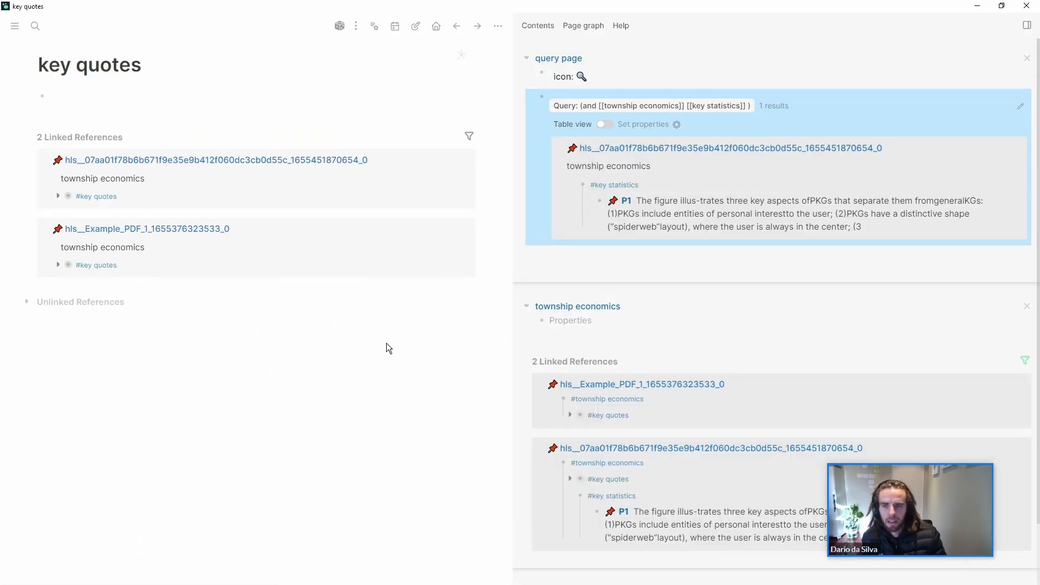
click(499, 192)
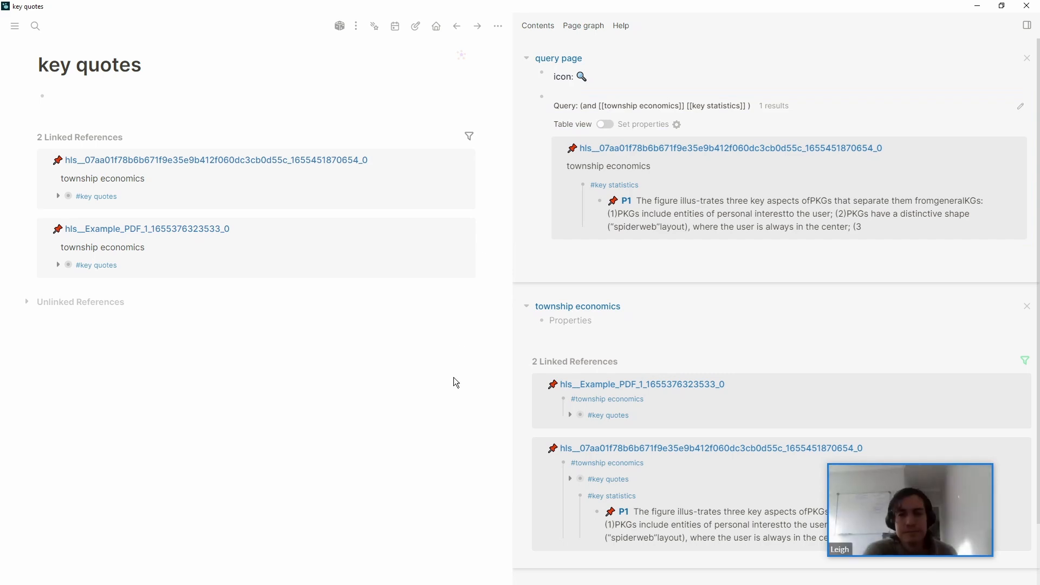
key(ctrl+plus)
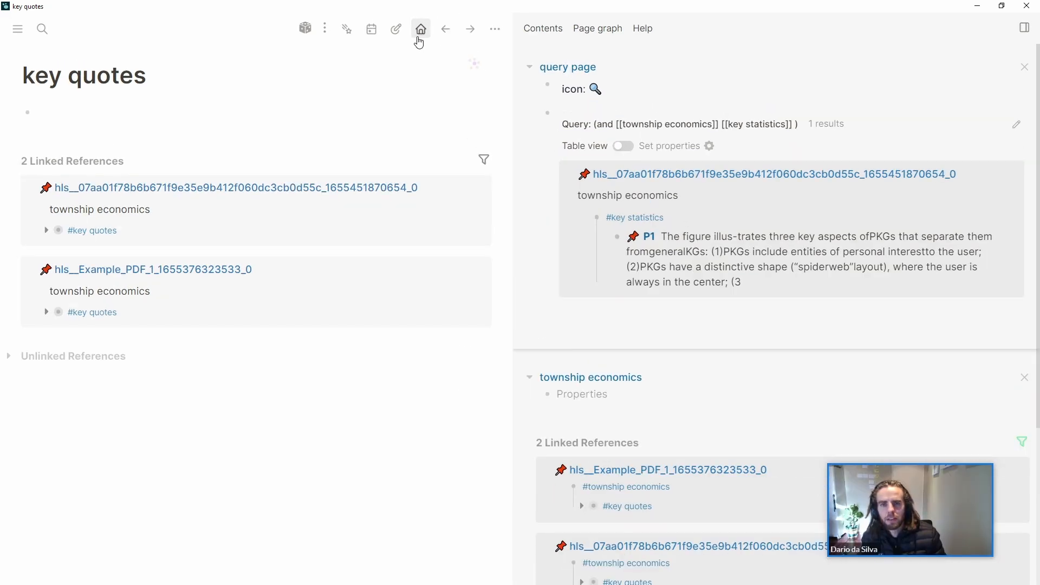
click(446, 38)
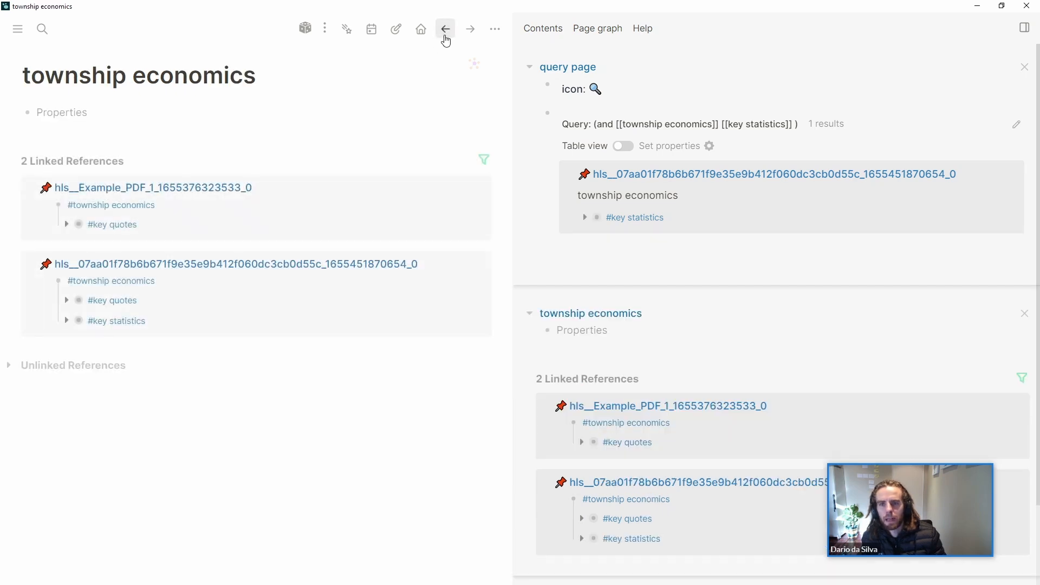
click(446, 38)
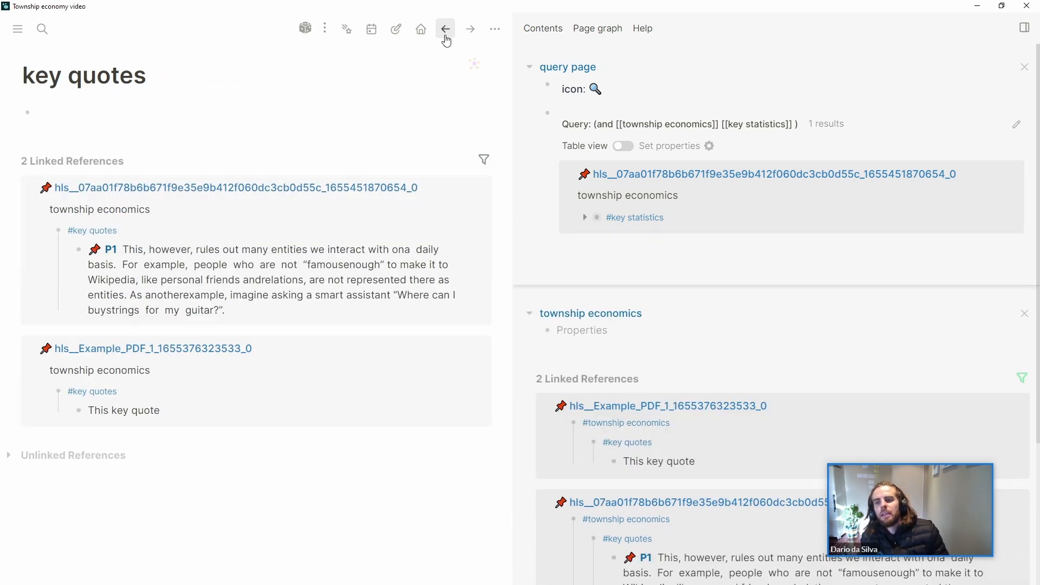
click(446, 38)
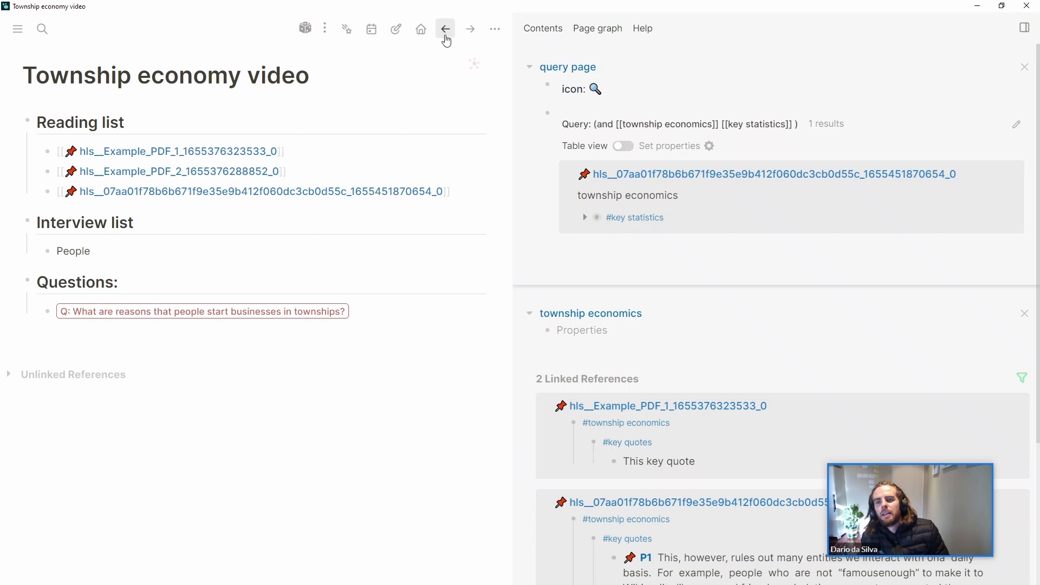
Open the question about reasons people start businesses in townships in the sidebar and add second-level headings Sources and Syntheses
shift+click(113, 314)
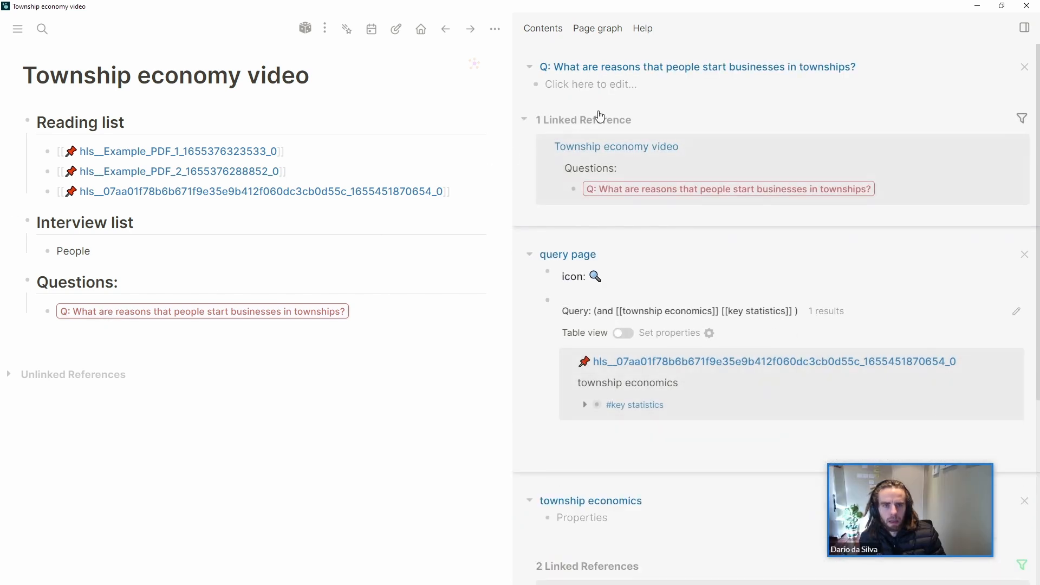
click(613, 91)
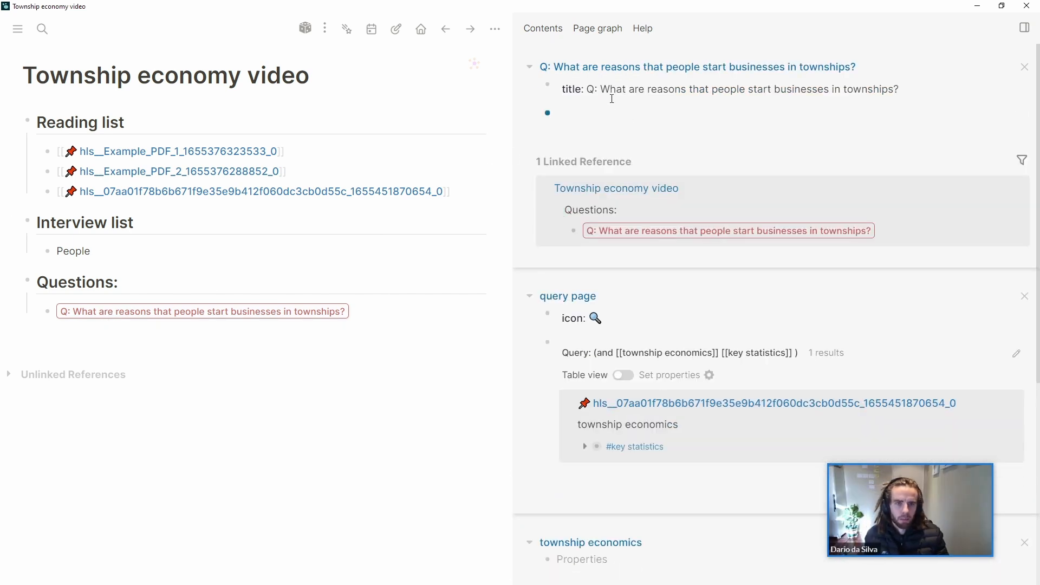
text(## S)
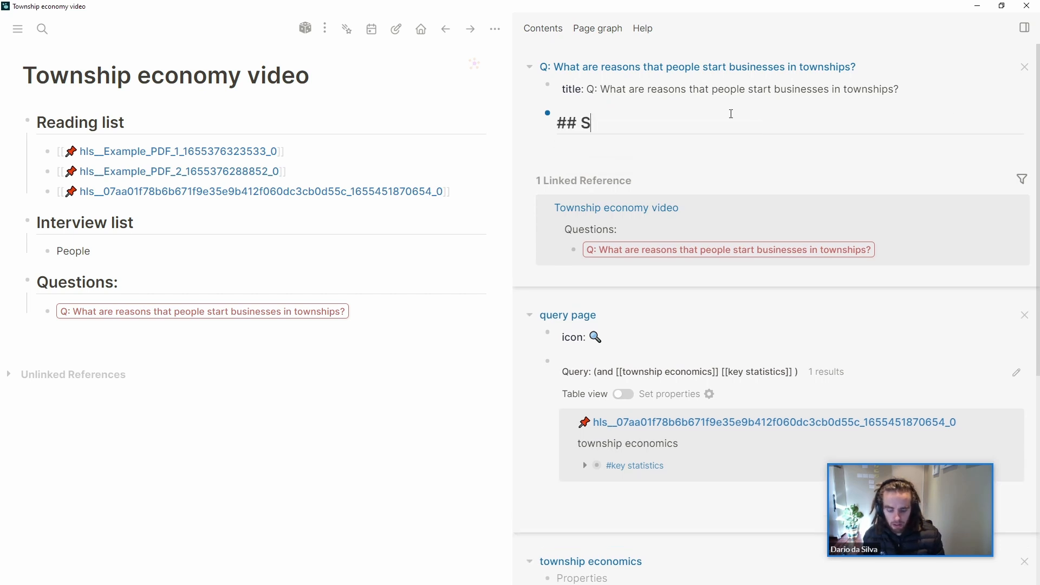
text(ources)
key(Return)
text(#)
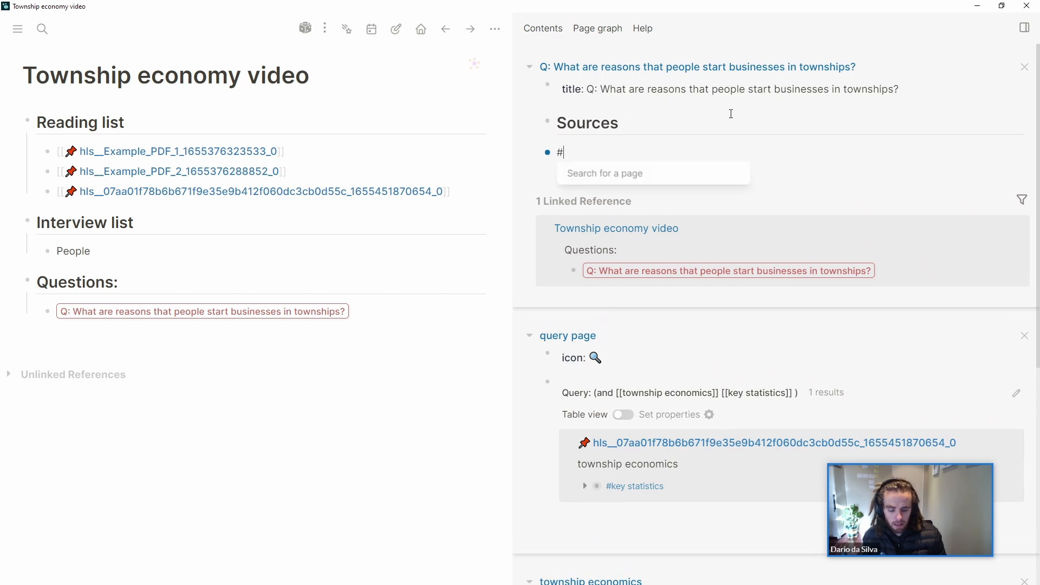
text(# Synthe)
key(BackSpace)
text(theses)
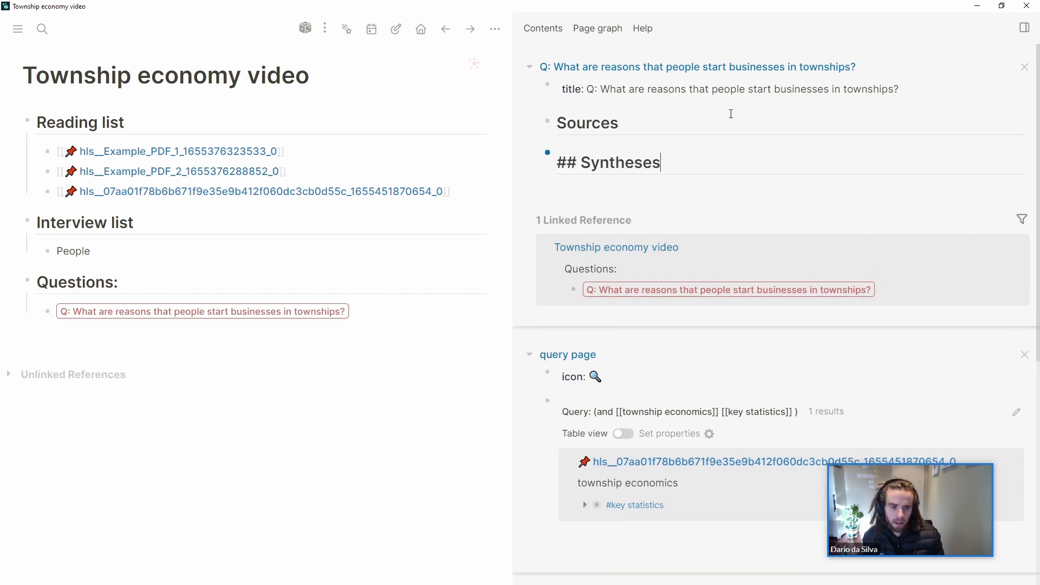
click(356, 552)
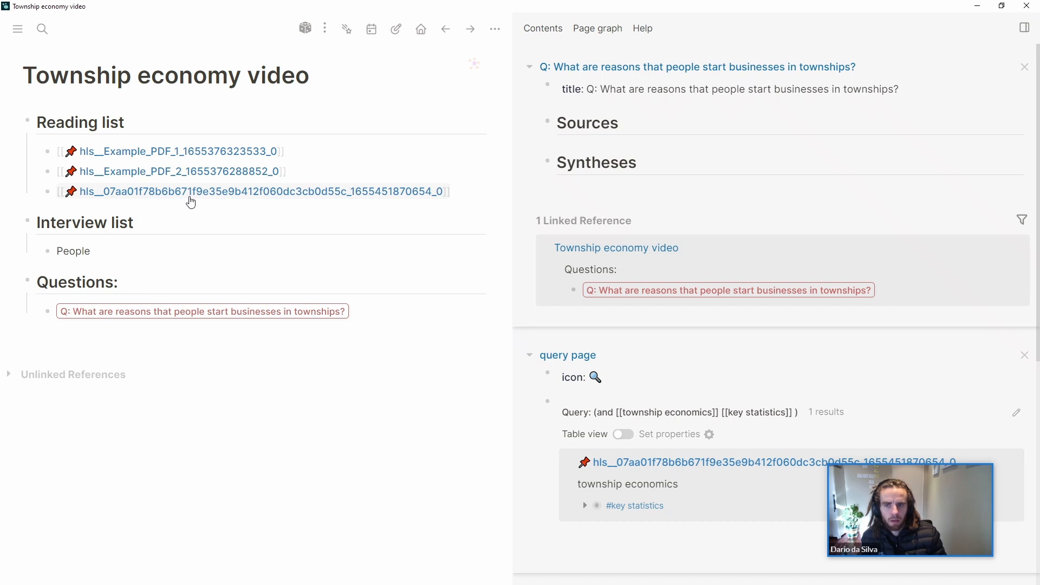
Open the question page in the main view and the query result's hls__07aa01f78b6b source page in the sidebar
click(731, 76)
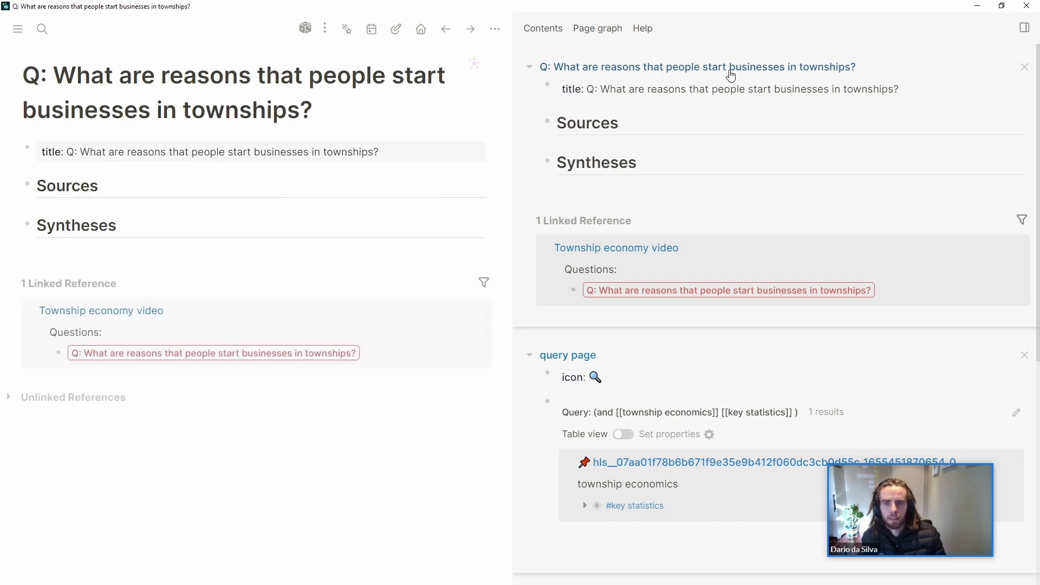
scroll(581, 266, down, 3)
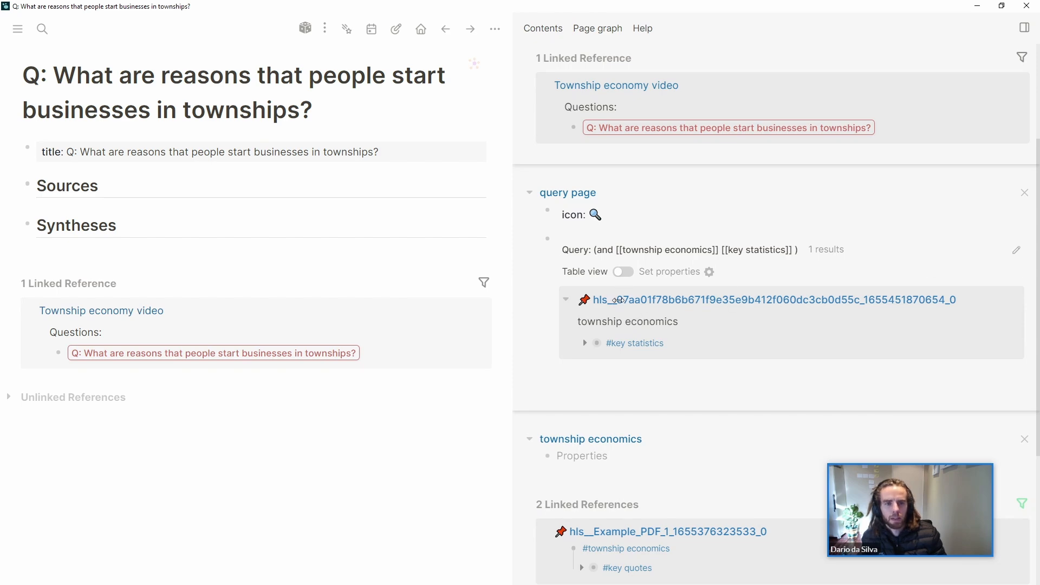
shift+click(619, 300)
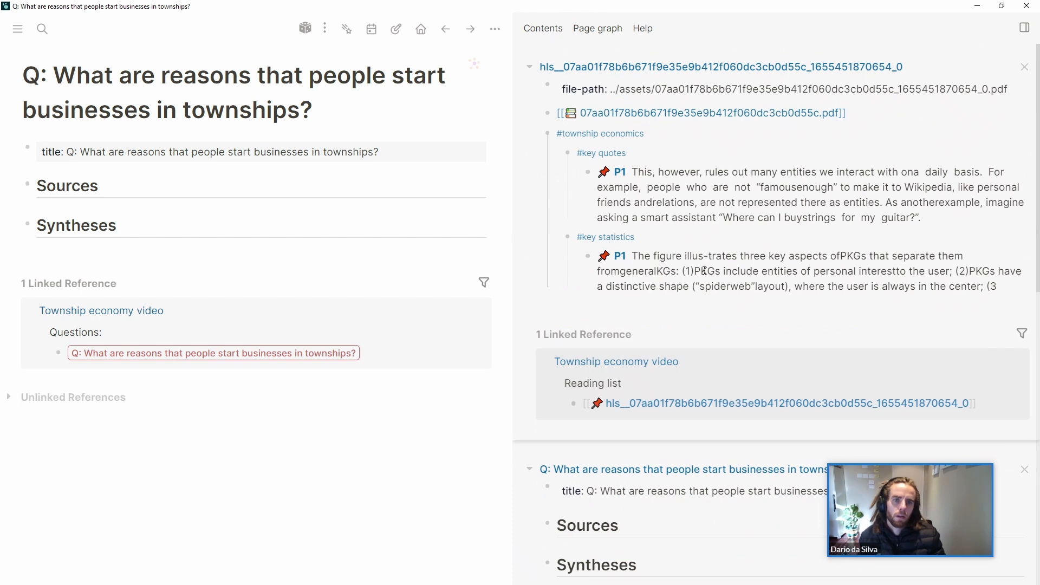
Add a nested block reading "There is observed" under the Syntheses heading of the question page
click(220, 246)
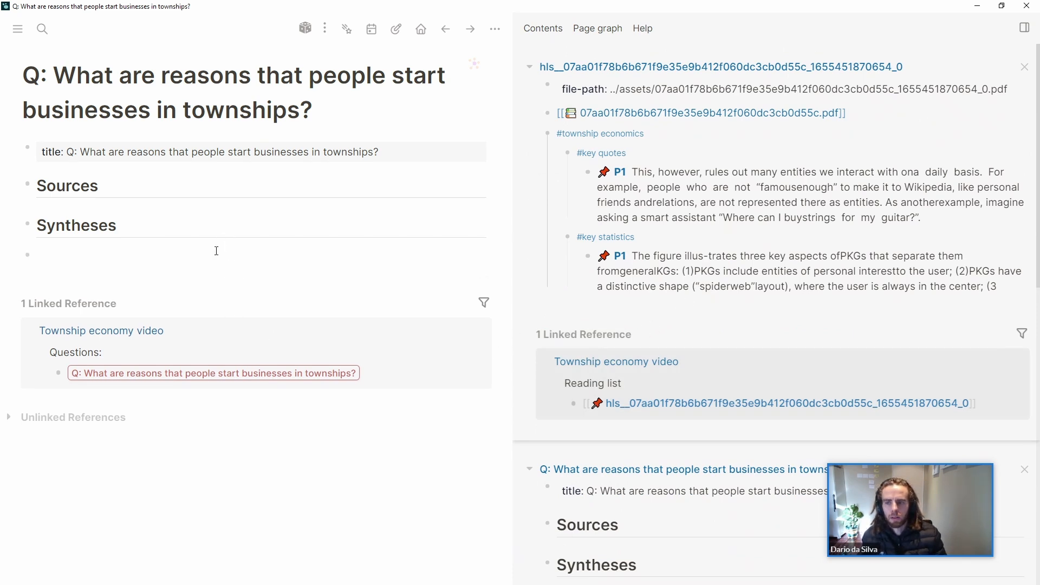
key(Tab)
text(There's)
key(BackSpace)
key(BackSpace)
key(BackSpace)
text(is a)
key(BackSpace)
text(observed)
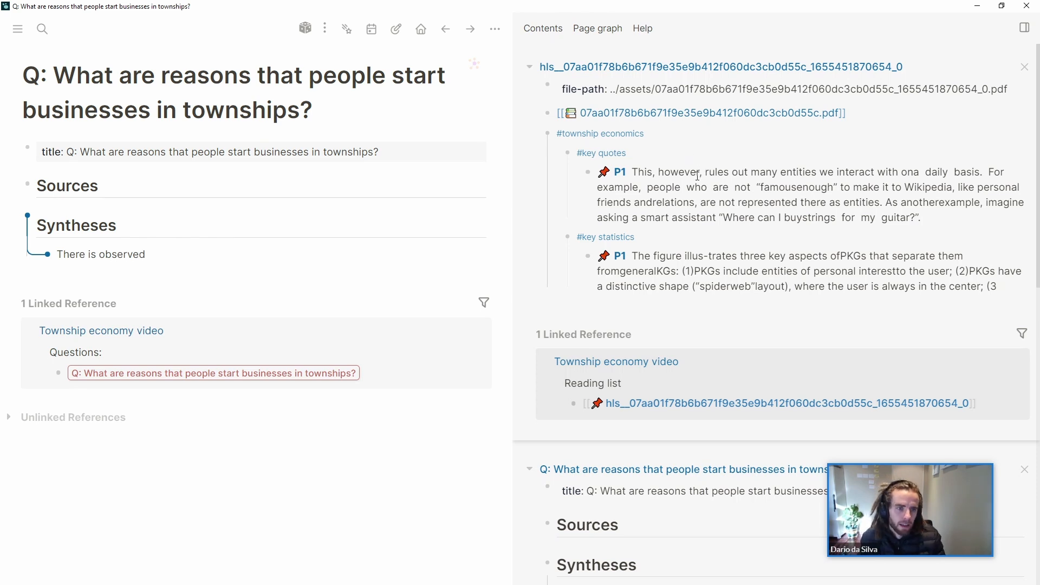
Insert a block reference to the source page's key quotes annotation as a child of "There is observed"
click(698, 175)
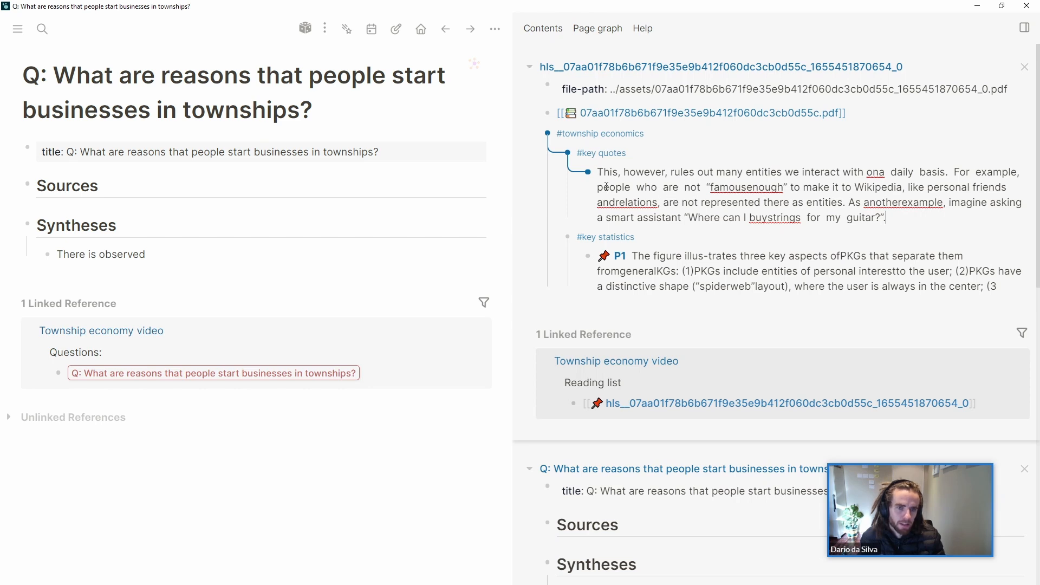
drag(588, 172, 103, 259)
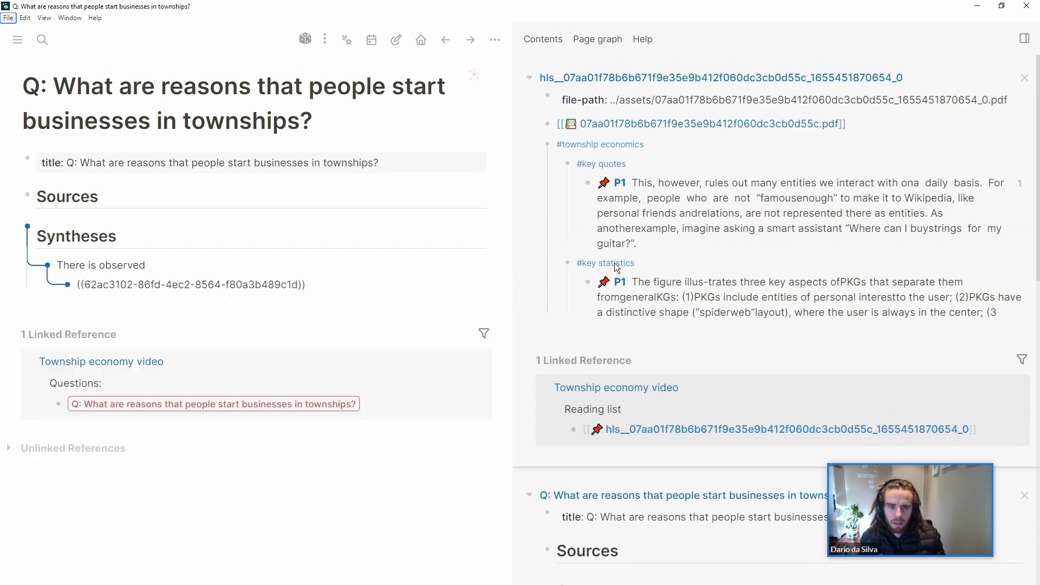
key(ctrl+minus)
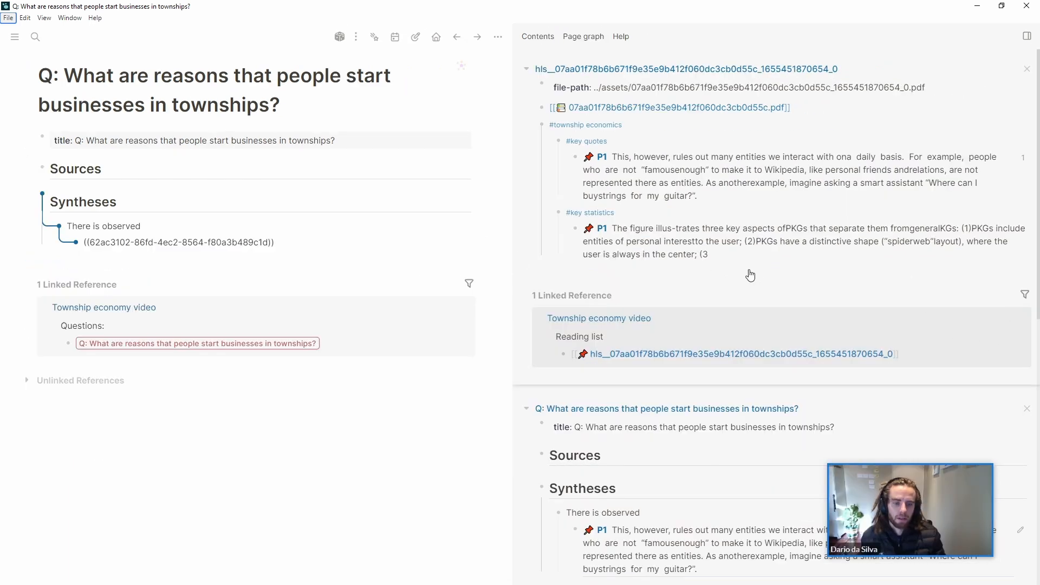
click(425, 438)
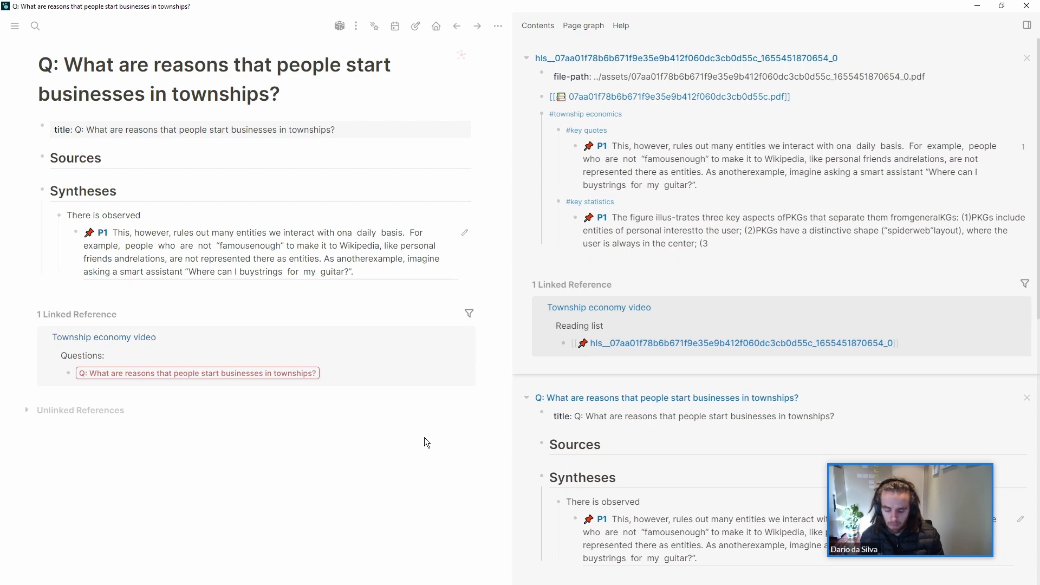
key(ctrl+plus)
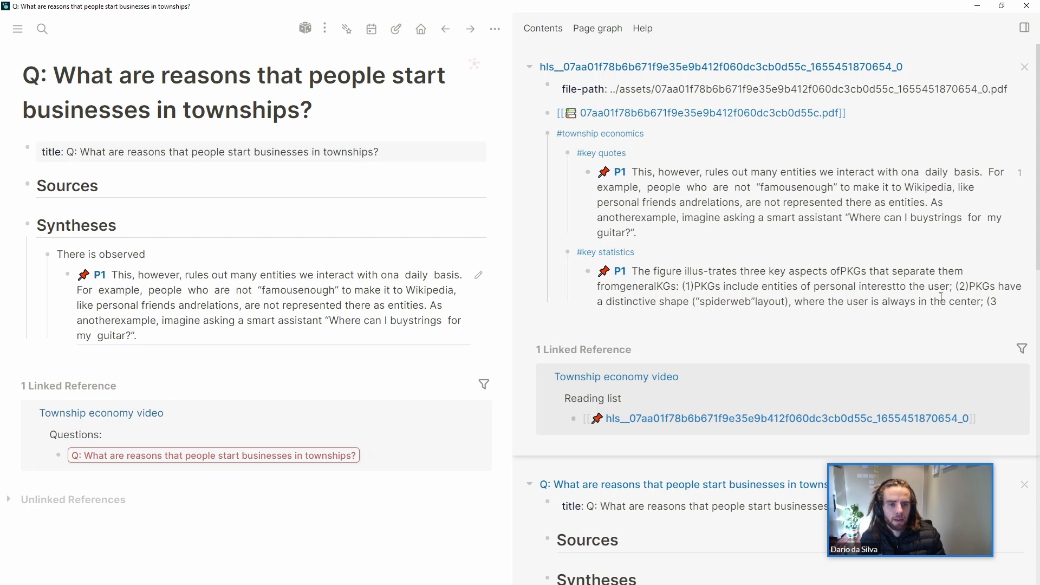
Add a block reading "Started wrting this thing" directly under #township economics on the source page, level with #key statistics
click(996, 309)
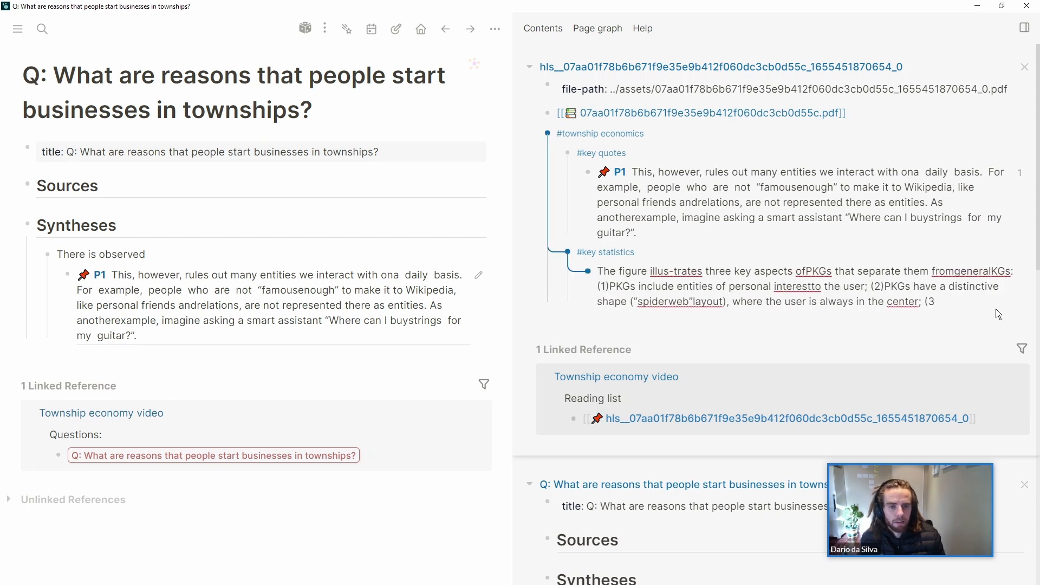
key(Return)
key(shift+Tab)
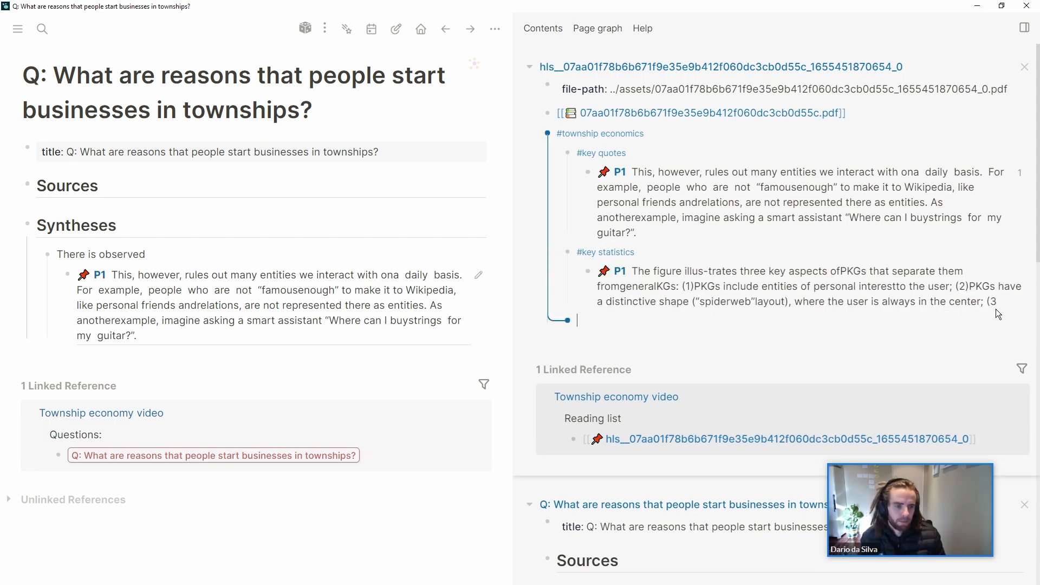
text(#)
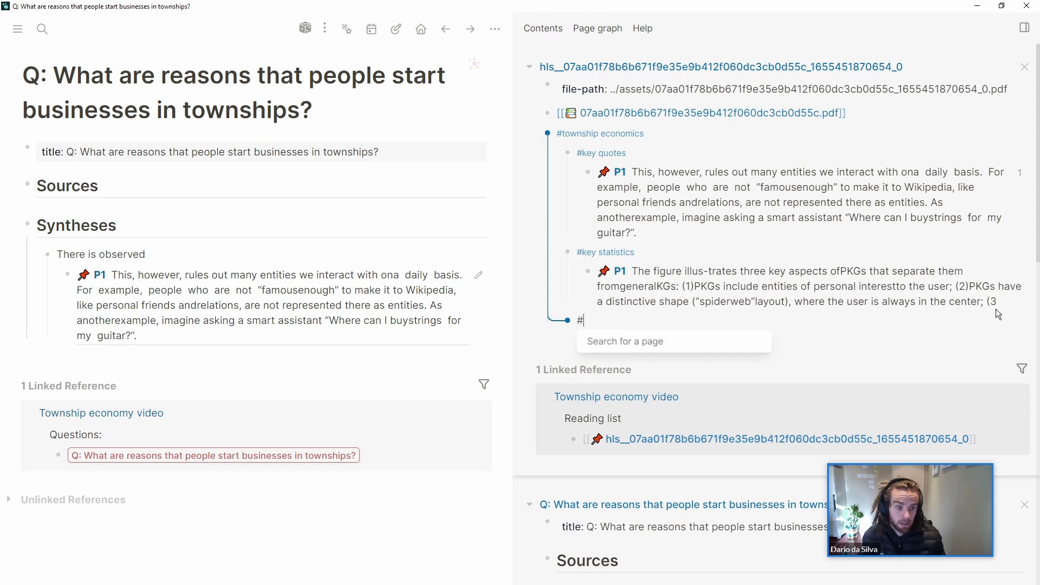
key(BackSpace)
text(Started wrting this thing)
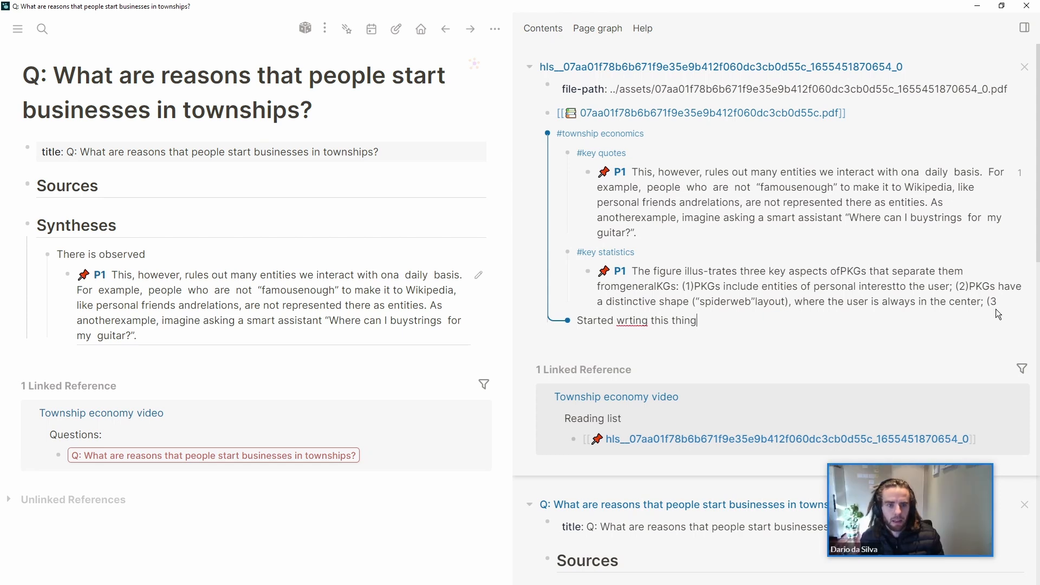
key(Escape)
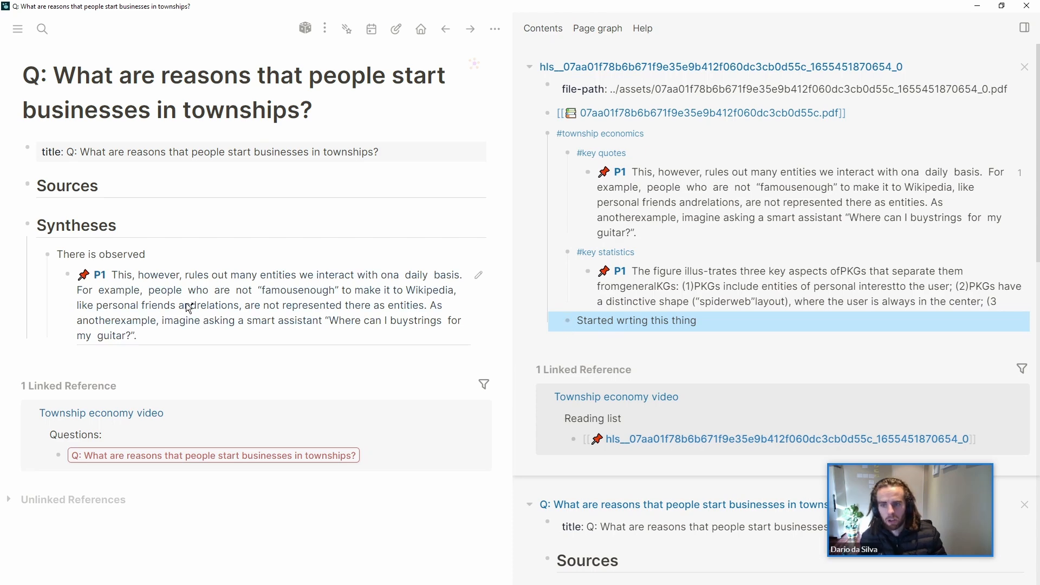
Move only the "Started wrting this thing" block from the source page to Syntheses on the question page, level with "There is observed"
drag(566, 321, 40, 348)
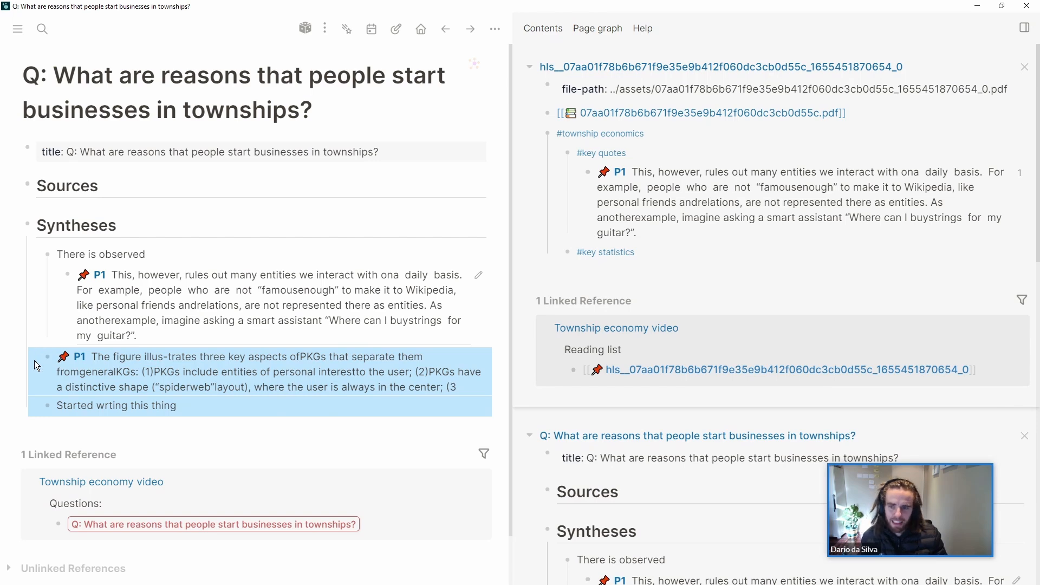
key(ctrl+z)
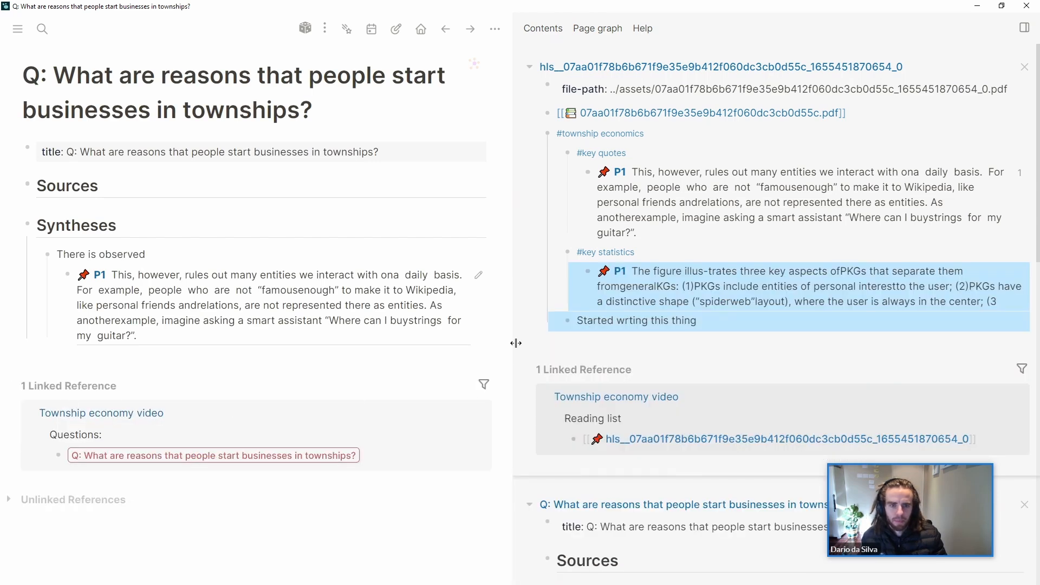
click(591, 339)
drag(567, 320, 76, 356)
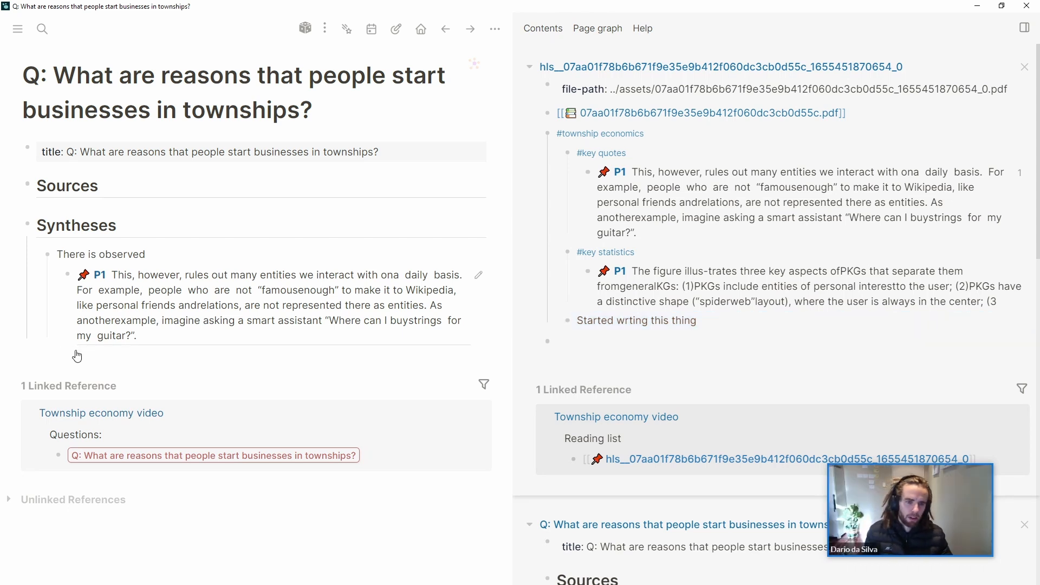
drag(567, 321, 59, 350)
click(275, 360)
key(shift+Tab)
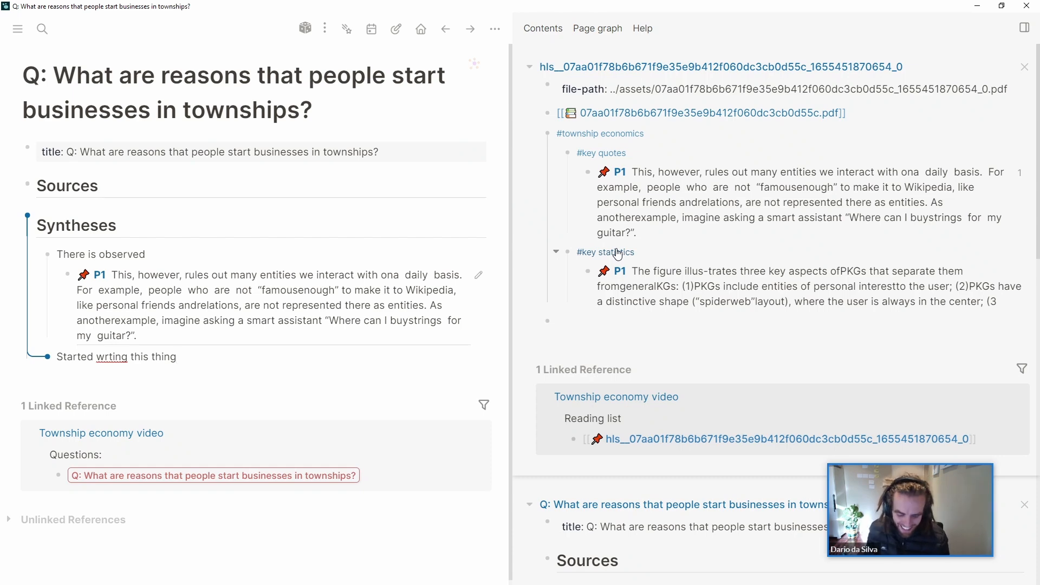
key(Escape)
Find the to/read page by searching for "to/re" and open it in the main view
key(ctrl+k)
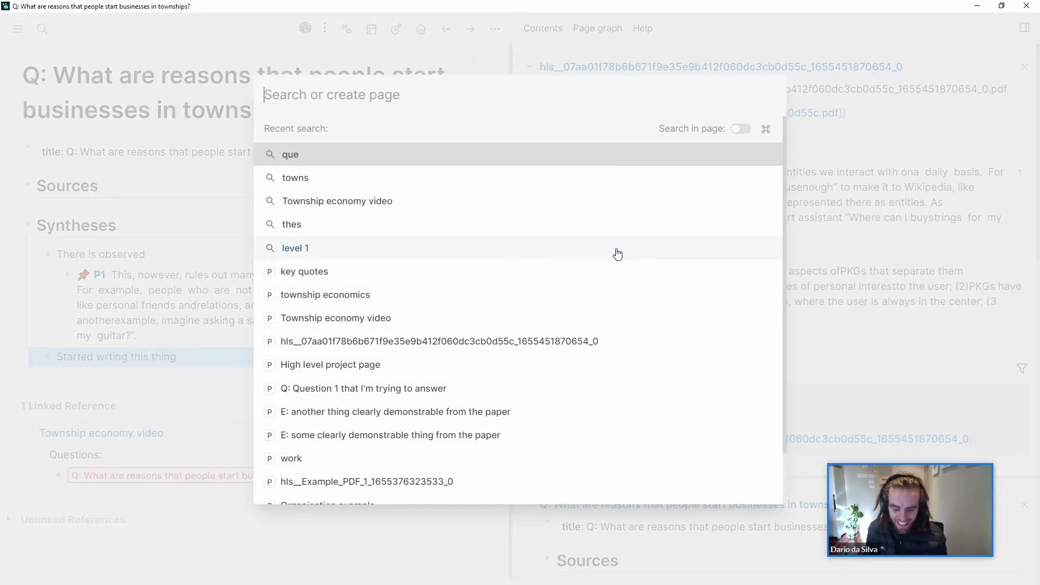
text(to/re)
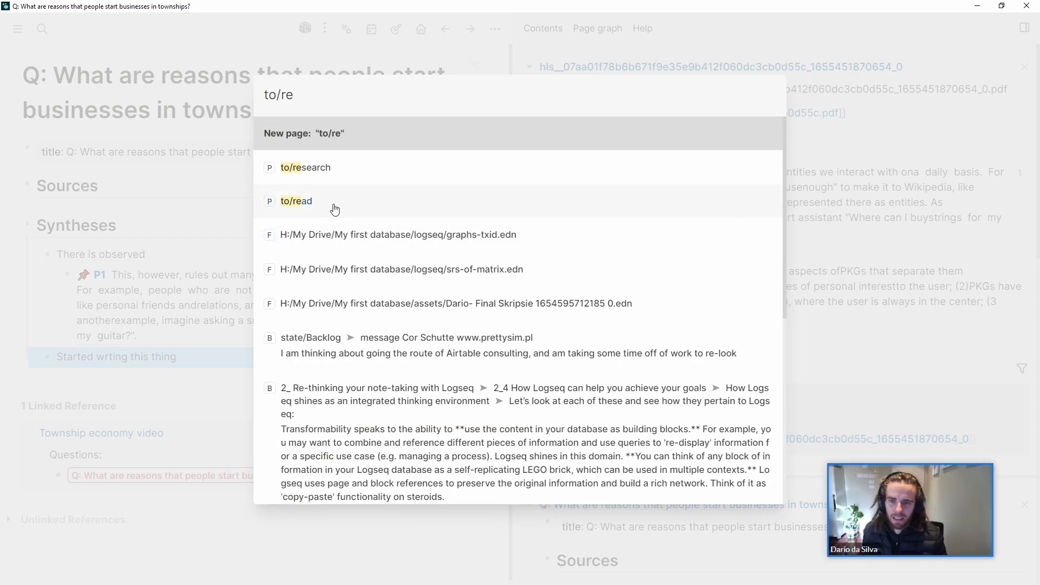
click(335, 210)
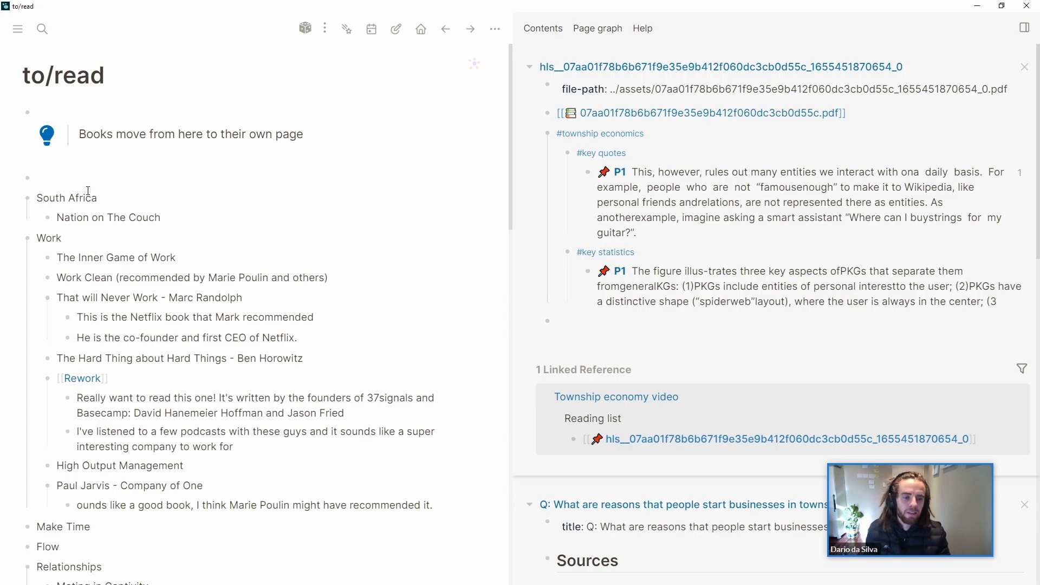
Look through the to/read page's list of books and its linked references
scroll(90, 189, down, 6)
scroll(92, 297, up, 6)
scroll(93, 296, down, 7)
scroll(93, 297, down, 8)
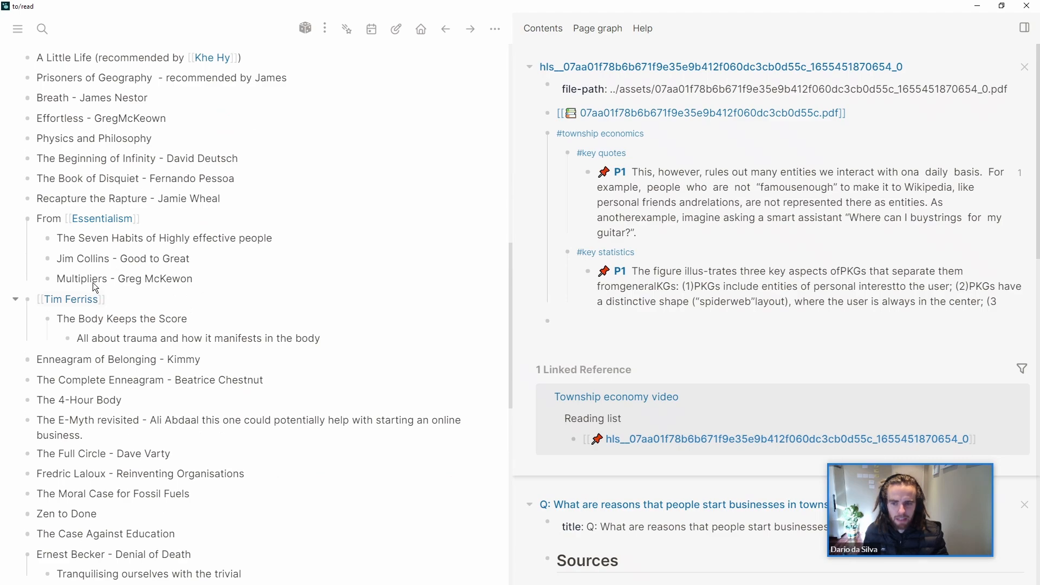
scroll(125, 344, down, 2)
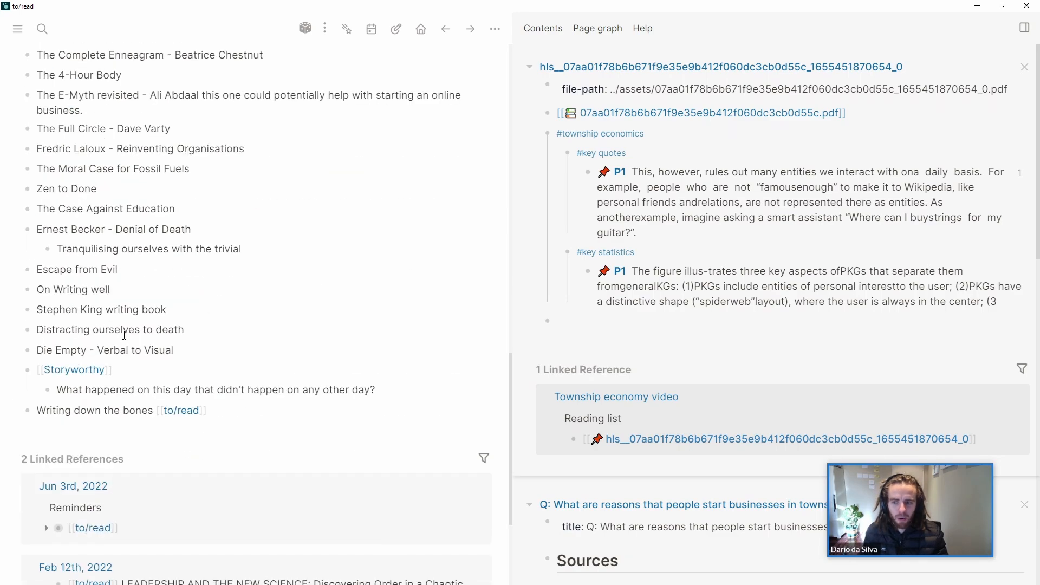
scroll(124, 325, down, 3)
scroll(118, 307, up, 14)
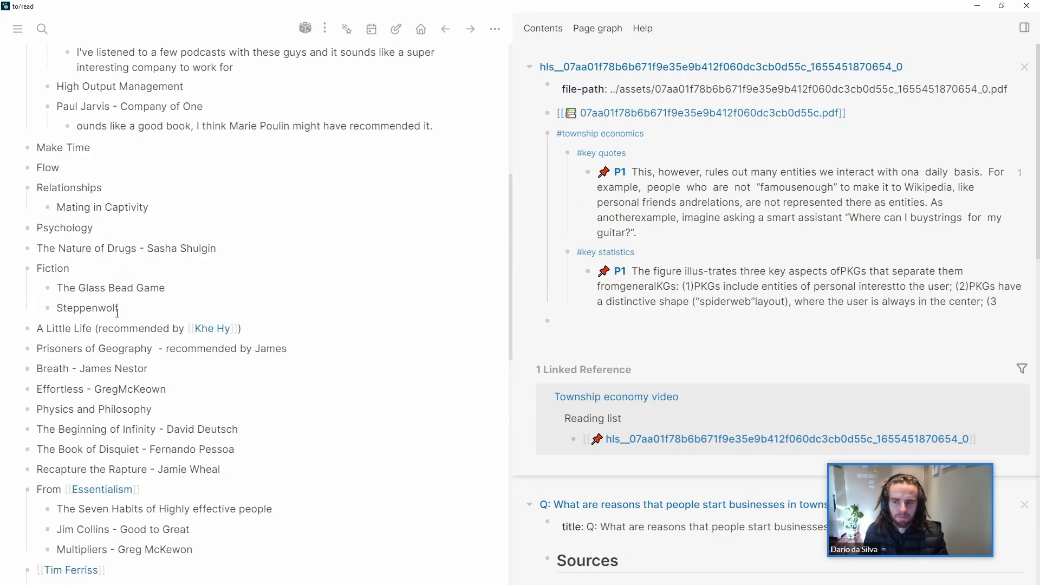
scroll(127, 309, up, 2)
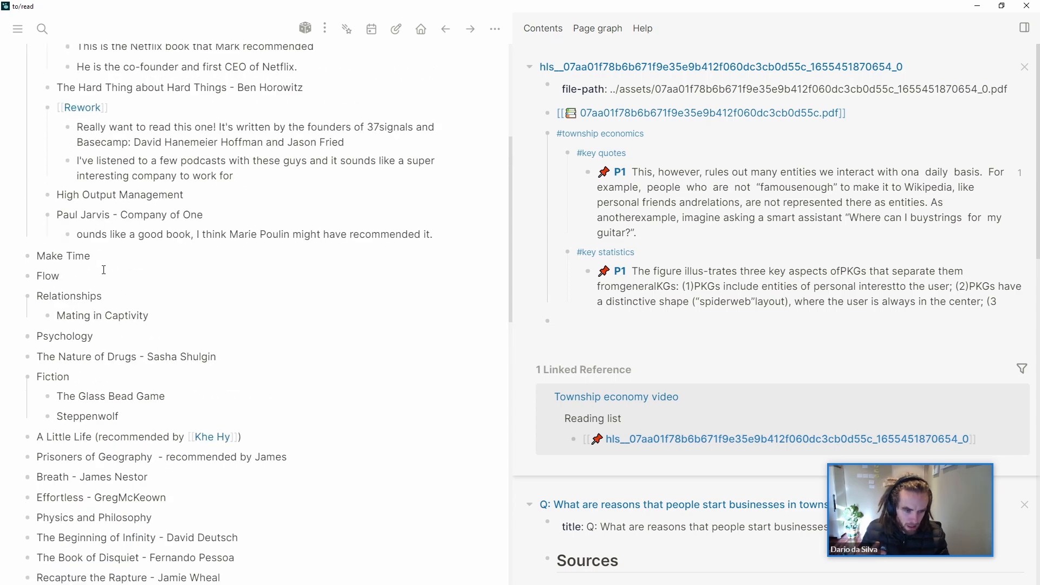
scroll(103, 286, down, 15)
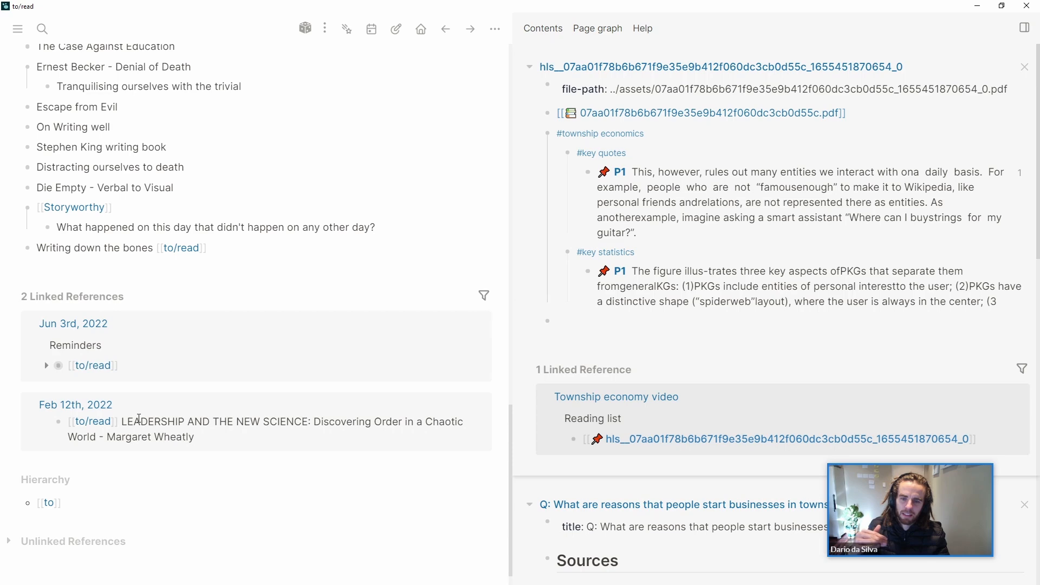
scroll(139, 419, up, 3)
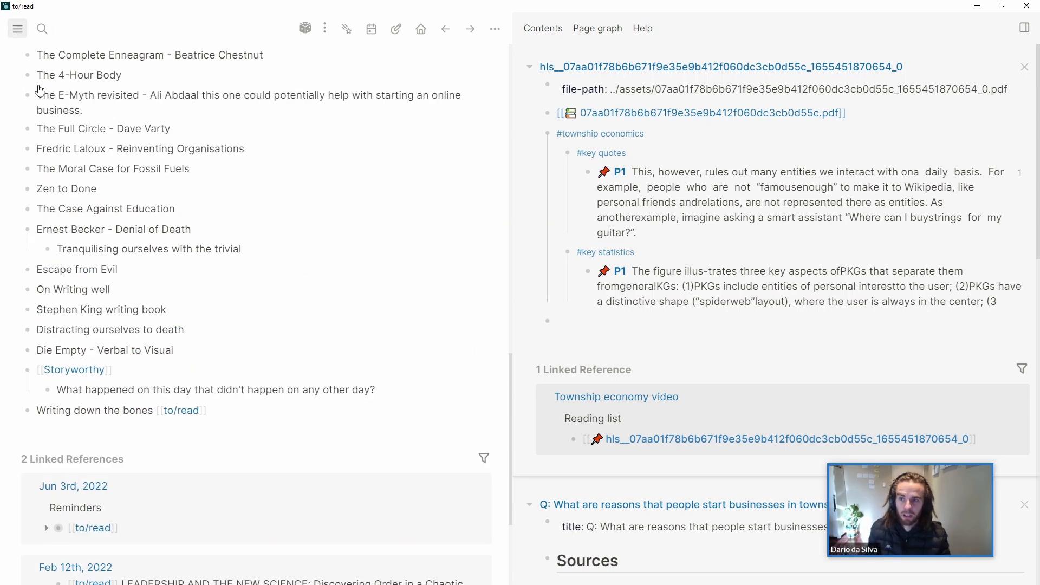
Switch from the My first database graph to the Google Drive/Notes graph
click(16, 29)
click(91, 61)
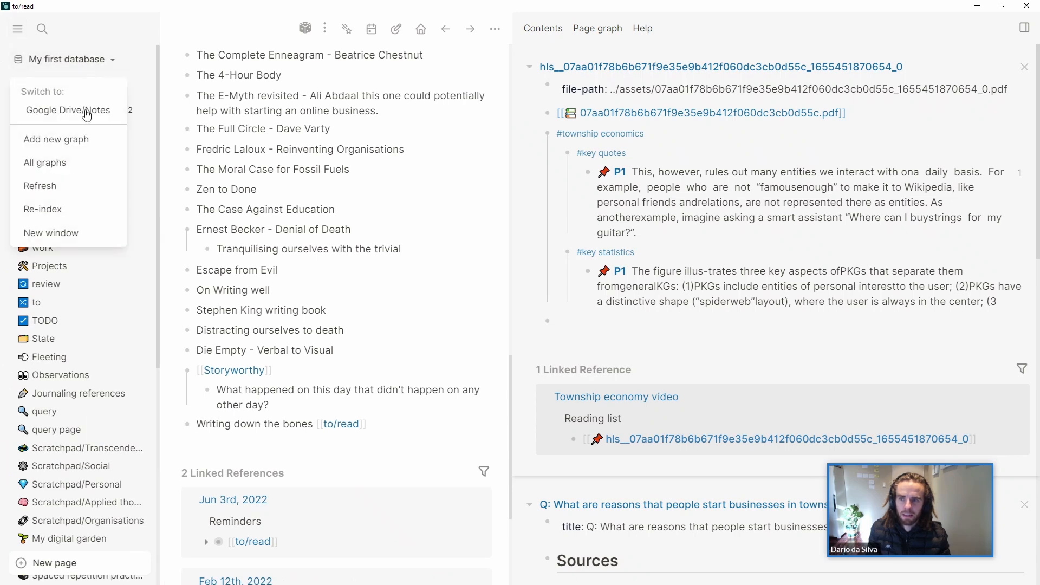
click(91, 115)
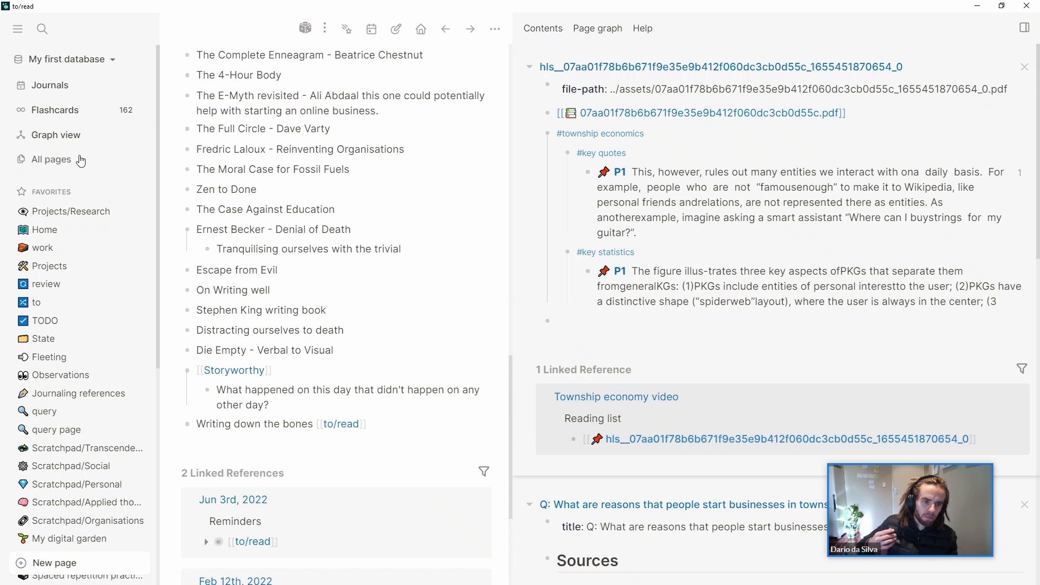
click(102, 136)
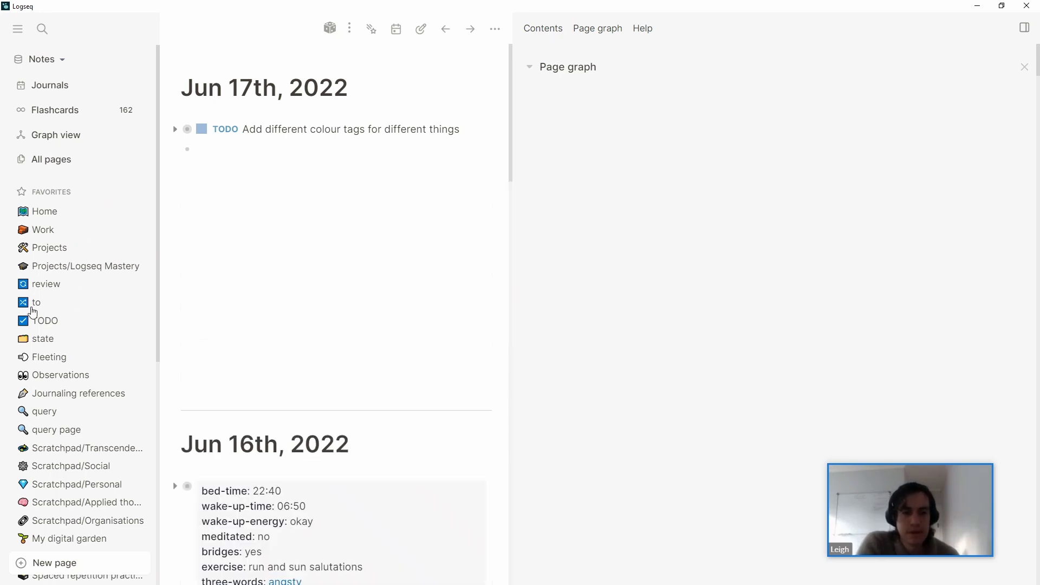
Open the favorite page "to" and go to its read subpage in the hierarchy
scroll(33, 304, down, 1)
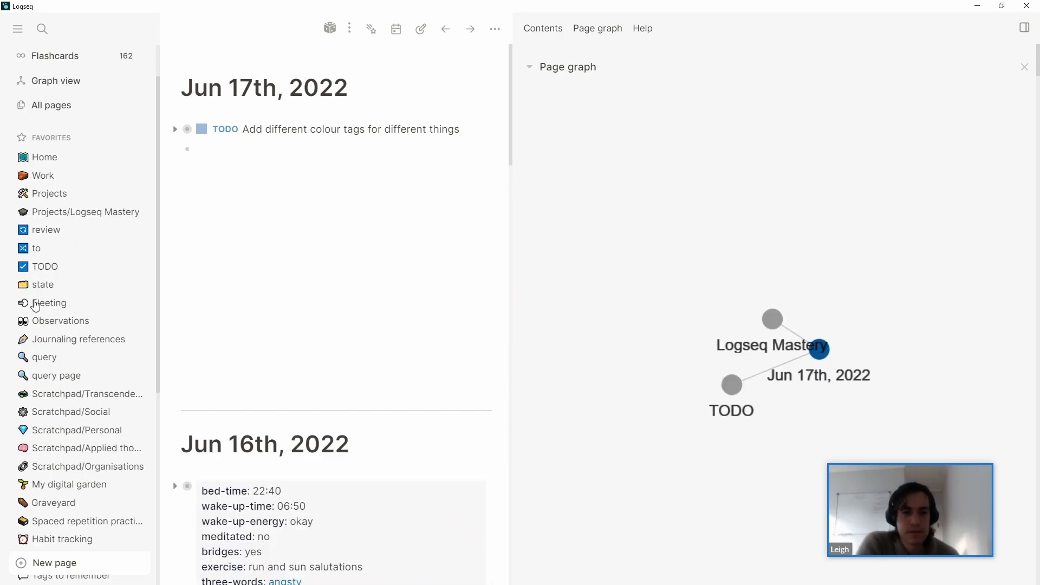
click(30, 253)
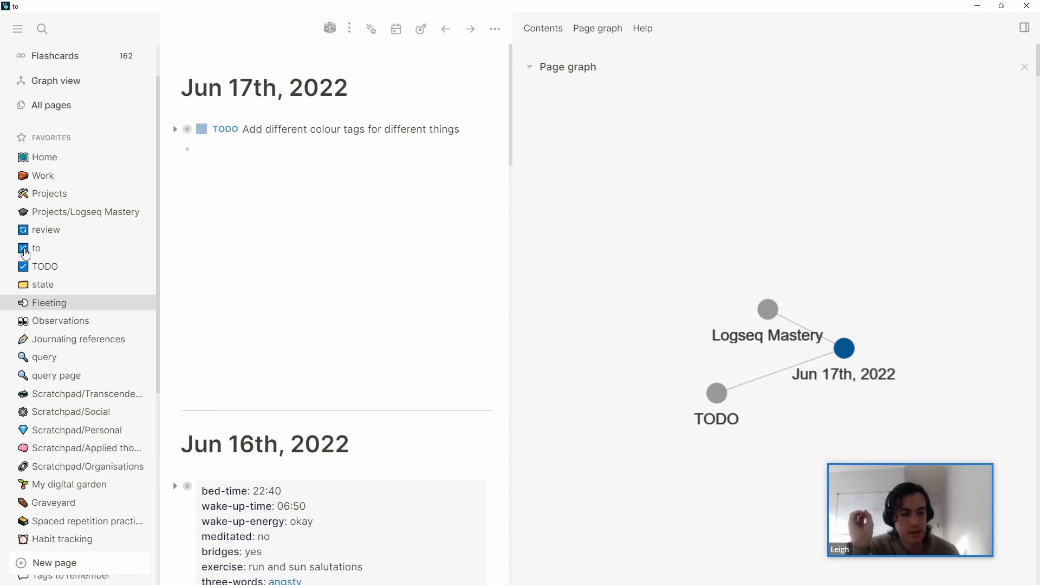
click(26, 252)
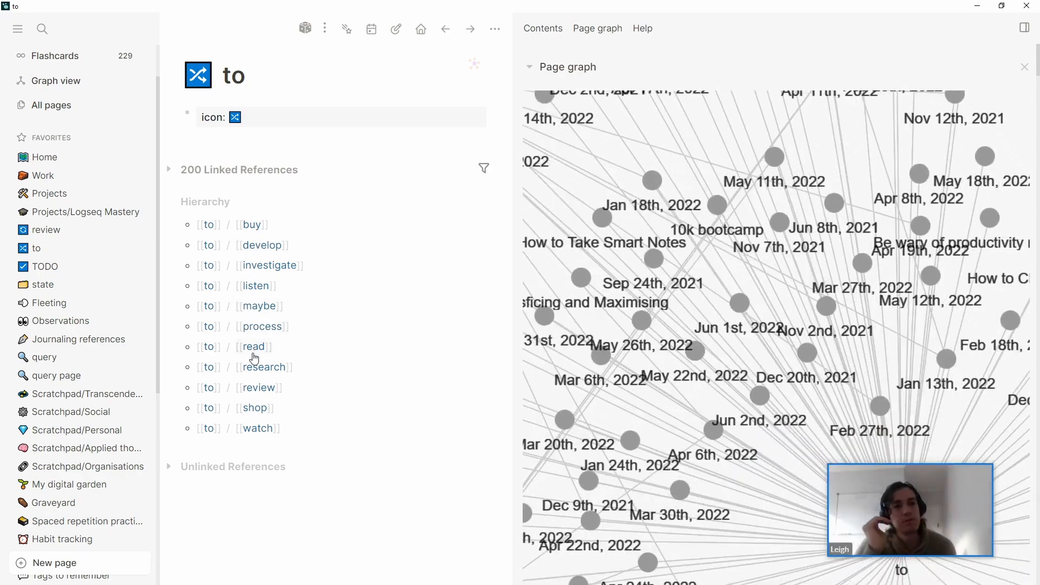
click(255, 350)
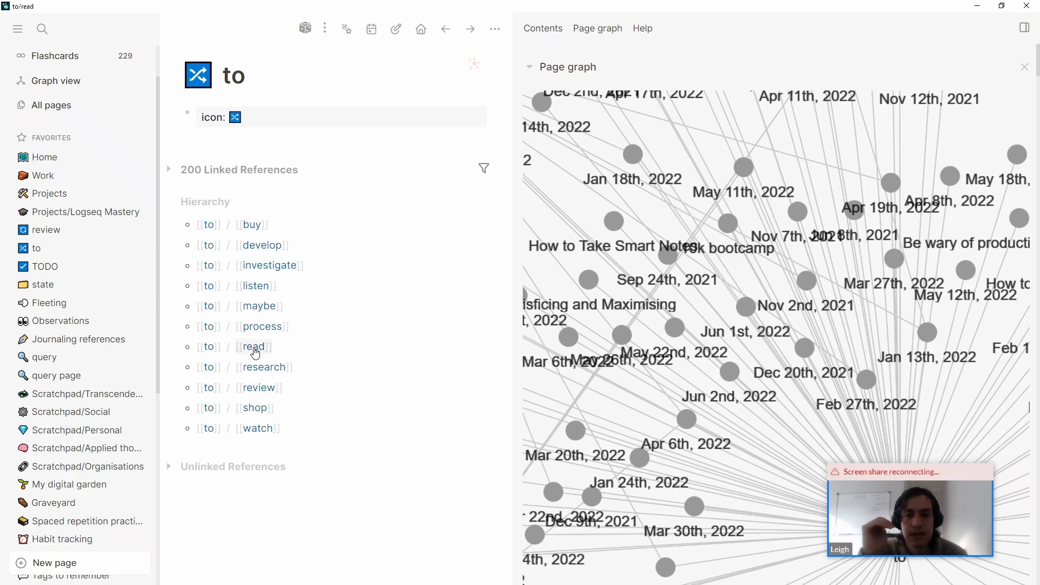
click(255, 347)
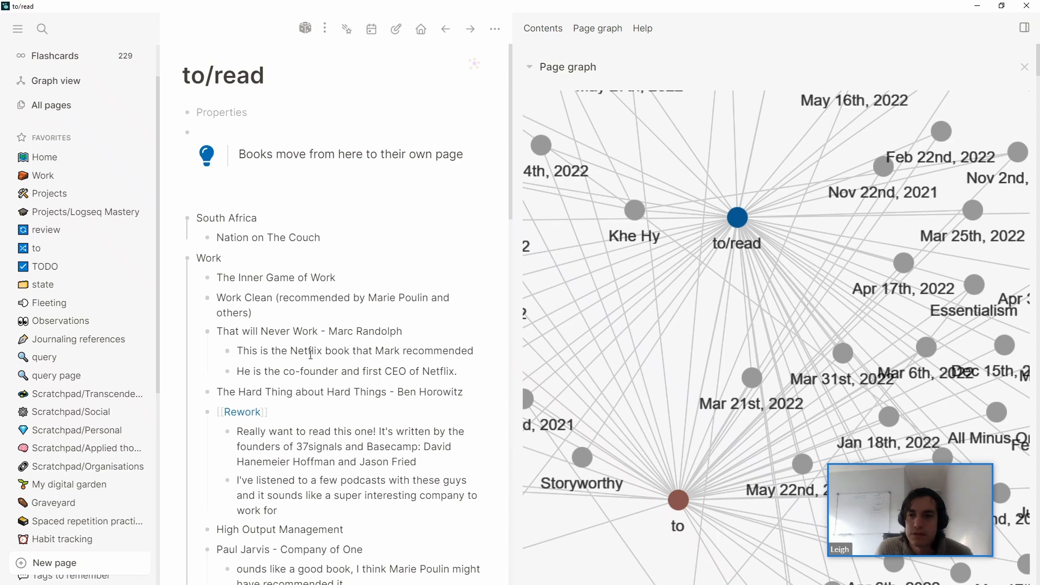
Look through the to/read page's dated linked references in the Notes graph to see how reading items are tagged
scroll(311, 355, down, 2)
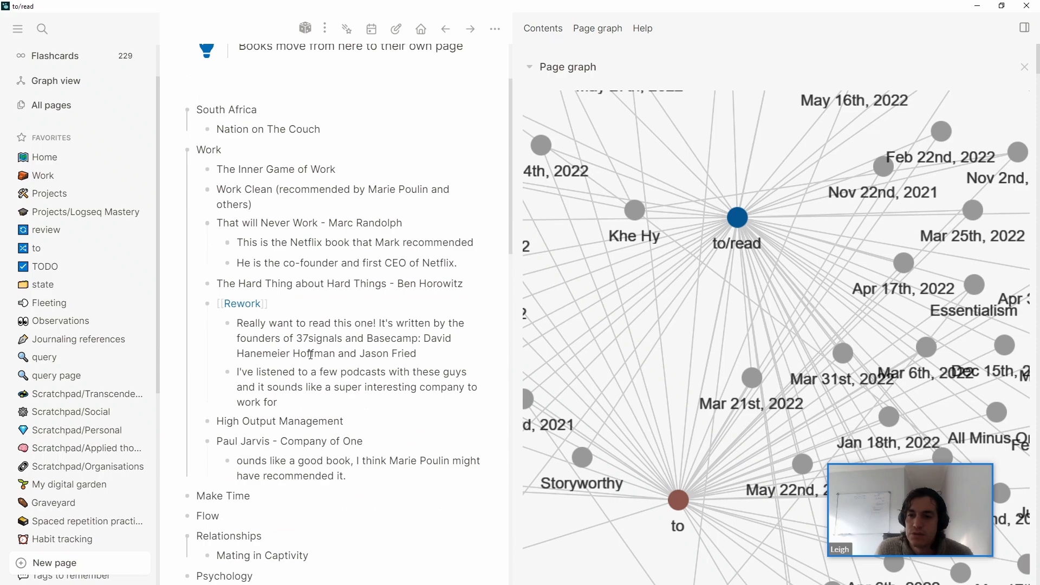
scroll(311, 361, down, 1)
scroll(312, 366, down, 3)
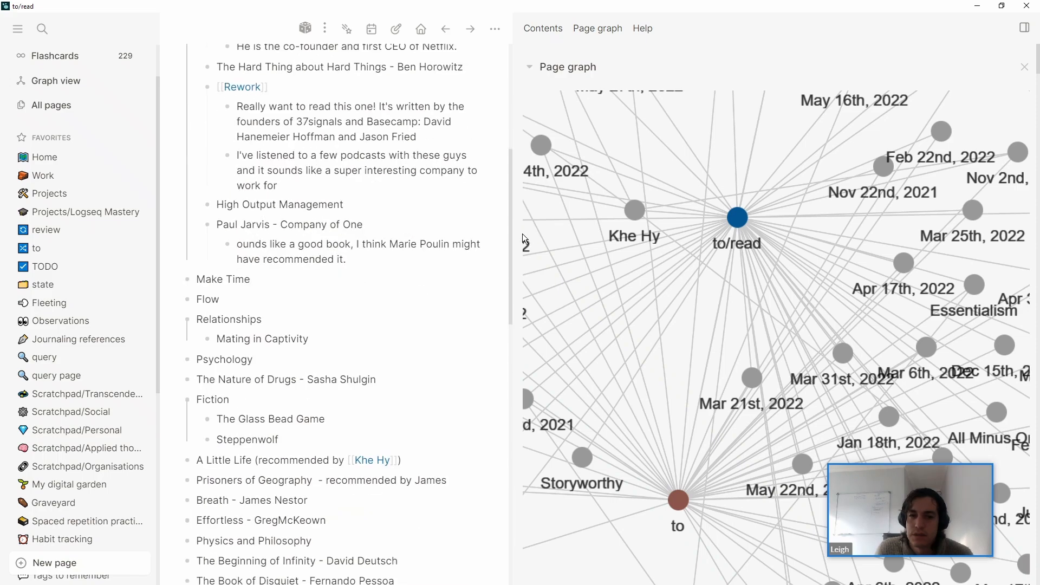
drag(511, 240, 505, 378)
drag(523, 509, 495, 447)
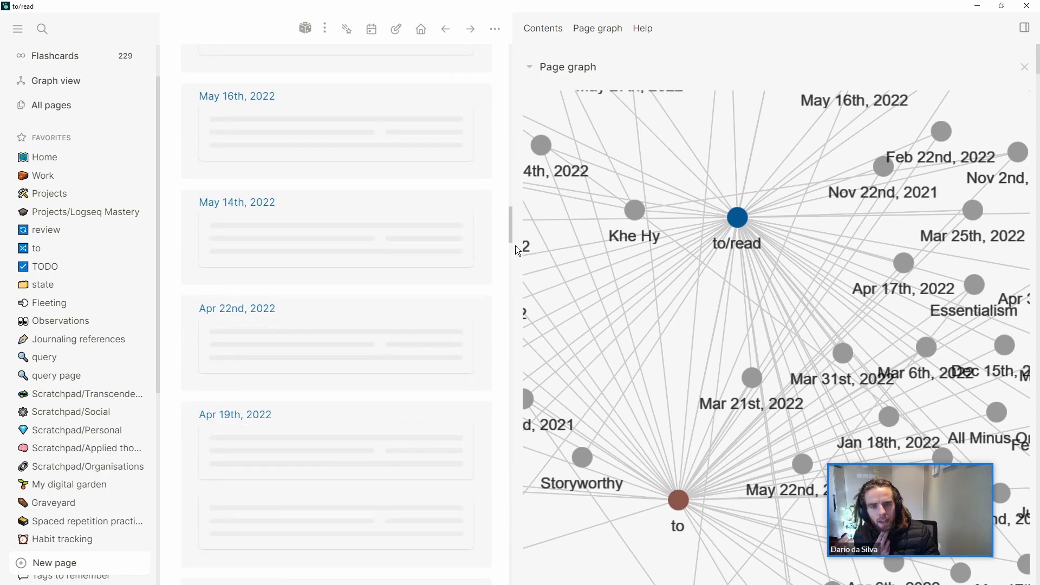
scroll(470, 314, up, 10)
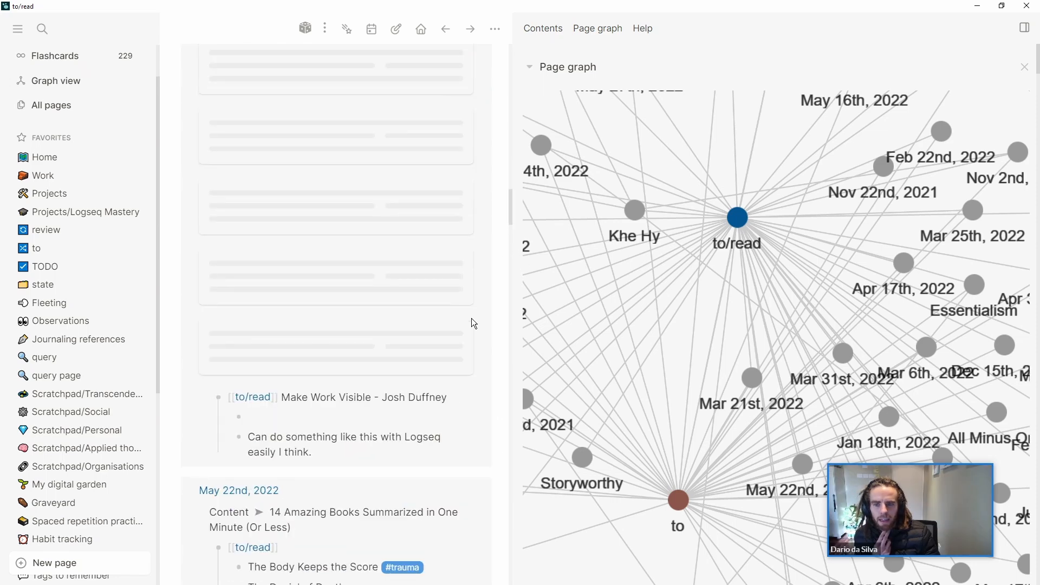
scroll(471, 324, up, 5)
scroll(347, 379, up, 6)
scroll(316, 425, down, 15)
scroll(313, 370, down, 3)
scroll(311, 382, up, 3)
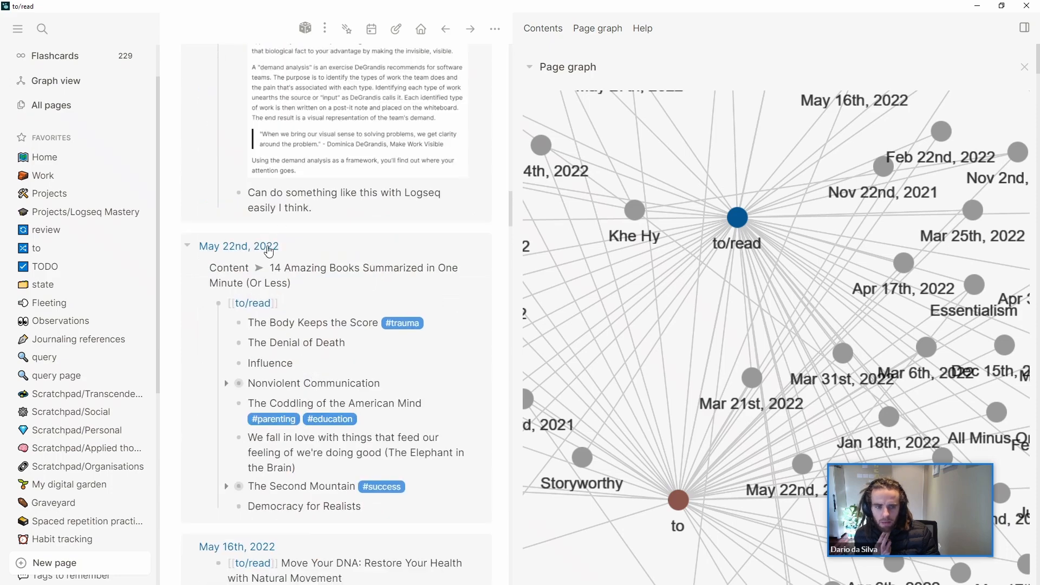
scroll(302, 373, down, 8)
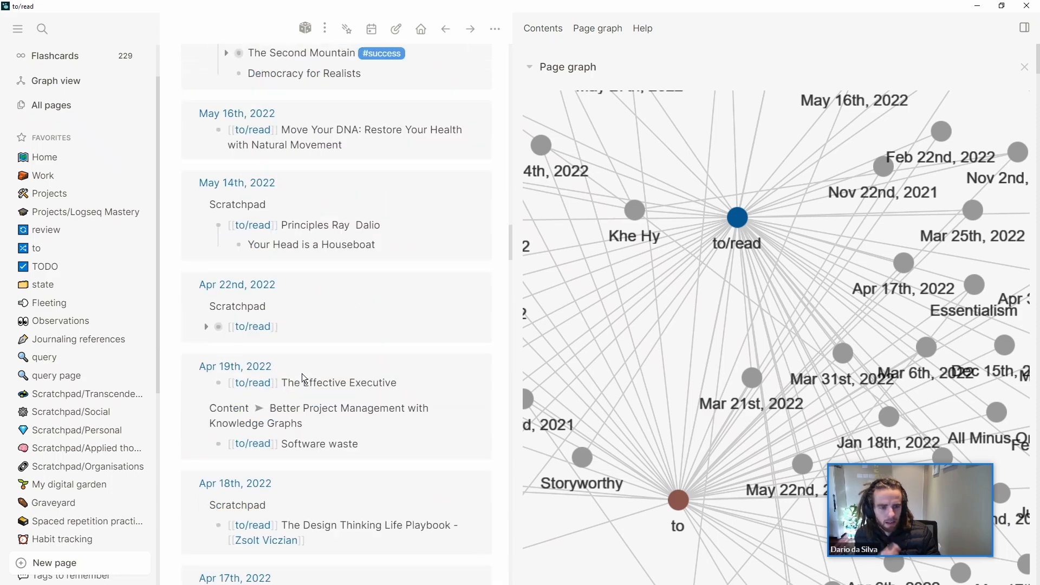
scroll(302, 375, down, 7)
scroll(323, 397, up, 15)
scroll(341, 411, up, 10)
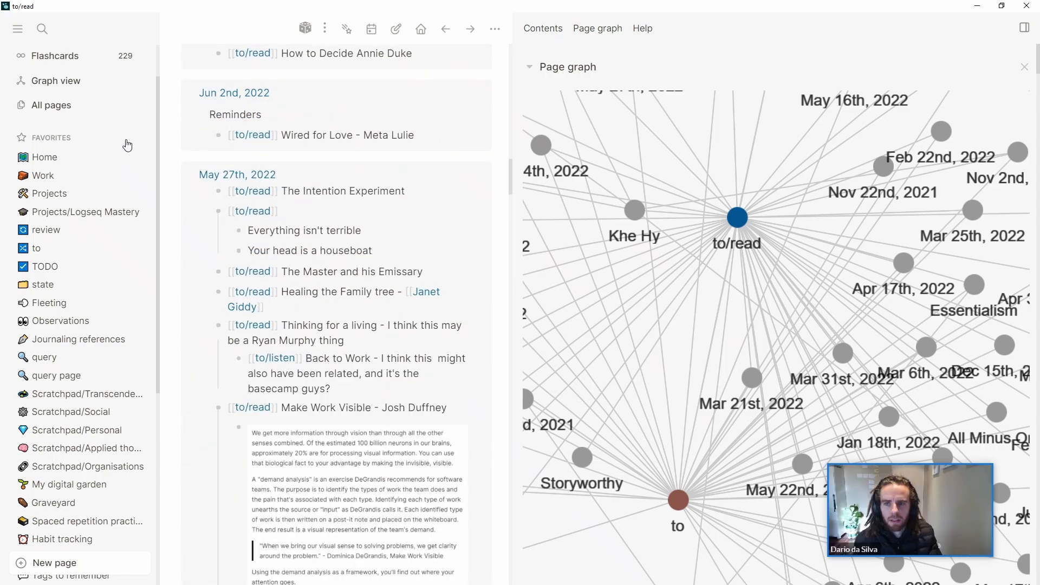
Switch from the Notes graph to the My Drive/My first database graph
scroll(130, 142, up, 1)
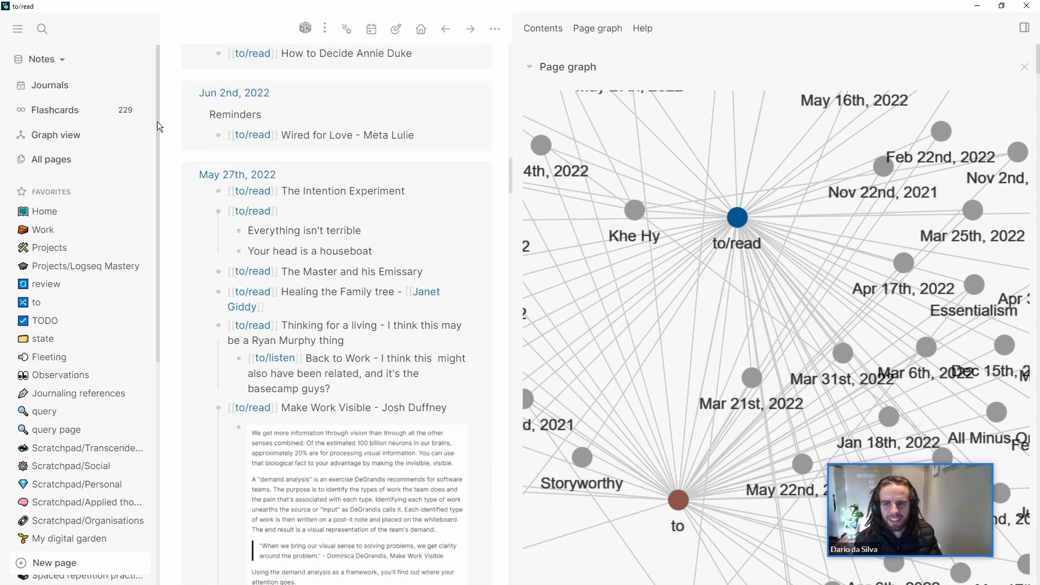
click(59, 61)
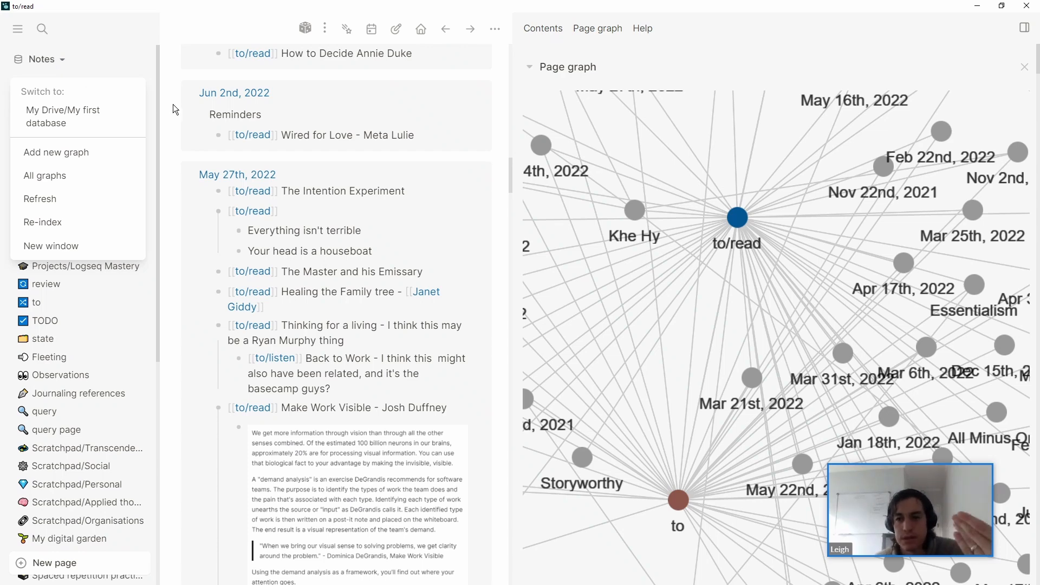
click(121, 109)
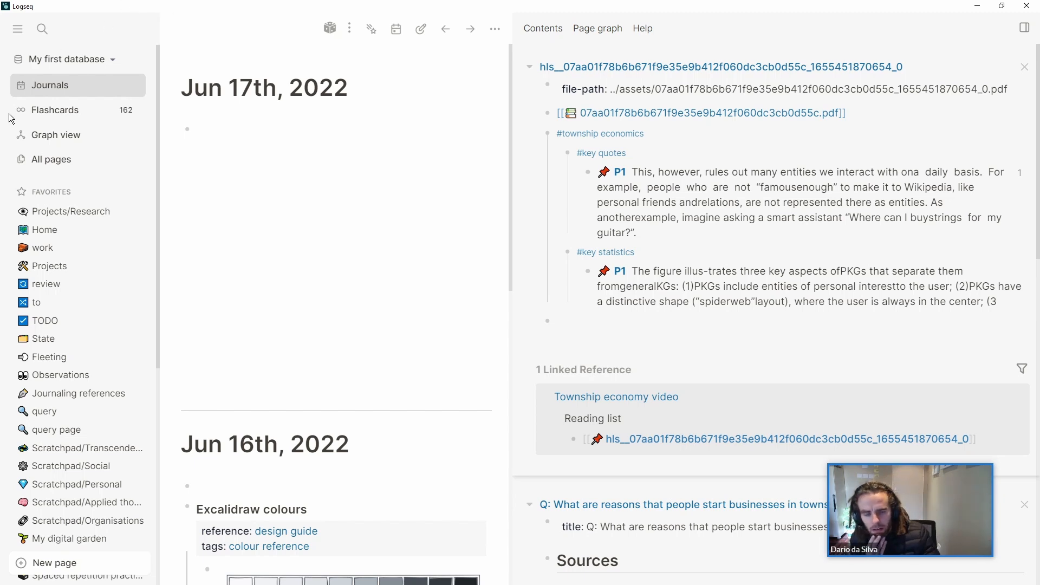
Look over the recent journal entries and the source pages layout of the research workflow diagram in Excalidraw, returning to Logseq
scroll(512, 202, down, 2)
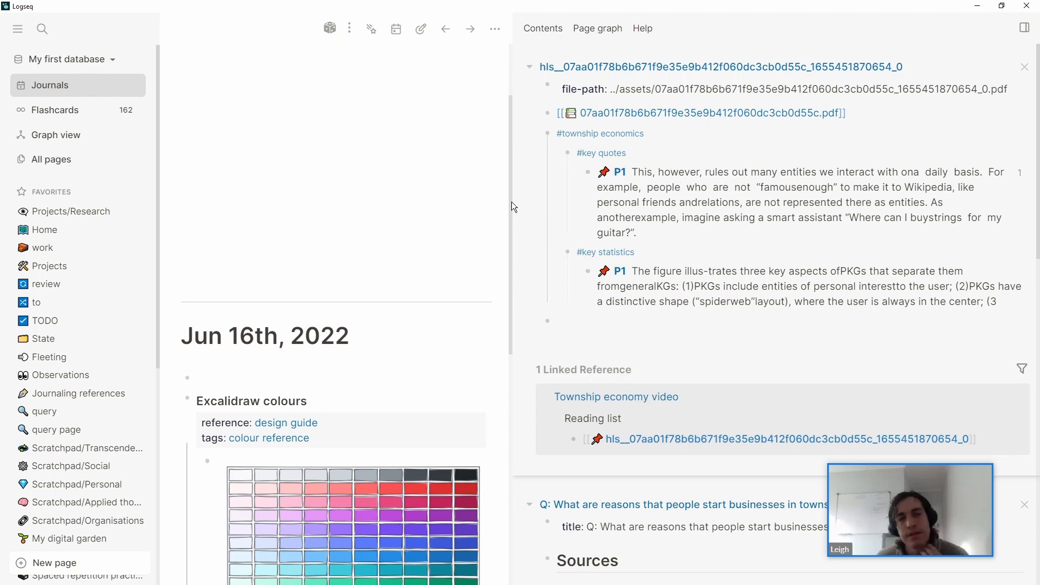
scroll(511, 206, up, 2)
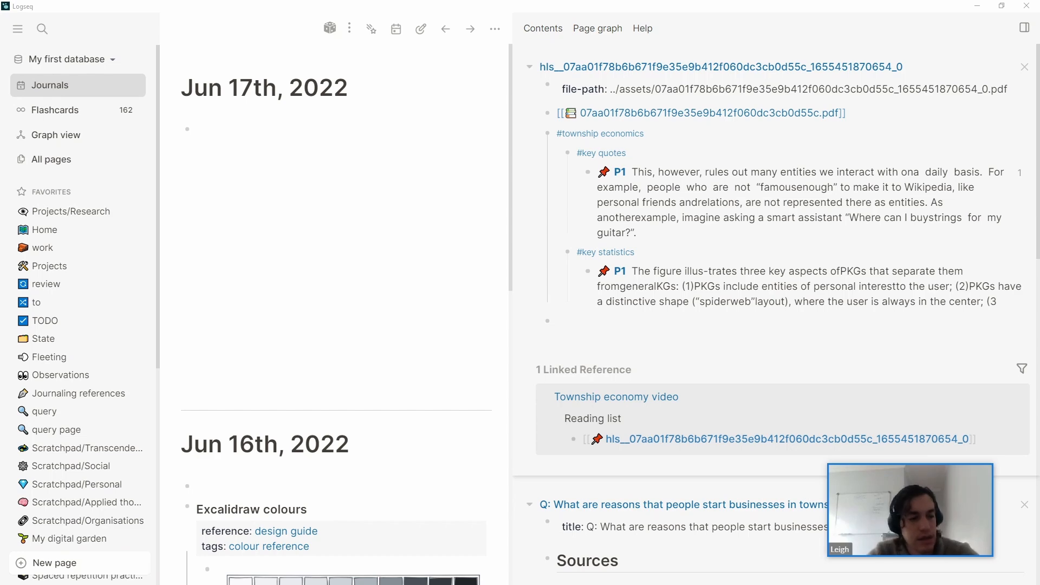
key(alt+Tab)
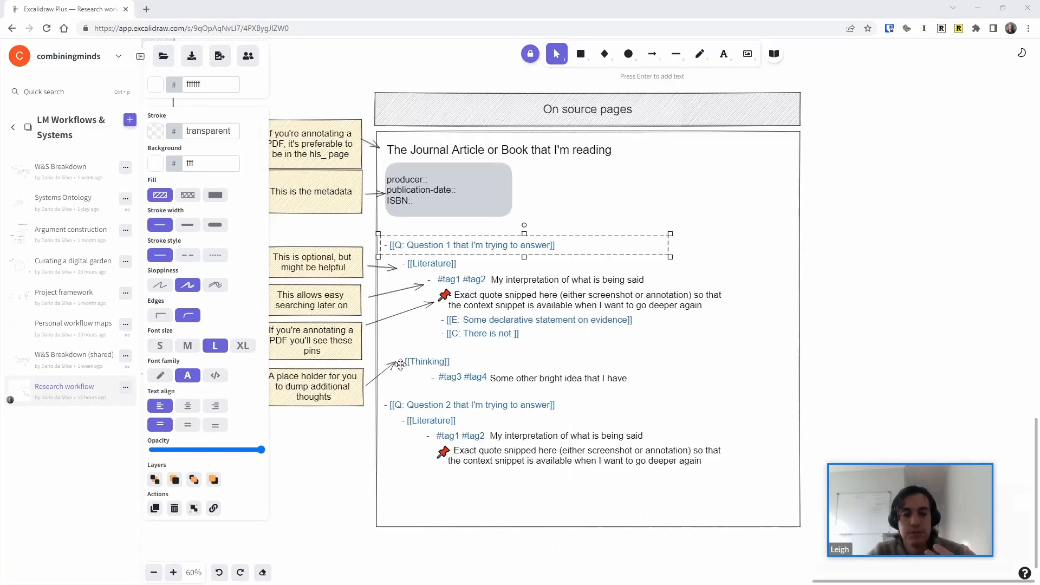
key(alt+Tab)
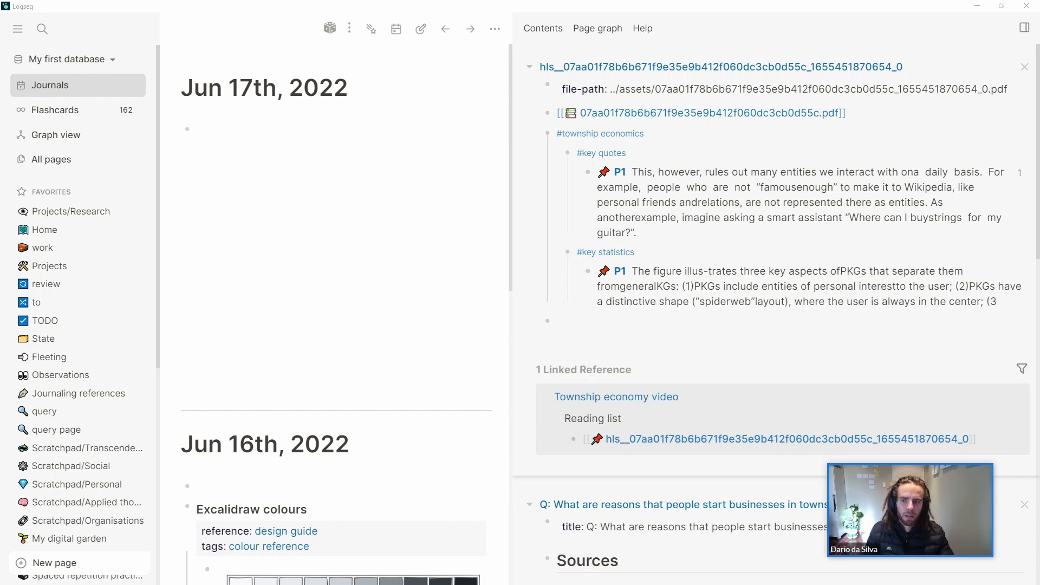
Browse the favorite pages and open My digital garden
scroll(109, 233, down, 3)
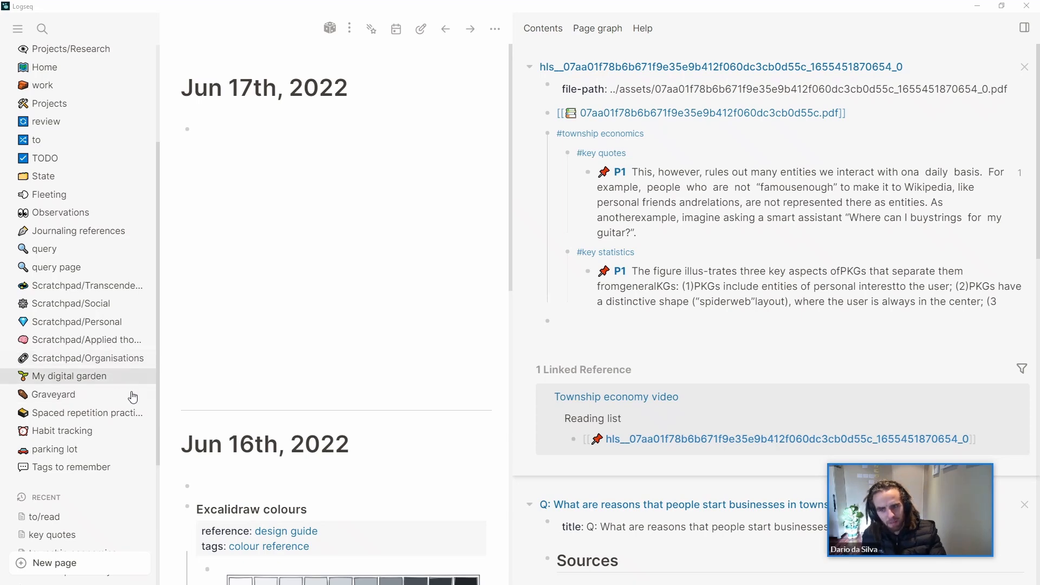
scroll(79, 364, up, 3)
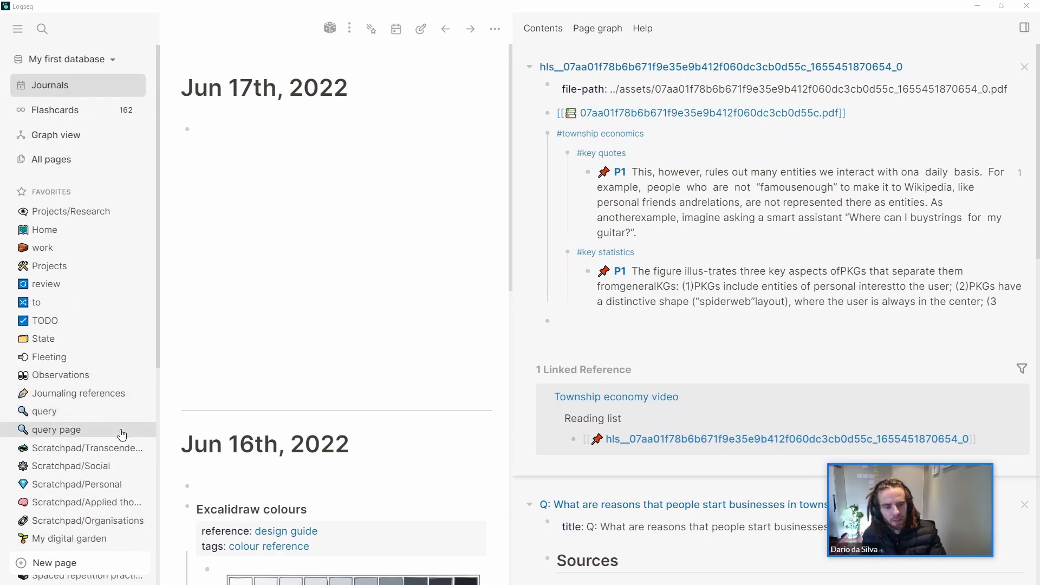
scroll(122, 436, down, 1)
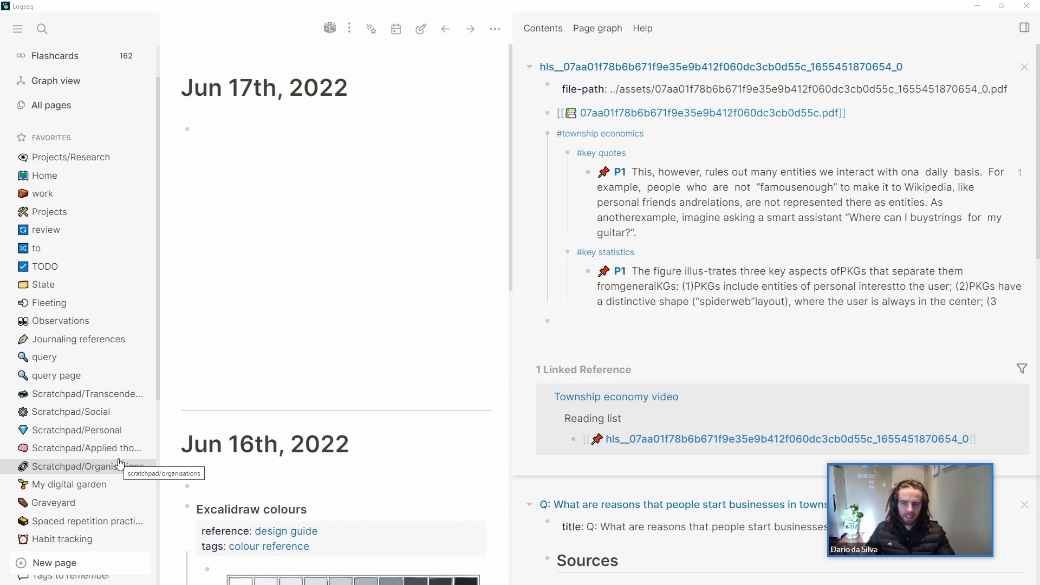
click(104, 488)
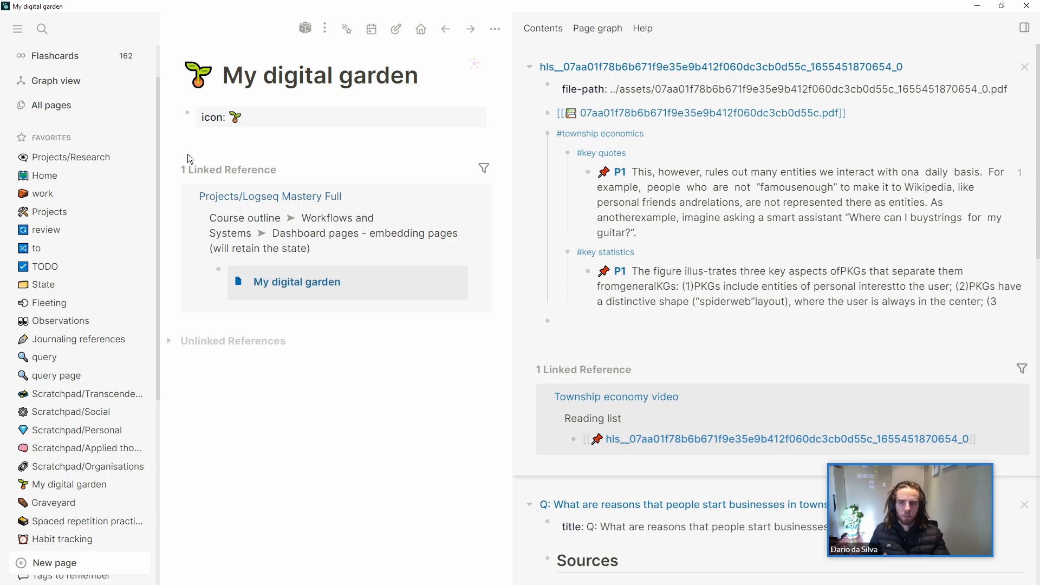
Open the recent page "Q: Question 1 that I'm trying to answer" and inspect its title and type properties
scroll(69, 438, down, 5)
scroll(69, 439, down, 1)
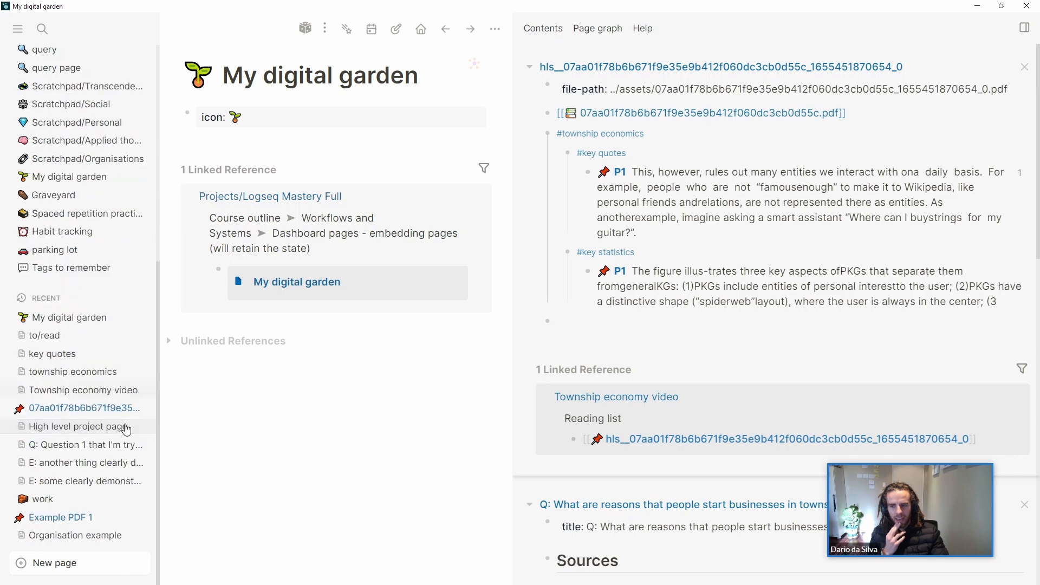
click(78, 447)
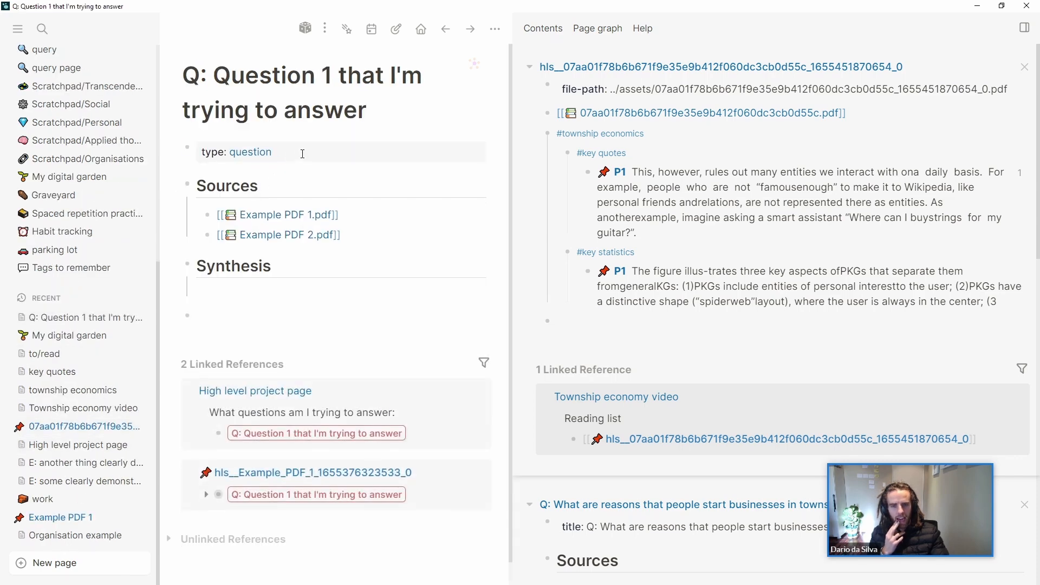
click(302, 153)
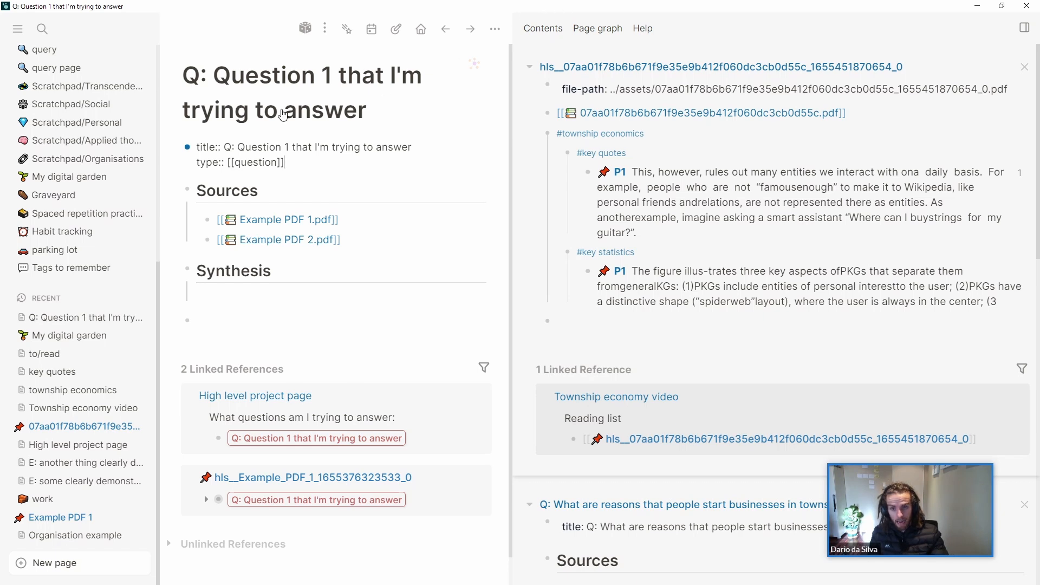
click(249, 163)
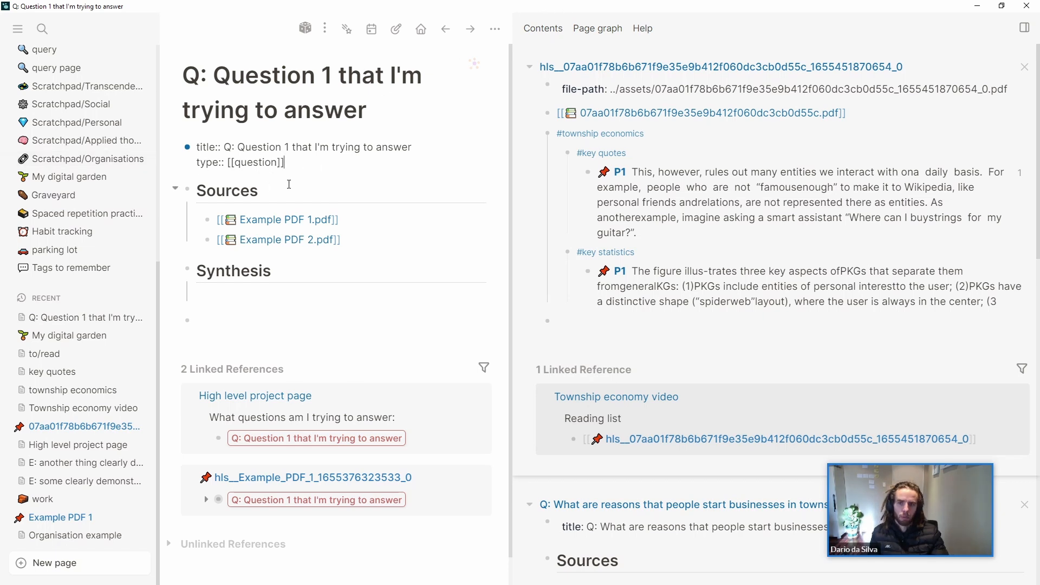
key(Escape)
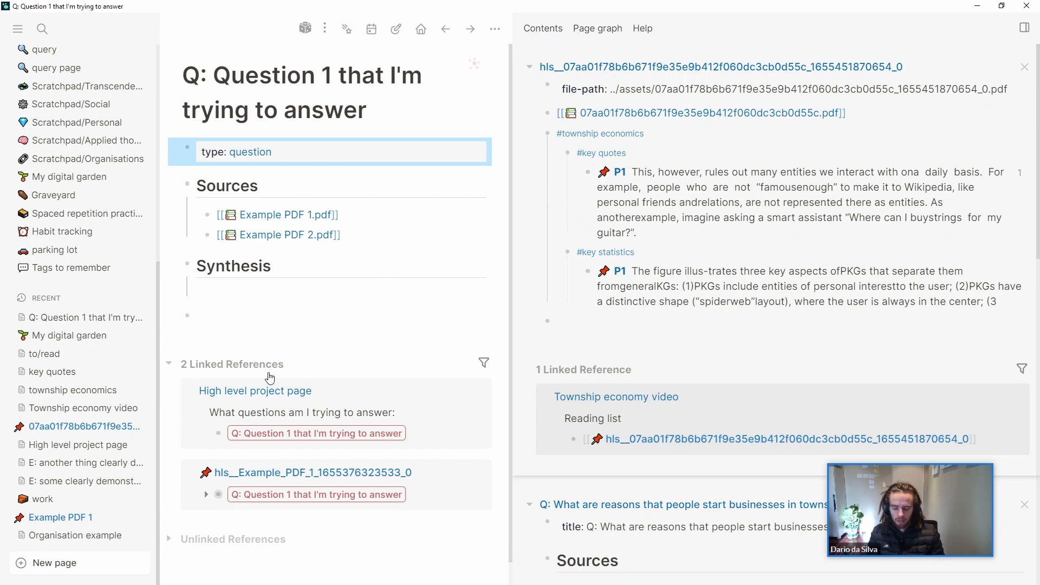
Open the Jun 17th, 2022 journal beside the question page and insert {{query (page-property type question)}} in it
key(alt+shift+j)
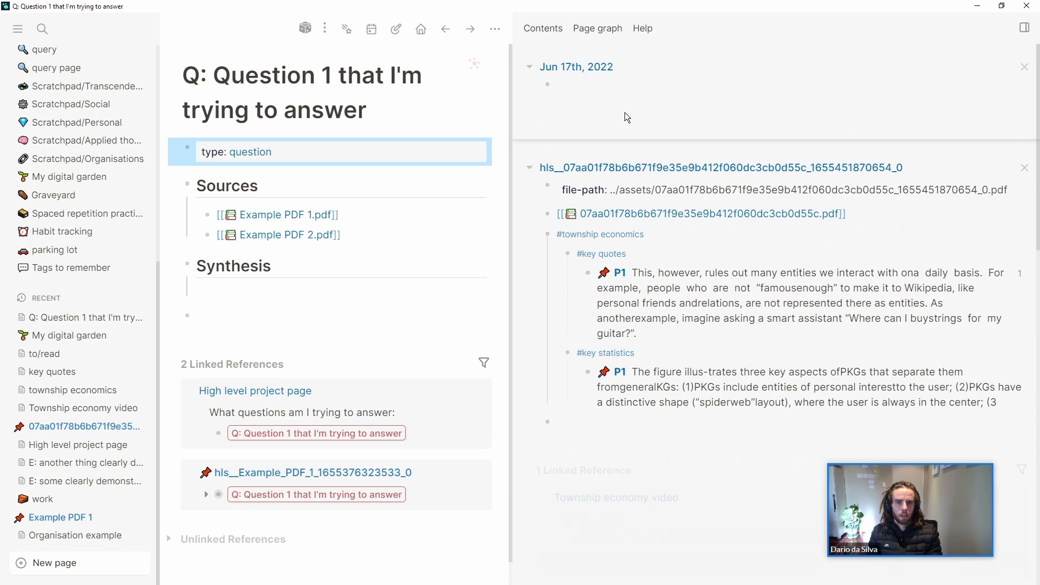
click(634, 86)
text(/)
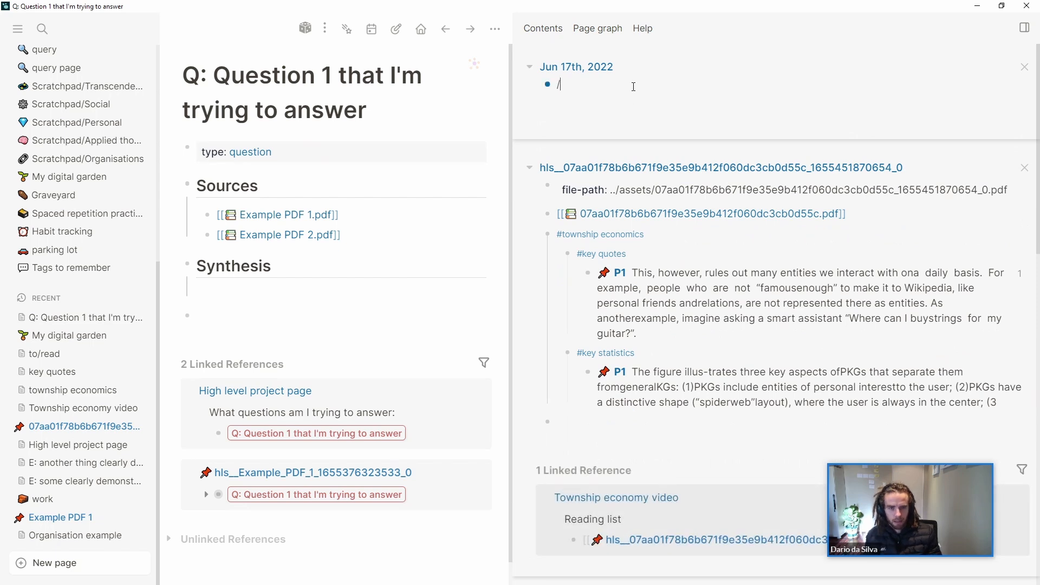
text(query)
key(Return)
text((pa)
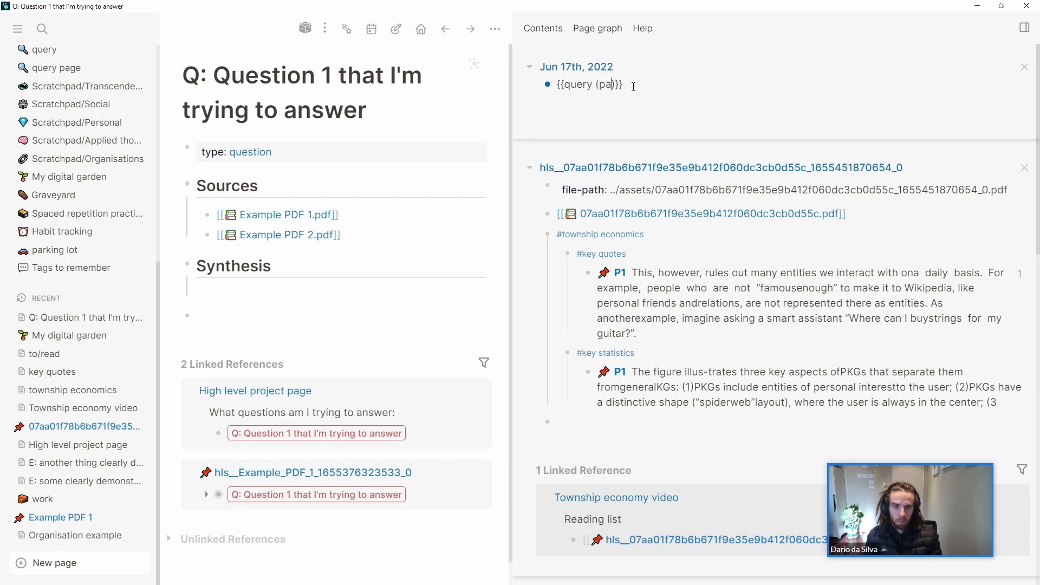
text(ge-property q)
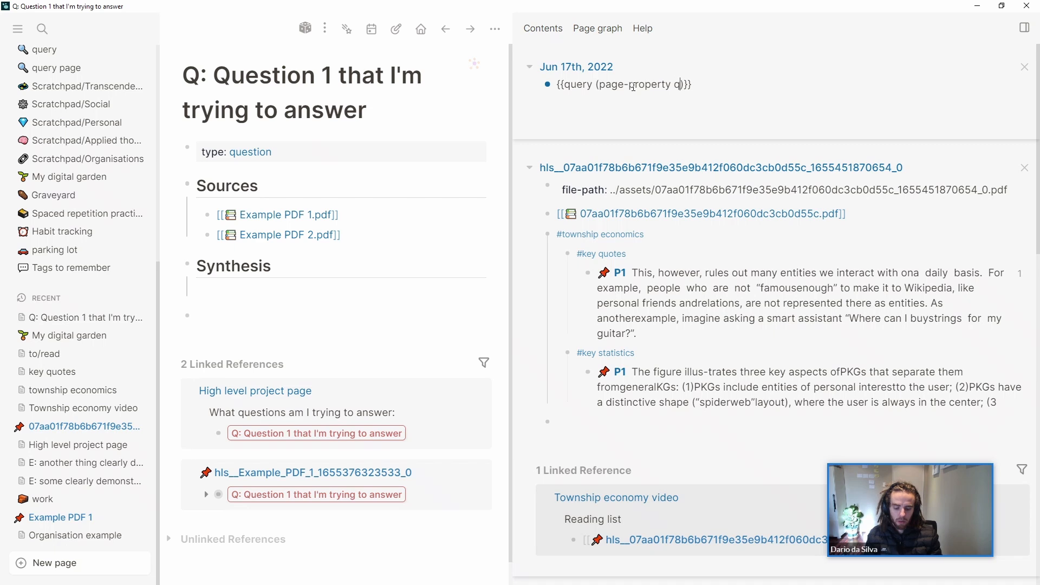
key(BackSpace)
text(type question)
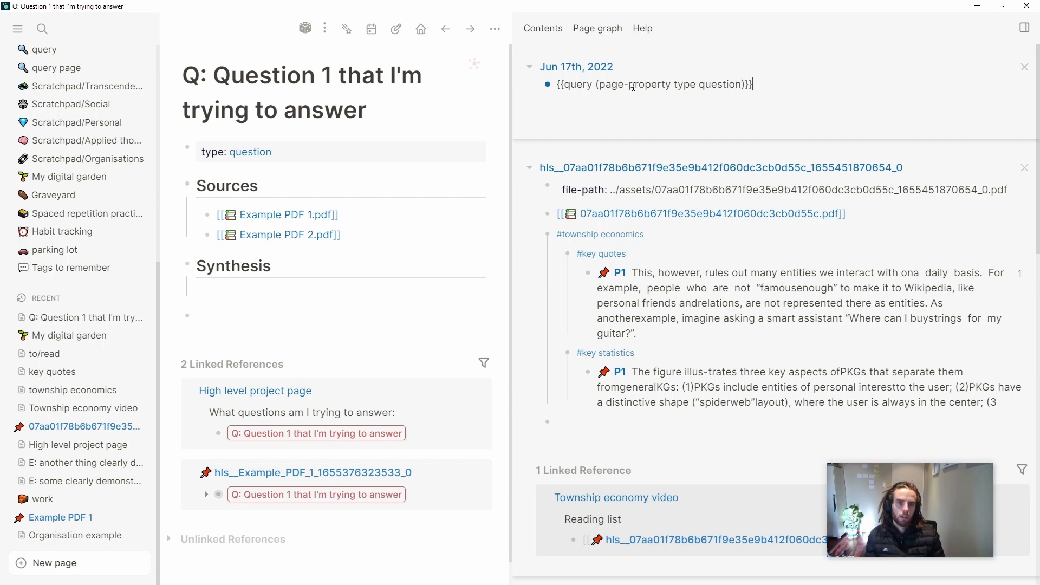
key(Escape)
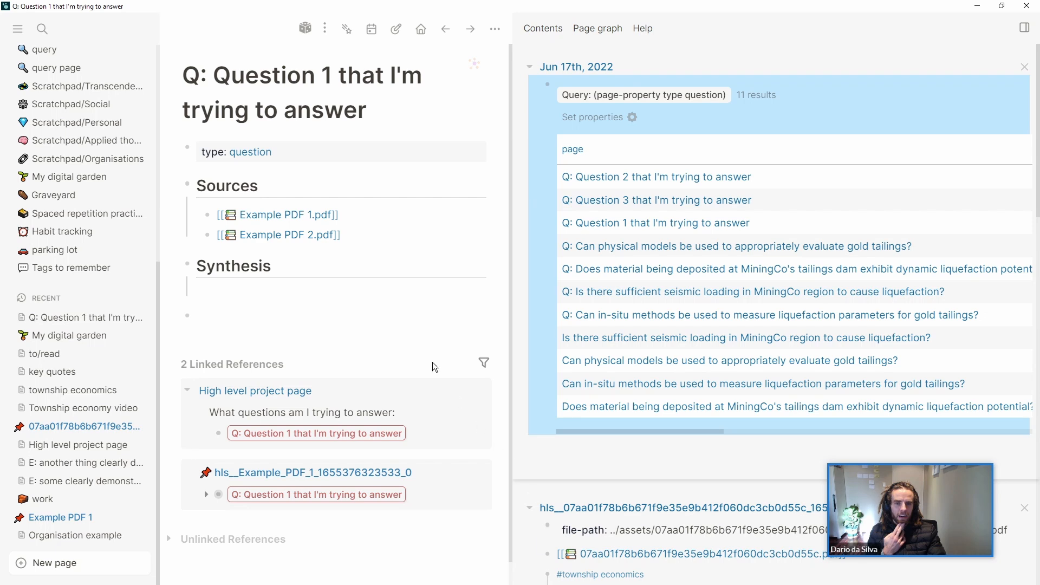
Add the property project:: [[example]] to the Question 1 page's properties
click(379, 160)
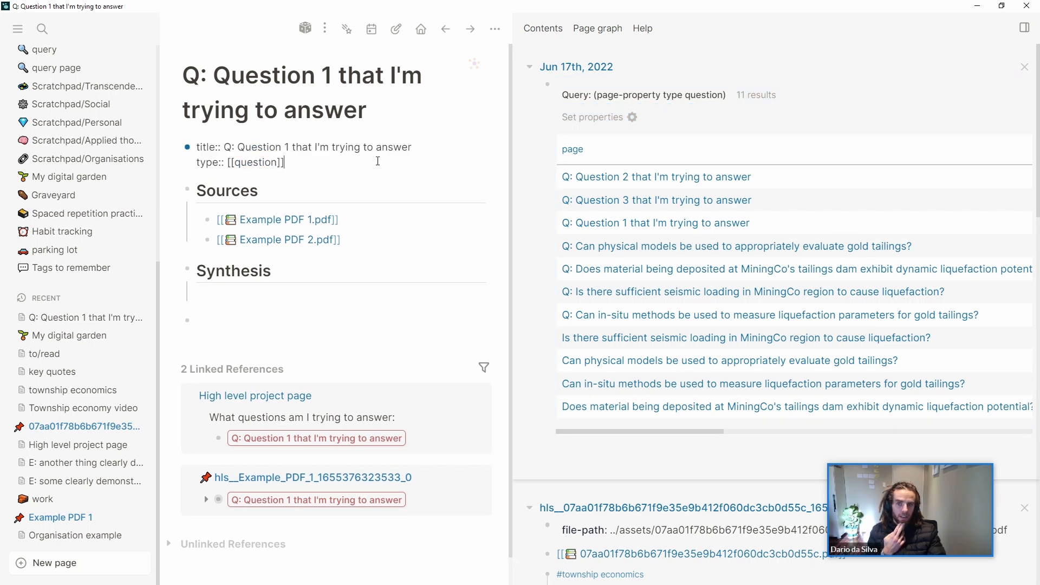
key(Return)
text(project::)
text([[)
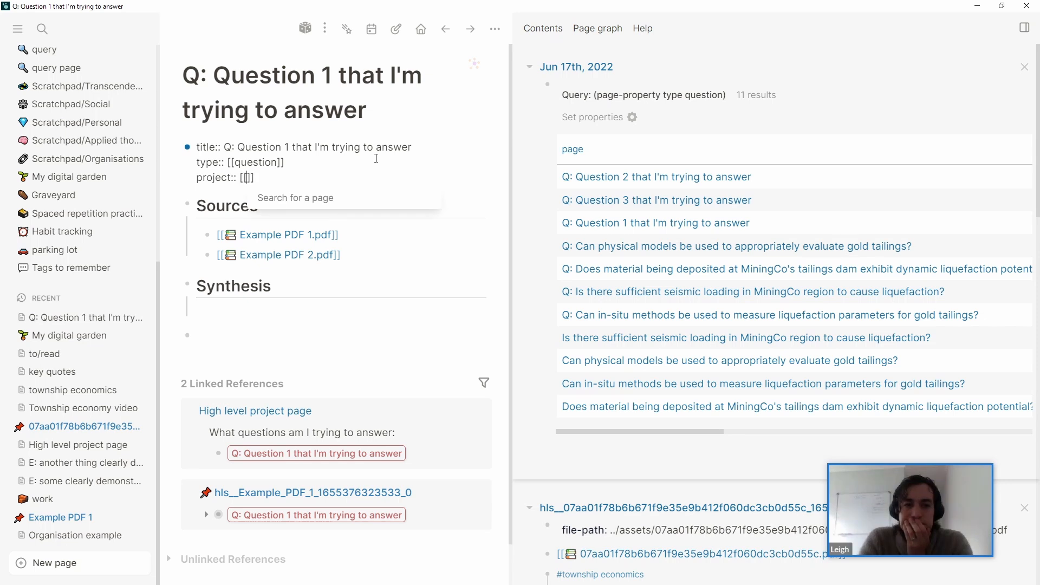
text(Examp)
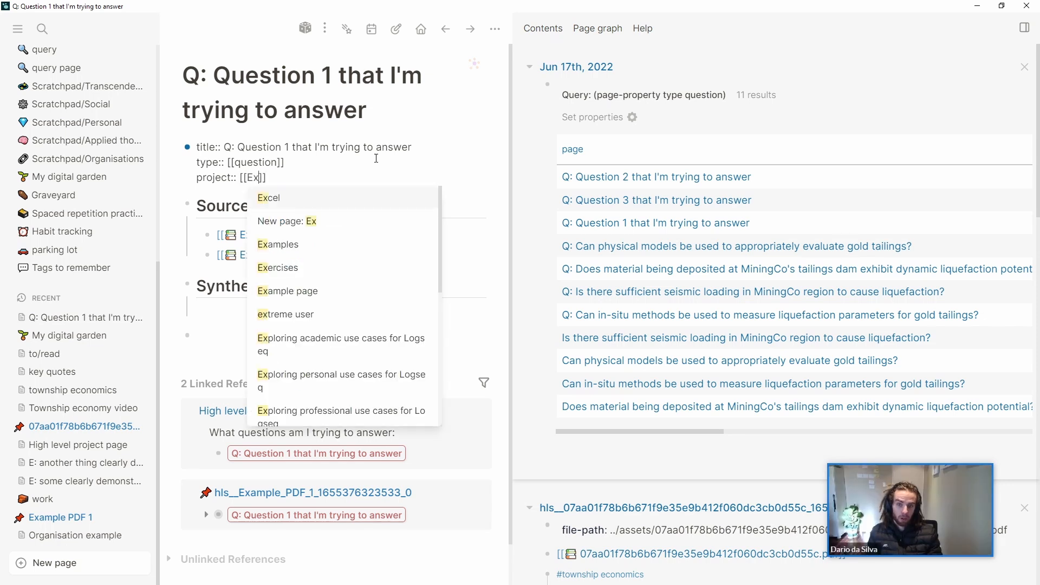
key(BackSpace)
key(BackSpace)
key(BackSpace)
key(BackSpace)
key(BackSpace)
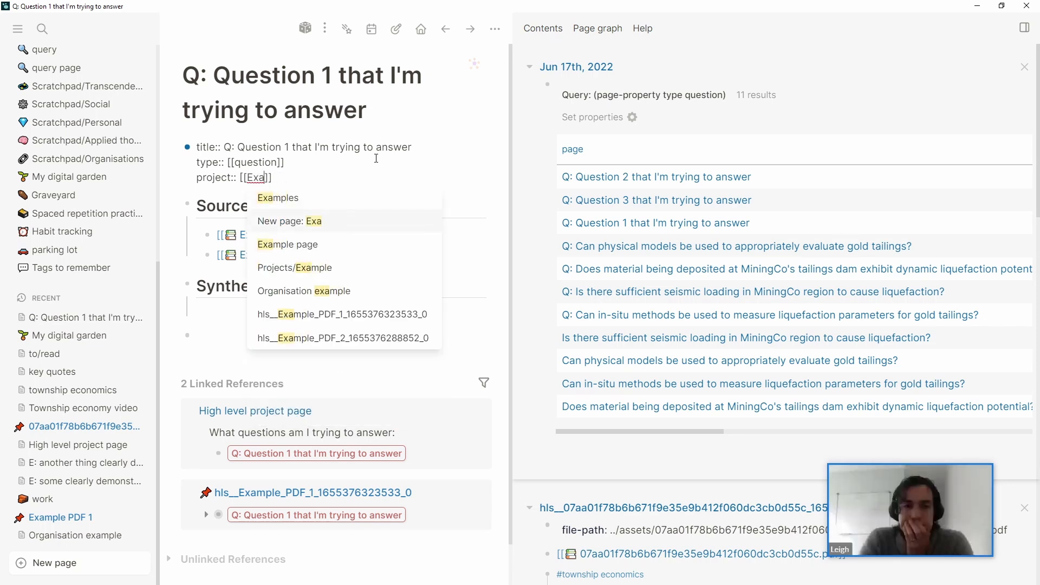
text(example)
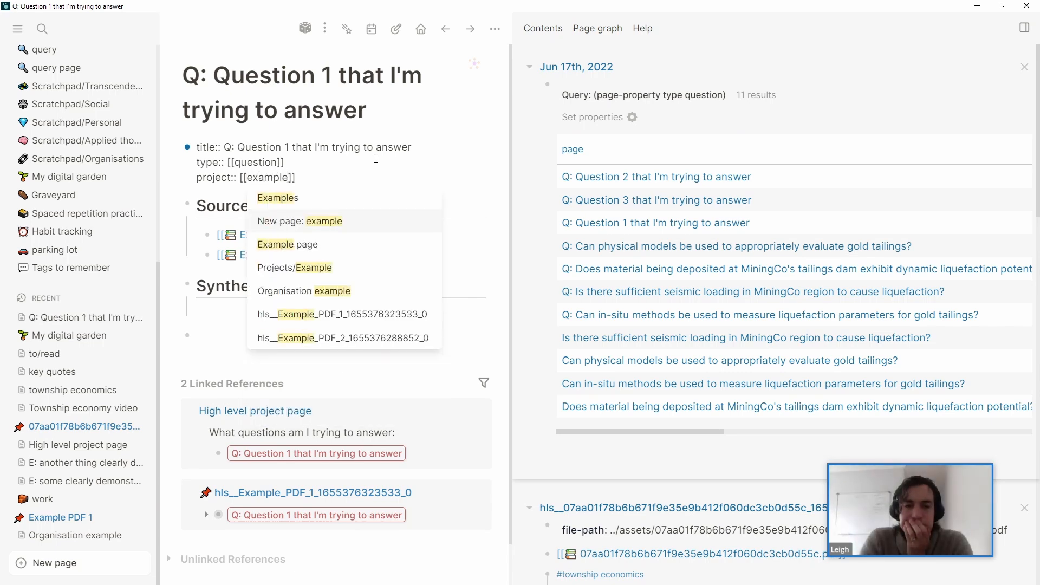
key(Escape)
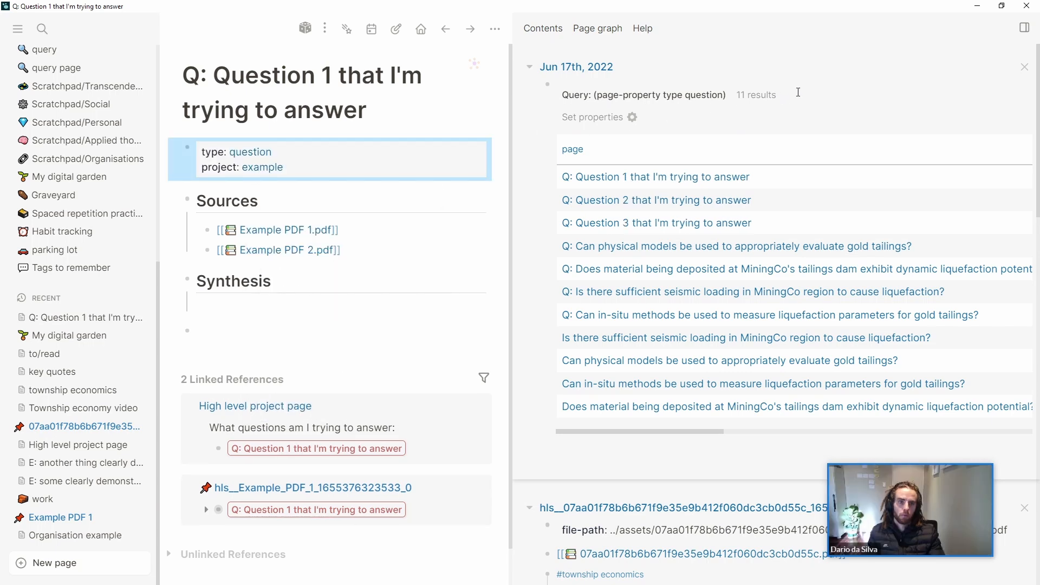
Reopen the journal query for editing and put an "(and" operator before its page-property type question condition
click(748, 121)
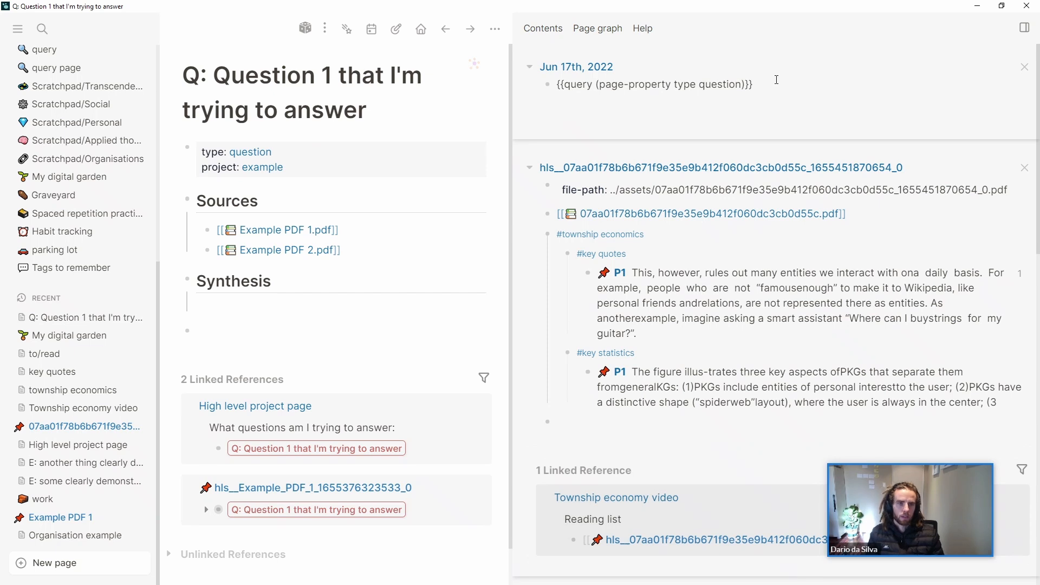
click(597, 80)
text((and)
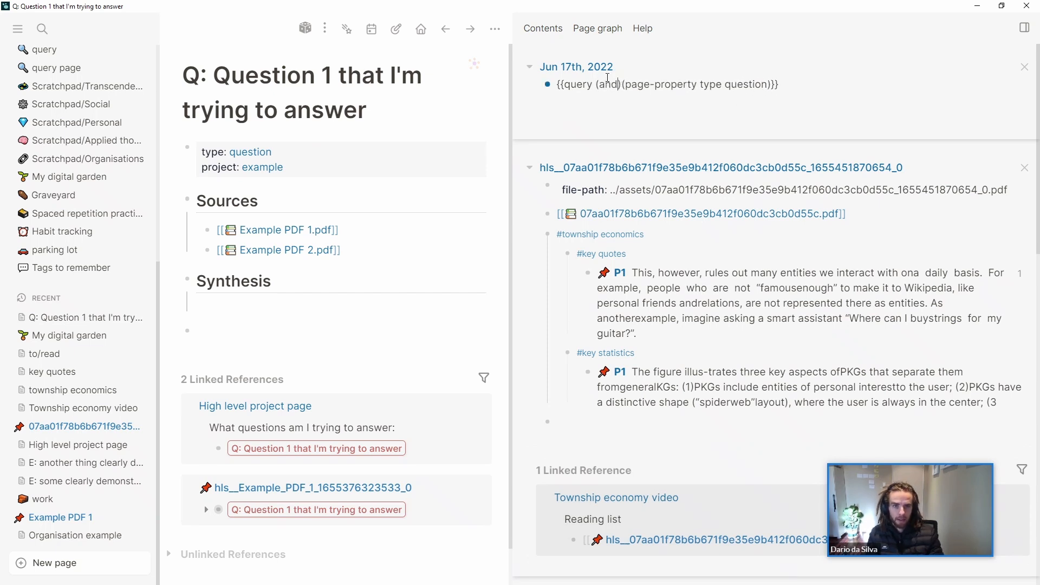
key(Delete)
text((and)
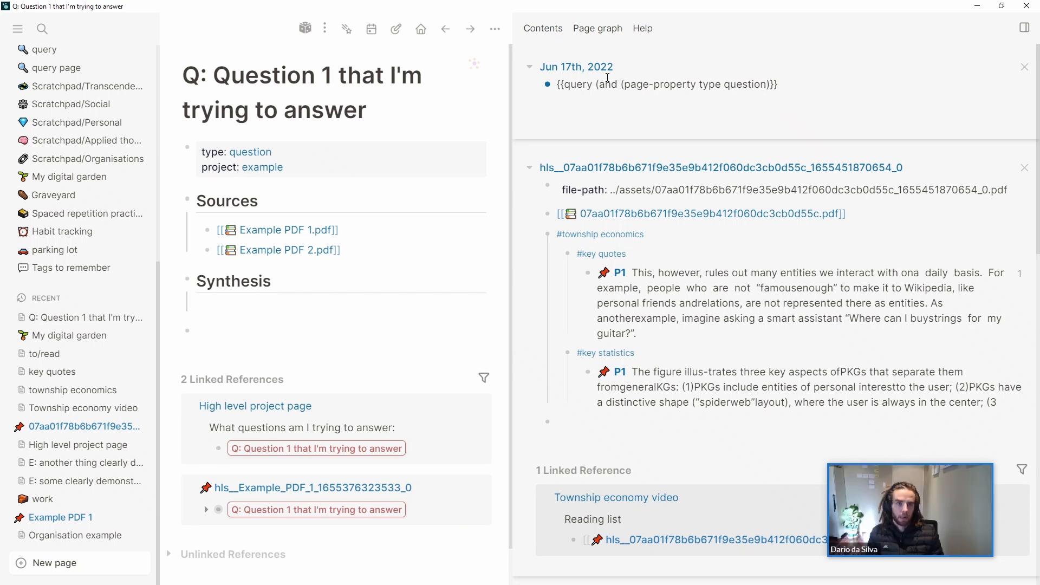
Add the second condition (page-property project example) to the journal query and run it
text( ()
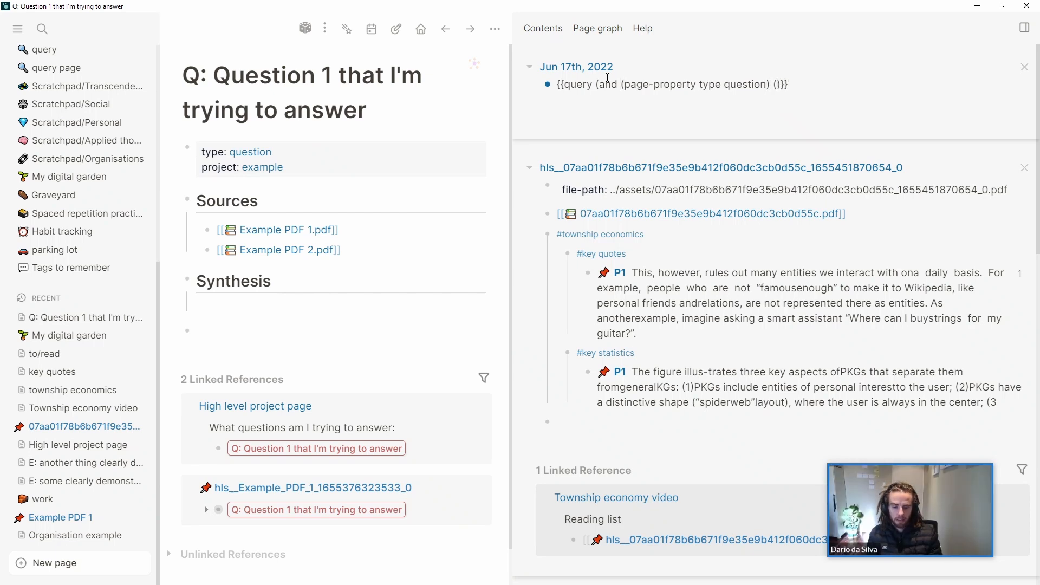
text(page)
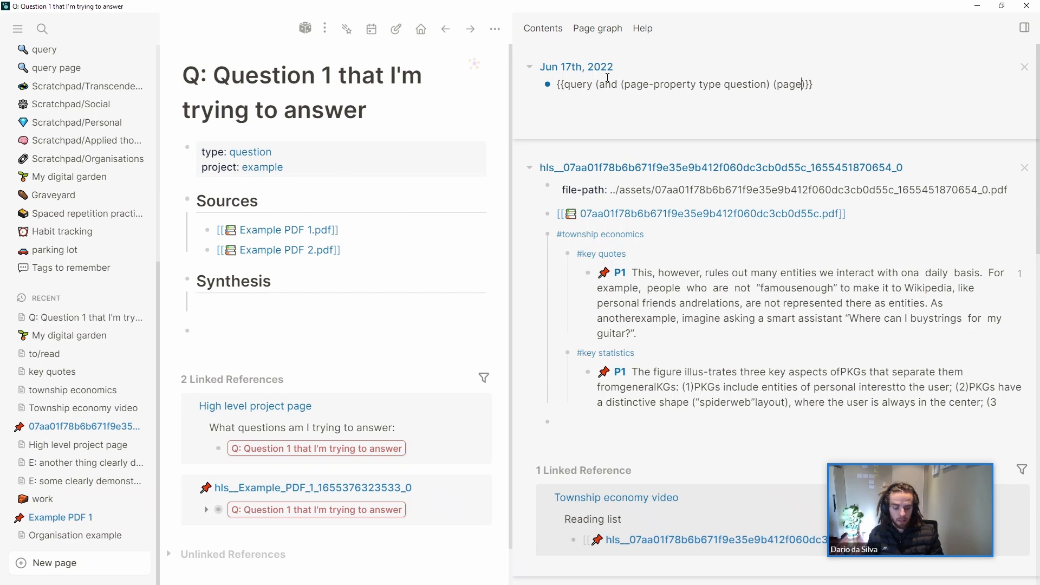
text(-proper)
key(BackSpace)
key(BackSpace)
text(roperty )
text(project ea)
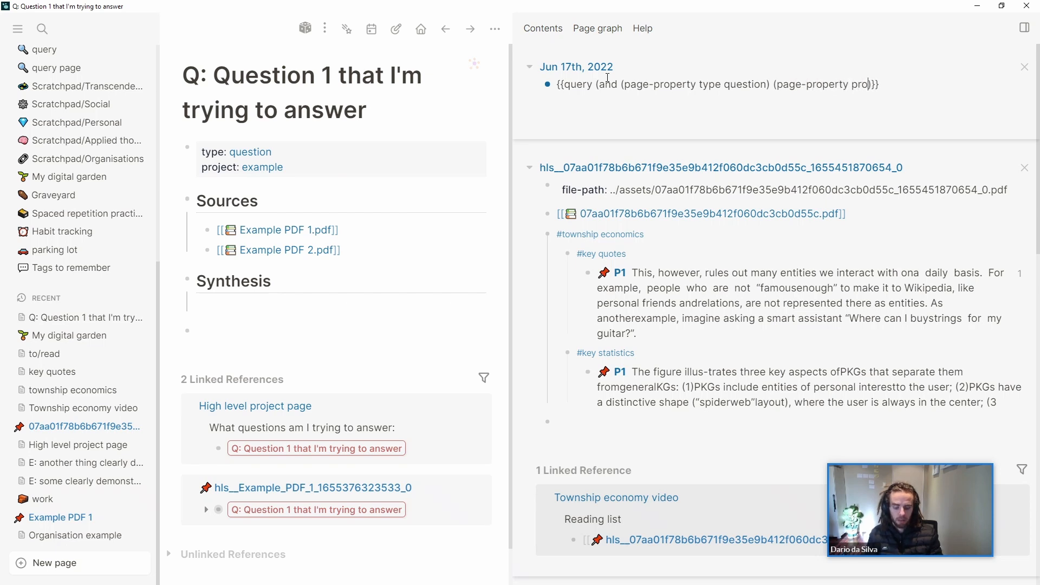
key(BackSpace)
text(xample)
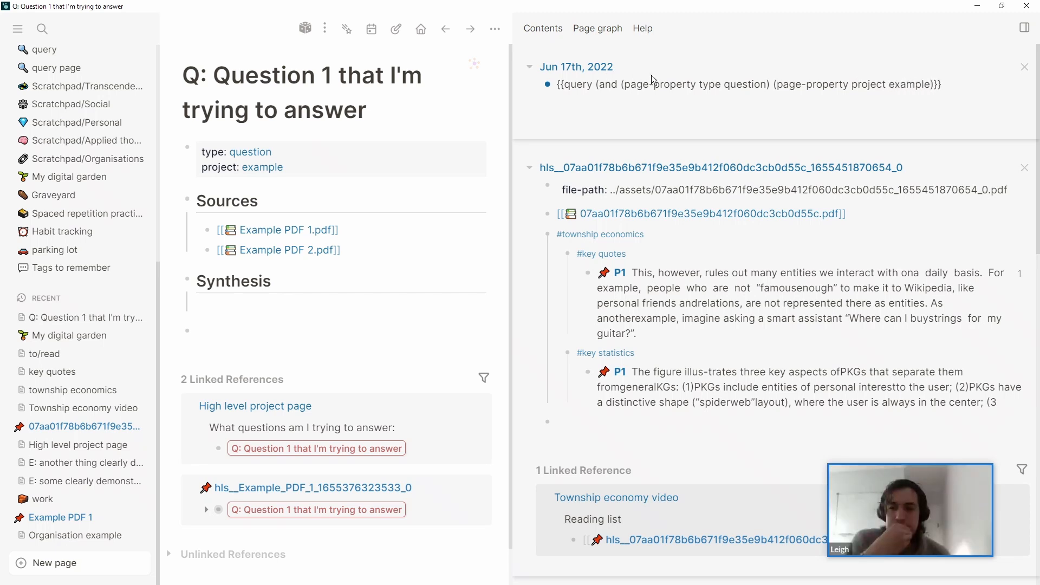
key(Escape)
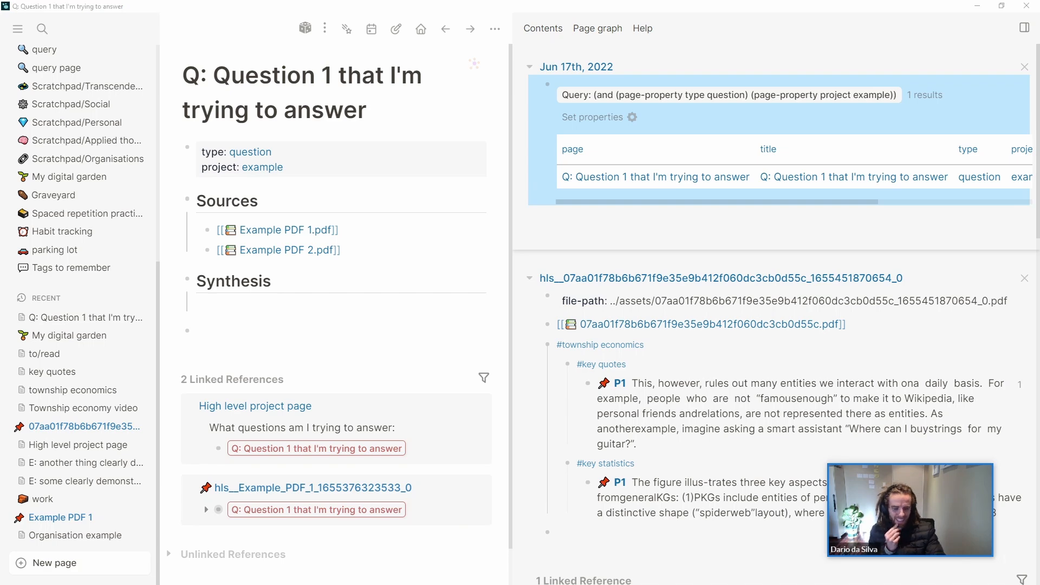
Minimize Logseq and switch to the "Logseq to the max :)" video meeting window
click(980, 10)
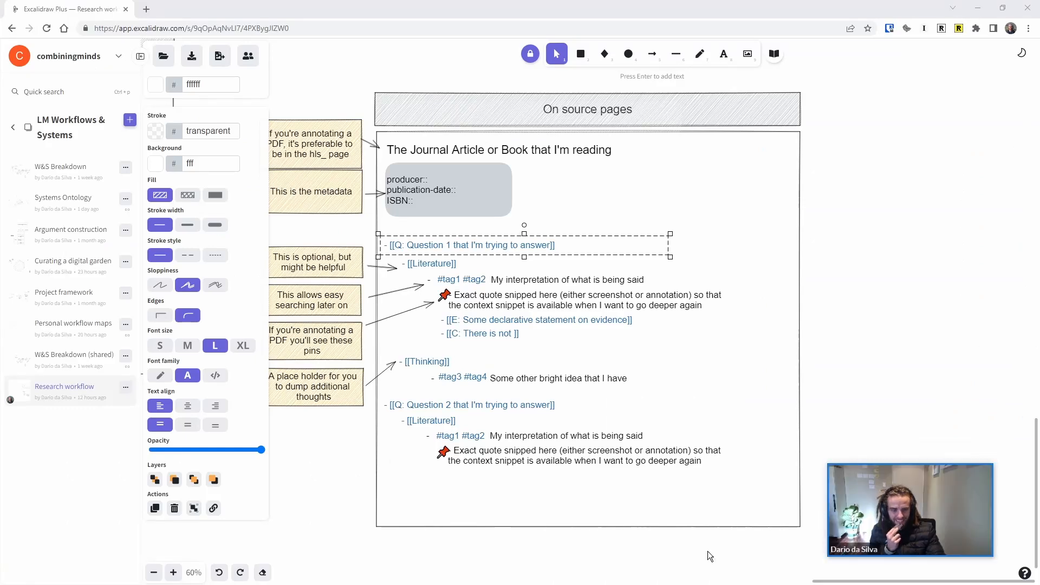
click(926, 508)
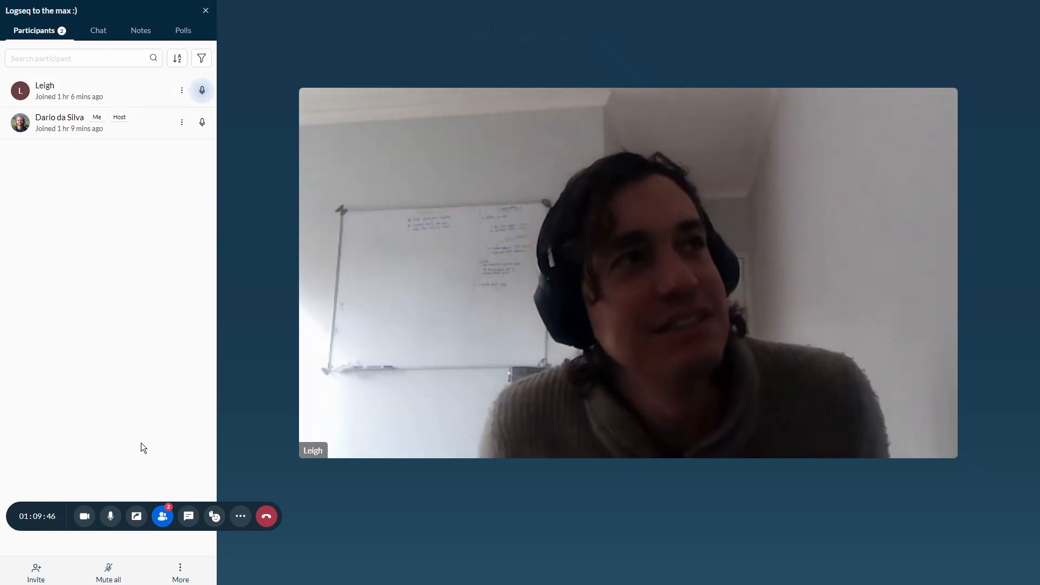
click(246, 521)
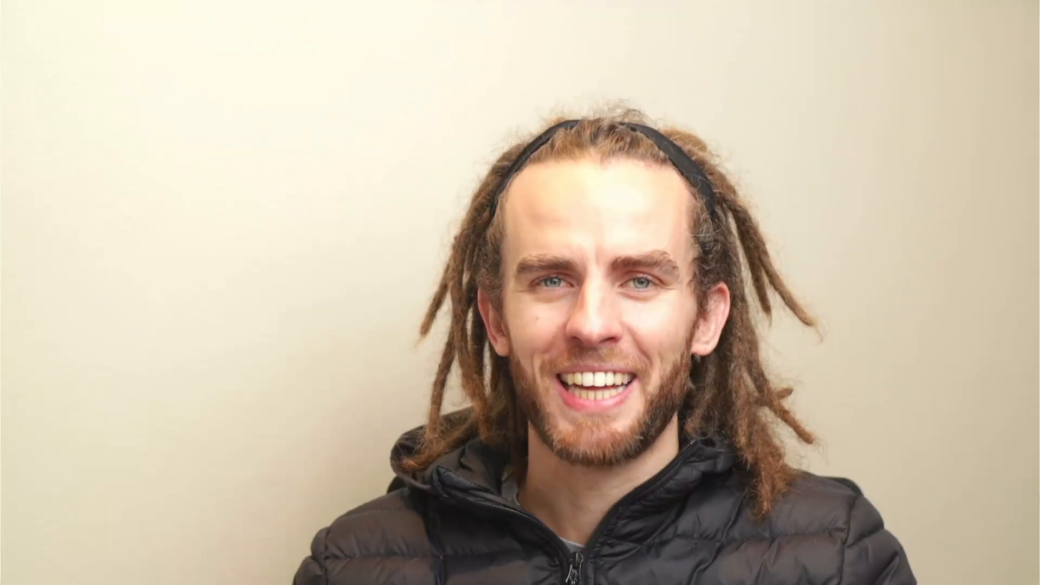